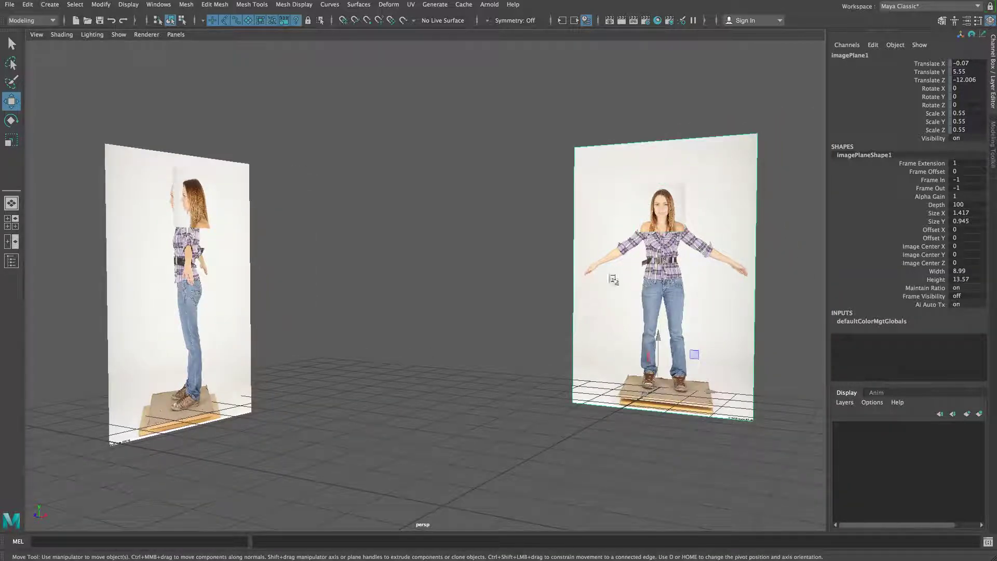
Examine the front and side reference image planes and their head close-ups in the perspective view.
left_click(649, 207)
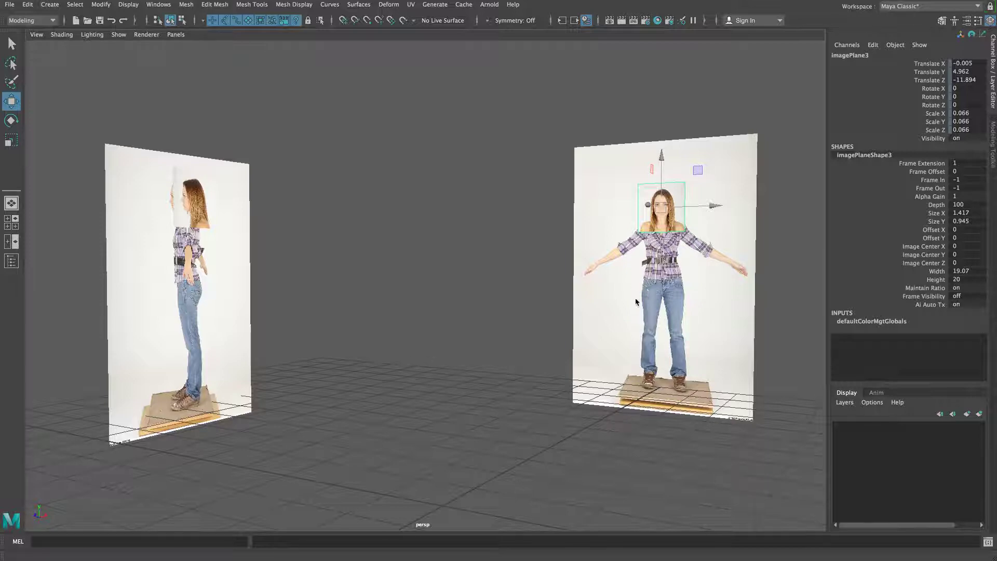
middle_click_drag(636, 302, 560, 303, "alt")
left_click_drag(490, 300, 545, 291, "alt")
left_click(516, 237)
mouse_move(497, 258)
left_mouse_down("alt")
mouse_move(533, 257)
mouse_move(502, 256)
left_mouse_up("alt")
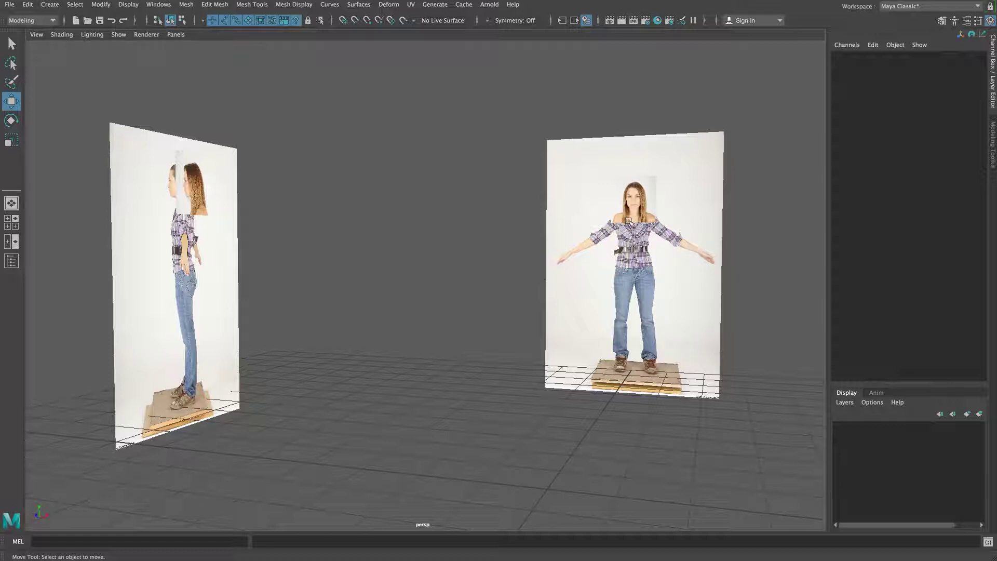
middle_click_drag(622, 214, 554, 225, "alt")
right_click_drag(554, 225, 621, 226, "alt")
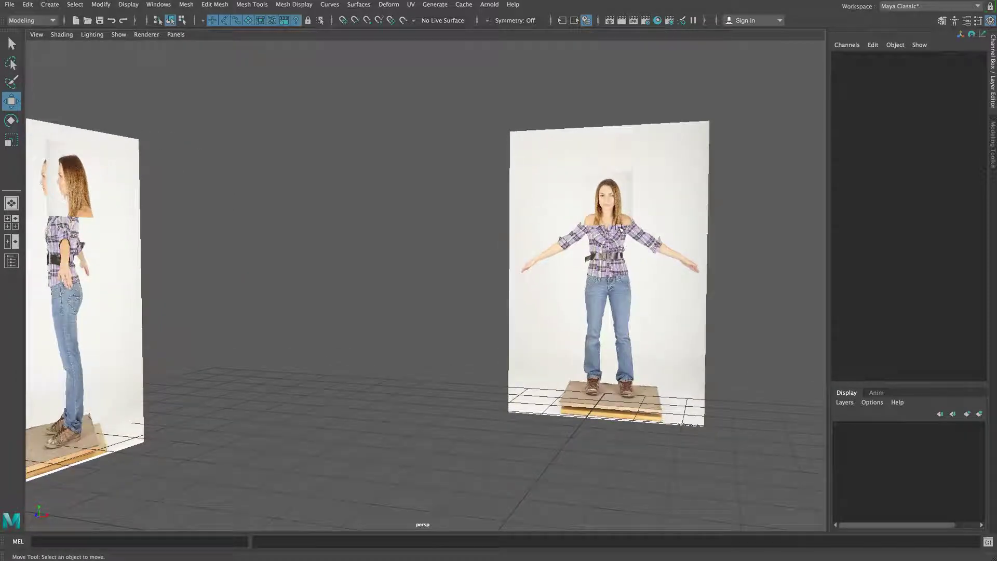
In the front view, draw a polygon plane about 0.027 by 0.012 on the lower lip, starting at the centre line.
key("space")
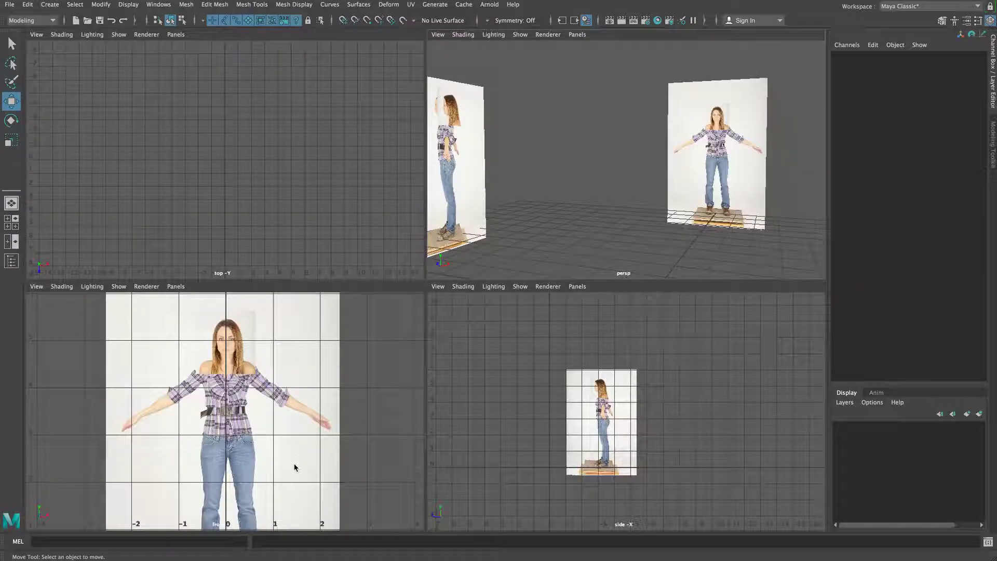
key("space")
middle_click_drag(416, 243, 421, 346, "alt")
right_click_drag(524, 327, 805, 309, "alt")
middle_click_drag(494, 251, 477, 322, "alt")
right_click_drag(481, 322, 677, 305, "alt")
middle_click_drag(537, 265, 526, 277, "alt")
right_click_drag(345, 291, 566, 323, "alt")
middle_click_drag(528, 318, 525, 276, "alt")
right_click_drag(426, 306, 485, 305, "alt")
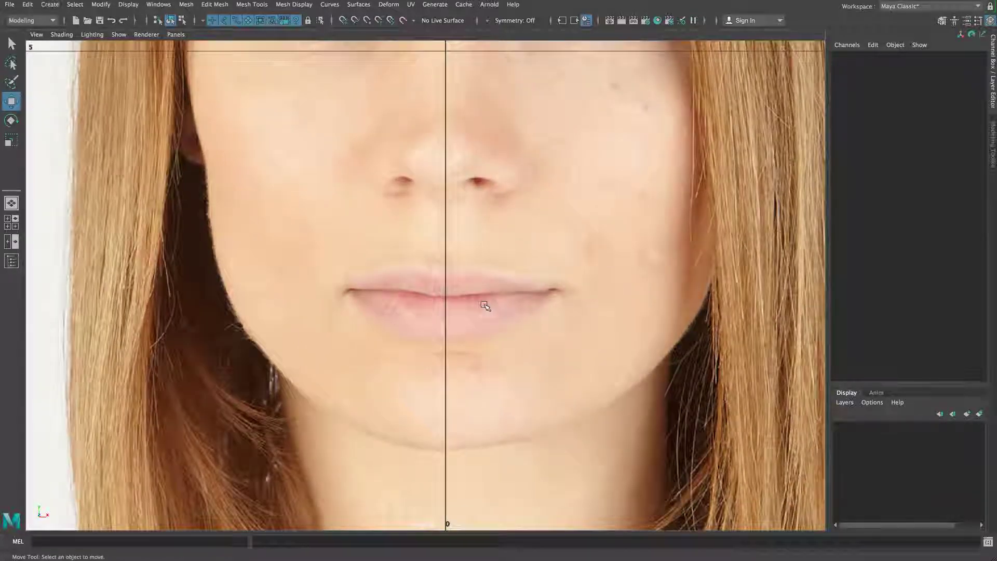
middle_click_drag(485, 304, 484, 280, "alt")
right_click_drag(424, 306, 490, 303, "alt")
middle_click_drag(491, 304, 513, 299, "alt")
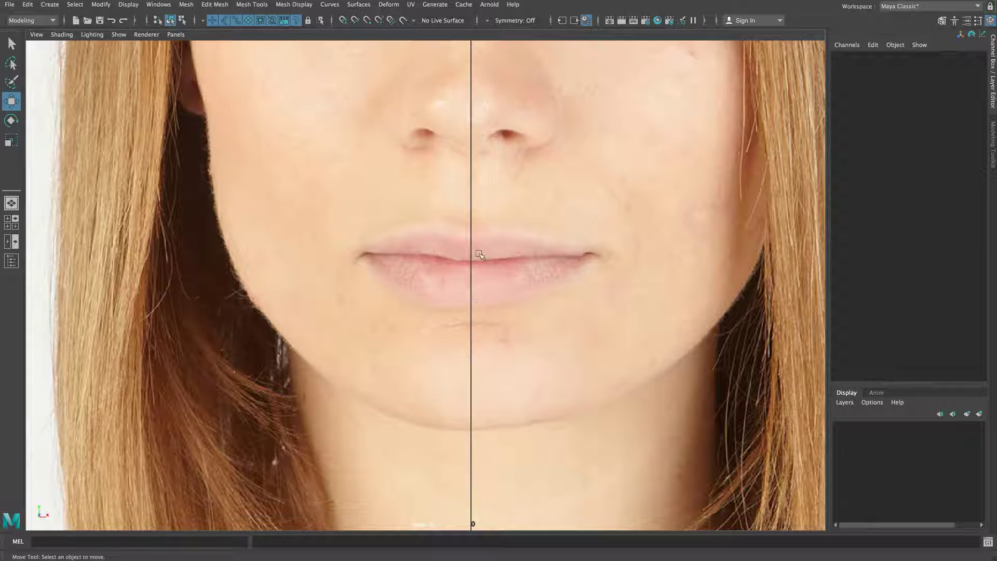
left_click(50, 4)
mouse_move(70, 44)
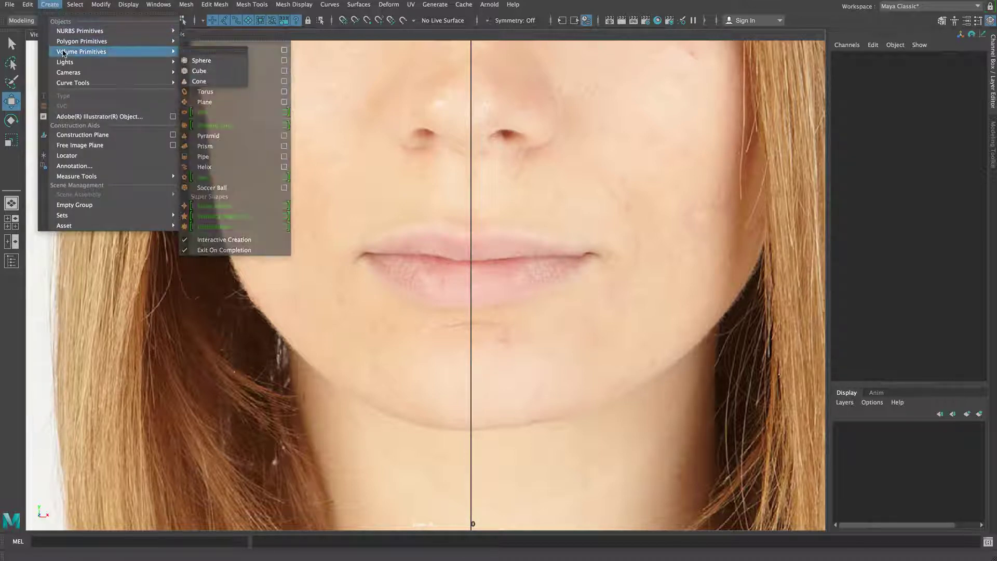
left_click(211, 106)
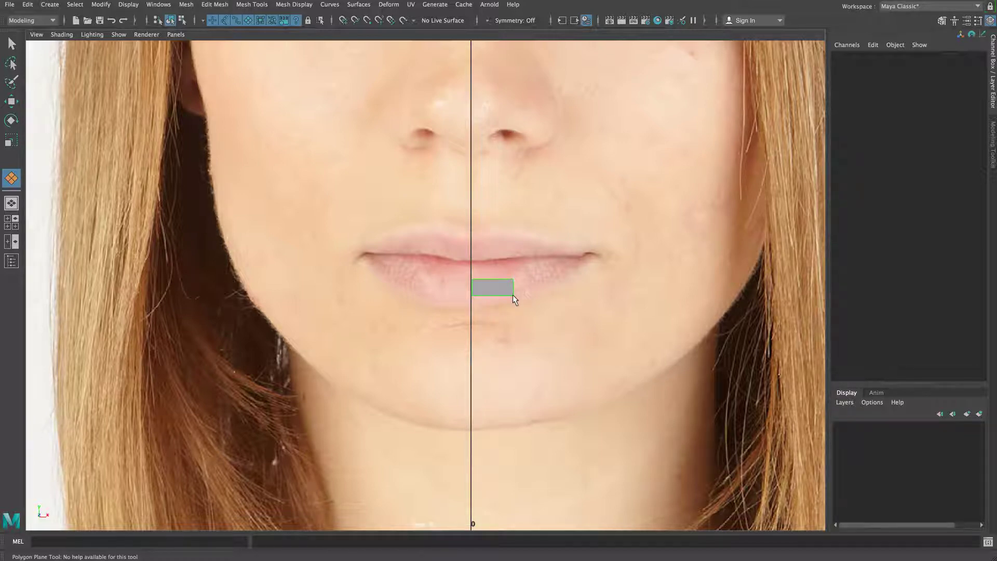
left_click_drag(515, 295, 510, 294)
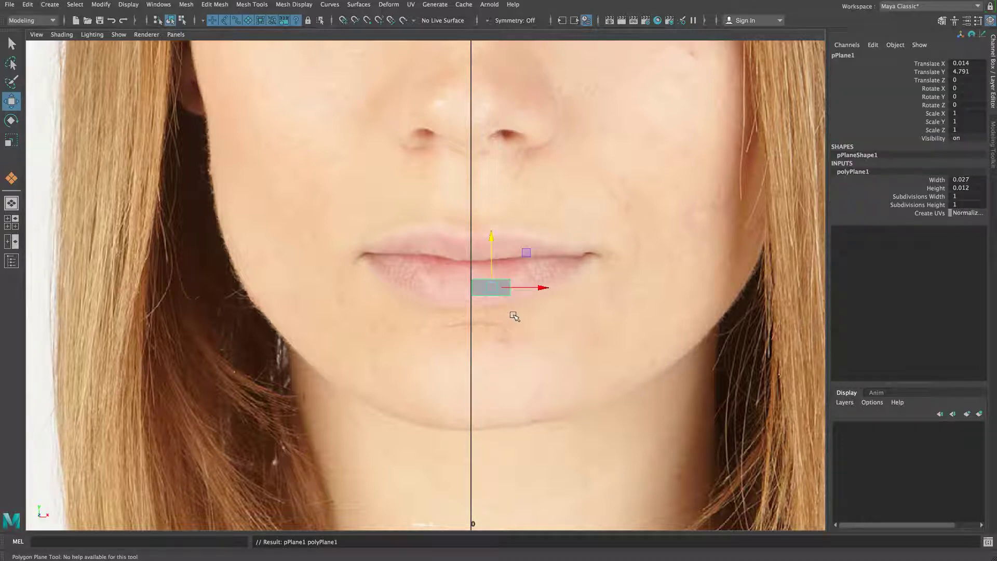
Snap the plane's two inner vertices onto the vertical centre grid line and return to object mode.
scroll(530, 325, "up", 6)
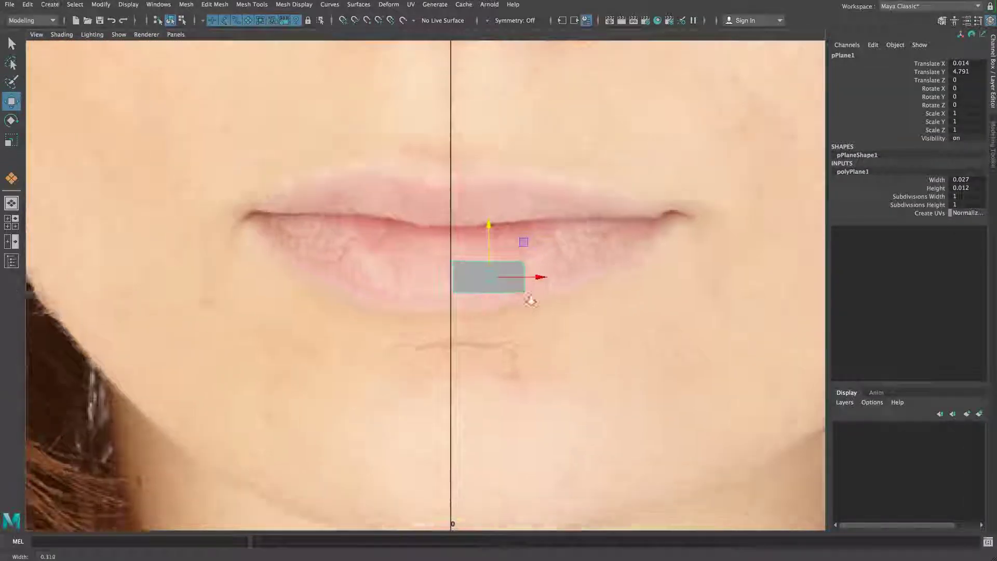
scroll(518, 302, "up", 2)
right_click_drag(547, 340, 661, 358, "alt")
right_click_drag(462, 354, 608, 360, "alt")
right_click_drag(415, 340, 507, 342, "alt")
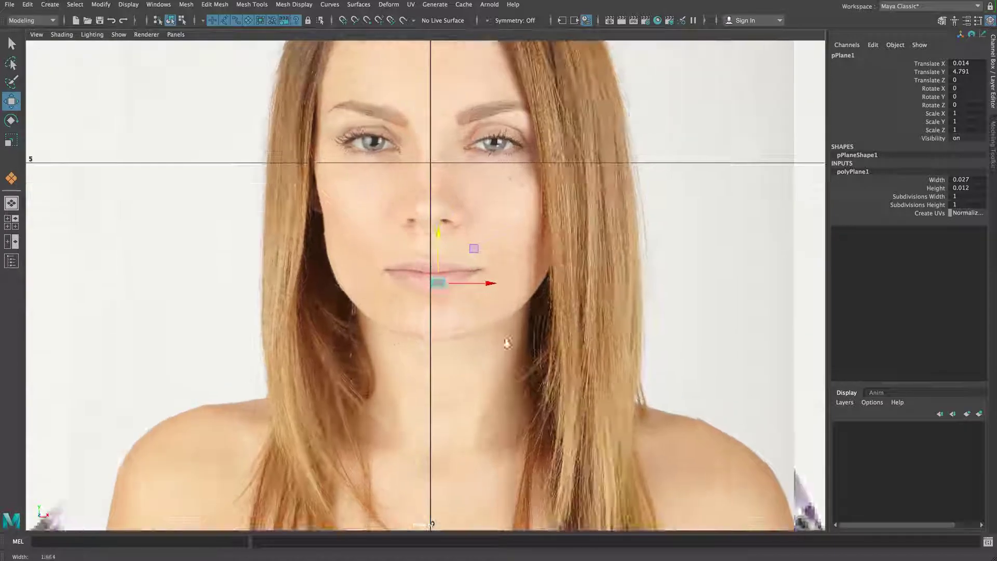
right_click_drag(205, 345, 587, 365, "alt")
right_click_drag(359, 365, 581, 364, "alt")
right_click_drag(318, 358, 496, 359, "alt")
right_click_drag(351, 355, 446, 357, "alt")
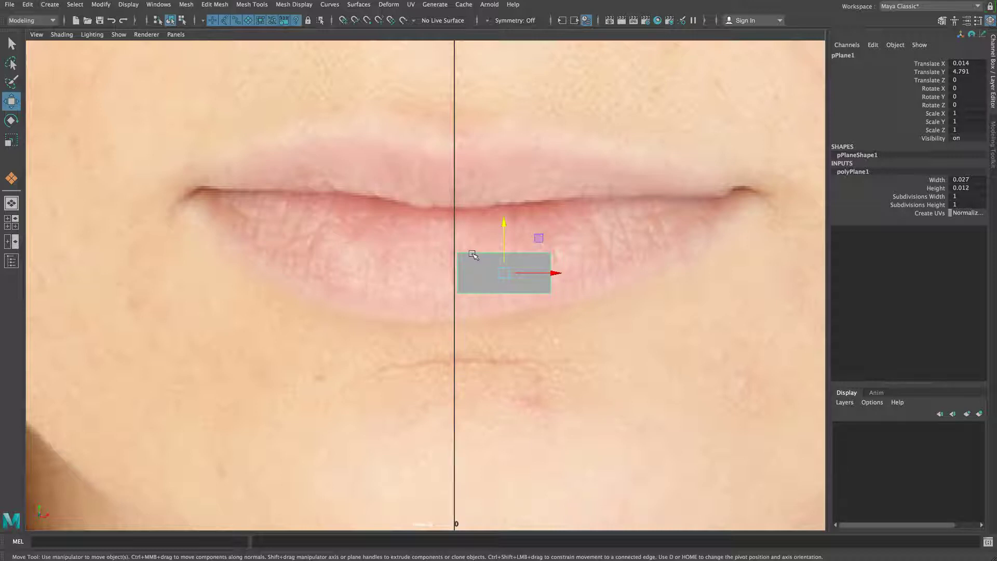
right_click_drag(472, 256, 423, 259)
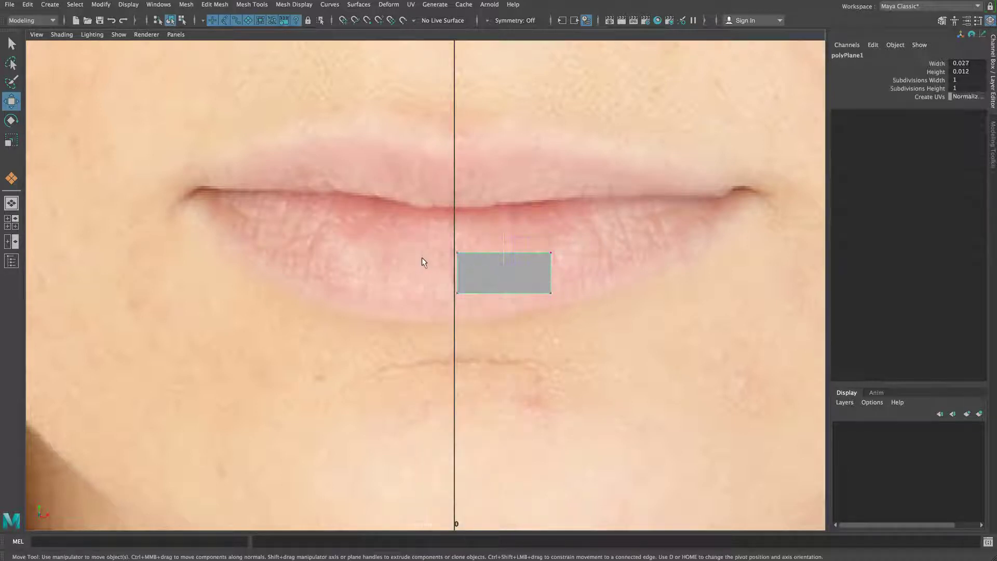
left_click_drag(470, 239, 433, 333)
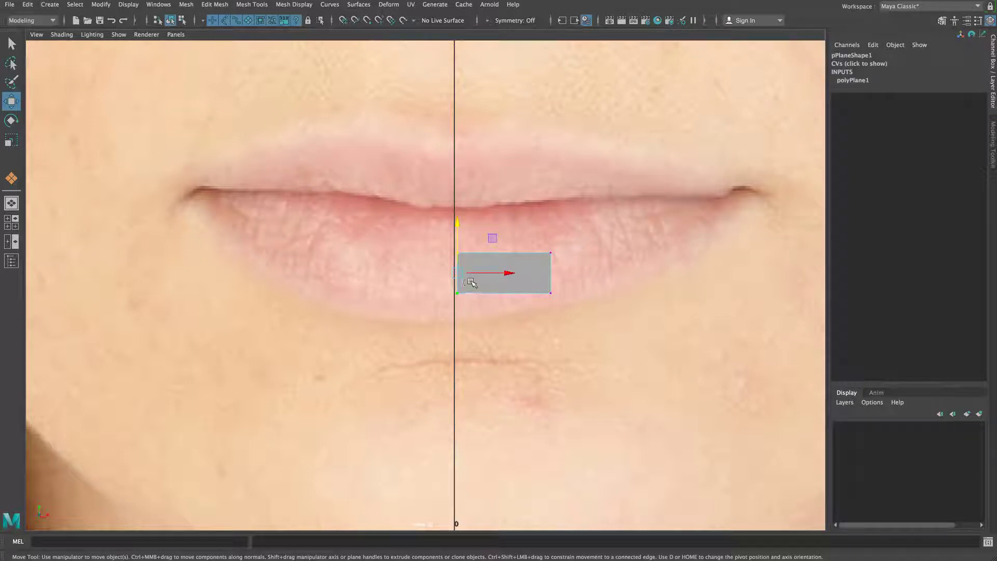
key("x")
left_click_drag(476, 273, 462, 274)
right_click_drag(533, 254, 579, 239)
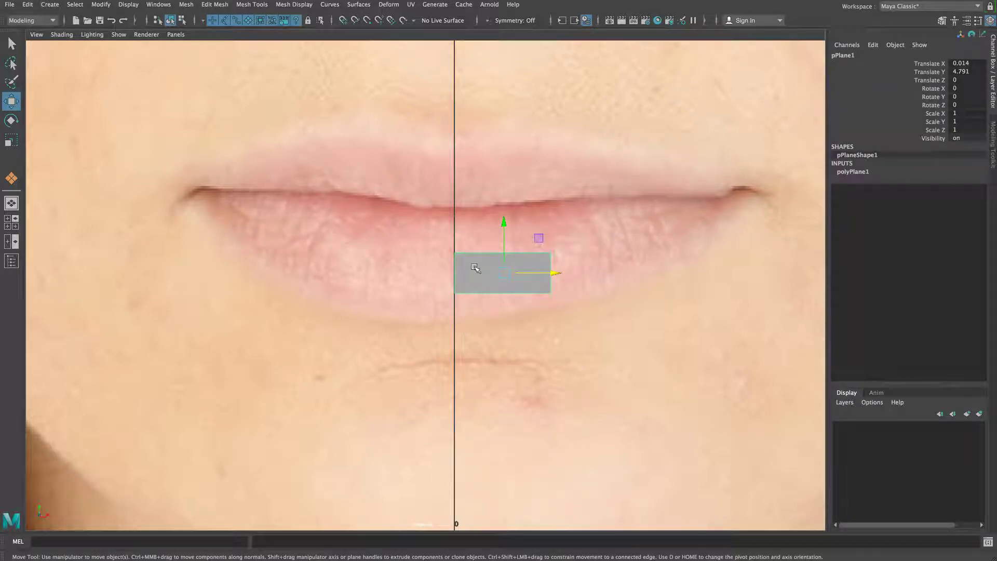
In the side view, move the plane back in Z to just in front of the face, at about -2.77.
scroll(552, 329, "down", 15)
scroll(551, 328, "up", 4)
scroll(470, 306, "up", 1)
scroll(470, 305, "up", 1)
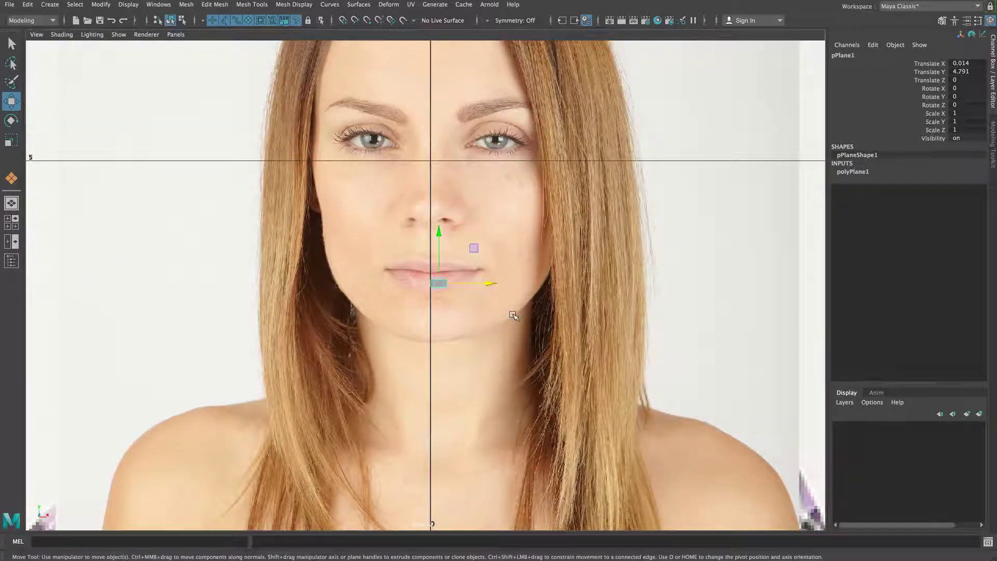
key("space")
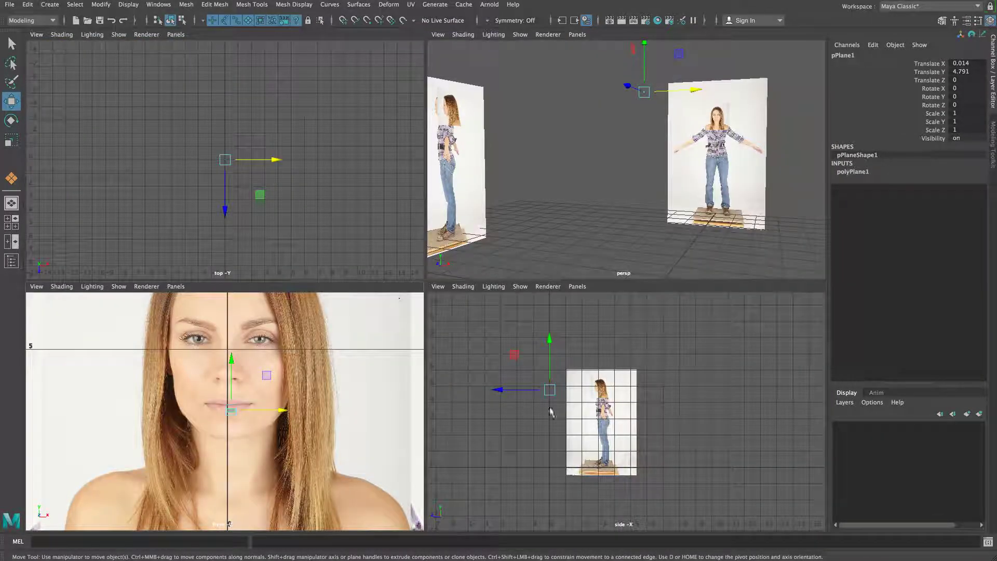
key("space")
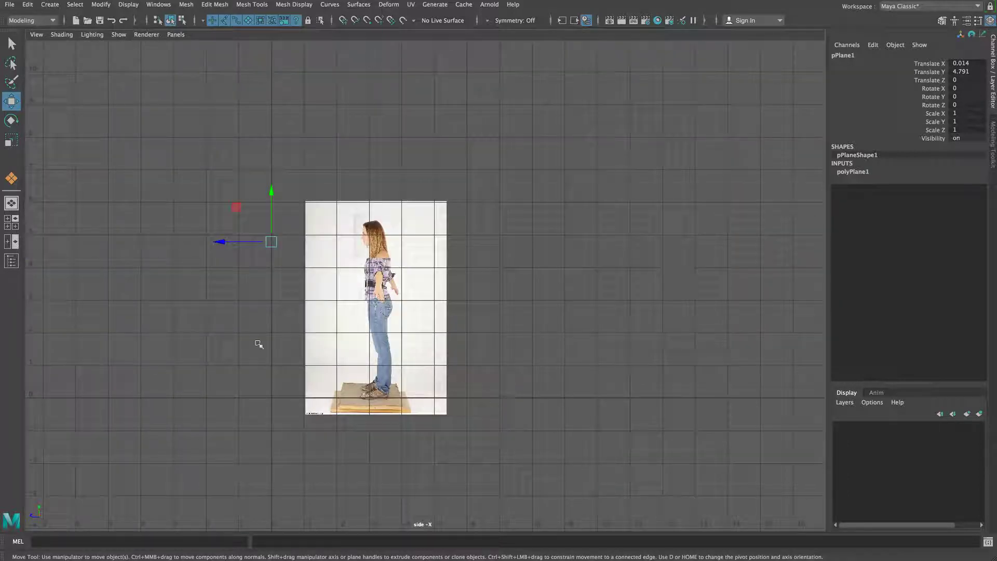
scroll(507, 357, "up", 3)
scroll(507, 357, "up", 1)
middle_click_drag(447, 347, 616, 316, "alt")
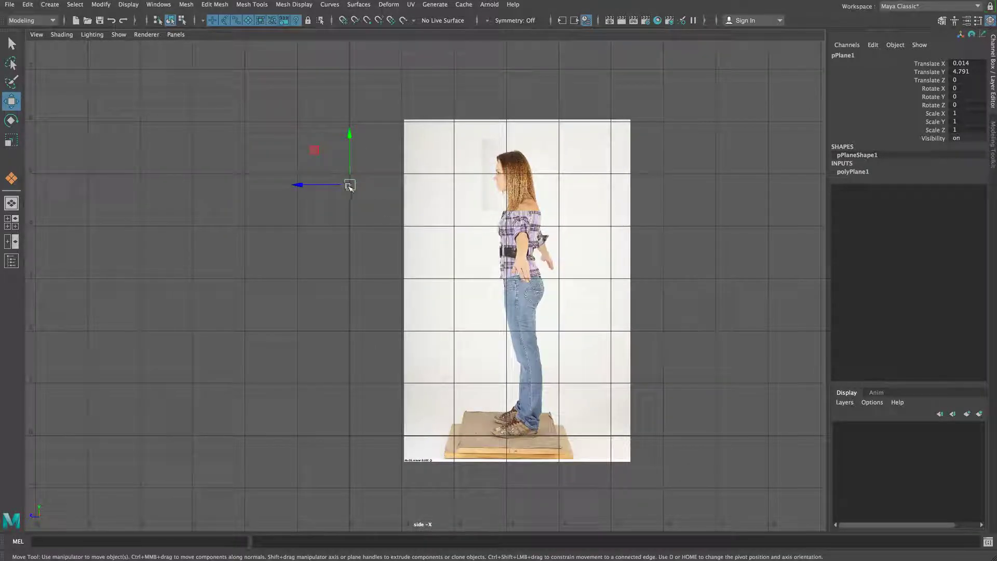
left_click_drag(296, 185, 453, 193)
Fine-position the plane against the front of the lower lip in the side view, at about Y 4.78 and Z -2.819.
key("f")
scroll(391, 315, "up", 10)
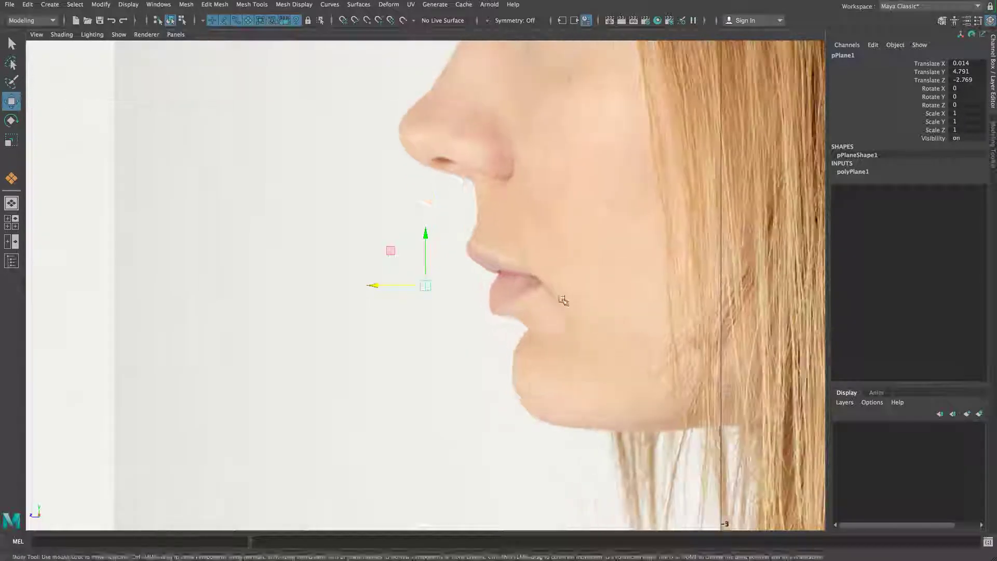
middle_click_drag(369, 285, 318, 274, "alt")
left_click_drag(344, 275, 487, 296)
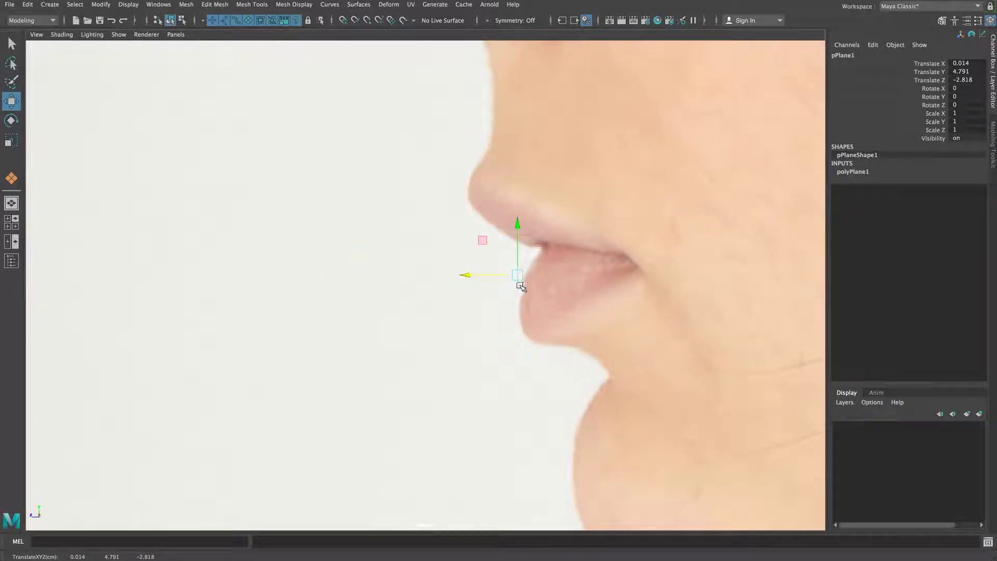
left_click_drag(518, 240, 519, 276)
left_click_drag(495, 306, 520, 279)
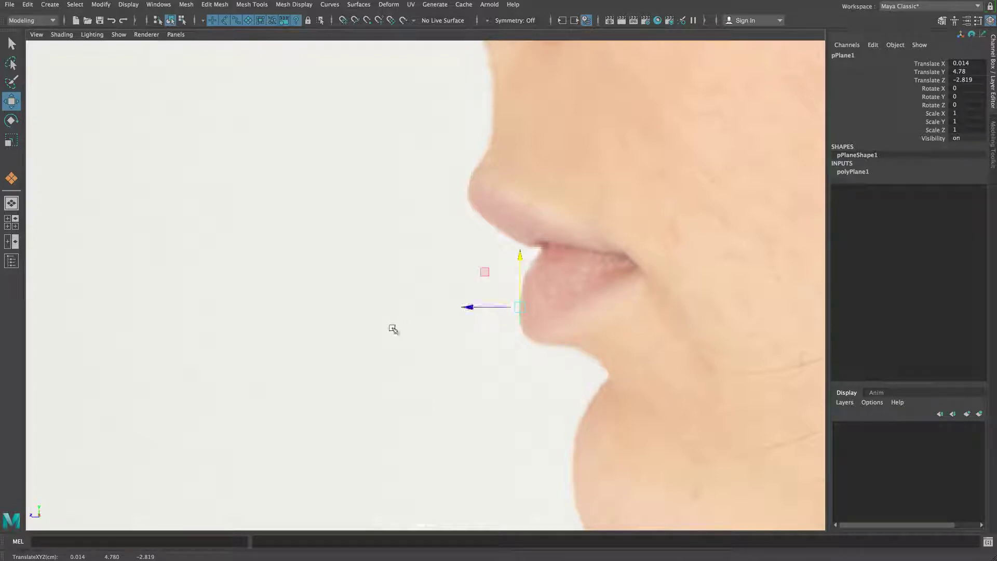
Check the plane's placement against the lower lip in the front view.
mouse_move(460, 344)
right_mouse_down("alt")
mouse_move(469, 342)
mouse_move(449, 342)
mouse_move(461, 341)
right_mouse_up("alt")
middle_click_drag(461, 282, 337, 328, "alt")
key("space")
key("space")
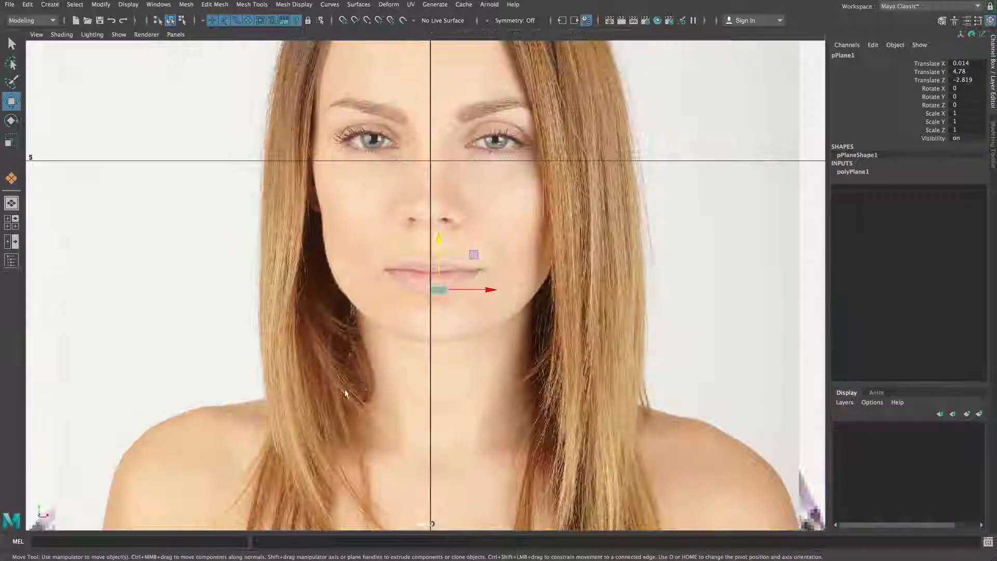
right_click_drag(243, 316, 678, 344, "alt")
right_click_drag(395, 348, 610, 351, "alt")
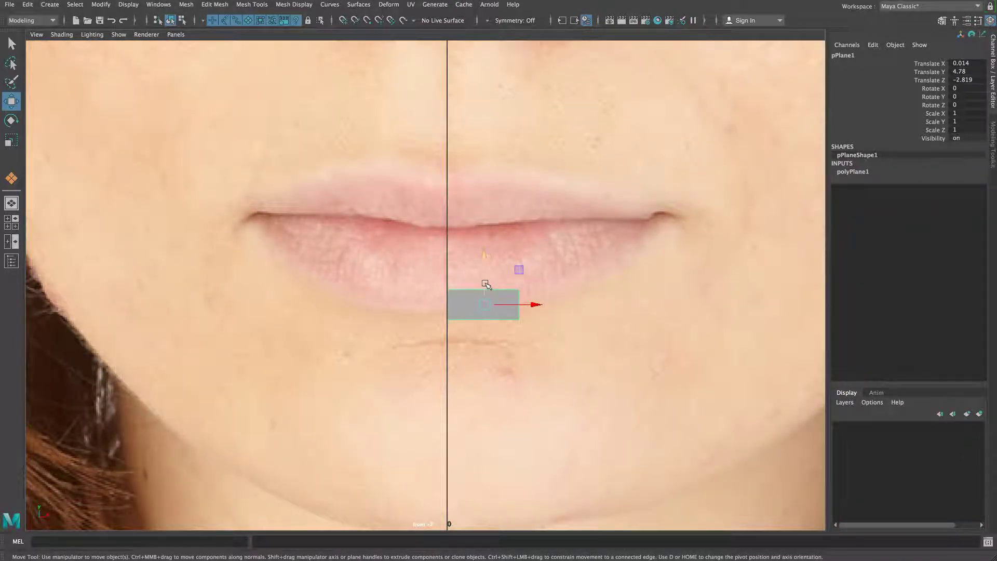
right_click_drag(490, 286, 535, 347, "alt")
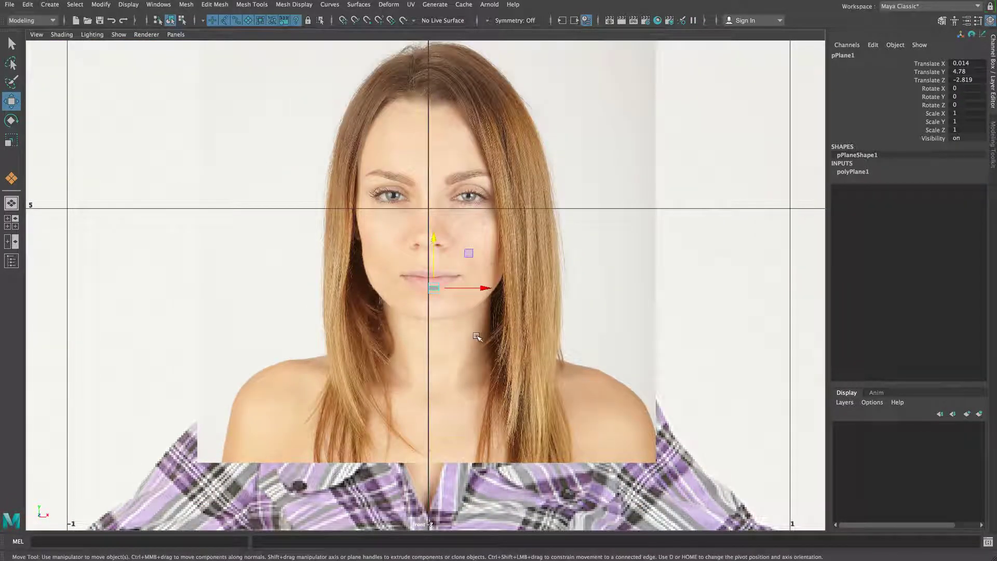
Unlock the translate, rotate and scale channels of the side-view head image plane in the perspective view.
key("space")
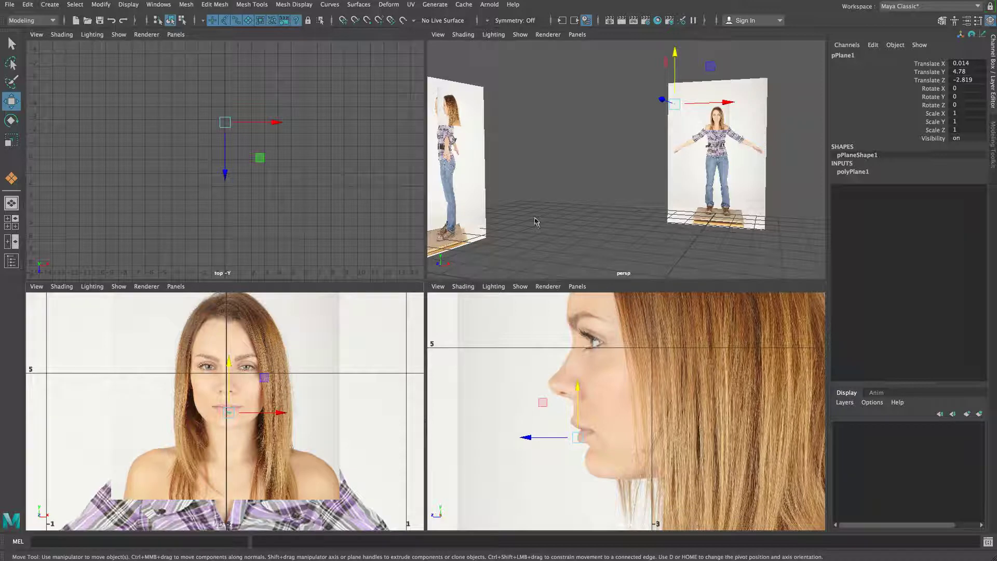
key("space")
left_click_drag(230, 241, 440, 249, "alt")
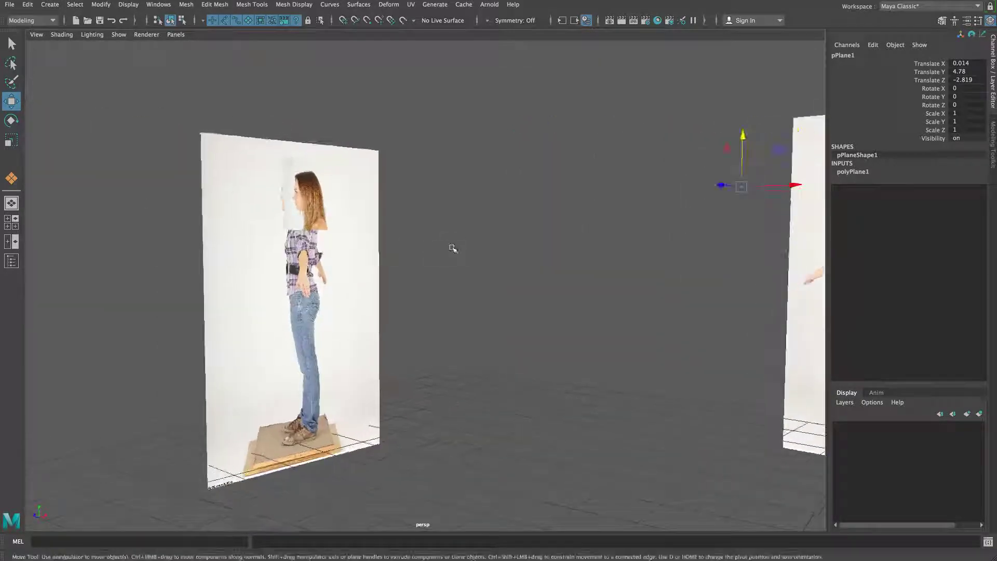
left_click(345, 202)
left_click(322, 198)
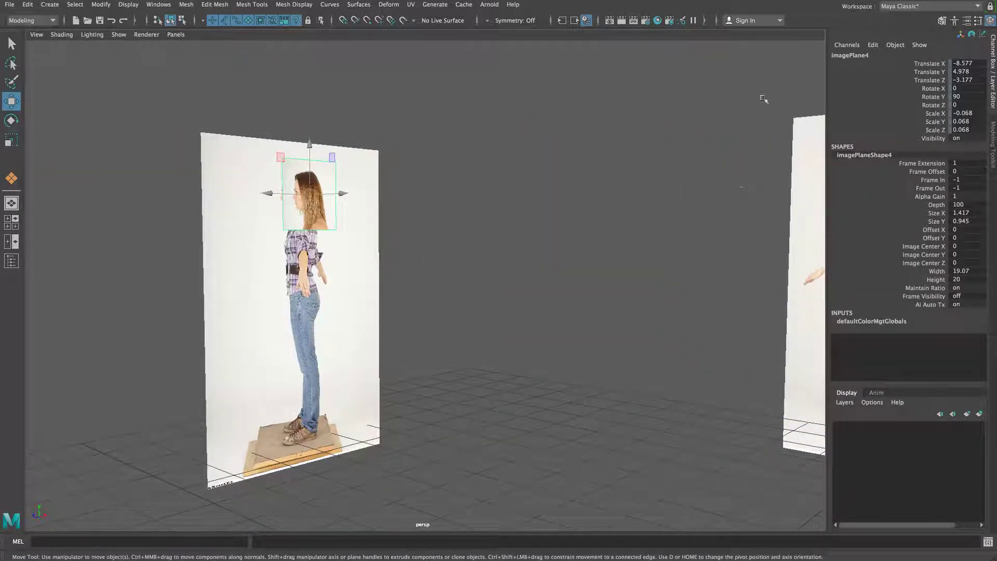
left_click_drag(916, 63, 925, 131)
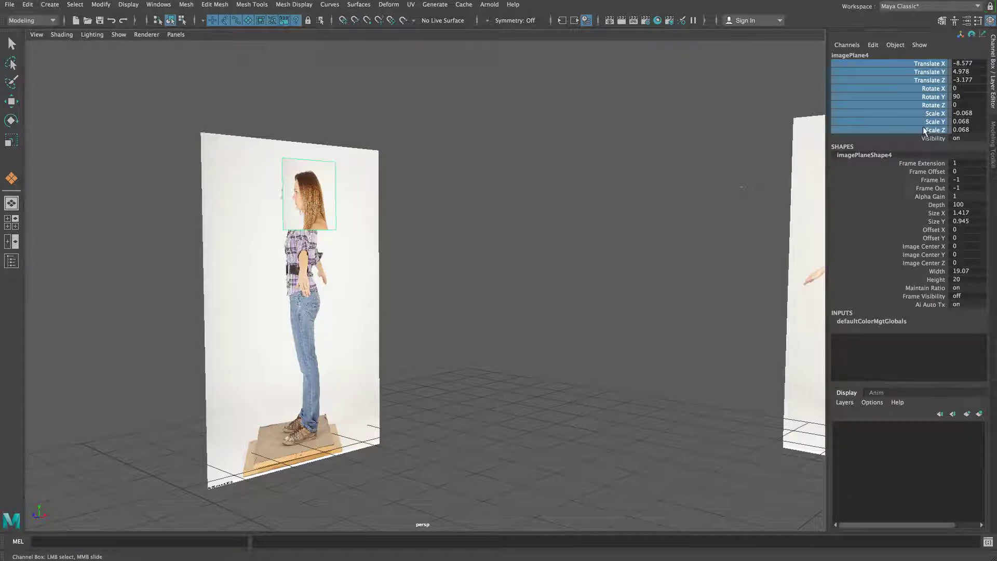
right_click(924, 98)
left_click(948, 328)
Move the side-view head image across to the front-view head image, at about X 0.314 and Z -12.04.
key("w")
left_click_drag(335, 227, 803, 244, "alt")
left_click_drag(701, 246, 494, 249, "alt")
left_click_drag(505, 197, 619, 217)
left_click_drag(636, 279, 422, 278, "alt")
left_click_drag(177, 201, 552, 230)
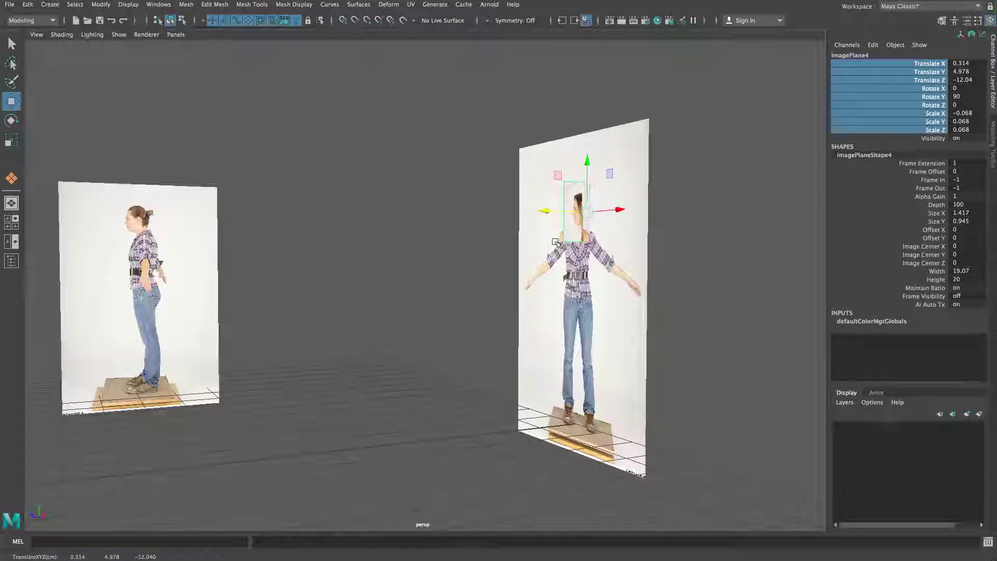
Shift the side-view head image in X towards the midline of the front-view face, to about 0.016.
key("f")
left_click_drag(457, 323, 521, 327, "alt")
left_click_drag(461, 288, 374, 288)
left_click_drag(410, 320, 341, 332, "alt")
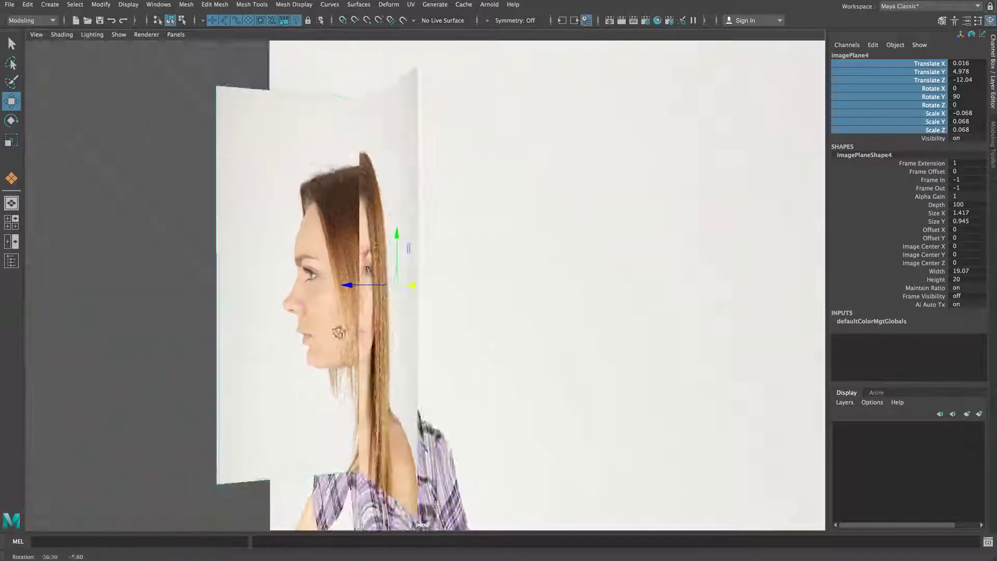
Push the side-view head image into the front-view image and centre it on the face, at about X -0.008 and Z -12.244.
right_click_drag(340, 332, 556, 338, "alt")
middle_click_drag(495, 305, 642, 287, "alt")
right_click_drag(642, 288, 615, 286, "alt")
left_click_drag(469, 266, 556, 273)
right_click_drag(484, 314, 574, 337, "alt")
middle_click_drag(587, 340, 588, 272, "alt")
mouse_move(682, 193)
left_mouse_down()
mouse_move(642, 195)
mouse_move(677, 201)
left_mouse_up()
left_click_drag(530, 253, 482, 268, "alt")
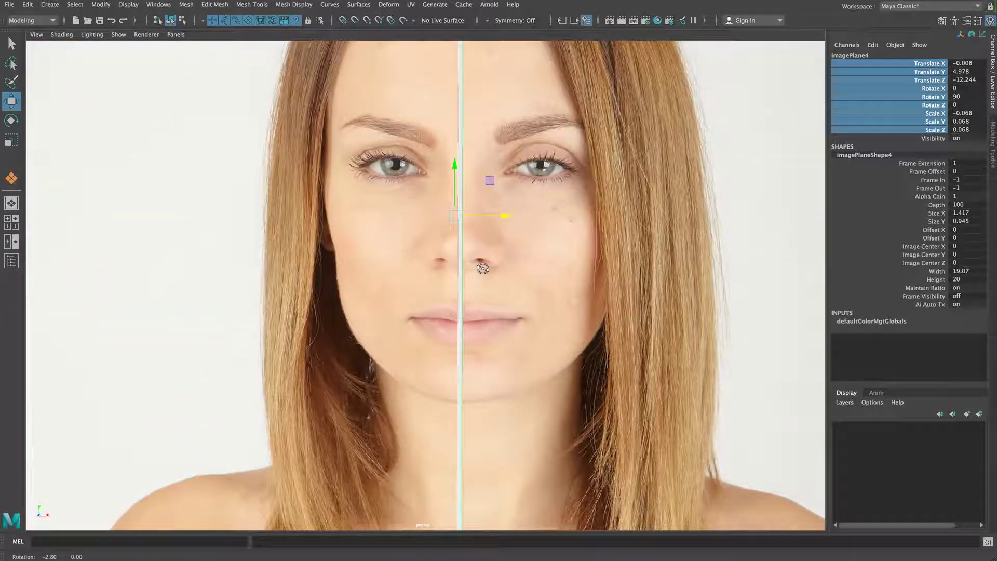
Nudge the side-view head image to about X -0.006 and Z -12.22 so its profile lines up with the front-view face.
left_click_drag(487, 214, 471, 319)
middle_click_drag(472, 318, 396, 310, "alt")
left_click_drag(396, 310, 405, 313, "alt")
right_click_drag(405, 312, 496, 314, "alt")
middle_click_drag(496, 313, 423, 279, "alt")
left_click_drag(422, 278, 441, 279, "alt")
left_click_drag(633, 150, 642, 152)
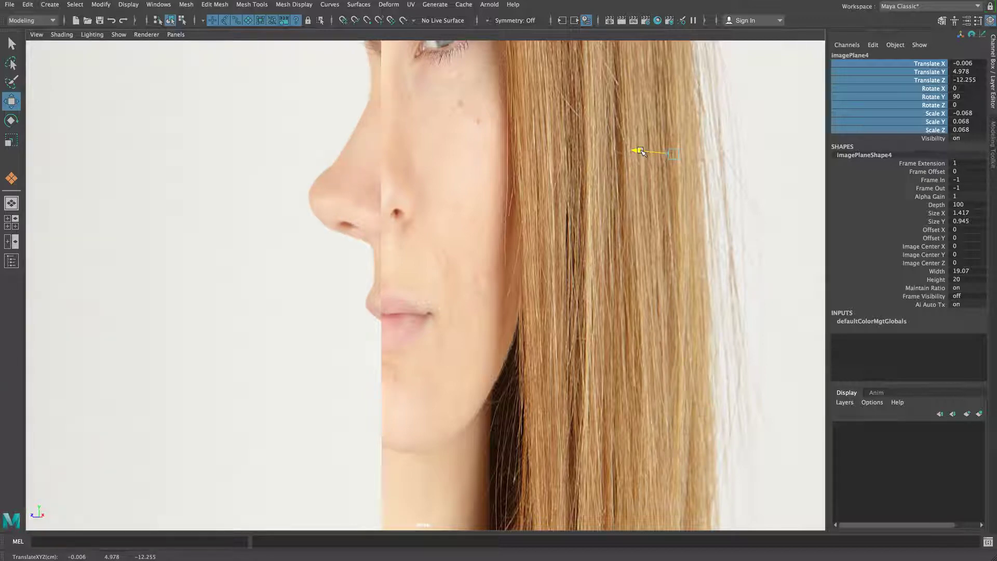
left_click_drag(642, 152, 616, 149)
Bring the side-view head image slightly forward in Z, to about -12.2, to compare its features with the front-view face.
middle_click_drag(598, 147, 595, 184, "alt")
mouse_move(579, 185)
left_mouse_down("alt")
mouse_move(616, 200)
mouse_move(591, 202)
left_mouse_up("alt")
right_click_drag(590, 202, 563, 194, "alt")
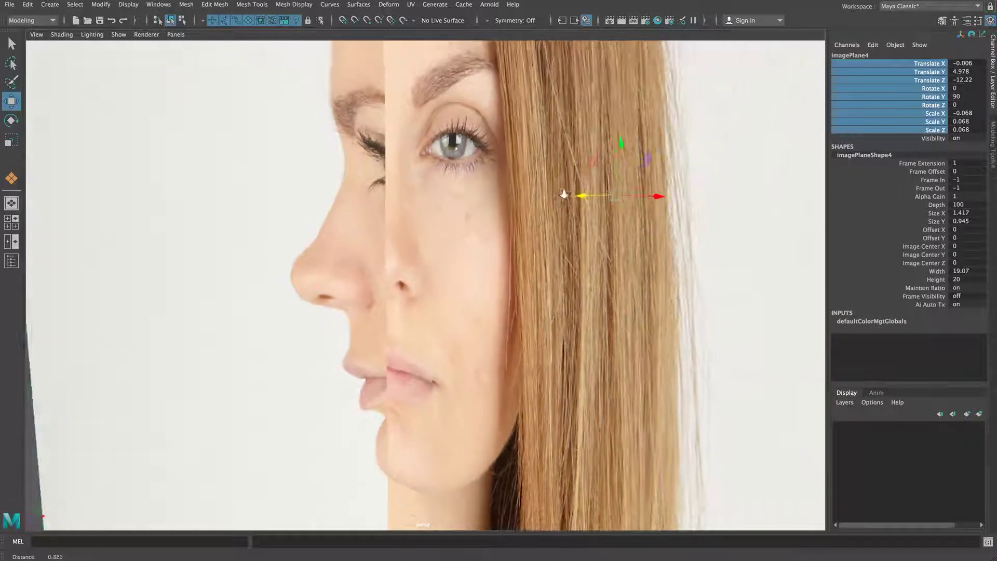
left_click_drag(501, 219, 497, 218, "alt")
left_click_drag(587, 198, 577, 197)
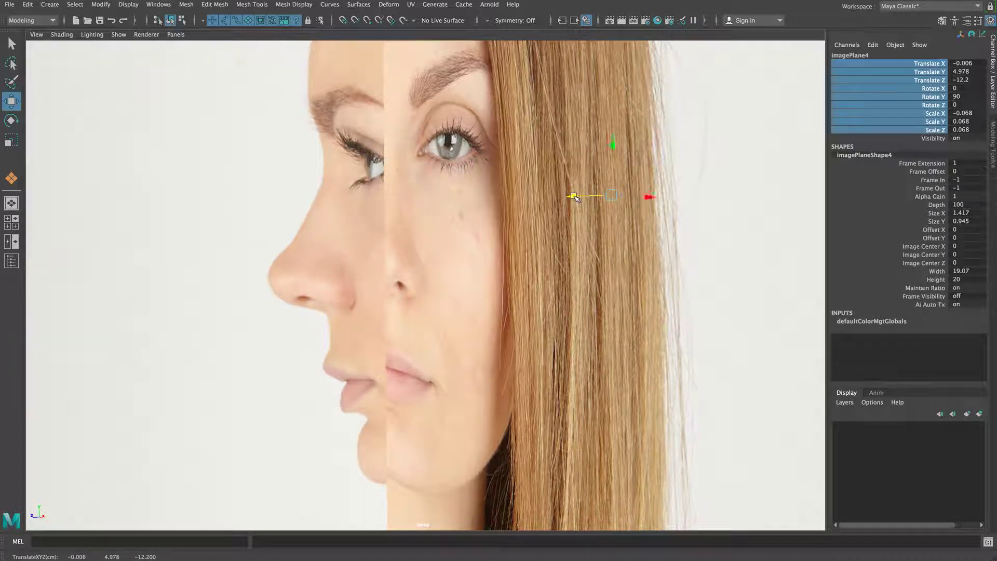
Raise the side-view head image to about Y 4.987 and set it near X 0.002 against the front-view face.
left_click_drag(465, 232, 483, 232, "alt")
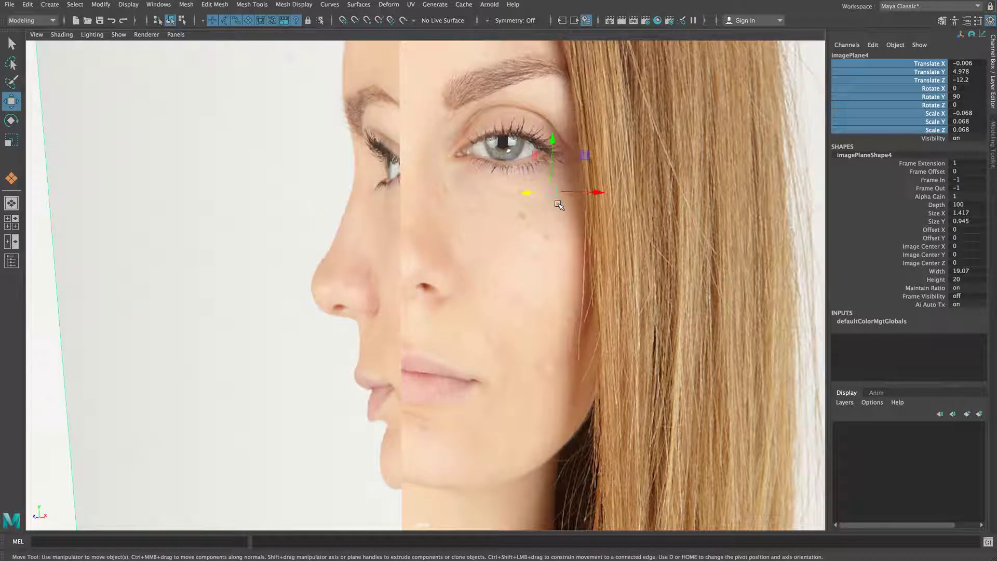
mouse_move(584, 188)
left_mouse_down()
mouse_move(675, 196)
mouse_move(580, 192)
left_mouse_up()
left_click_drag(554, 264, 524, 264, "alt")
key("r")
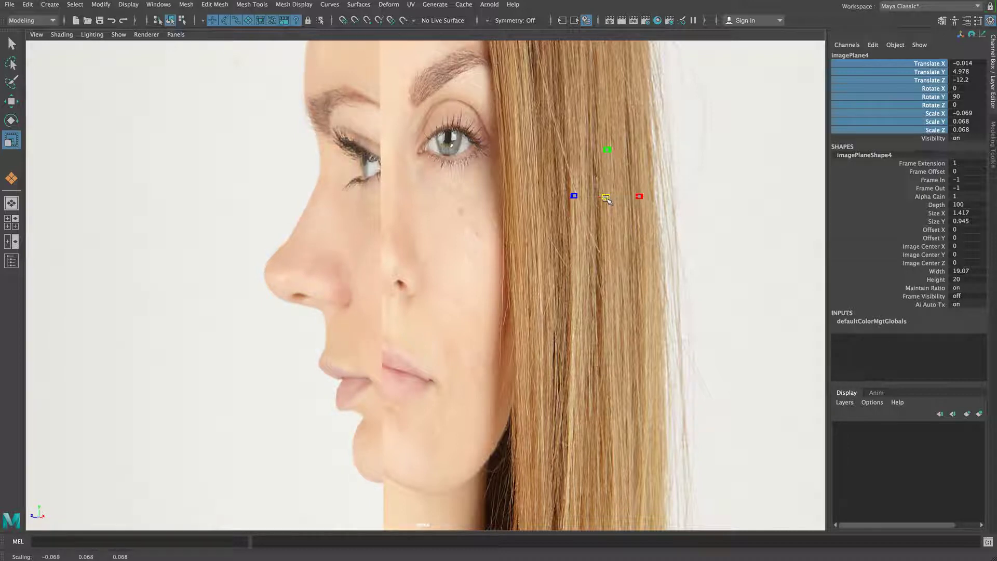
key("w")
left_click_drag(606, 182, 623, 200)
left_click_drag(498, 191, 507, 192)
left_click_drag(549, 265, 471, 269, "alt")
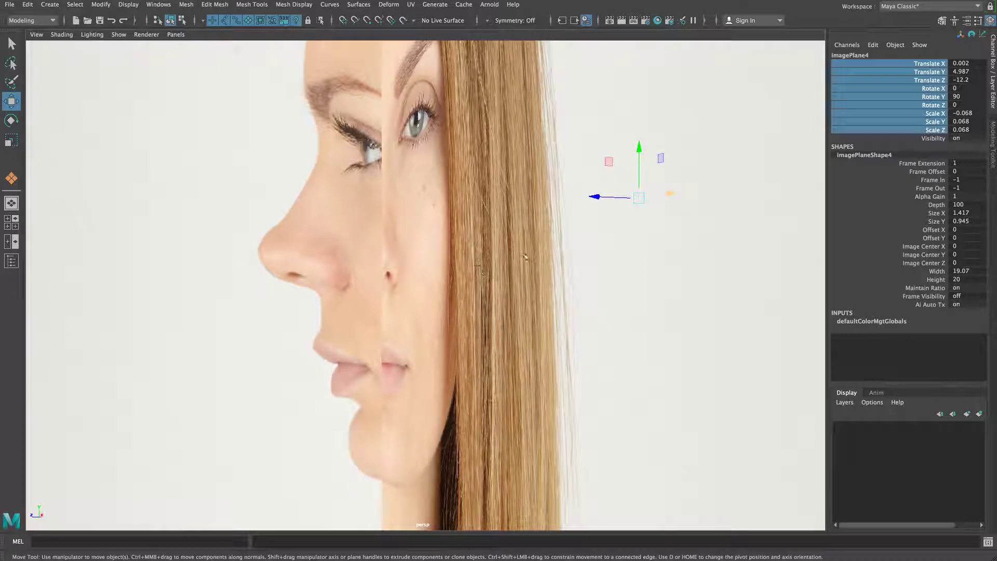
Nudge the side-view head image to about X -0.003 and Y 4.986 so the nose and lips line up with the front view.
mouse_move(657, 195)
left_mouse_down()
mouse_move(618, 191)
mouse_move(638, 194)
left_mouse_up()
left_click_drag(394, 248, 484, 247, "alt")
left_click_drag(460, 213, 481, 217)
left_click_drag(518, 284, 413, 286, "alt")
middle_click_drag(413, 286, 466, 214, "alt")
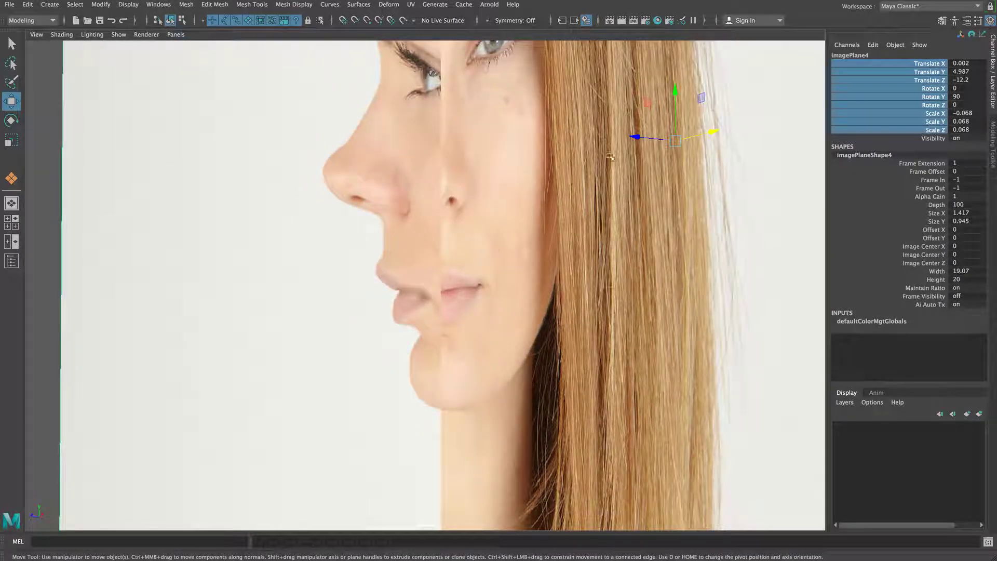
left_click_drag(701, 136, 696, 137)
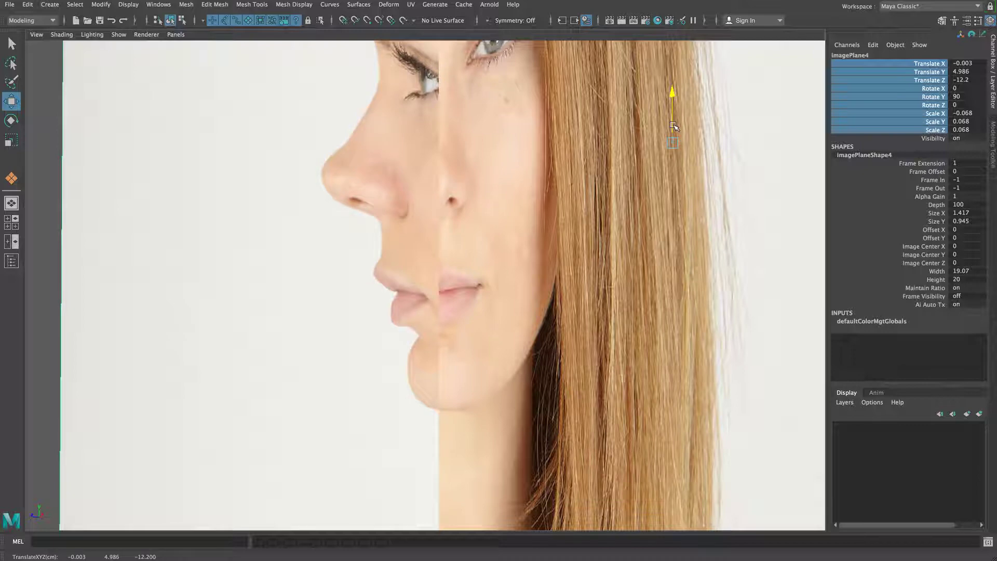
Slide the side-view head image through the front-view face in depth, placing it at about X 0.001 and Z -12.21.
left_click_drag(632, 139, 682, 161)
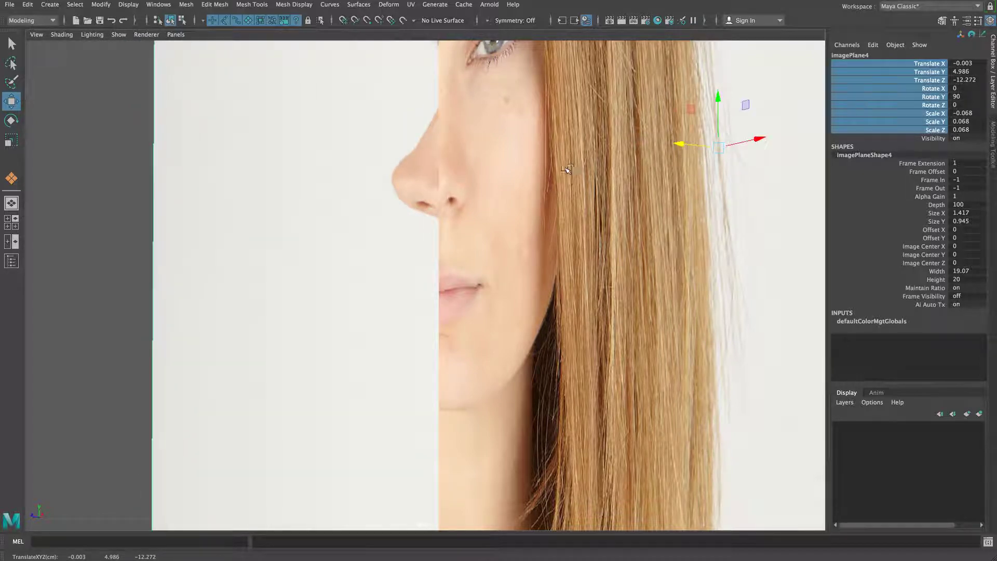
middle_click_drag(568, 169, 564, 212, "alt")
mouse_move(565, 209)
left_mouse_down("alt")
mouse_move(537, 218)
mouse_move(641, 215)
mouse_move(602, 216)
mouse_move(611, 199)
mouse_move(628, 199)
mouse_move(561, 216)
left_mouse_up("alt")
left_click_drag(707, 183, 658, 177)
left_click_drag(550, 216, 626, 177, "alt")
left_click_drag(527, 325, 503, 324, "alt")
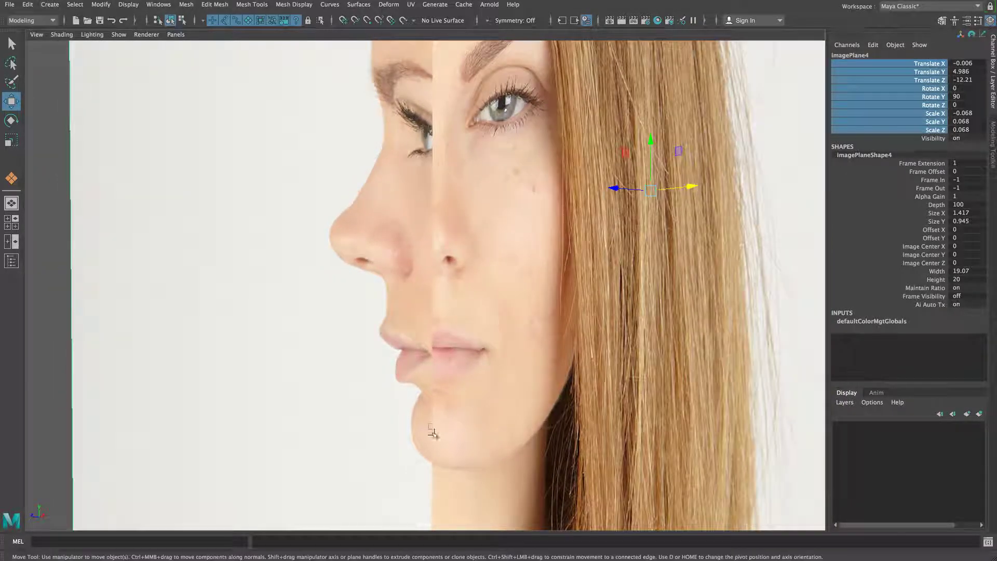
left_click_drag(443, 442, 492, 432, "alt")
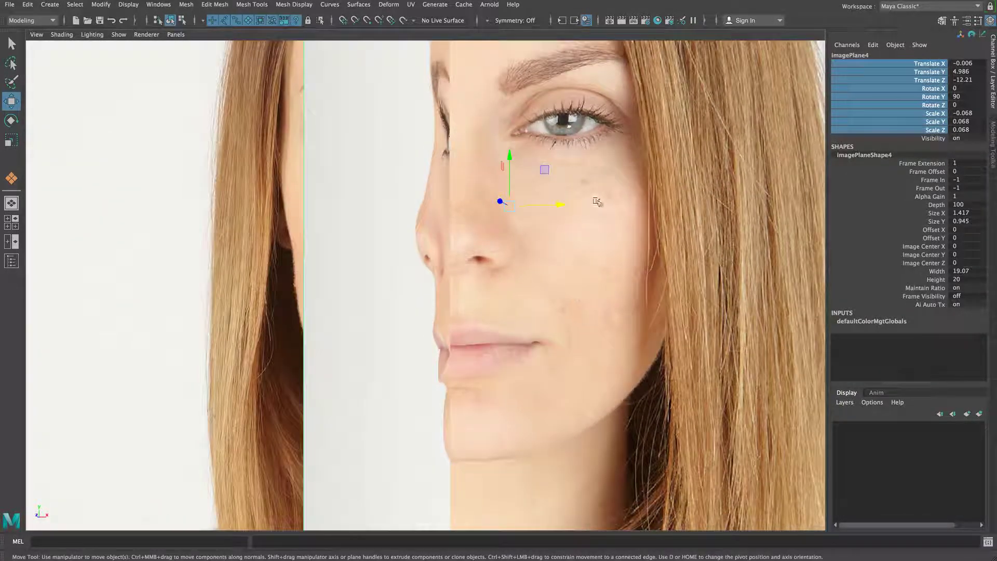
left_click_drag(553, 203, 559, 205)
Bring the side-view head image forward to about Z -12.198 and compare its profile with the front-view face.
left_click_drag(549, 258, 481, 283, "alt")
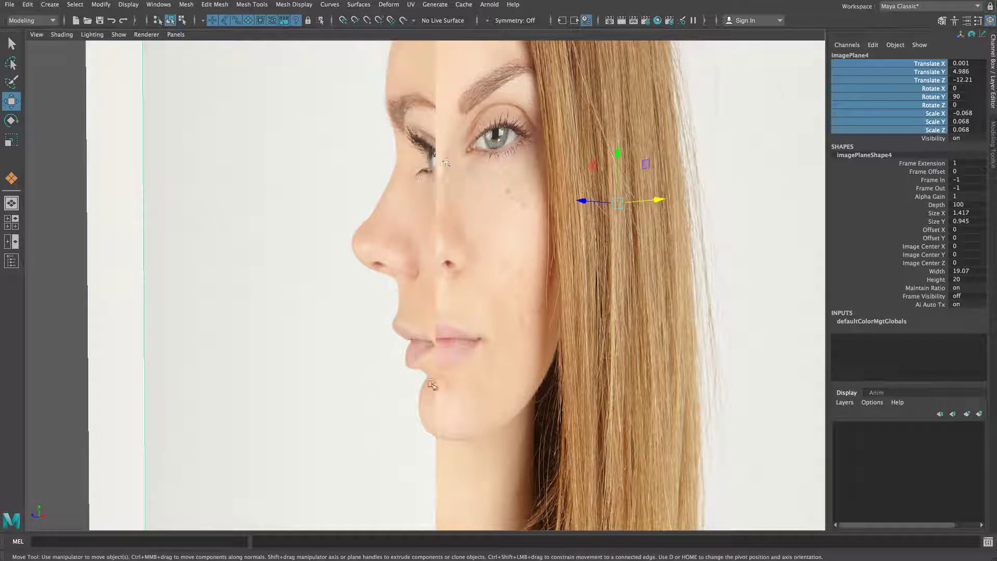
middle_click_drag(436, 400, 419, 361, "alt")
left_click_drag(418, 362, 413, 369, "alt")
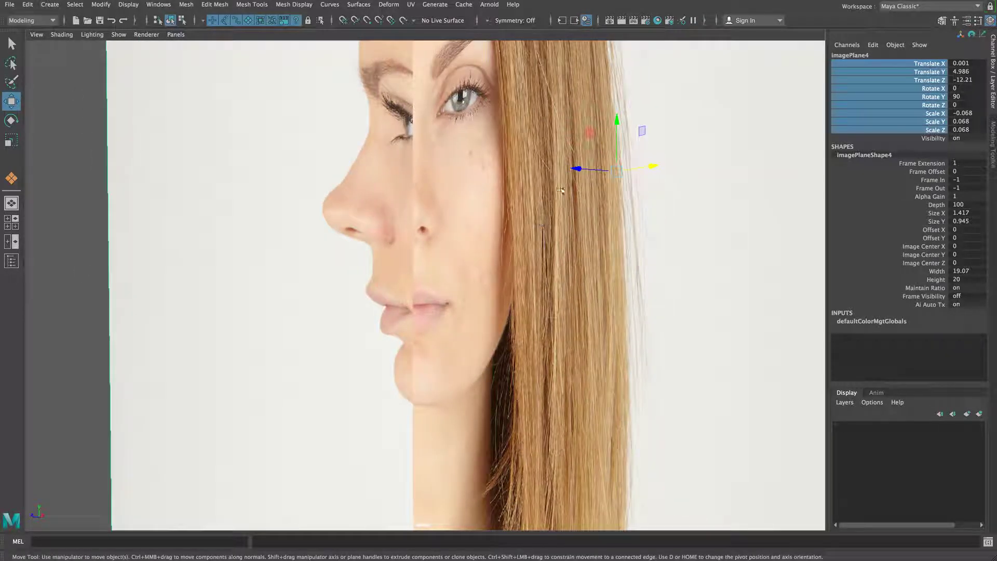
mouse_move(580, 171)
left_mouse_down()
mouse_move(501, 172)
mouse_move(597, 173)
mouse_move(563, 175)
mouse_move(572, 179)
left_mouse_up()
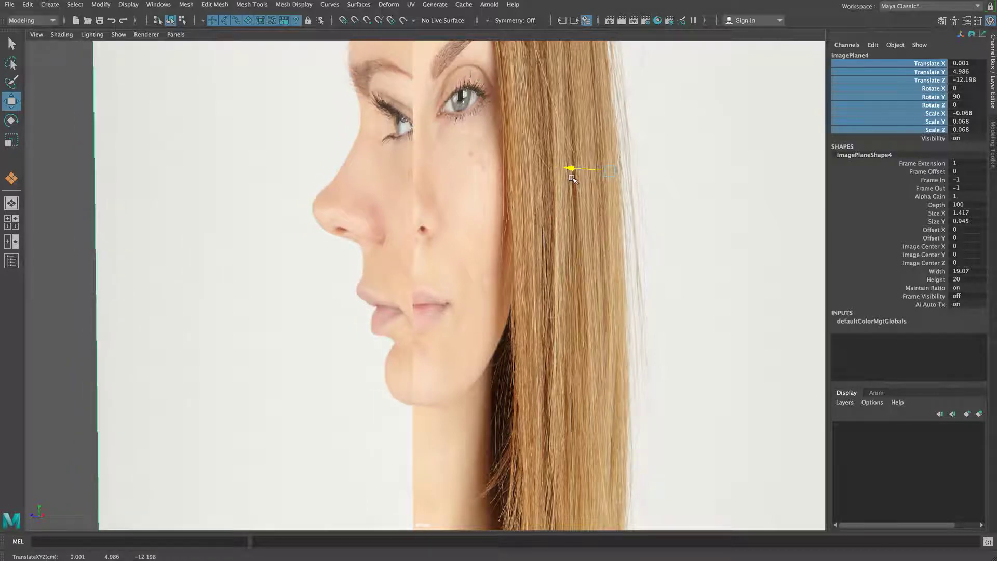
mouse_move(561, 237)
left_mouse_down("alt")
mouse_move(537, 237)
mouse_move(622, 241)
mouse_move(551, 241)
left_mouse_up("alt")
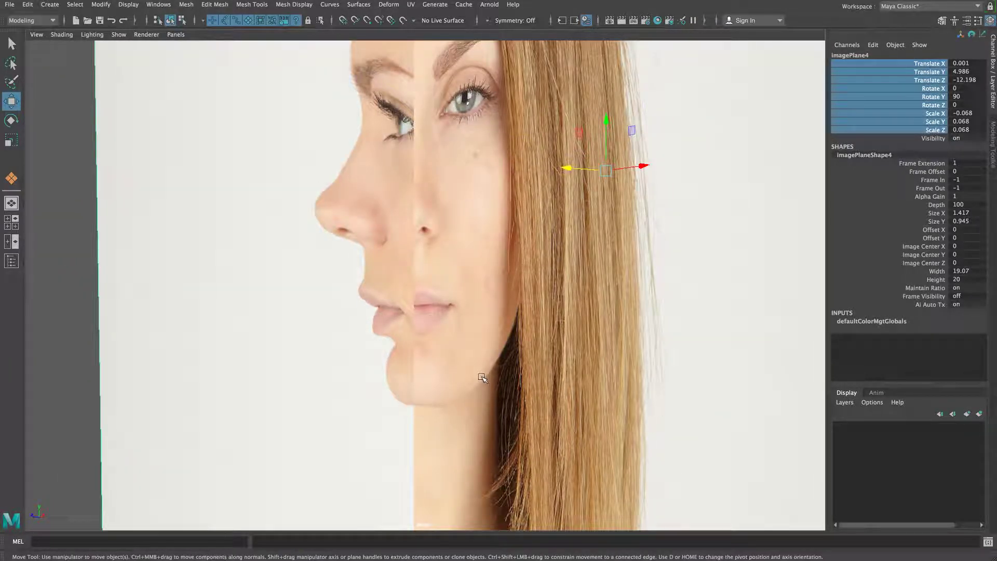
Move the side-view head image's pivot to the bottom of the chin, where the two reference images meet.
key("d")
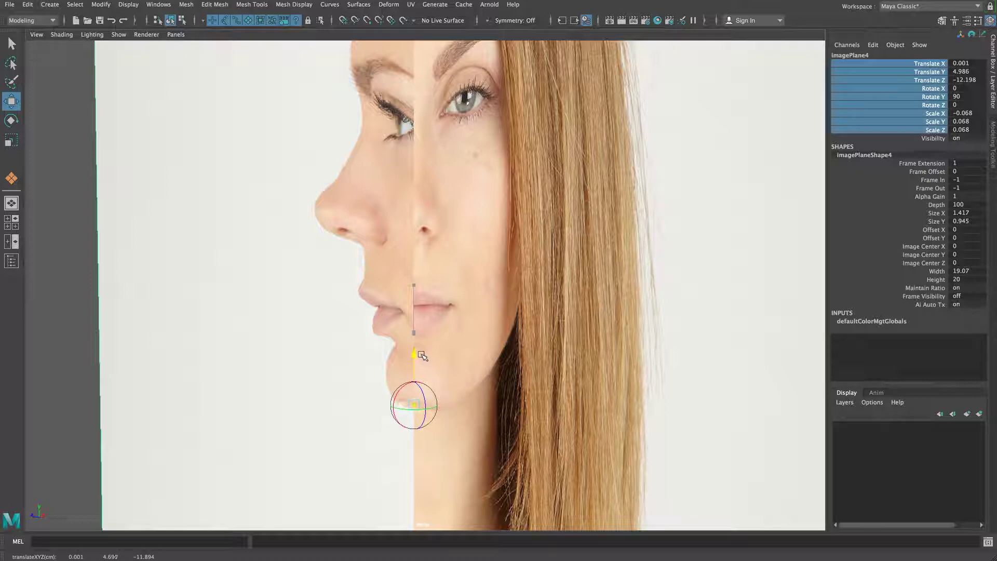
left_click_drag(422, 357, 335, 419, "alt")
right_click_drag(336, 419, 504, 407, "alt")
middle_click_drag(504, 407, 588, 321, "alt")
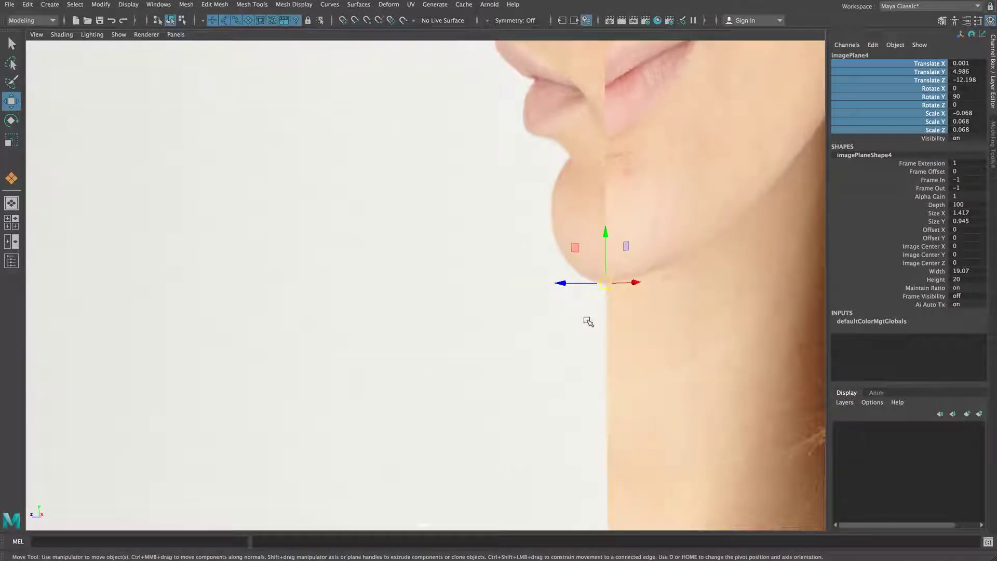
Scale the side-view head image up uniformly from the chin pivot to about 0.069.
right_click_drag(602, 296, 537, 349, "alt")
key("r")
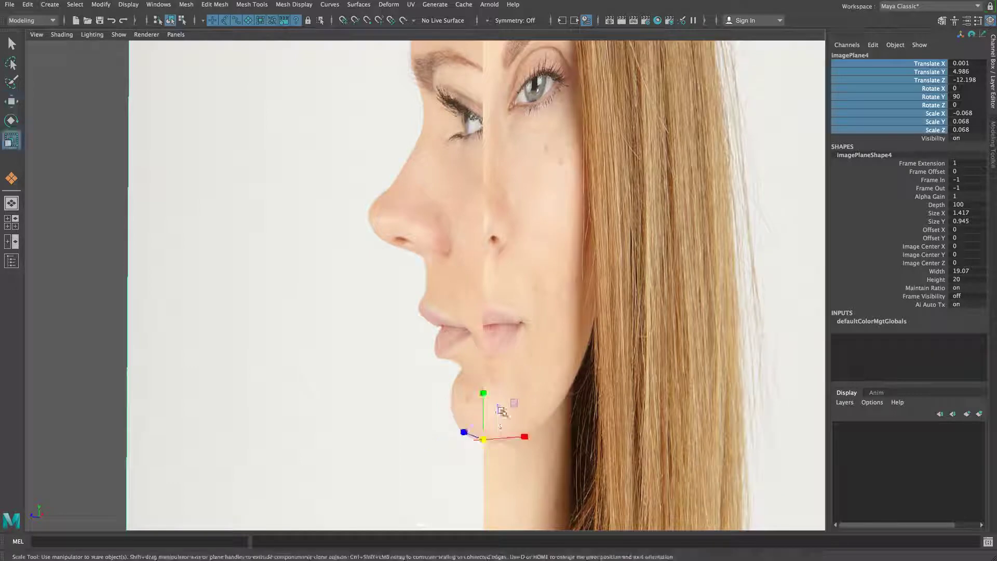
left_click(484, 439)
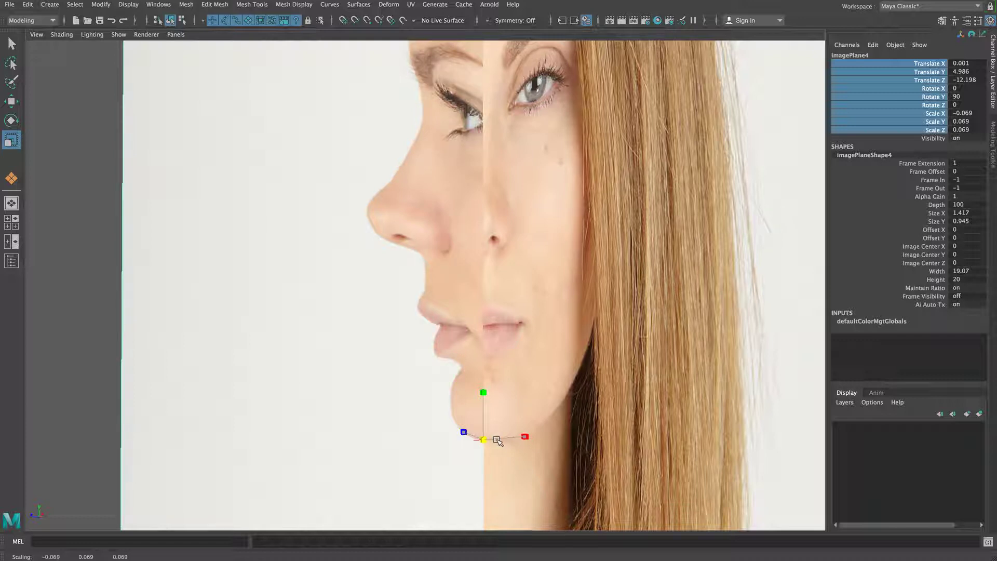
Fine-tune the rescaled side-view head image's depth to about Z -12.2 and check its profile against the front-view face.
key("w")
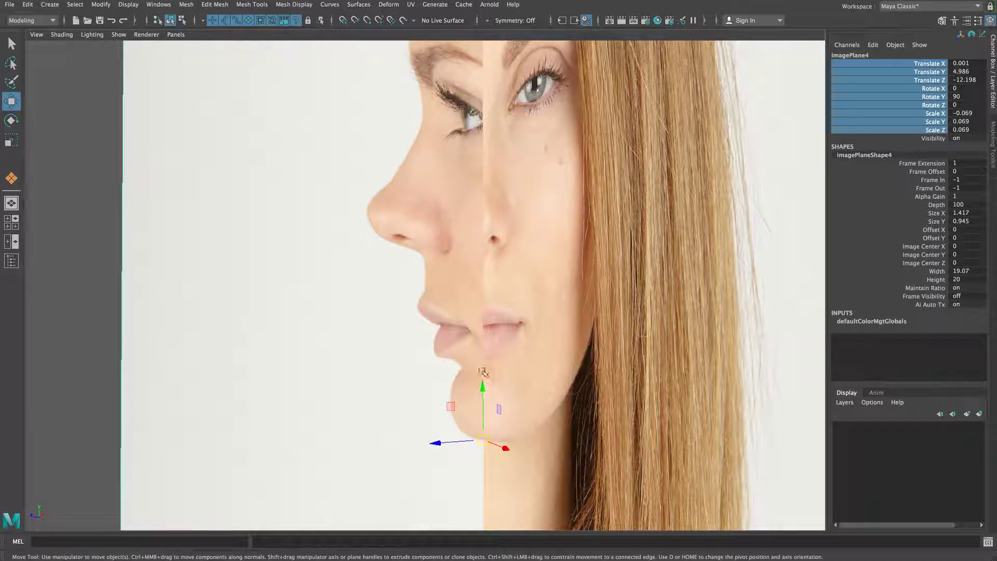
mouse_move(455, 445)
left_mouse_down()
mouse_move(388, 442)
mouse_move(539, 448)
mouse_move(457, 452)
left_mouse_up()
middle_click_drag(420, 378, 414, 407, "alt")
left_click_drag(414, 407, 432, 416, "alt")
middle_click_drag(432, 415, 429, 375, "alt")
left_click_drag(429, 375, 447, 370, "alt")
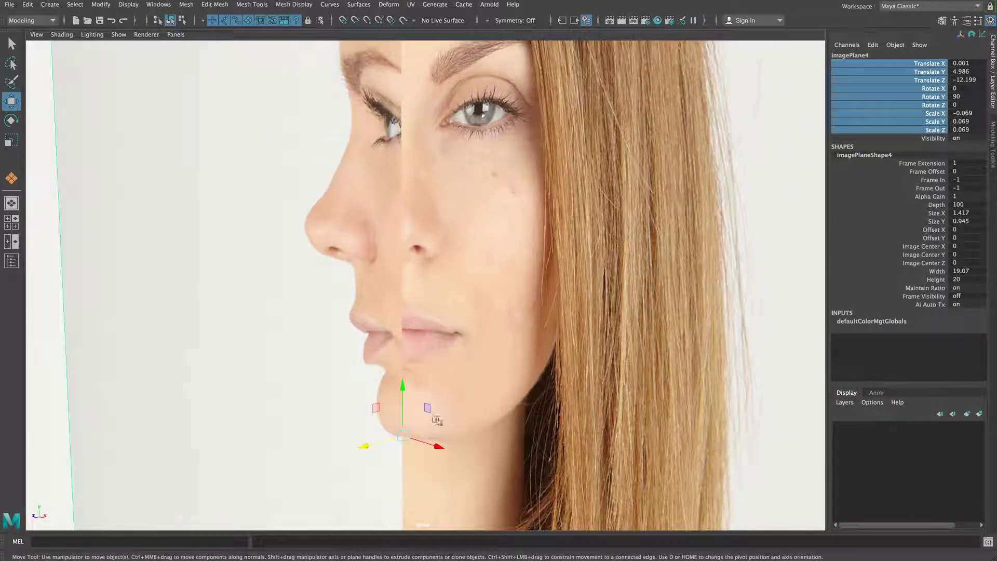
mouse_move(426, 442)
left_mouse_down()
mouse_move(520, 458)
mouse_move(415, 447)
left_mouse_up()
Move the side-view head image over to the full-body side reference, at about X -8.958 and Z -3.466.
right_click_drag(517, 393, 425, 388, "alt")
left_click_drag(425, 389, 405, 383, "alt")
right_click_drag(397, 364, 305, 348, "alt")
middle_click_drag(305, 347, 542, 317, "alt")
left_click_drag(543, 316, 526, 322, "alt")
right_click_drag(526, 322, 411, 311, "alt")
middle_click_drag(411, 312, 716, 277, "alt")
left_click_drag(723, 260, 257, 313)
middle_click_drag(256, 314, 548, 293, "alt")
right_click_drag(548, 293, 452, 270, "alt")
left_click_drag(558, 255, 130, 265)
right_click_drag(346, 347, 257, 340, "alt")
left_click_drag(257, 340, 316, 331, "alt")
middle_click_drag(284, 326, 690, 318, "alt")
left_click_drag(710, 296, 321, 292)
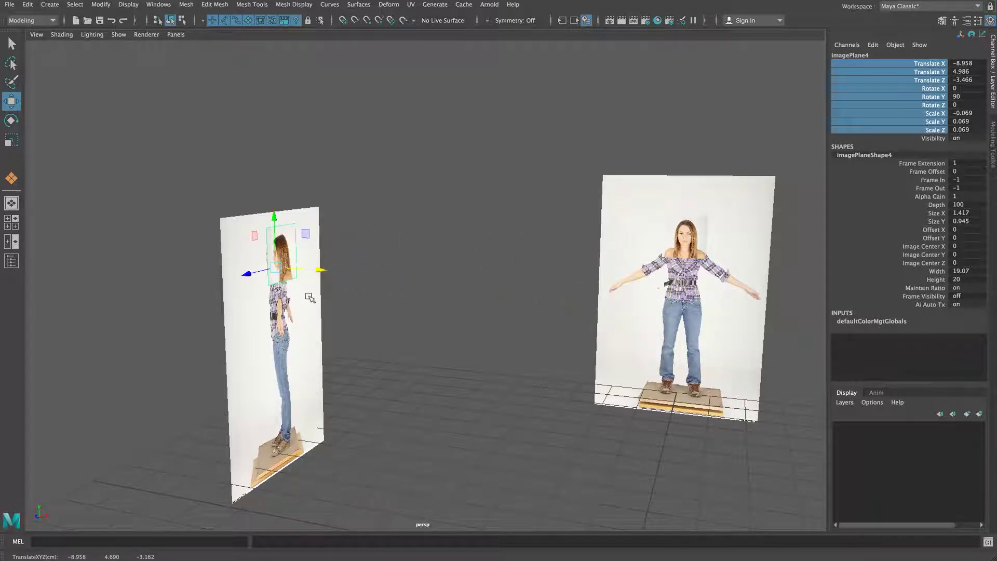
Offset the side-view head image slightly in front of the full-body side reference, to about X -8.888.
key("f")
left_click_drag(323, 309, 345, 313, "alt")
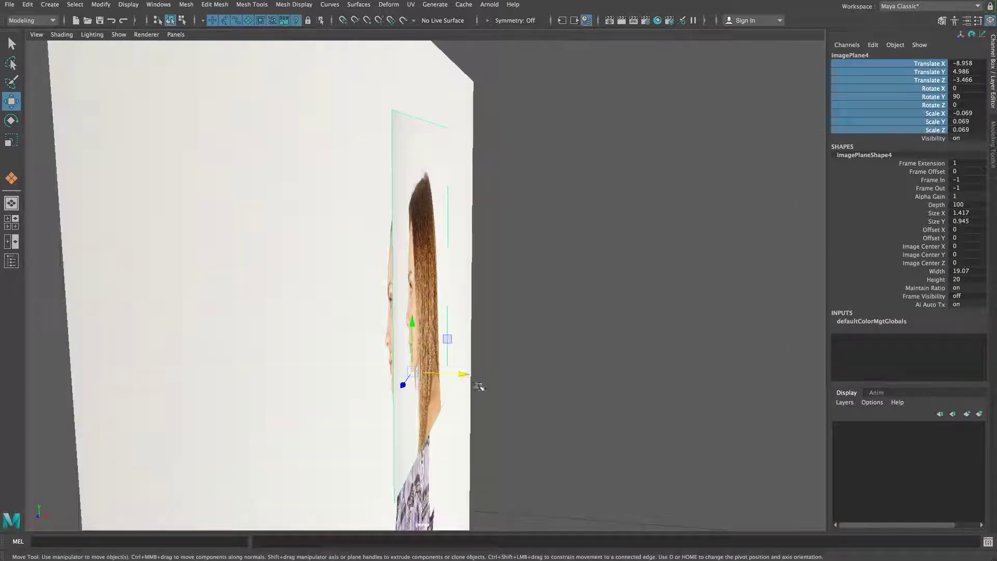
left_click_drag(459, 373, 475, 376)
left_click_drag(406, 375, 315, 368, "alt")
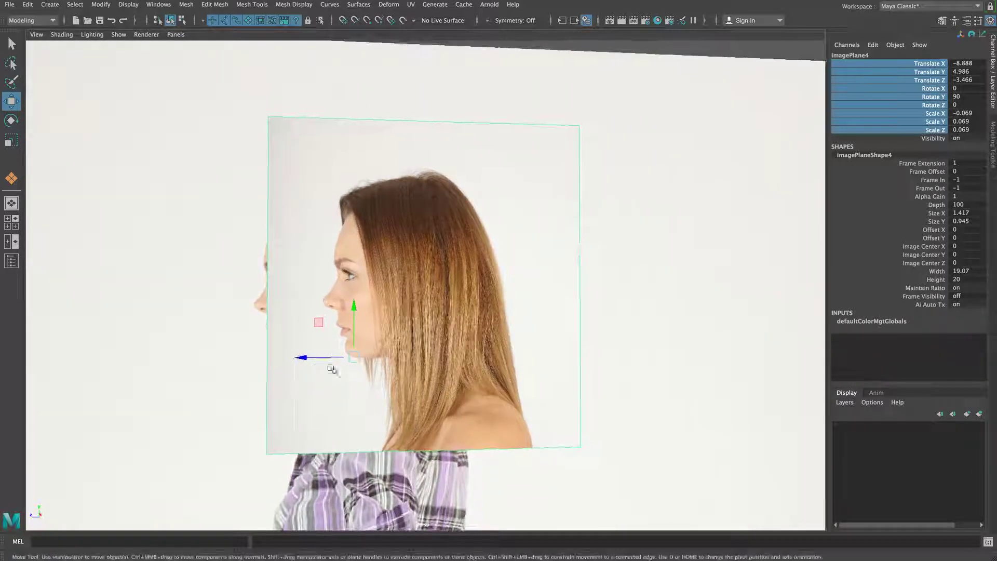
Try the side-view head image's Alpha Gain at 0.5 and at 0.
left_click(955, 196)
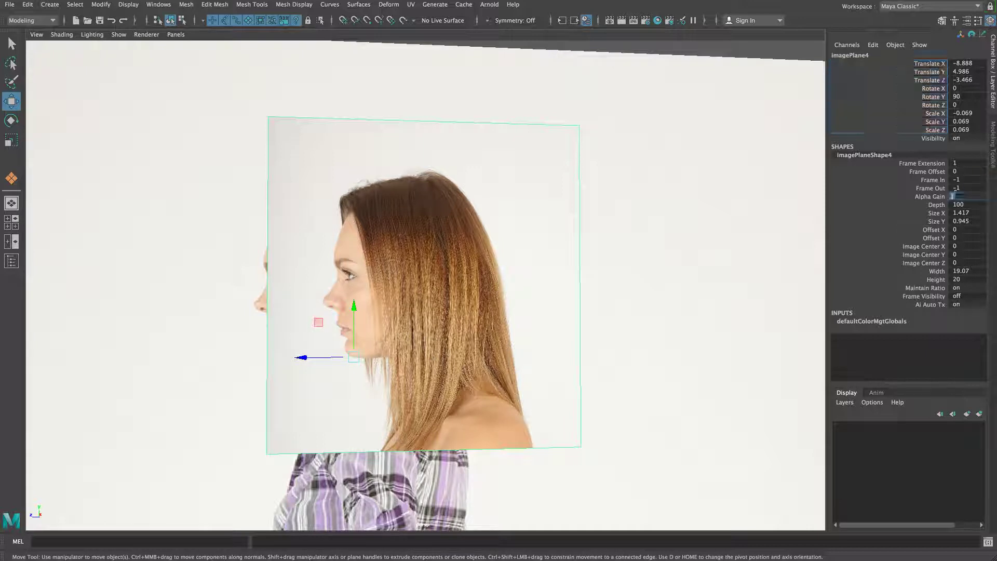
type(".5")
key("Return")
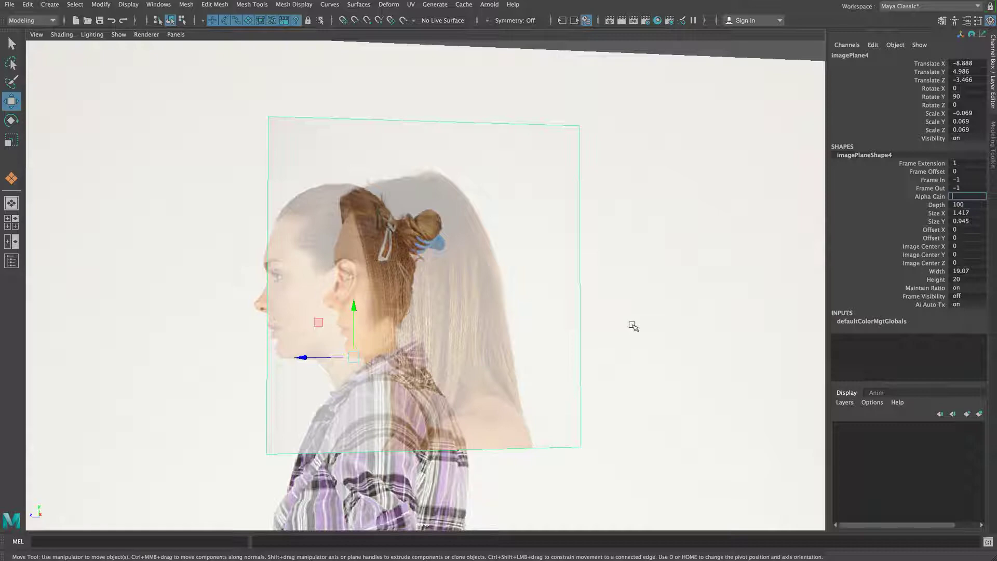
type("0")
key("Return")
right_click(691, 49)
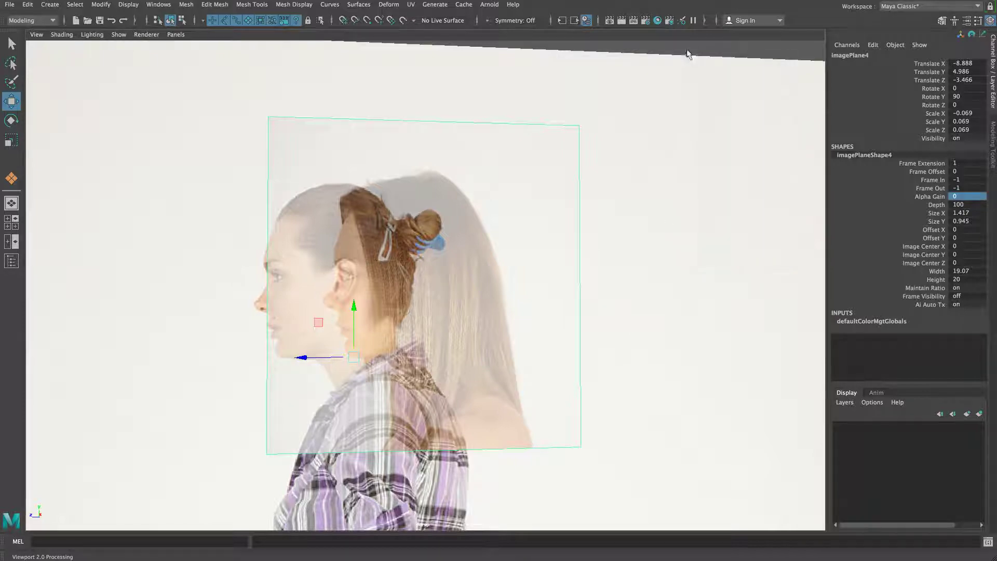
Show the four-view layout and set the side-view head image's Alpha Gain to 0.5.
key("space")
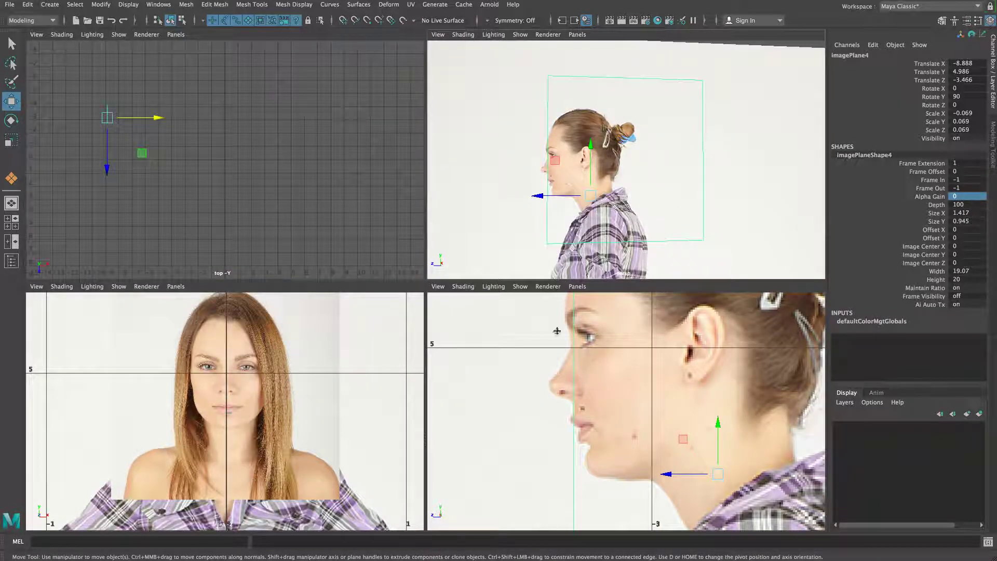
double_click(959, 198)
type("0.5")
key("Return")
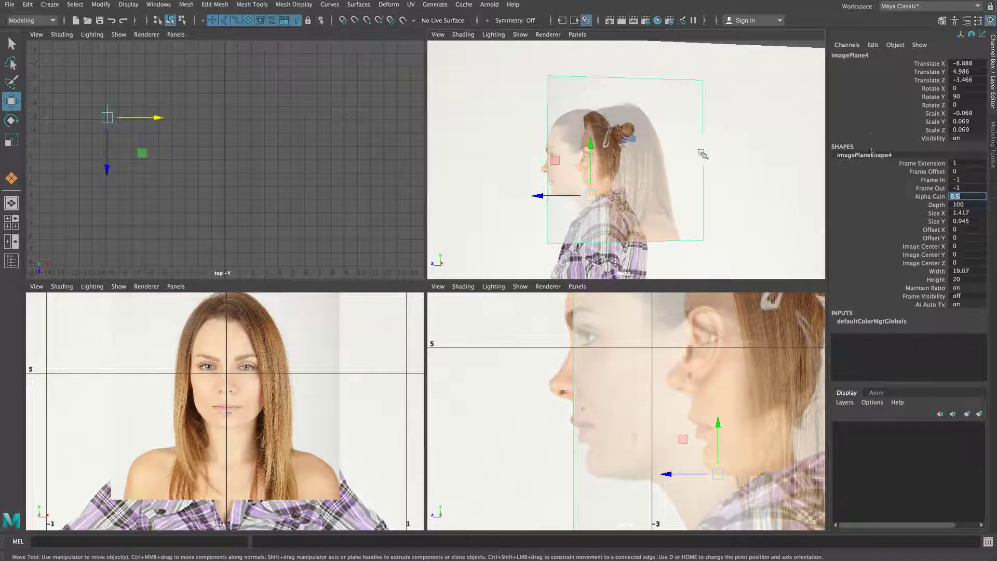
Maximize the side view and slide the semi-transparent head image over the full-body profile, to about Z -3.179.
left_click(552, 112)
key("space")
right_click_drag(542, 400, 487, 344, "alt")
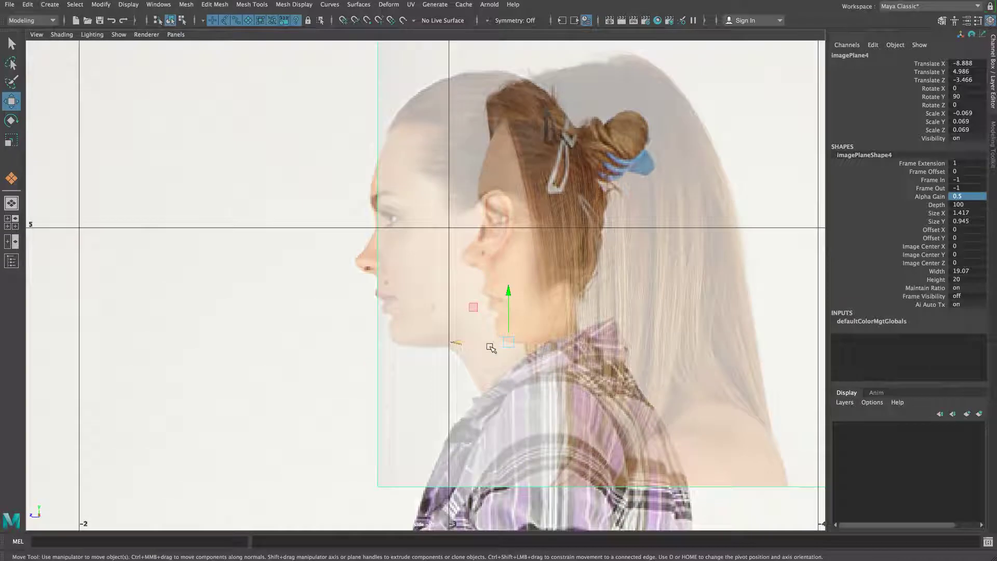
left_click_drag(479, 342, 376, 356)
Examine how the overlaid head image's eye, nose, lips and chin line up with the full-body side reference.
scroll(554, 318, "up", 6)
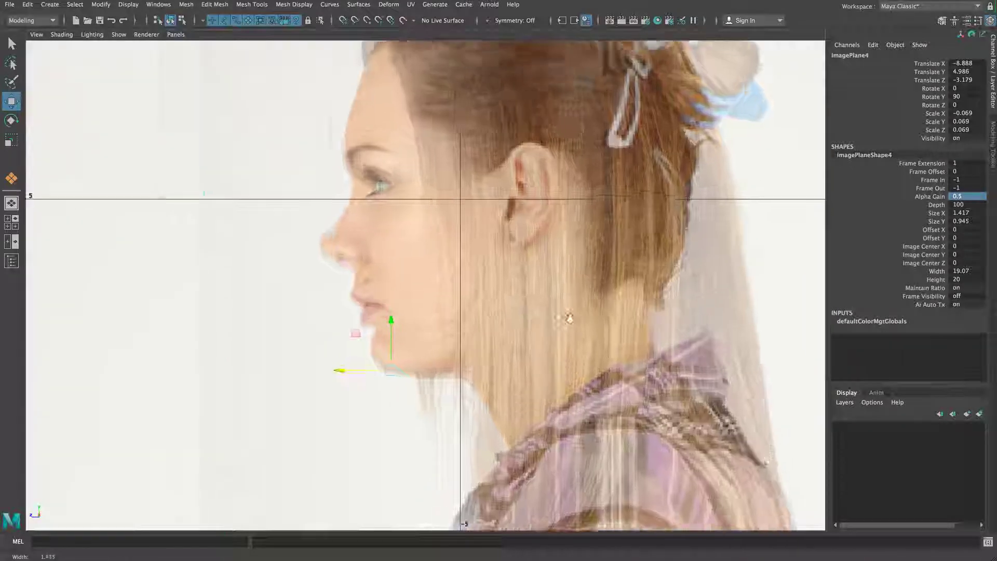
middle_click_drag(544, 284, 596, 359, "alt")
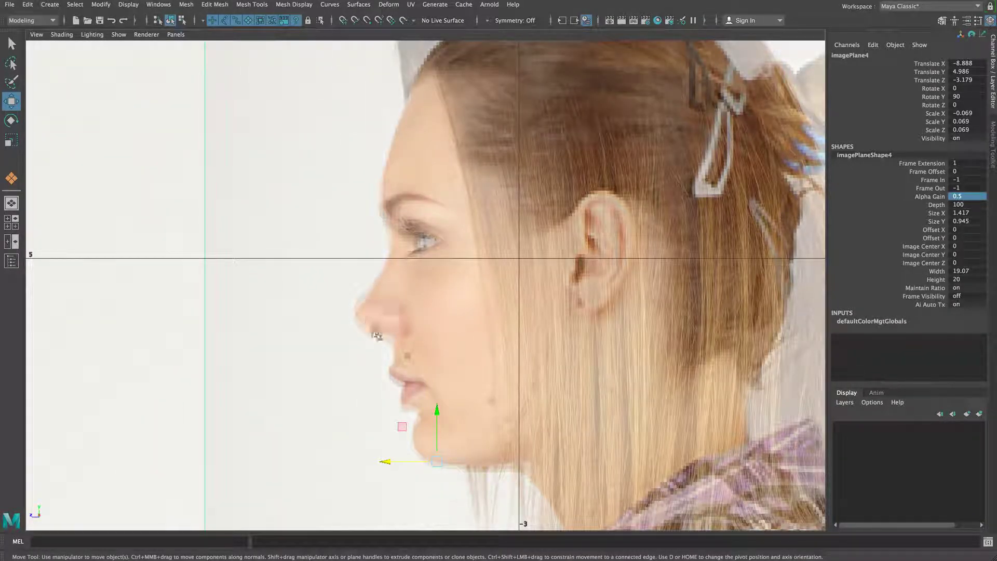
left_click_drag(371, 346, 379, 351, "alt")
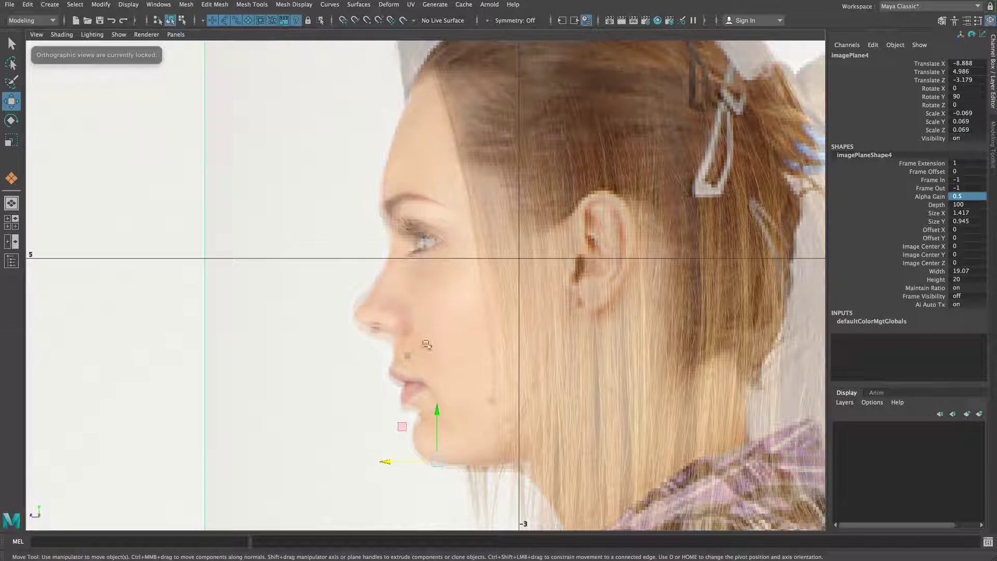
scroll(560, 395, "down", 10)
scroll(426, 281, "up", 5)
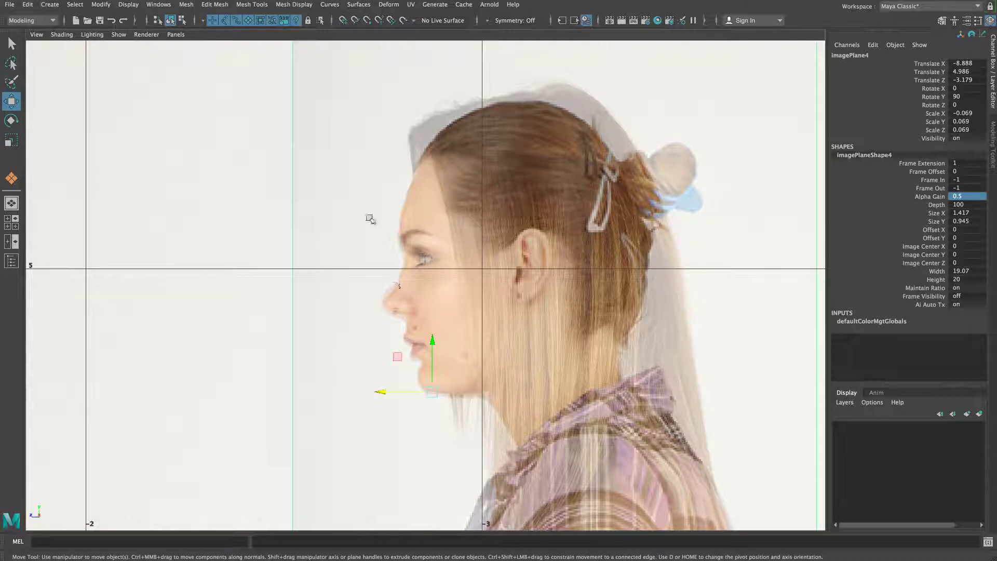
middle_click_drag(367, 326, 342, 287, "alt")
right_click_drag(342, 286, 408, 317, "alt")
mouse_move(350, 376)
left_mouse_down()
mouse_move(371, 377)
mouse_move(350, 379)
left_mouse_up()
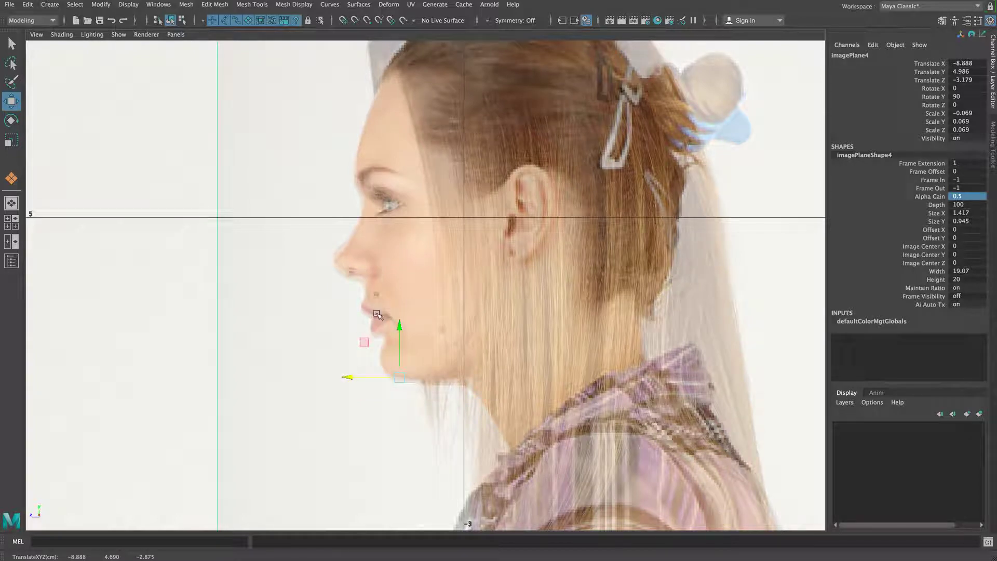
middle_click_drag(378, 299, 345, 353, "alt")
right_click_drag(423, 371, 374, 356, "alt")
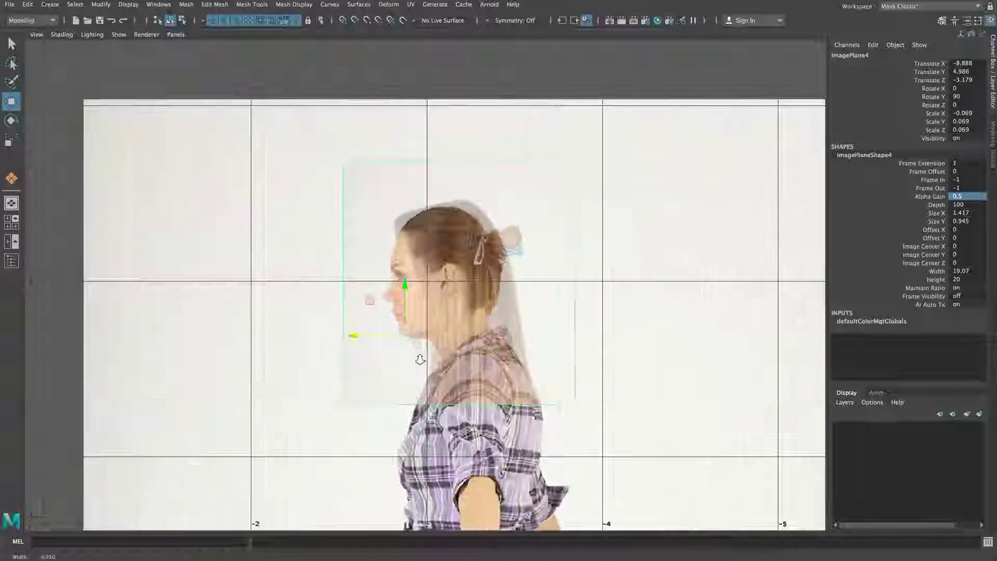
Restore the side-view head image's full opacity by setting its Alpha Gain to 1.
double_click(961, 197)
type("1")
key("Return")
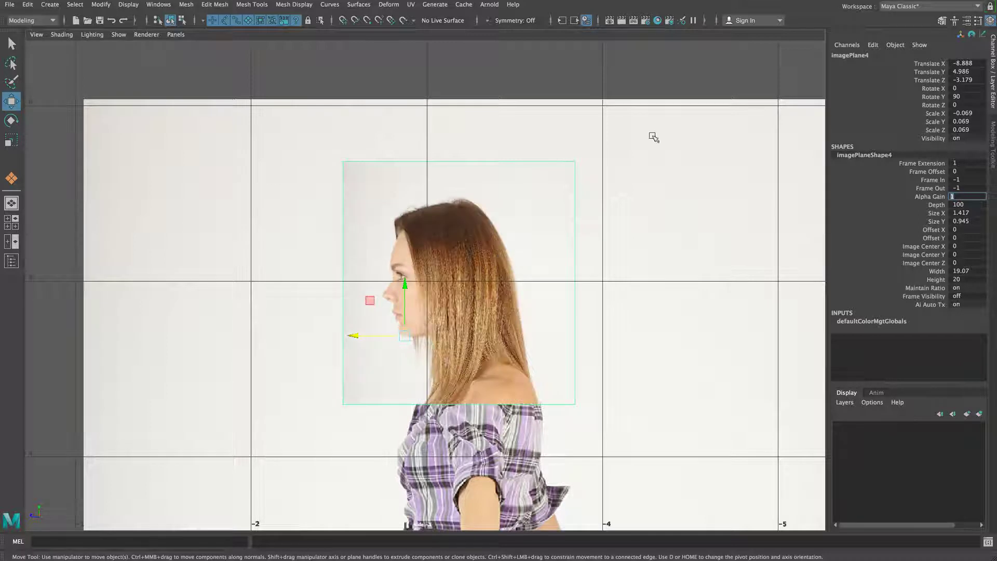
Lock the translate, rotate and scale channels of the side-view head image plane.
left_click_drag(929, 66, 930, 131)
right_click(930, 107)
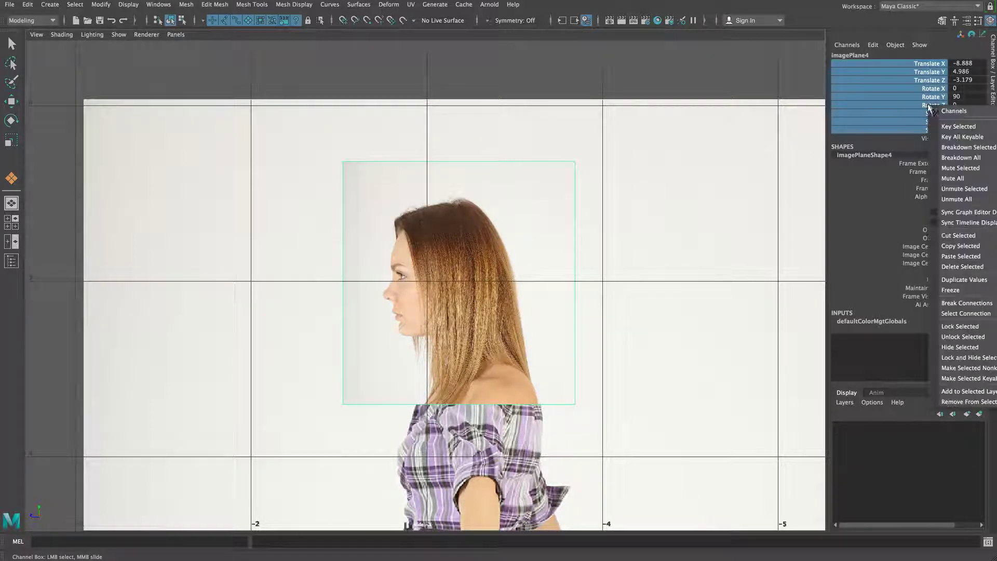
left_click(951, 328)
Save the scene and accept the student version notice.
middle_click_drag(592, 267, 436, 141, "alt")
right_click_drag(577, 279, 505, 257, "alt")
left_click(9, 4)
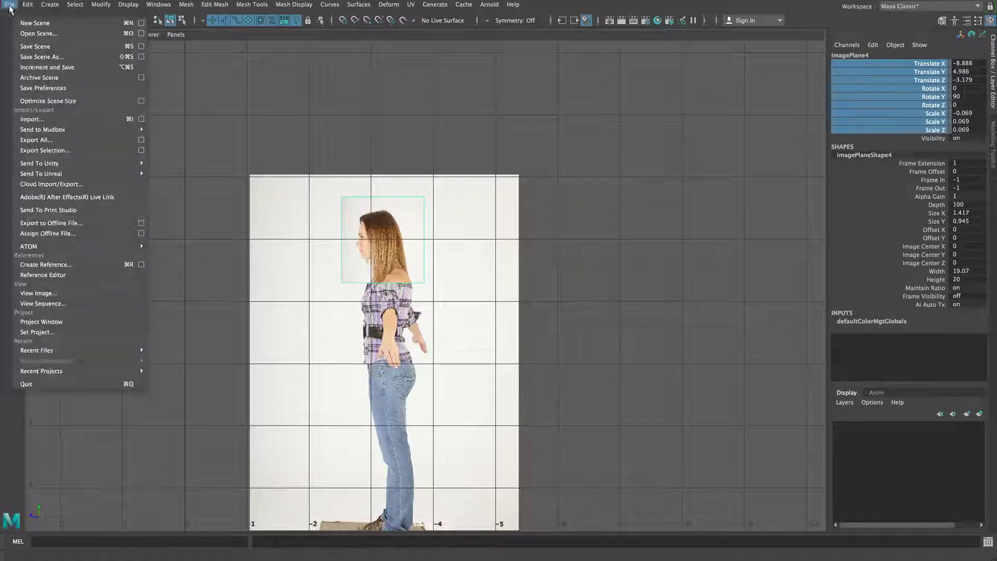
left_click(35, 47)
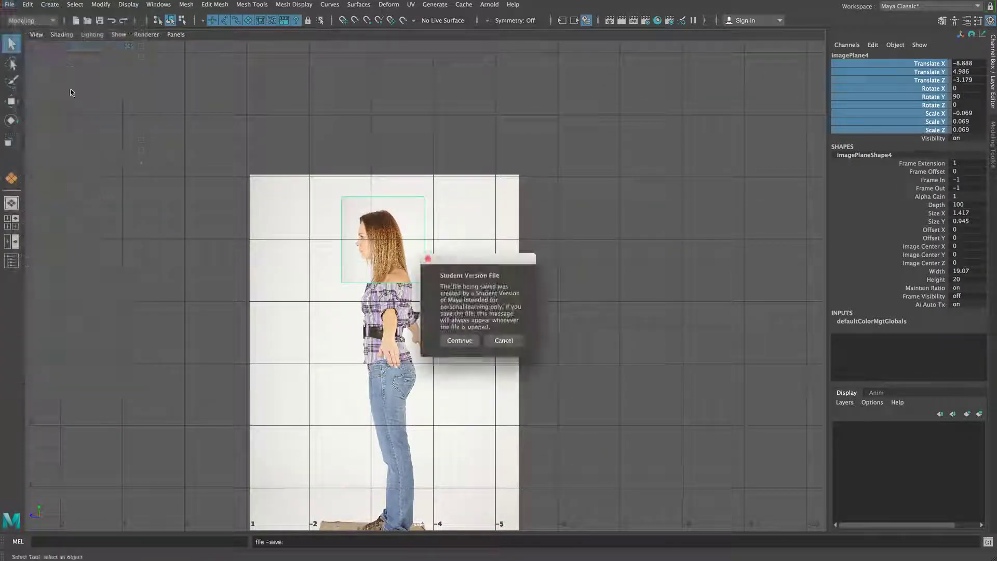
left_click(460, 339)
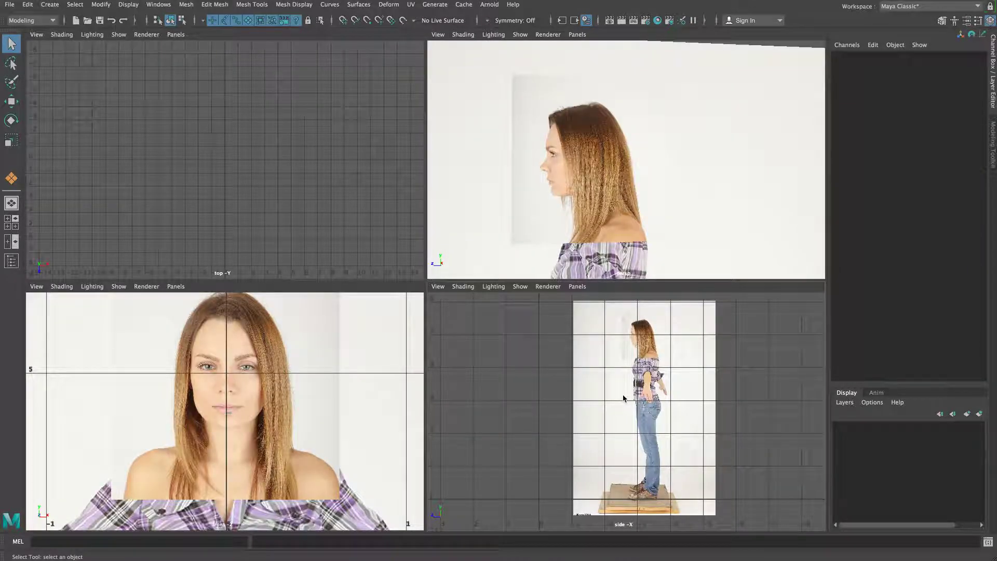
Examine how the side head image plane and the other reference planes are placed relative to each other across the views.
left_click(570, 227)
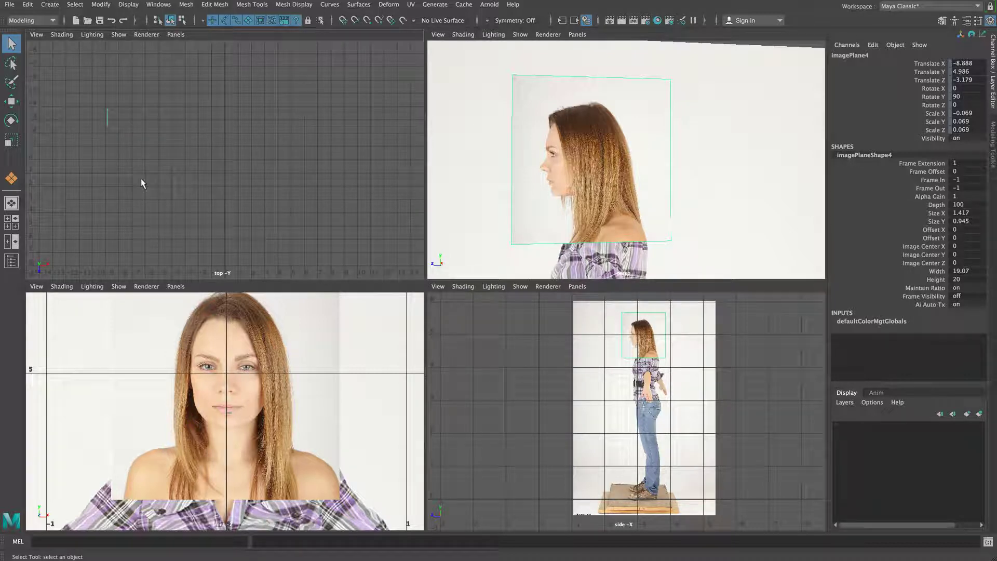
key("space")
left_click_drag(237, 184, 137, 248)
middle_click_drag(180, 251, 348, 298, "alt")
right_click_drag(348, 298, 404, 277, "alt")
middle_click_drag(404, 277, 203, 266, "alt")
left_click_drag(618, 249, 385, 378)
left_click_drag(632, 167, 356, 400)
In the front view, raise the small polygon plane beside the centre line onto the lower lip, to about Y 4.785.
key("space")
key("space")
right_click_drag(195, 374, 488, 382, "alt")
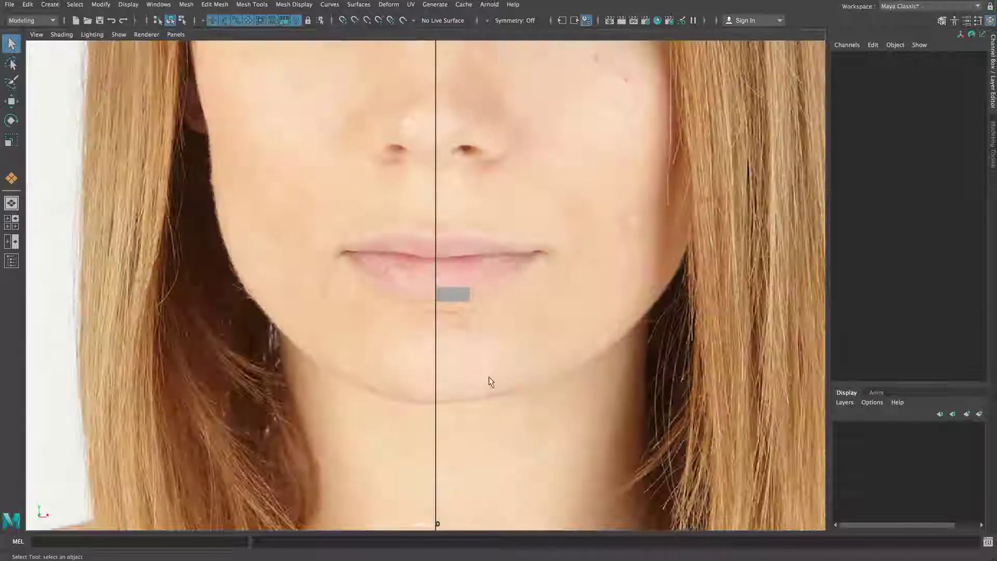
left_click(451, 291)
right_click_drag(378, 318, 644, 342, "alt")
key("w")
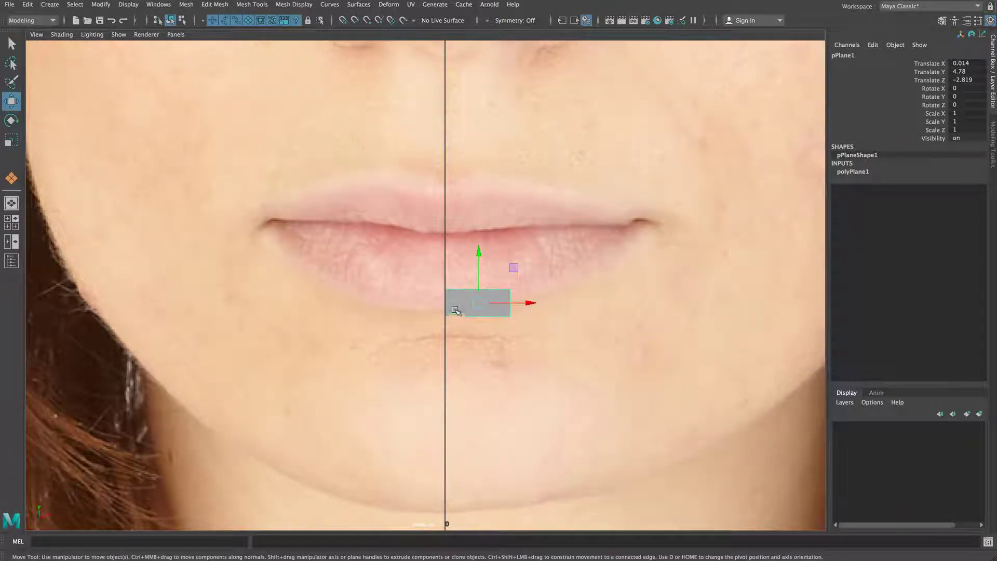
left_click_drag(478, 285, 476, 274)
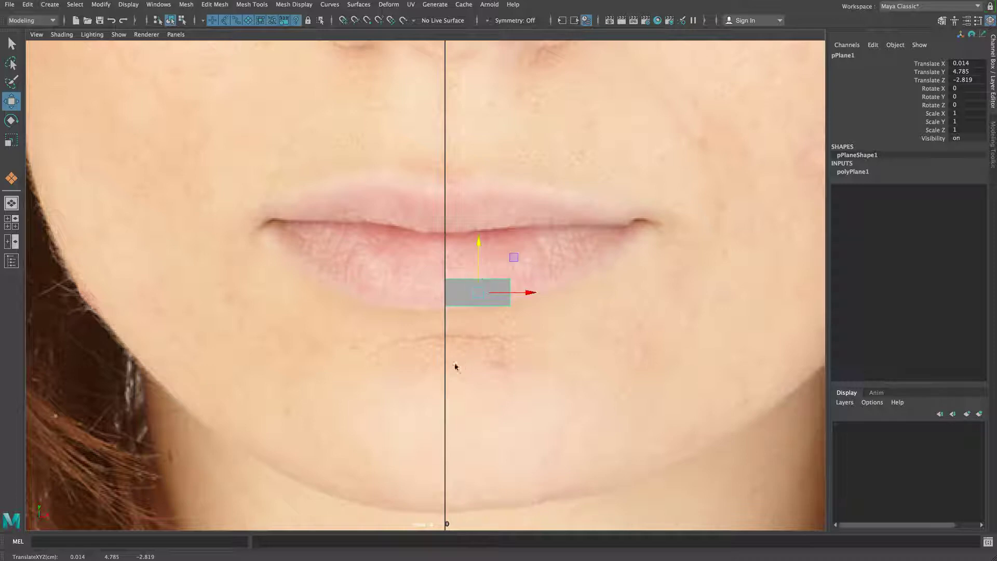
In the side view, fit the small plane against the lower lip's front profile at about Z -2.82 and Y 4.789, then return to the front view.
key("space")
key("space")
right_click_drag(283, 184, 347, 189, "alt")
key("f")
right_click_drag(327, 281, 512, 289, "alt")
right_click_drag(371, 289, 493, 294, "alt")
right_click_drag(371, 300, 443, 294, "alt")
left_click_drag(402, 287, 407, 284)
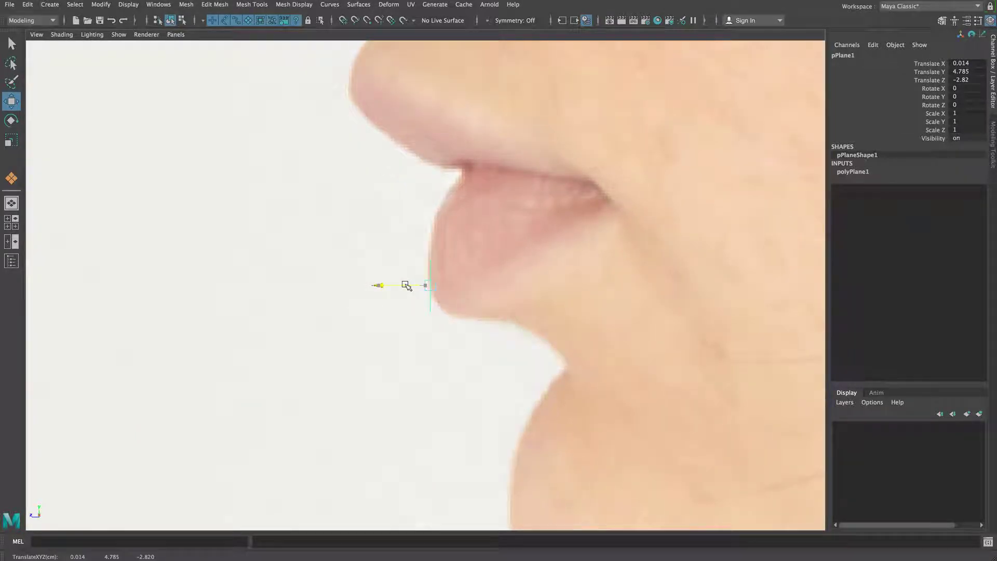
mouse_move(431, 253)
left_mouse_down()
mouse_move(436, 201)
mouse_move(431, 248)
left_mouse_up()
key("space")
key("space")
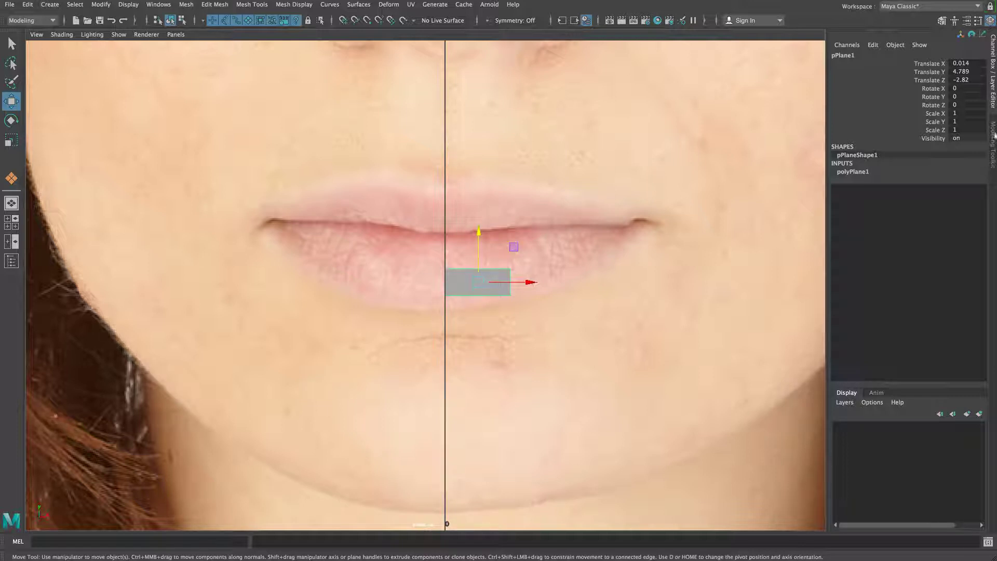
Switch to the image viewer with the wireframe references and examine the edge flow around the mouth in Face_wireframe_front.
scroll(681, 291, "down", 8)
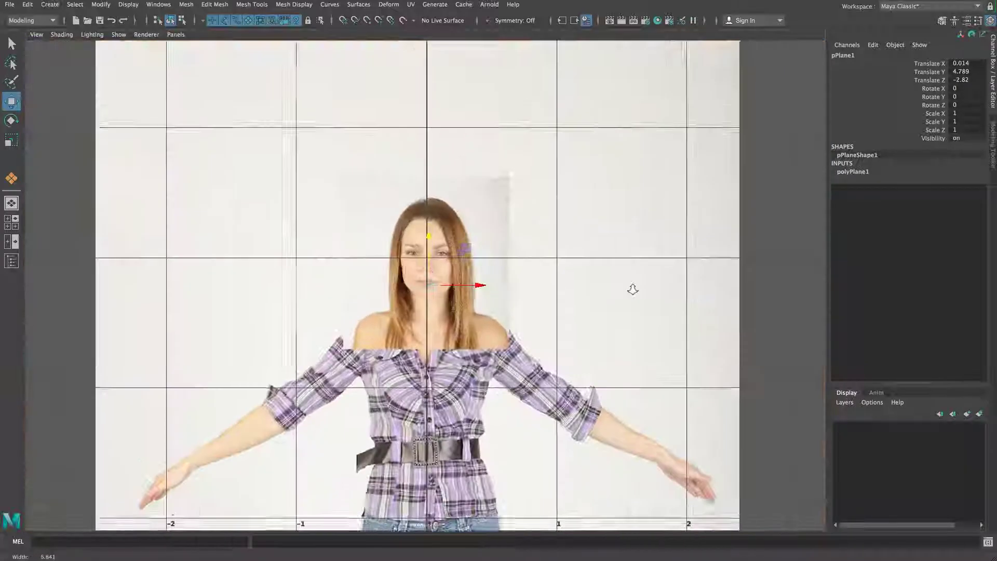
scroll(631, 287, "up", 3)
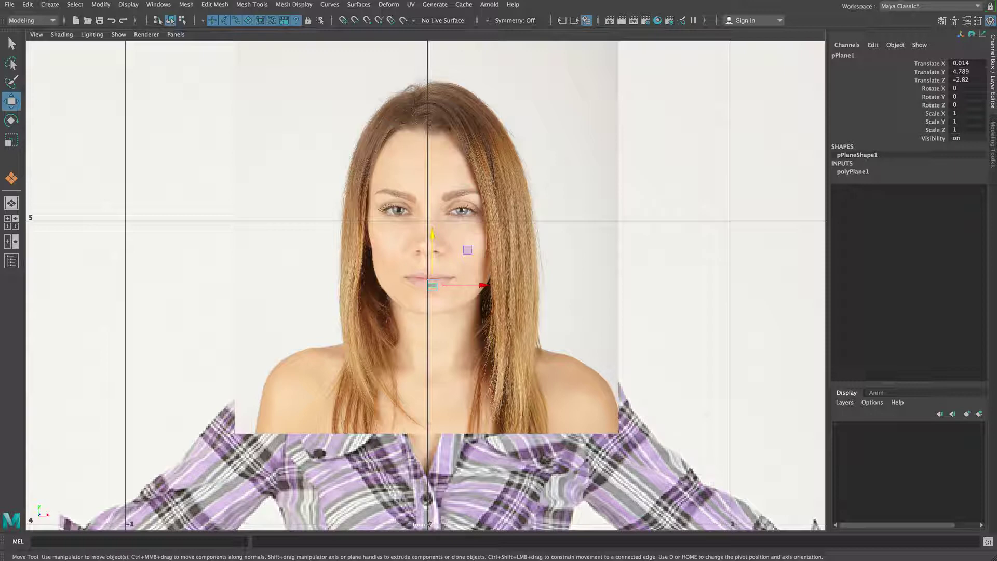
left_click_drag(996, 4, 198, 10)
left_click_drag(594, 387, 950, 560)
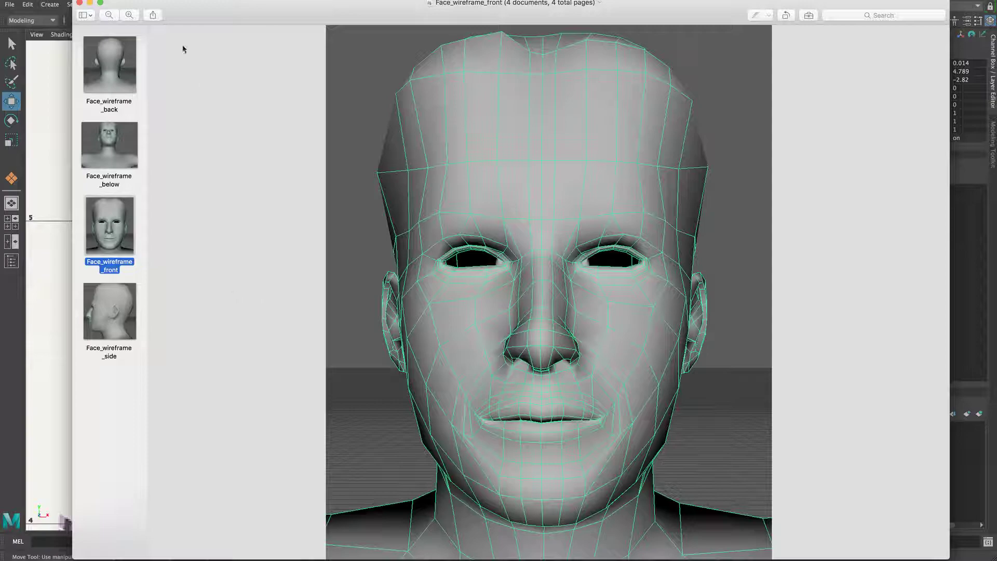
left_click(128, 18)
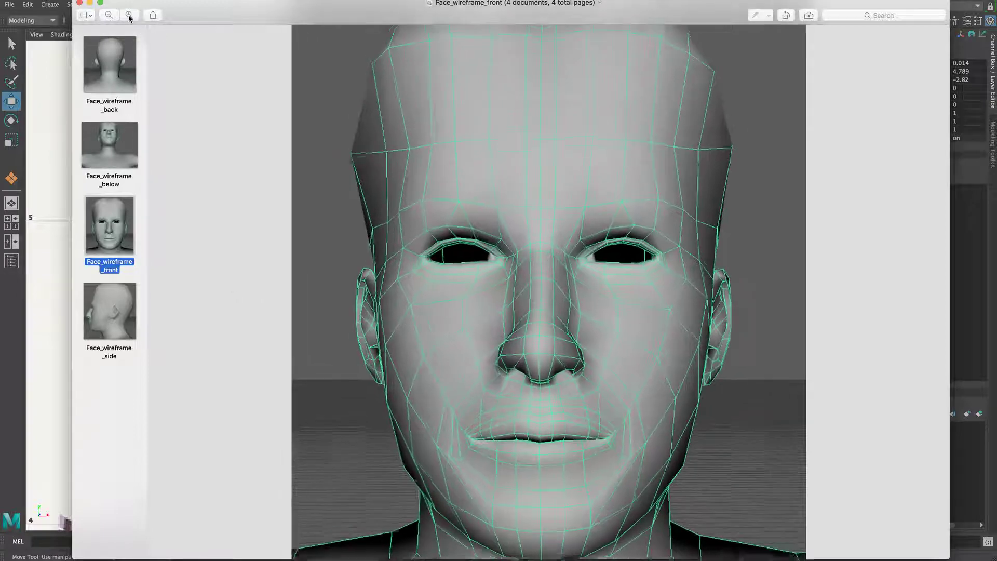
left_click(129, 18)
scroll(480, 388, "down", 8)
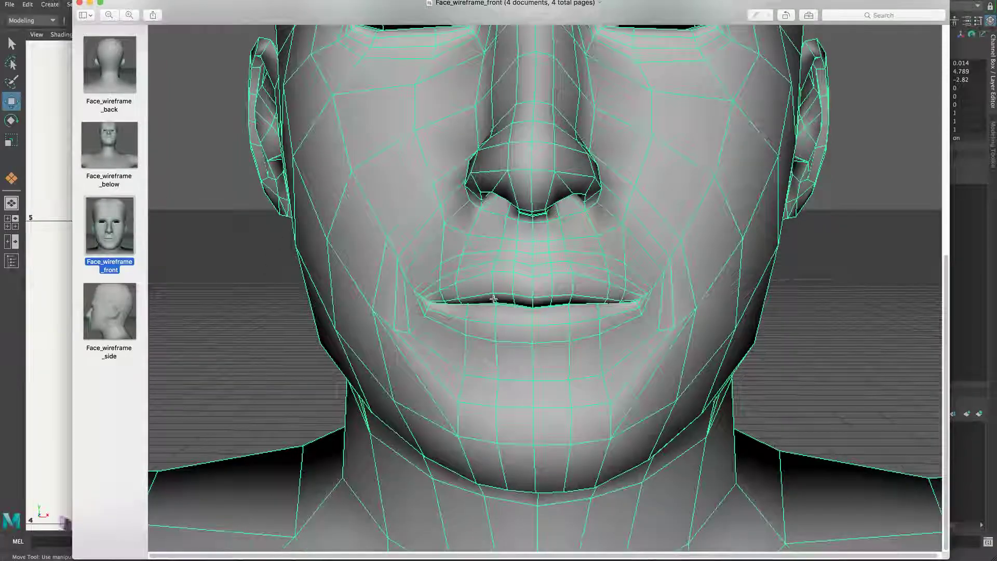
scroll(493, 304, "up", 4)
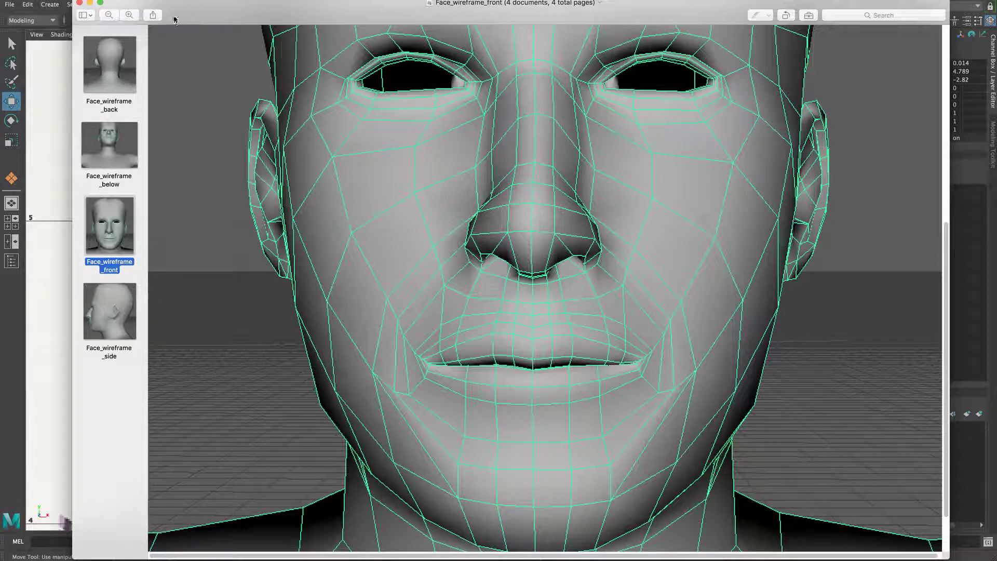
View the side and below face wireframe references, return to the front one, and minimize the image viewer.
left_click(100, 315)
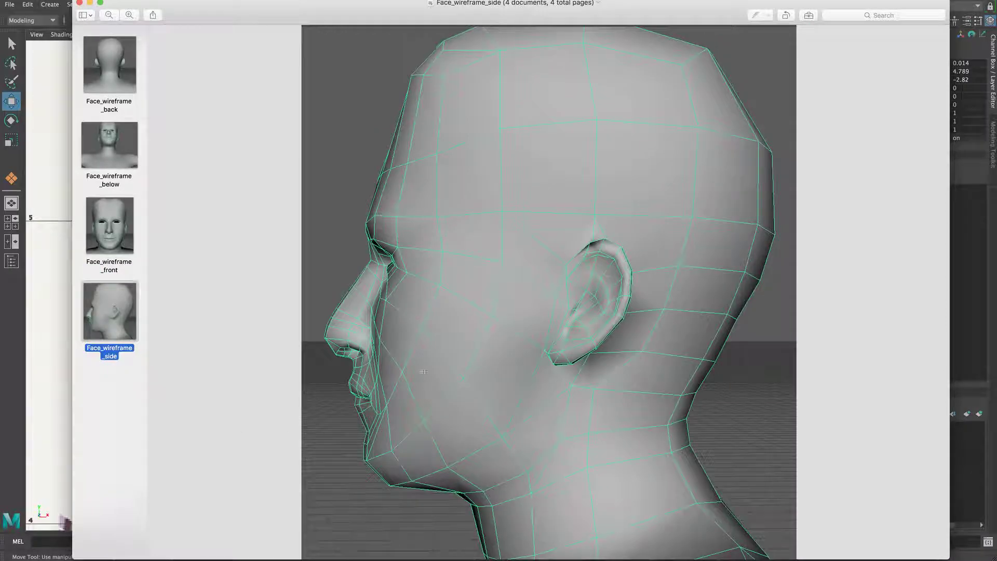
left_click(105, 156)
left_click(116, 251)
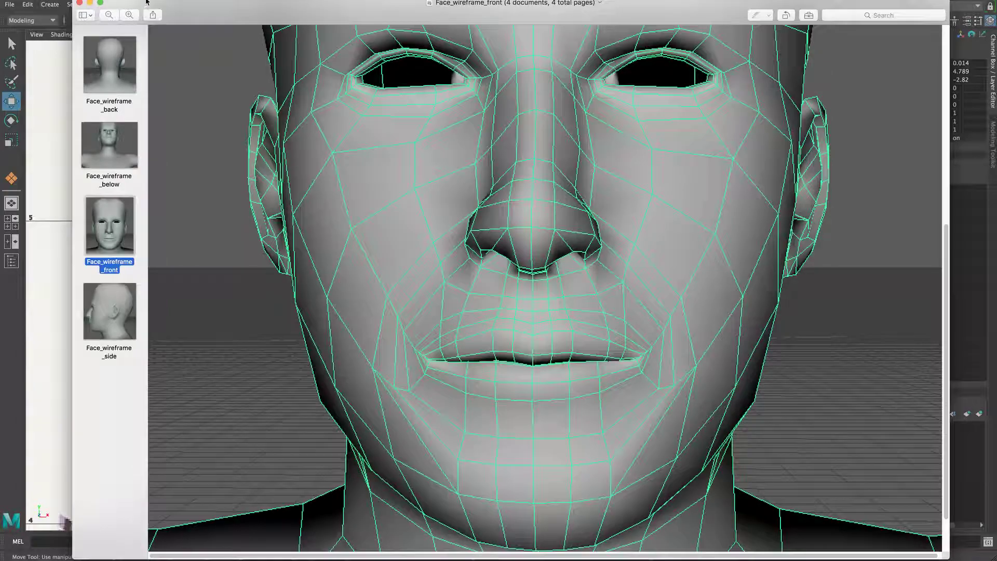
left_click(90, 3)
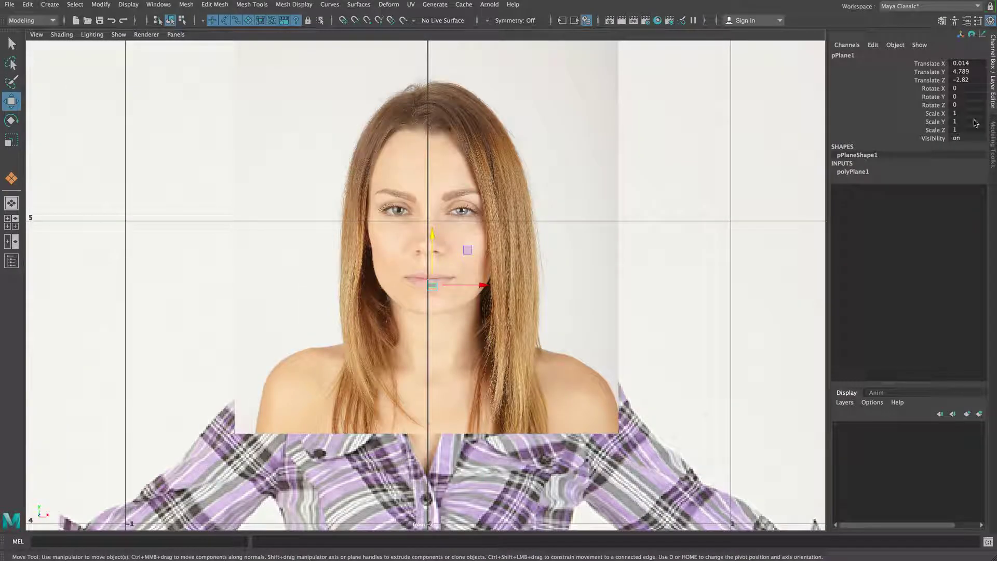
Extrude the small plane's outer vertical edge by about 0.023 along the lower lip towards the mouth corner.
right_click_drag(391, 338, 475, 259, "alt")
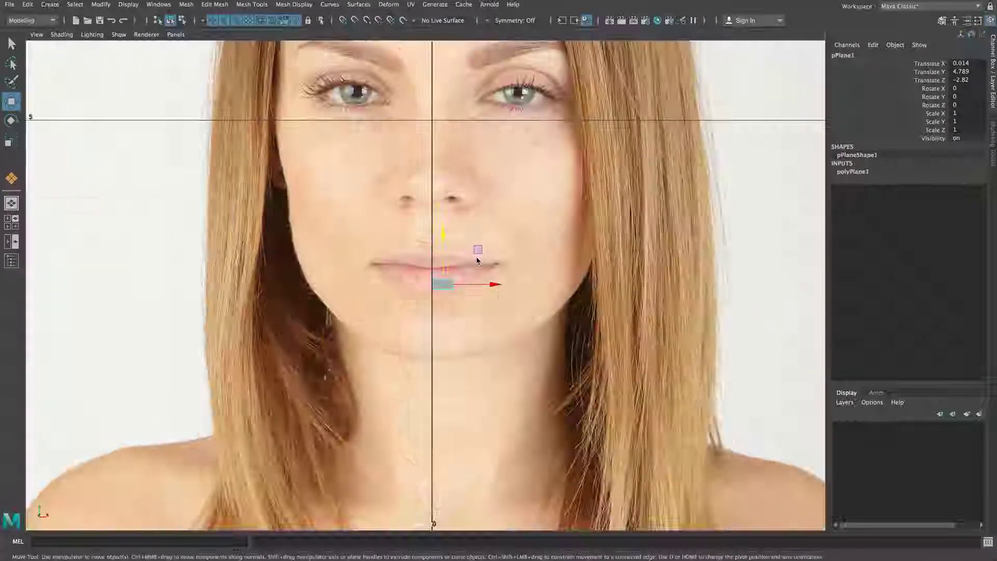
middle_click_drag(476, 259, 491, 358, "alt")
right_click_drag(436, 349, 748, 385, "alt")
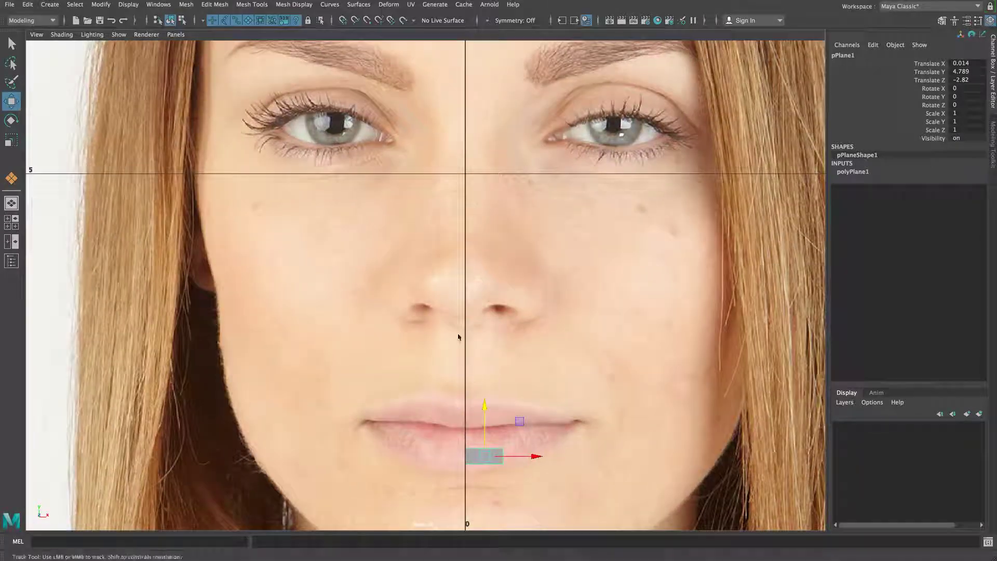
middle_click_drag(453, 286, 433, 182, "alt")
right_click_drag(341, 370, 636, 381, "alt")
middle_click_drag(581, 376, 570, 291, "alt")
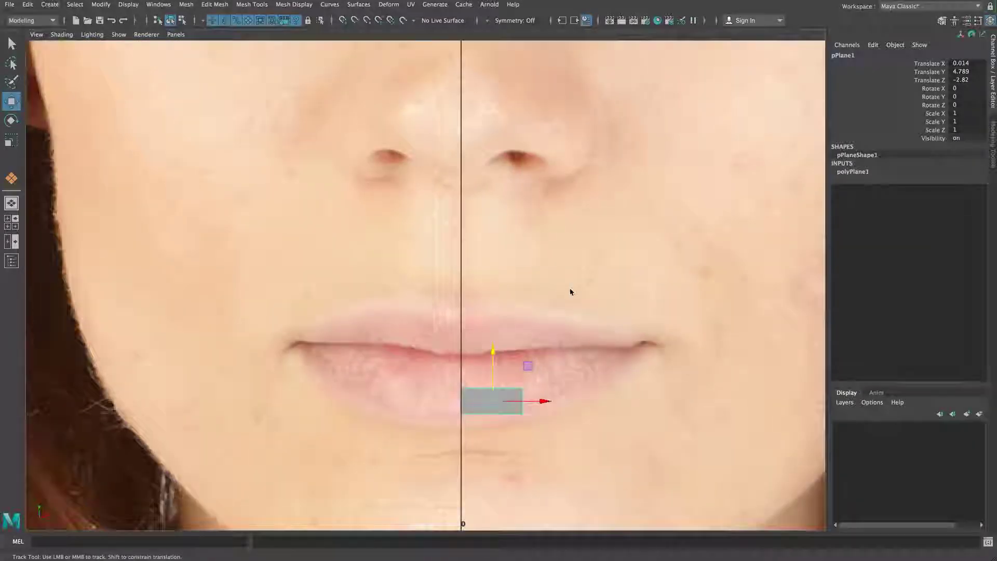
left_click(543, 353)
left_click(496, 322)
right_click_drag(389, 365, 575, 377, "alt")
middle_click_drag(558, 374, 515, 358, "alt")
right_click_drag(479, 364, 480, 365, "alt")
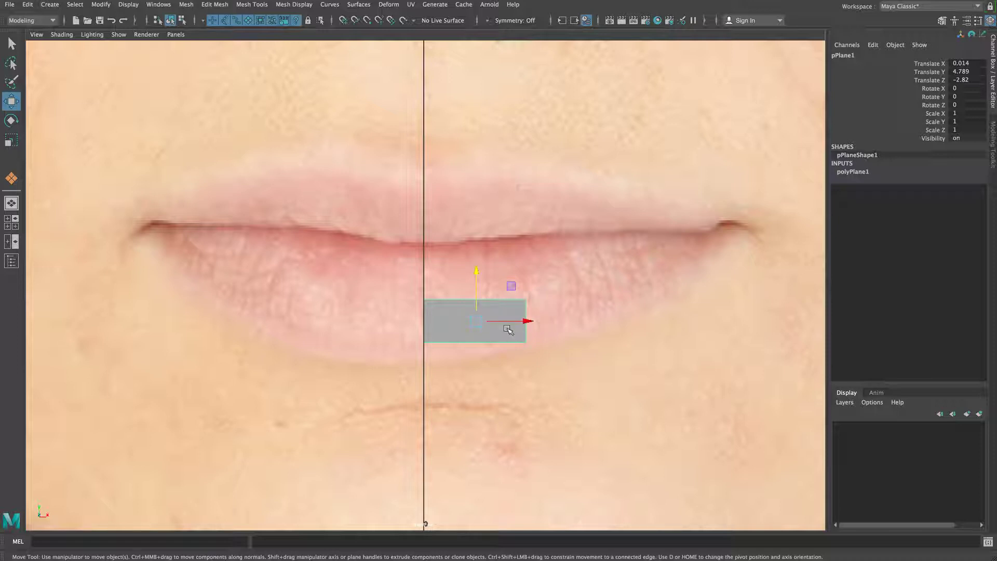
right_click_drag(446, 308, 444, 282)
left_click(525, 309)
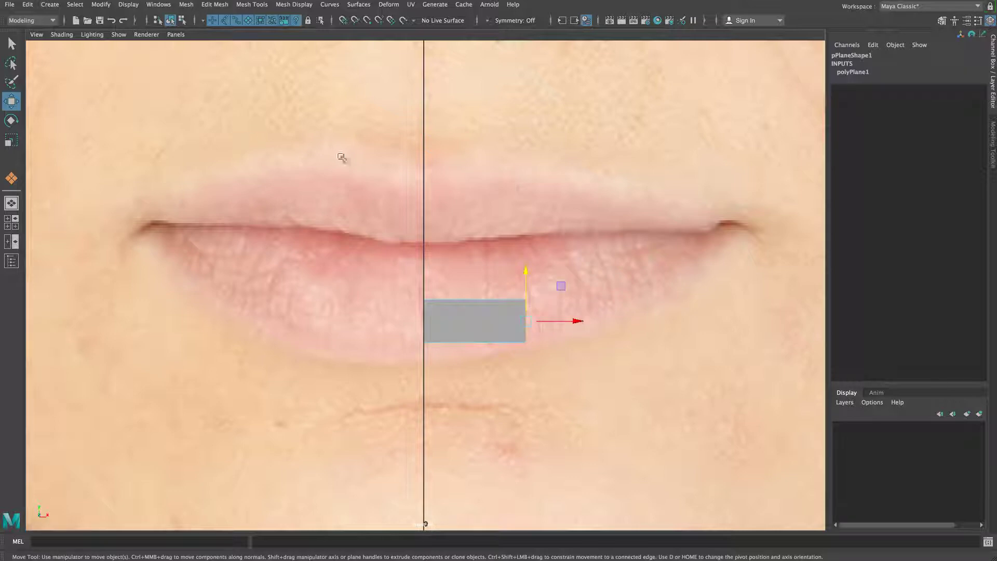
left_click(28, 4)
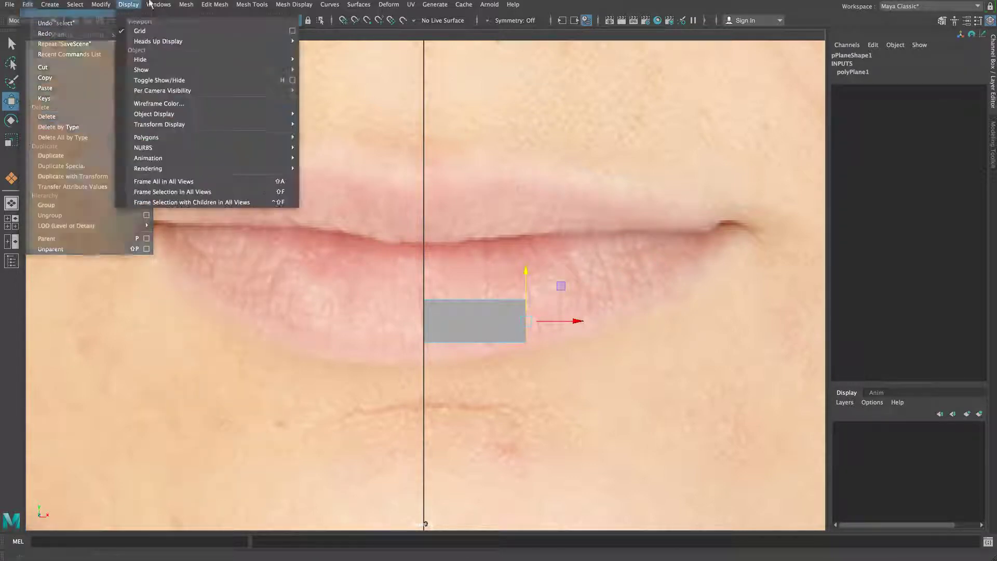
mouse_move(223, 6)
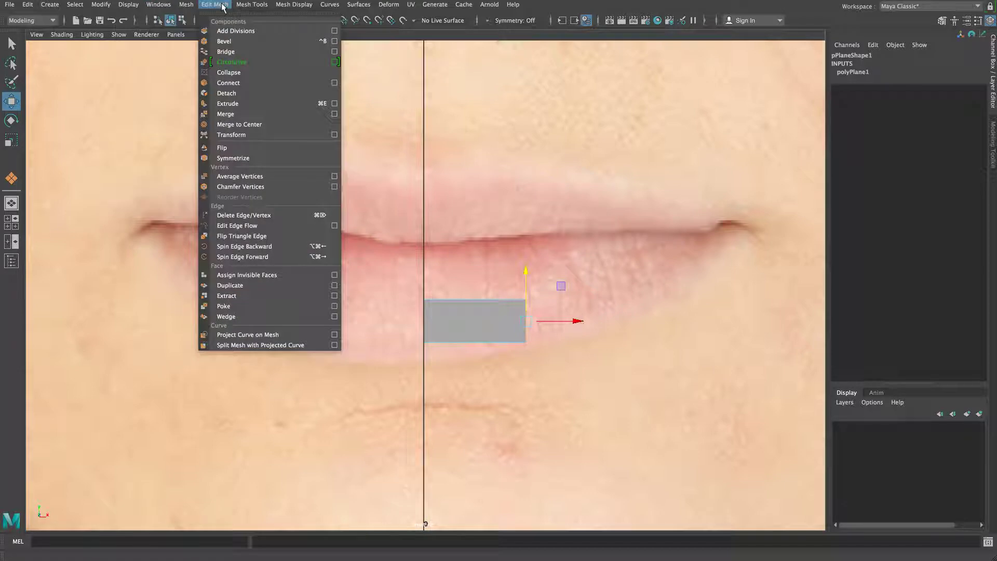
left_click(227, 103)
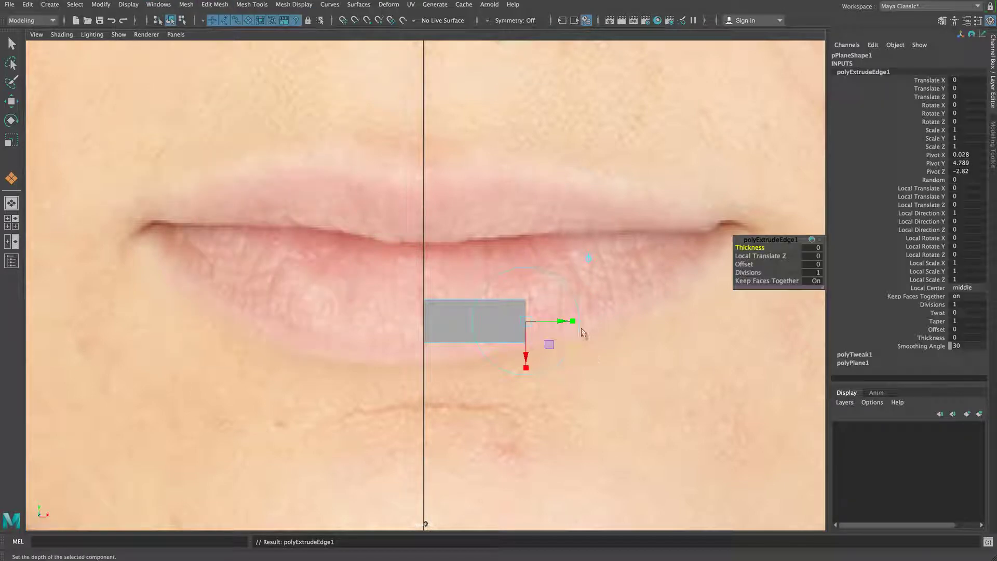
left_click_drag(546, 321, 631, 323)
Extrude the strip's new end edge by about 0.035 to extend it below the mouth corner.
middle_click_drag(611, 308, 449, 296, "alt")
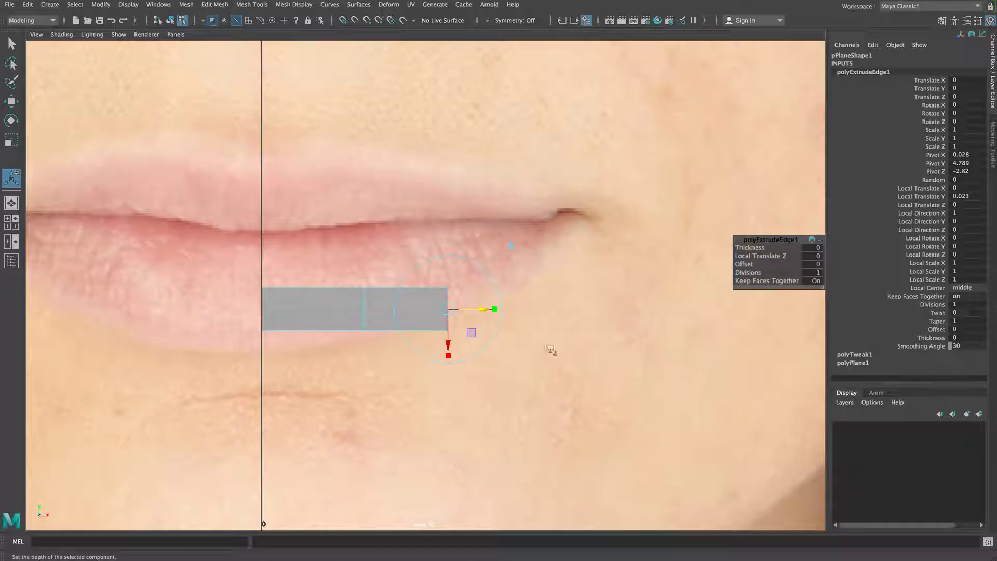
key("ctrl+e")
left_click_drag(495, 309, 597, 299)
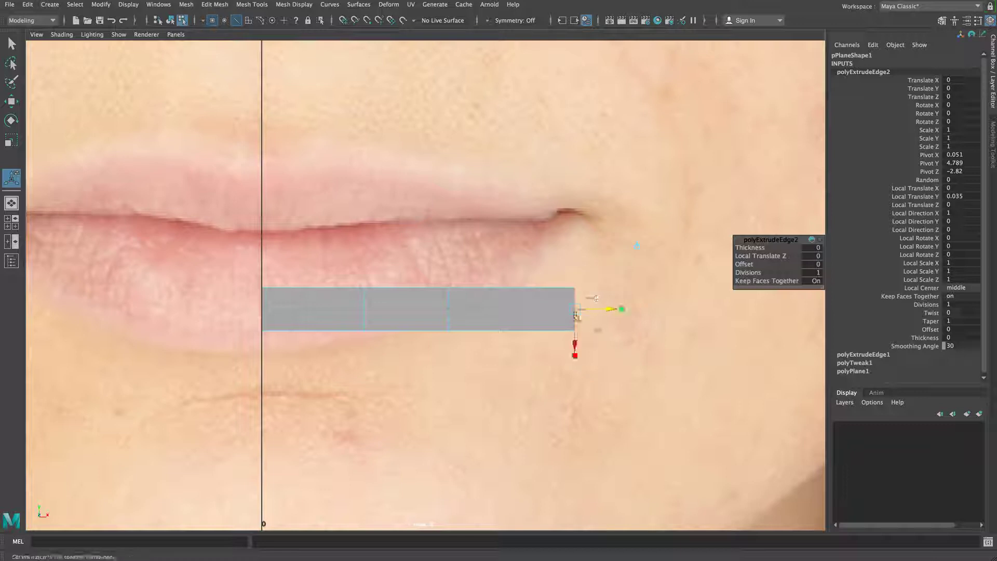
Raise the strip's two inner vertex pairs to follow the lower lip's curve, at about Y 4.791 and Y 4.795.
right_click_drag(412, 286, 365, 286)
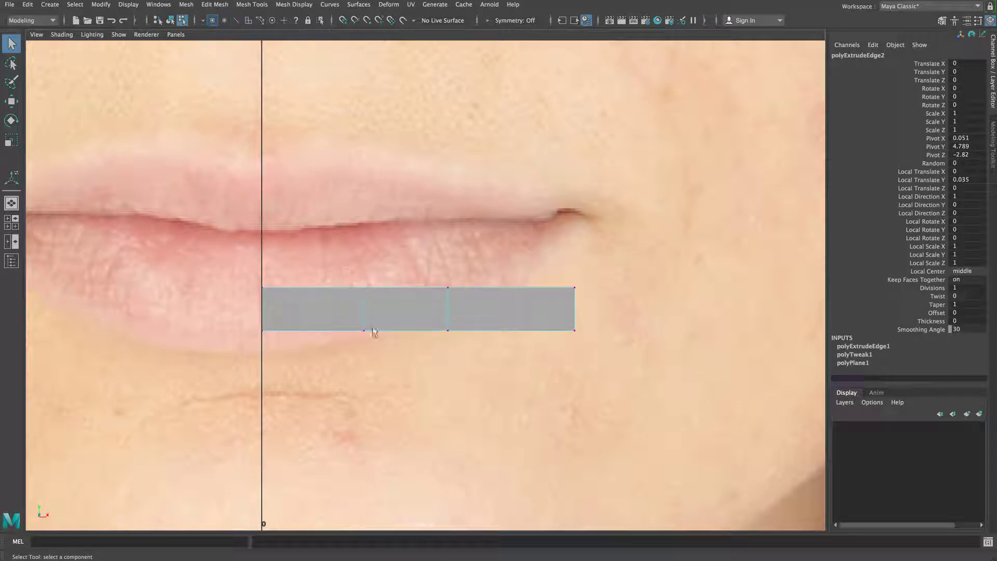
left_click_drag(349, 280, 375, 344)
key("w")
mouse_move(364, 274)
left_mouse_down()
mouse_move(363, 264)
mouse_move(364, 272)
left_mouse_up()
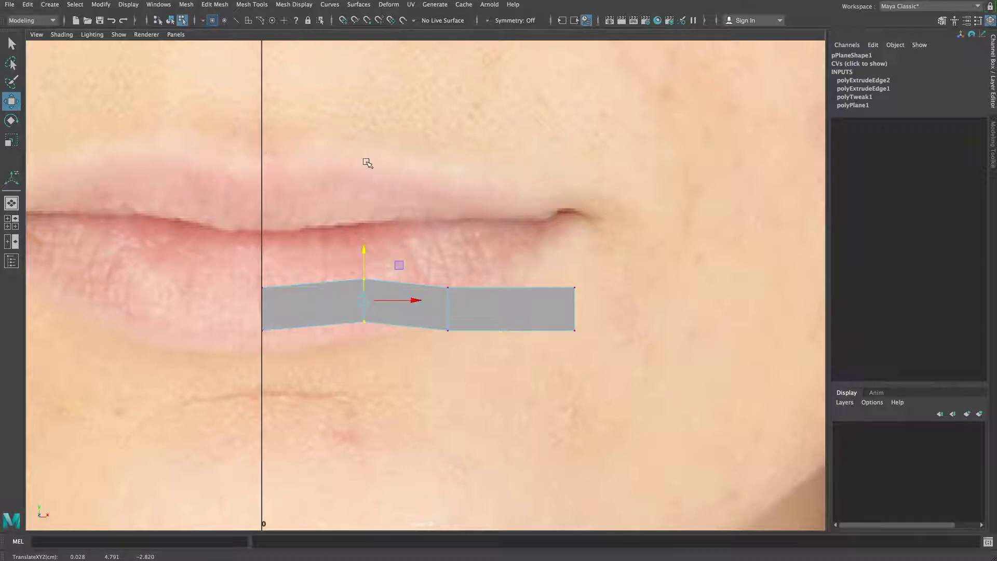
left_click_drag(461, 274, 447, 257)
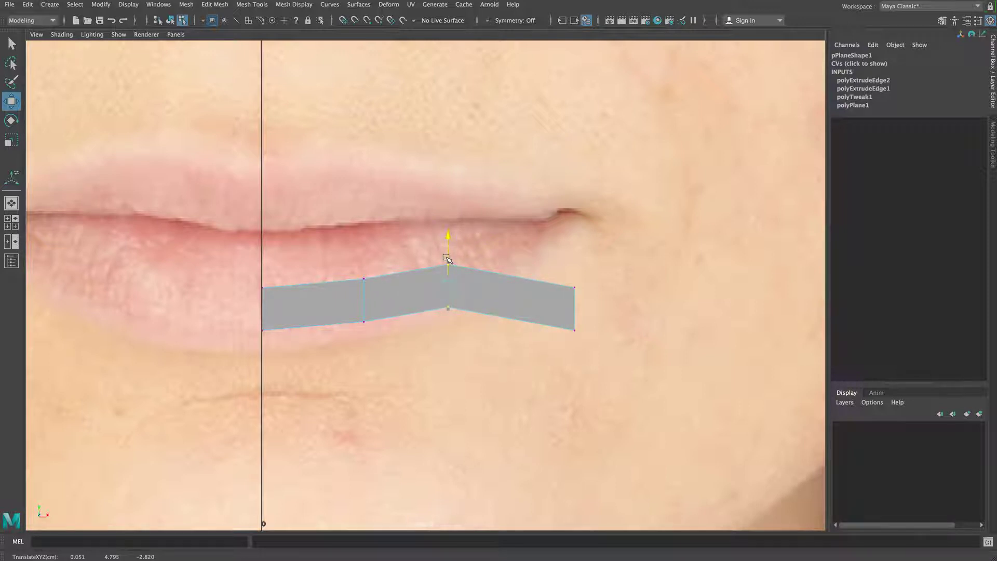
Move the strip's end vertex pair up and inward to the mouth corner, at about X 0.078.
left_click_drag(600, 271, 568, 334)
left_click_drag(576, 283, 553, 208)
left_click_drag(604, 236, 573, 239)
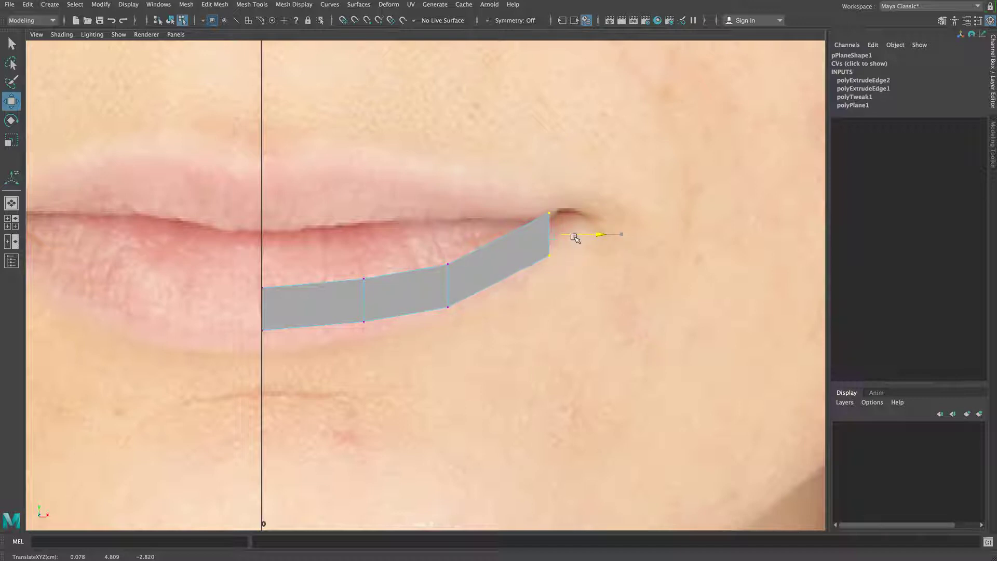
mouse_move(547, 196)
left_mouse_down()
mouse_move(539, 171)
mouse_move(540, 197)
left_mouse_up()
Raise the lower vertices of the strip's last two columns to match the lip's lower outline, at about Y 4.791 and Y 4.806.
left_click(449, 309)
left_click_drag(447, 291, 447, 285)
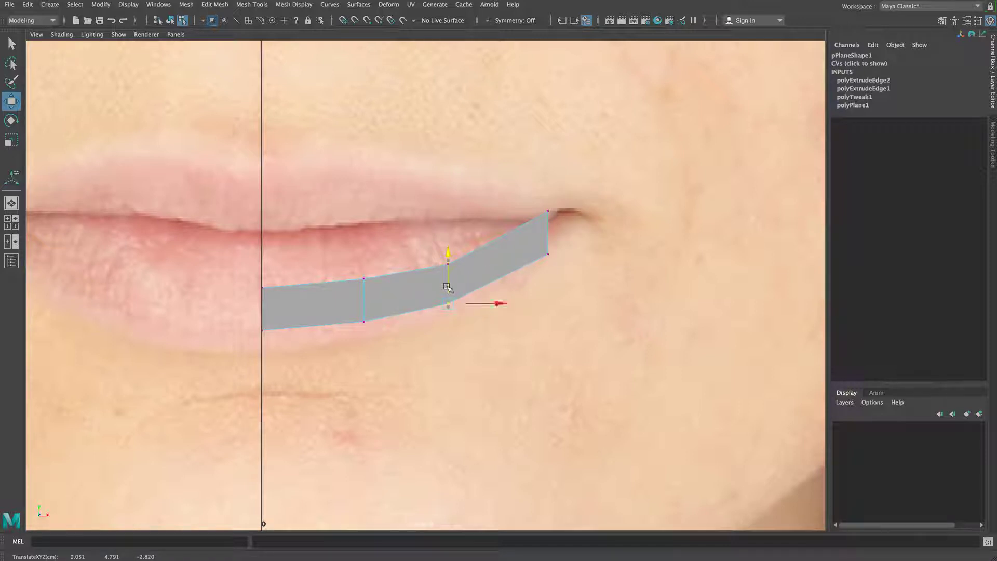
left_click_drag(556, 243, 541, 229)
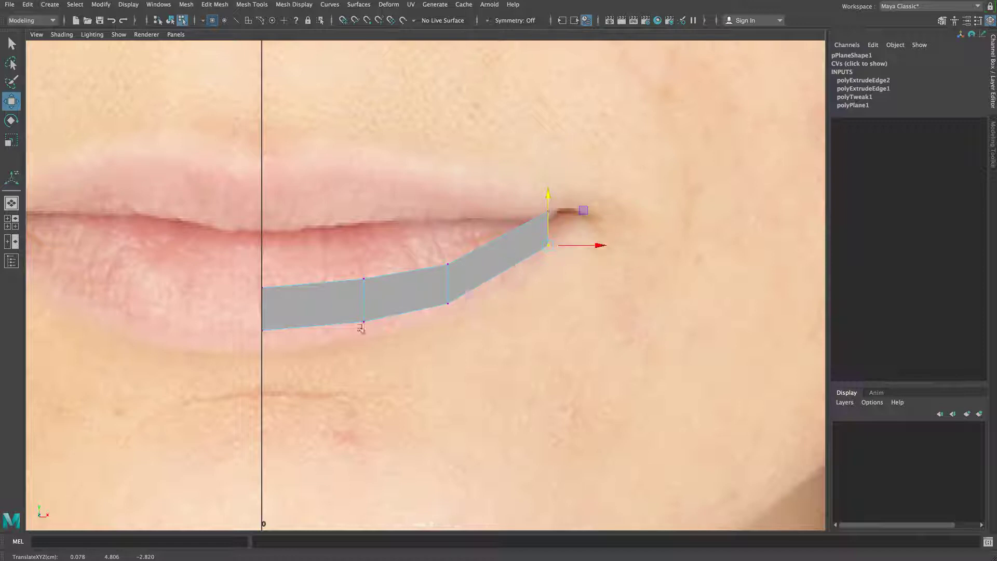
Lower the strip's upper vertices so it tapers toward the mouth corner, with the first inner one at about Y 4.797.
left_click(367, 314)
left_click(364, 300)
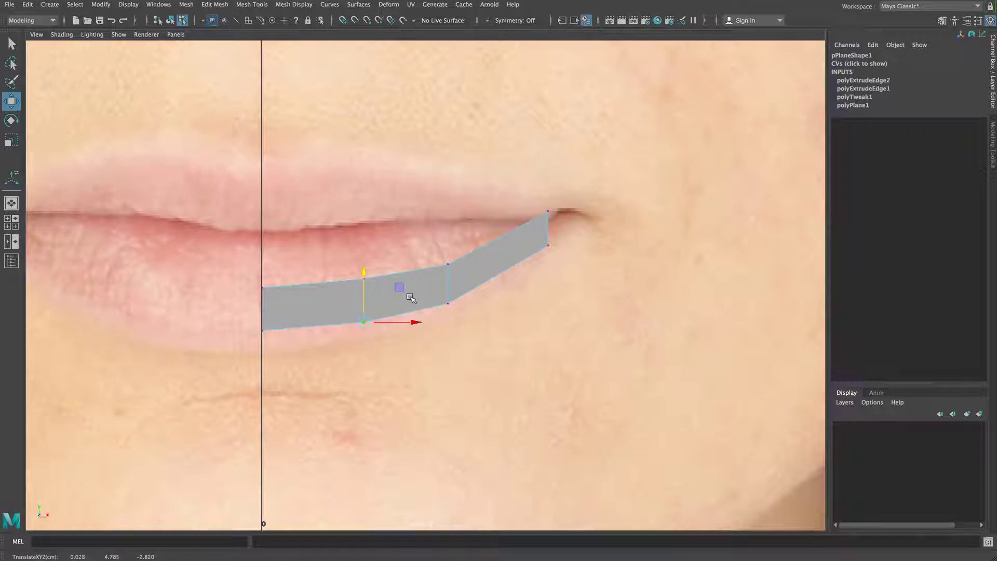
left_click_drag(344, 289, 363, 261)
mouse_move(435, 243)
left_mouse_down()
mouse_move(456, 254)
mouse_move(461, 274)
mouse_move(446, 246)
left_mouse_up()
mouse_move(559, 201)
left_mouse_down()
mouse_move(533, 225)
mouse_move(548, 190)
mouse_move(548, 210)
left_mouse_up()
mouse_move(457, 246)
left_mouse_down()
mouse_move(435, 263)
mouse_move(448, 251)
left_mouse_up()
left_click_drag(392, 270, 363, 263)
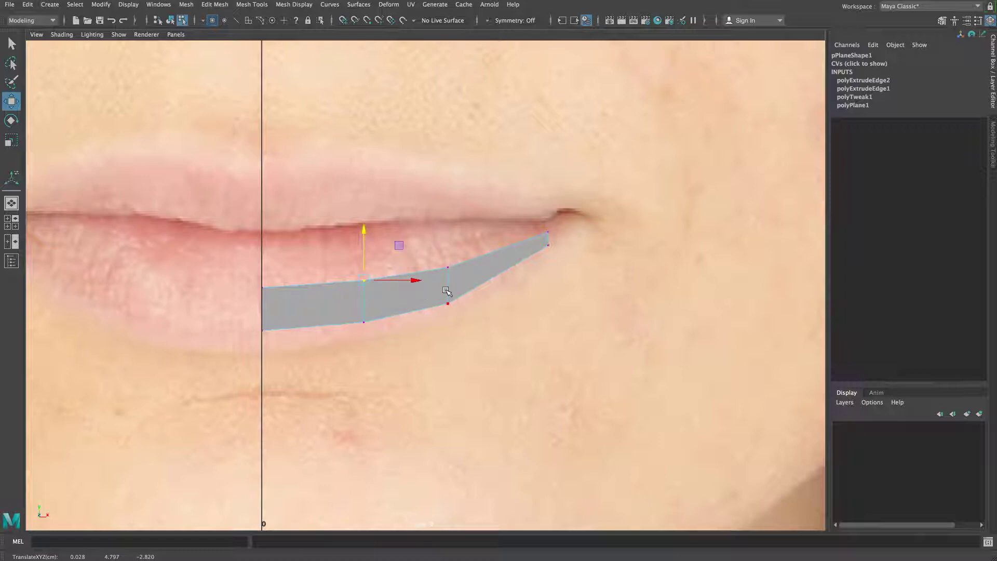
Examine the lip strip in the perspective view with object selection mode active.
key("space")
key("space")
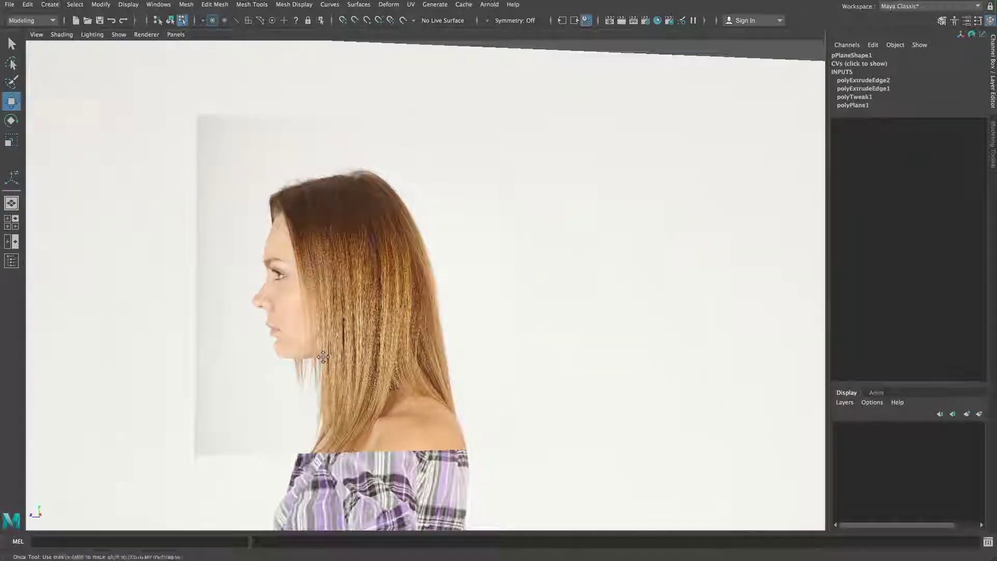
middle_click_drag(322, 360, 419, 345, "alt")
key("f")
left_click_drag(420, 351, 294, 352, "alt")
right_click_drag(293, 351, 354, 354, "alt")
key("f")
right_click_drag(265, 354, 371, 352, "alt")
mouse_move(400, 355)
left_mouse_down("alt")
mouse_move(347, 360)
mouse_move(455, 356)
mouse_move(415, 359)
left_mouse_up("alt")
right_click(573, 311)
right_click_drag(572, 310, 606, 296)
key("ctrl+z")
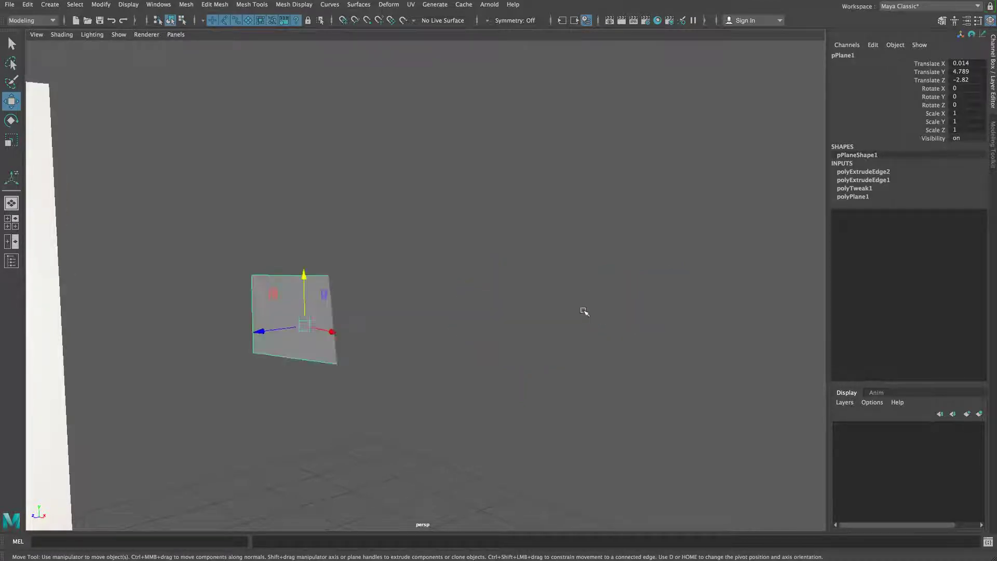
mouse_move(367, 380)
left_mouse_down("alt")
mouse_move(387, 381)
mouse_move(303, 383)
mouse_move(423, 382)
mouse_move(348, 379)
mouse_move(362, 379)
left_mouse_up("alt")
mouse_move(363, 379)
middle_mouse_down("alt")
mouse_move(369, 364)
mouse_move(368, 377)
middle_mouse_up("alt")
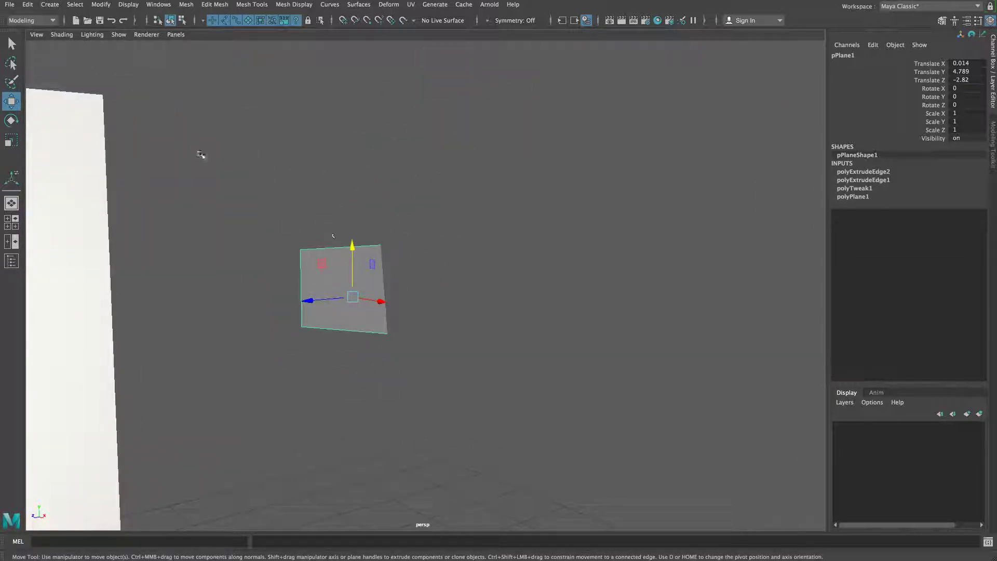
Select the perspective camera, set its near clip plane to 0.001 and re-enter its far clip plane distance.
left_click(36, 34)
left_click(57, 53)
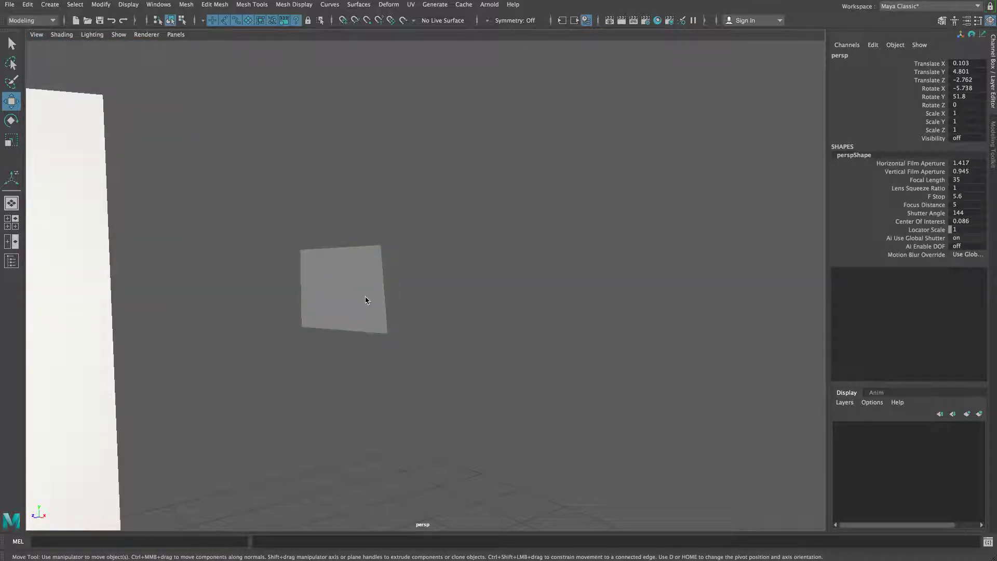
key("ctrl+a")
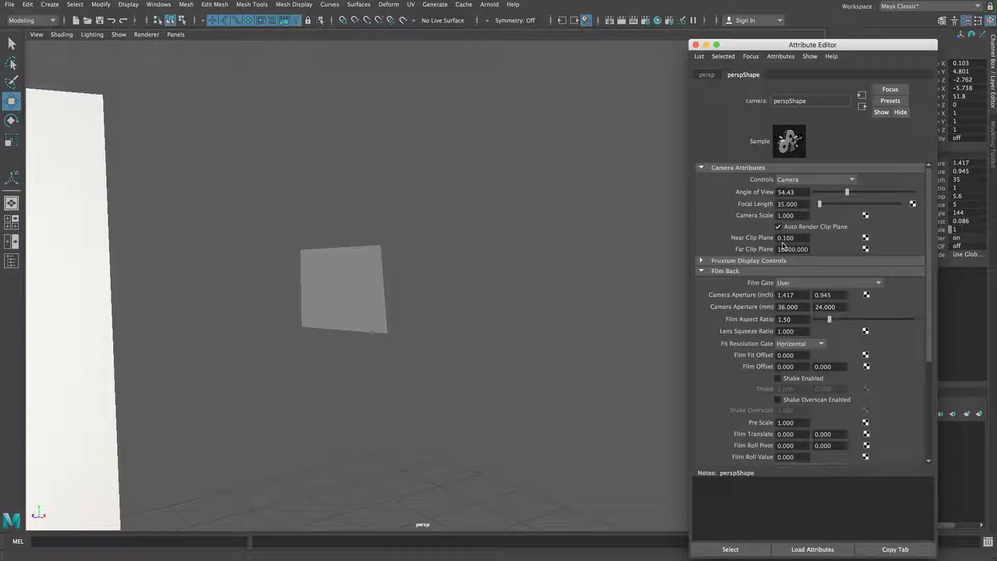
left_click(800, 238)
key("Return")
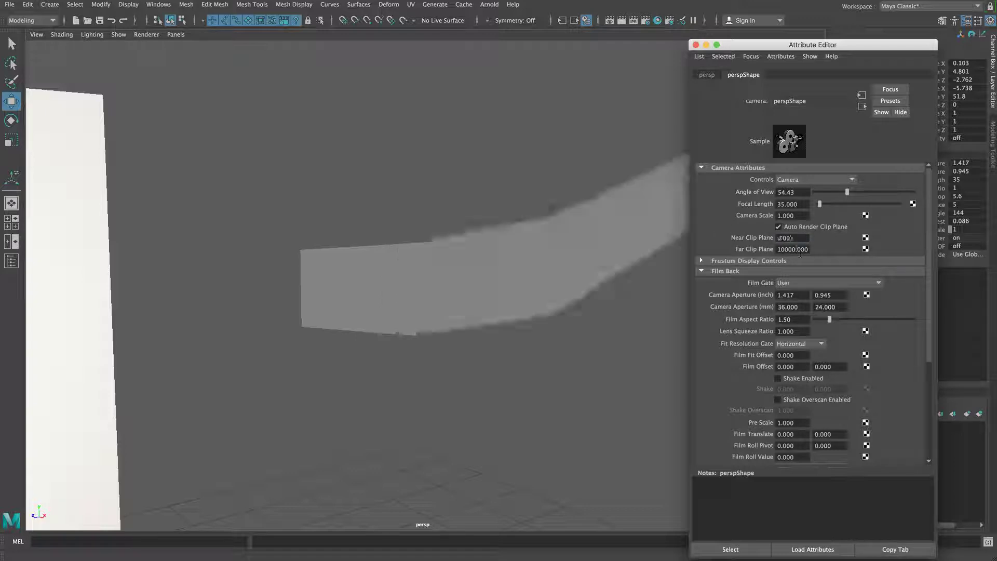
left_click(777, 249)
type("10")
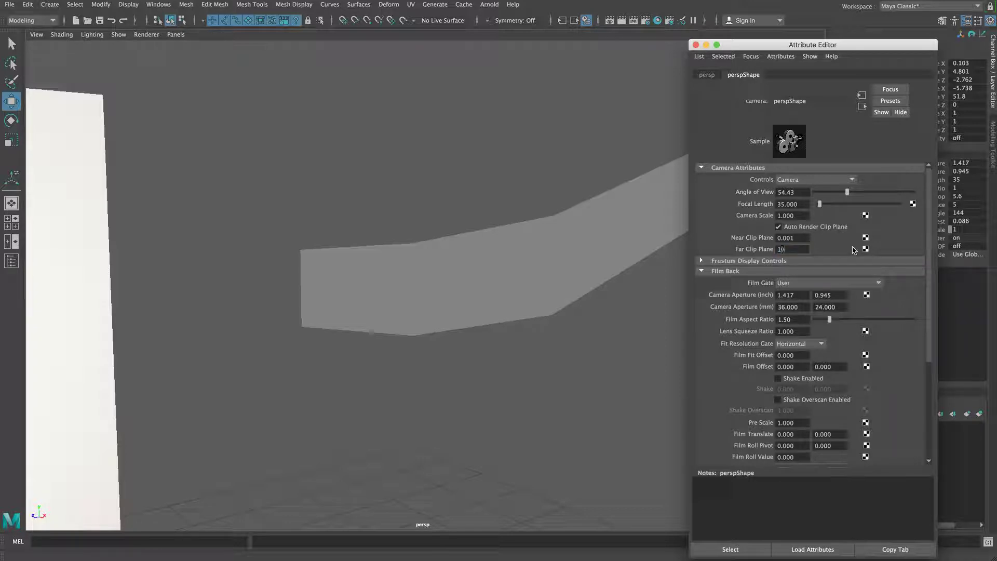
key("Return")
left_click(802, 239)
left_click(694, 45)
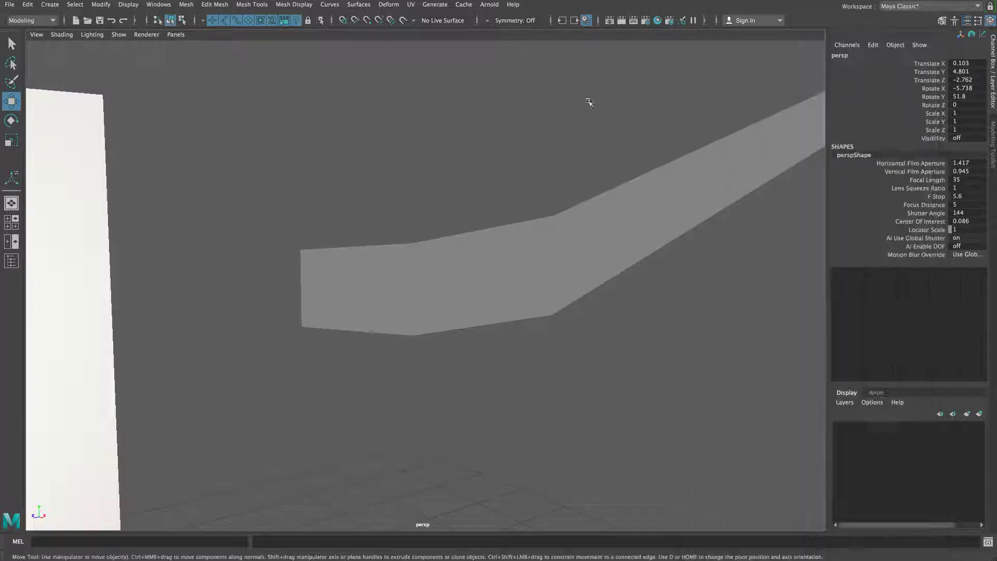
Extrude the strip's three upper edges upward by about 0.009 toward the mouth line.
scroll(601, 326, "down", 5)
left_click_drag(587, 321, 474, 341, "alt")
left_click(456, 287)
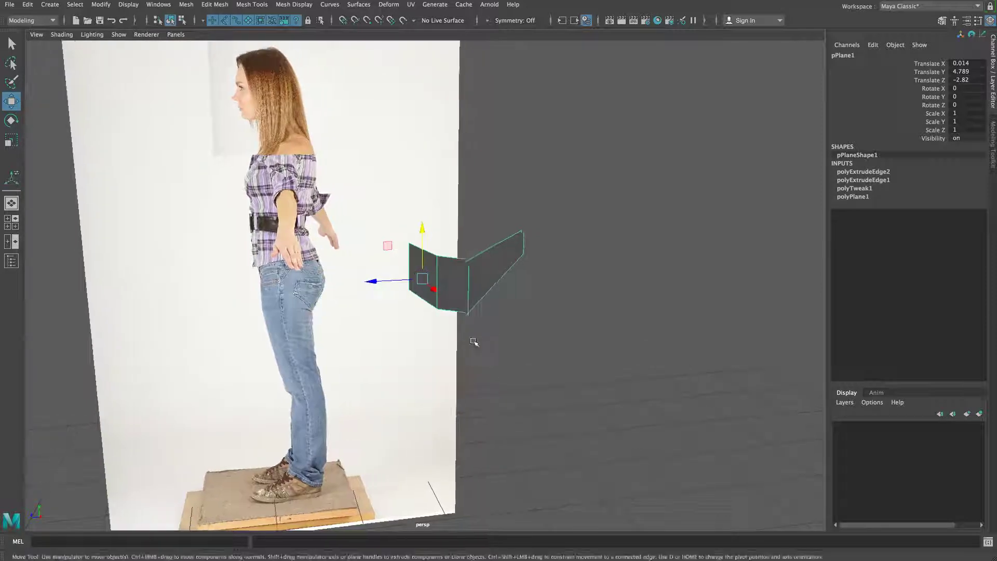
key("space")
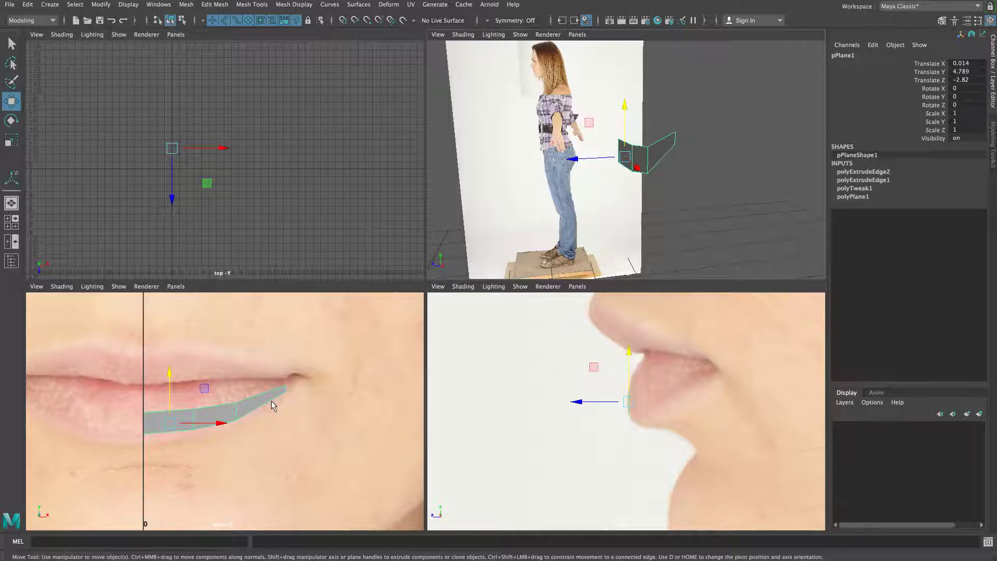
right_click_drag(257, 392, 257, 365)
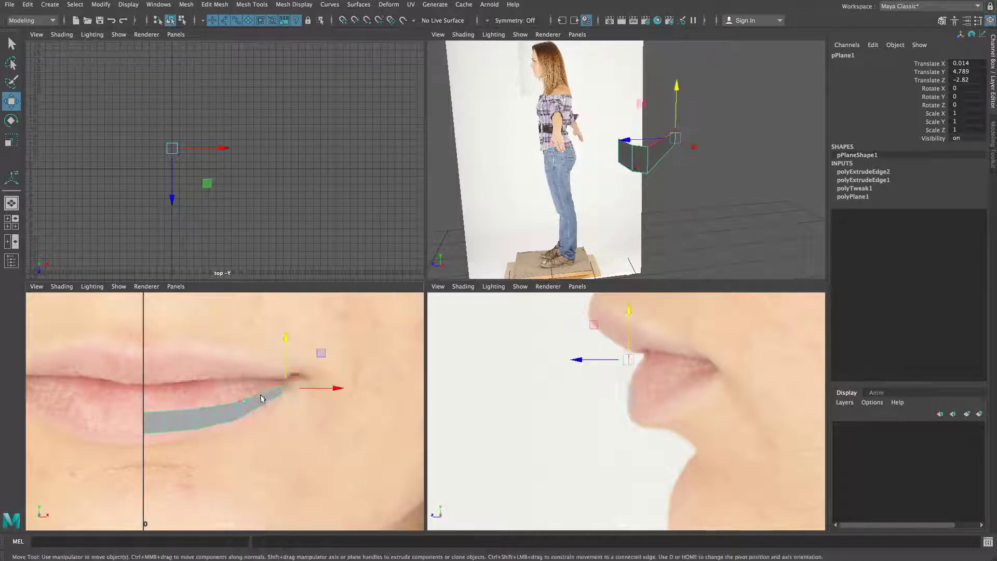
left_click(262, 394)
left_click(223, 404, "shift")
left_click(180, 411, "shift")
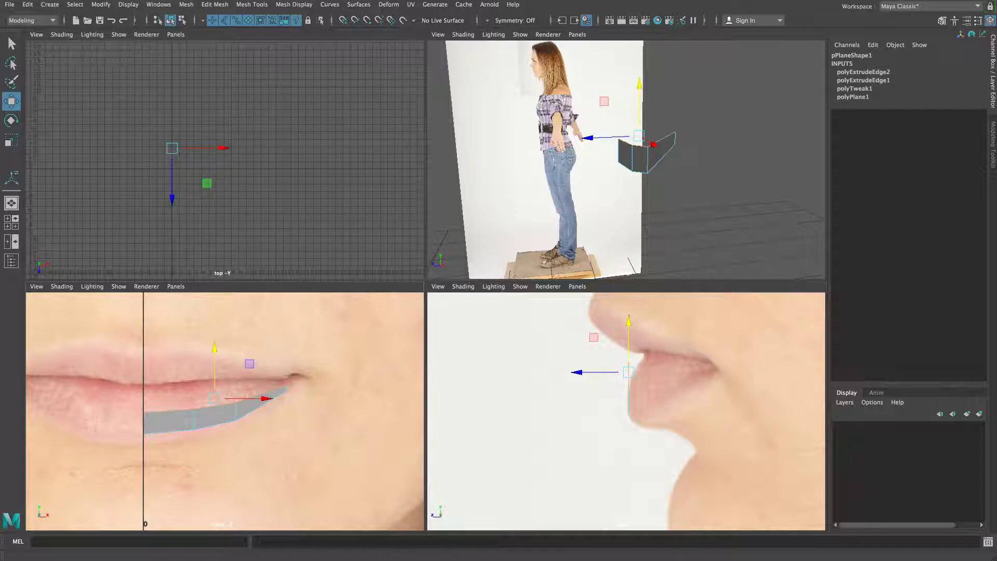
left_click(214, 5)
left_click(228, 103)
left_click_drag(167, 378, 166, 378)
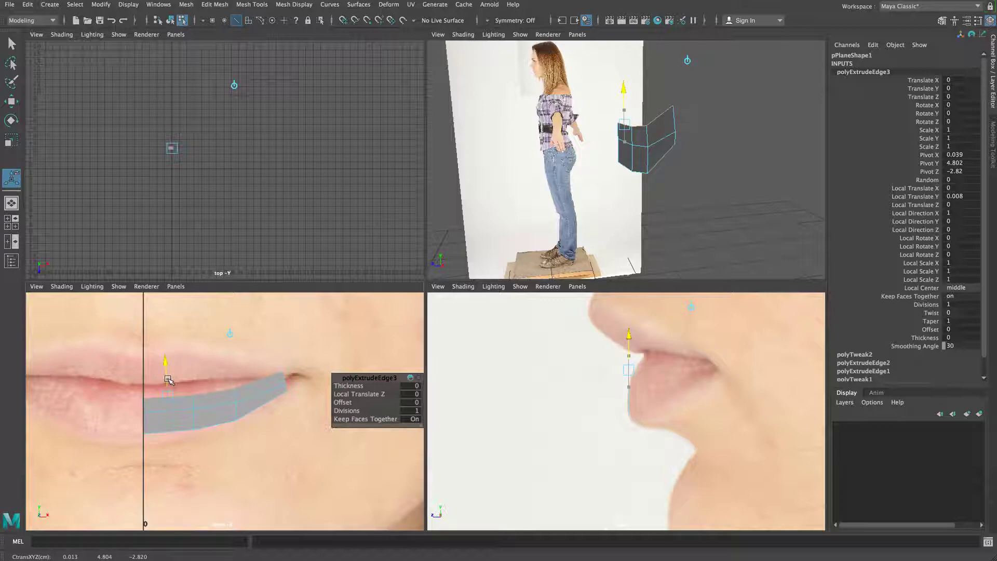
left_click_drag(169, 381, 169, 380)
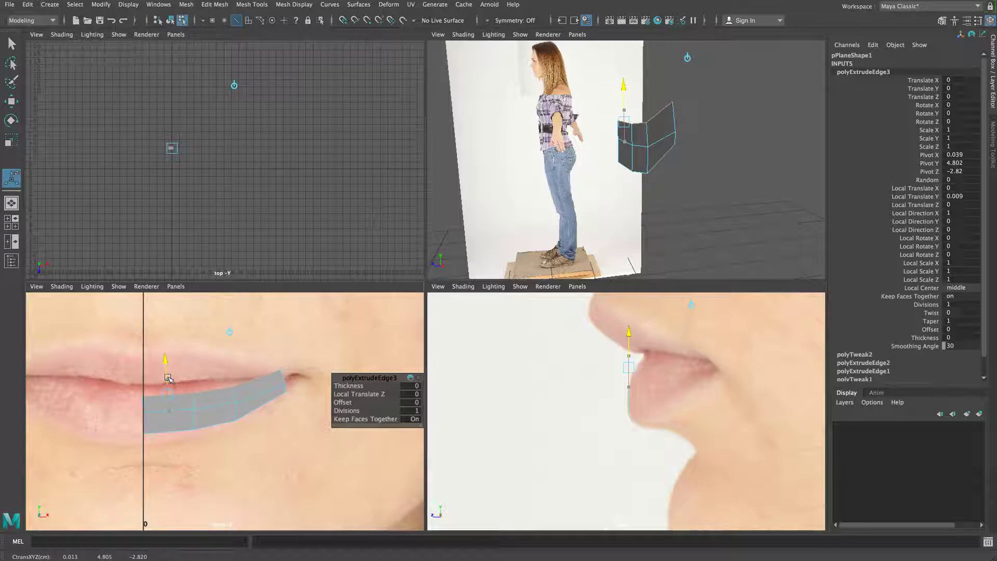
left_click_drag(168, 377, 169, 376)
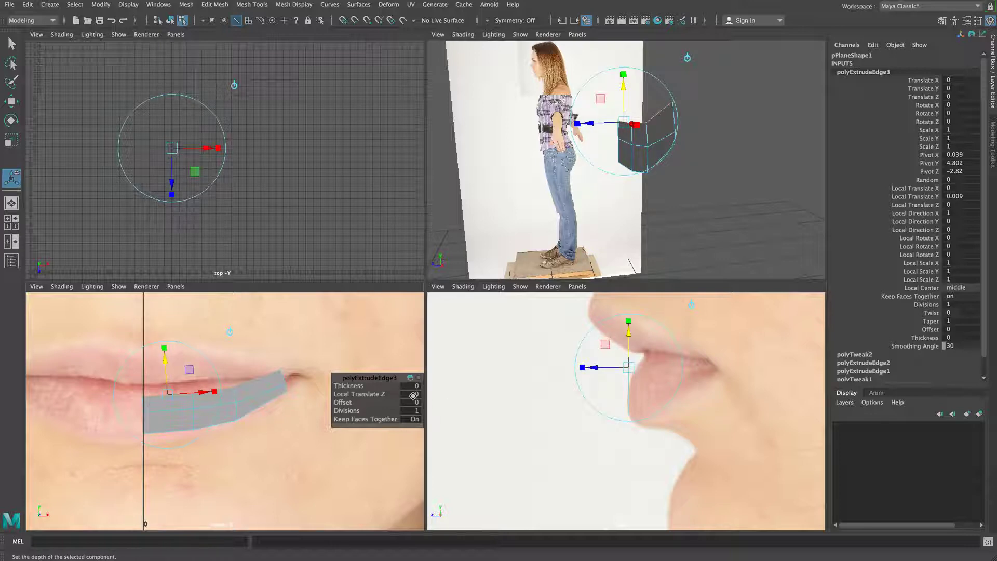
Snap the new row's innermost upper vertex onto the centre line at X 0.
key("space")
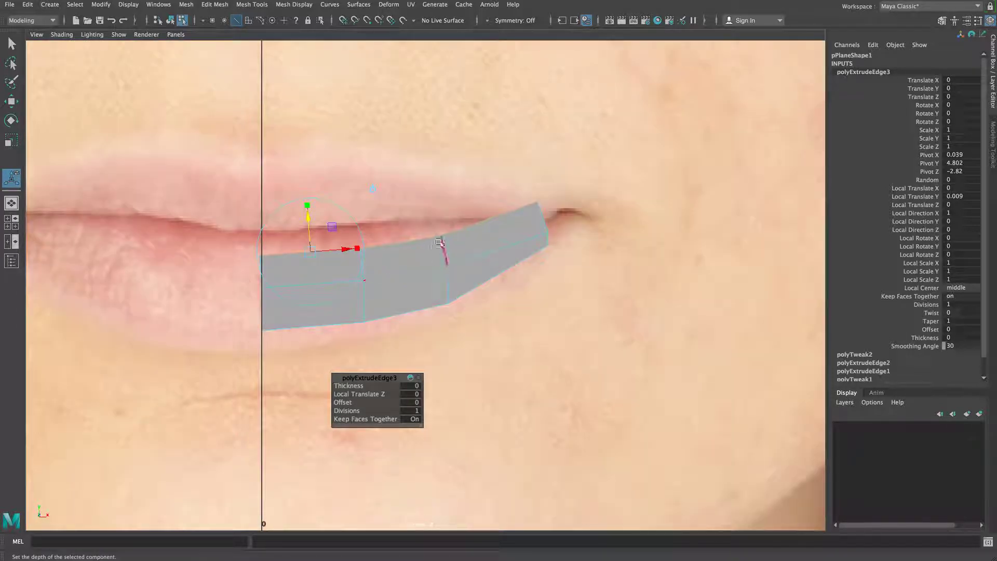
right_click_drag(233, 303, 657, 306, "alt")
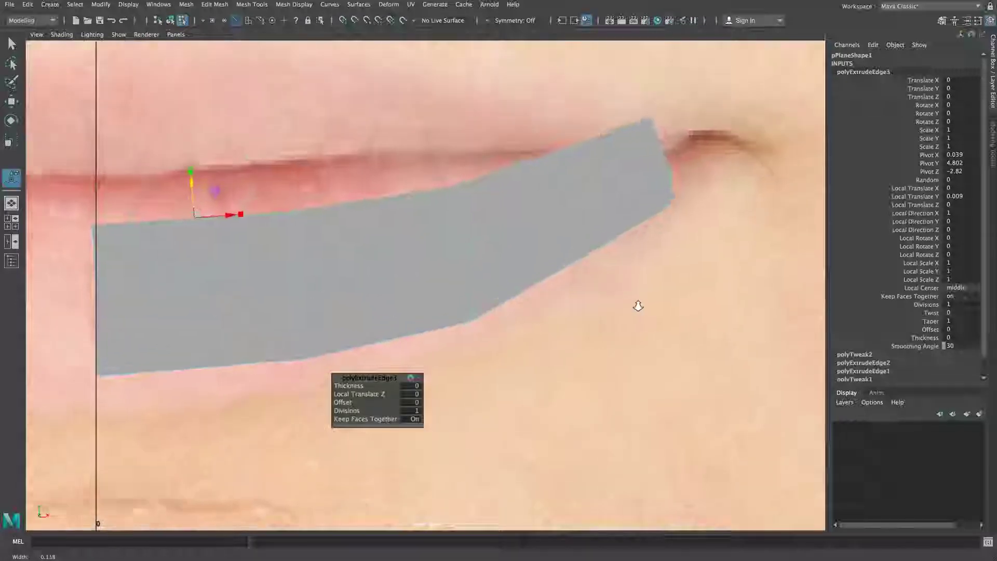
middle_click_drag(495, 279, 600, 299, "alt")
right_click_drag(534, 269, 480, 268)
left_click(203, 257)
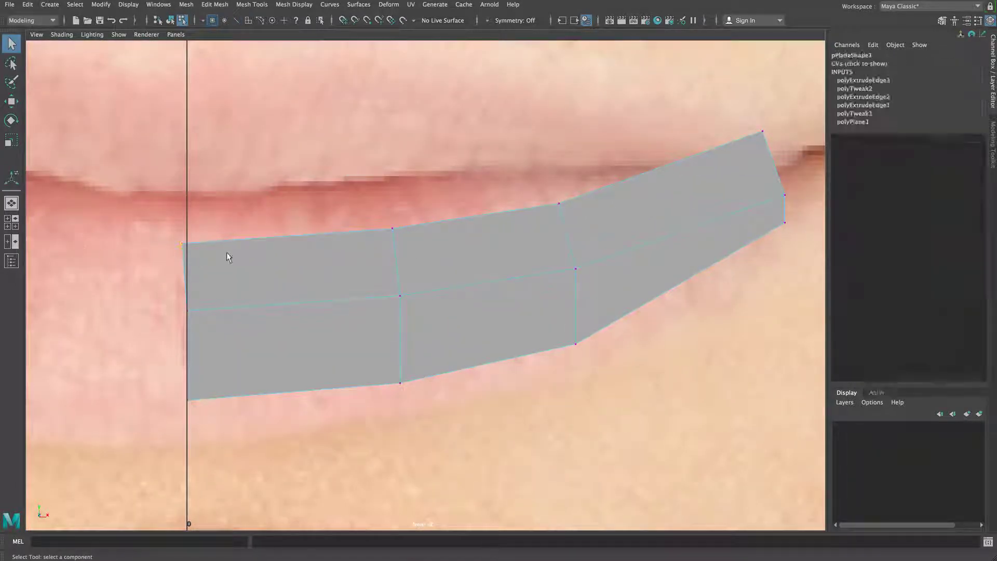
key("w")
key("x")
left_click_drag(203, 245, 194, 253)
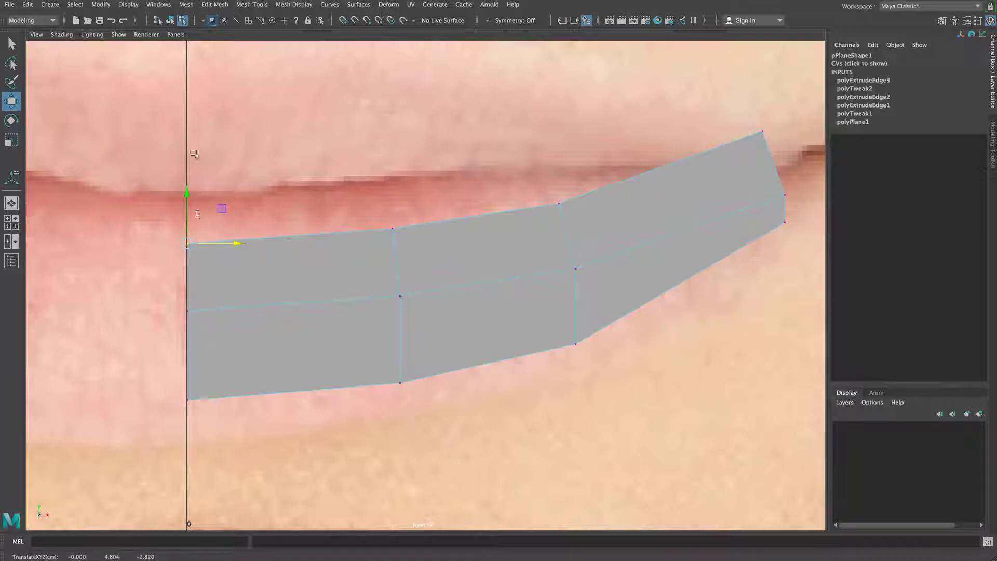
Lower the new row's two middle vertices below the mouth line, the first to about Y 4.805, and move its end vertex to the mouth corner.
left_click(393, 228)
scroll(458, 297, "down", 10)
scroll(463, 299, "up", 10)
scroll(464, 299, "down", 10)
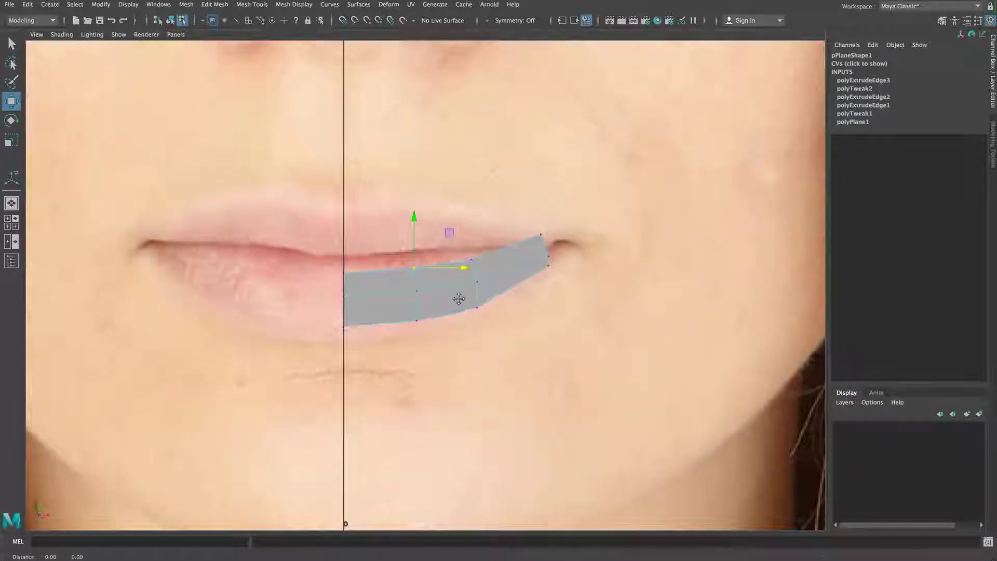
middle_click_drag(460, 298, 458, 304, "alt")
left_click_drag(411, 255, 411, 255)
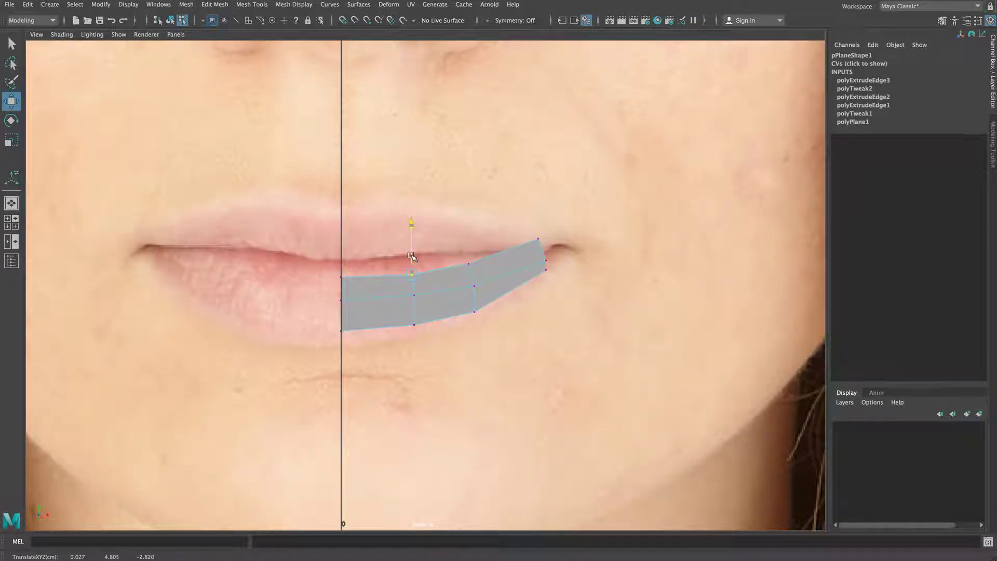
left_click(468, 265)
left_click_drag(470, 252, 472, 268)
left_click_drag(535, 228, 549, 253)
Push the strip's whole top vertex row back to about Z -2.828, toward the lip crease in the side reference.
key("space")
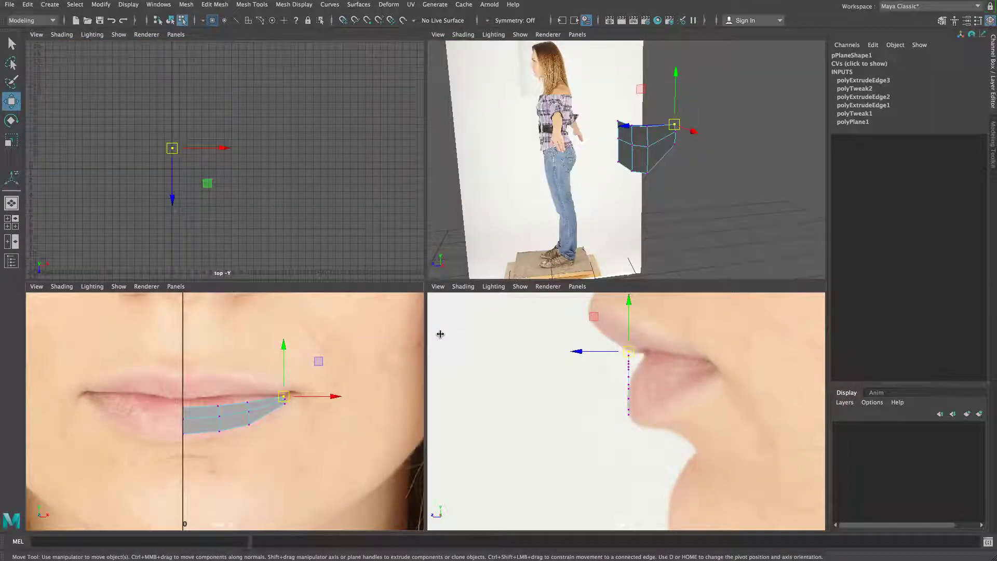
key("space")
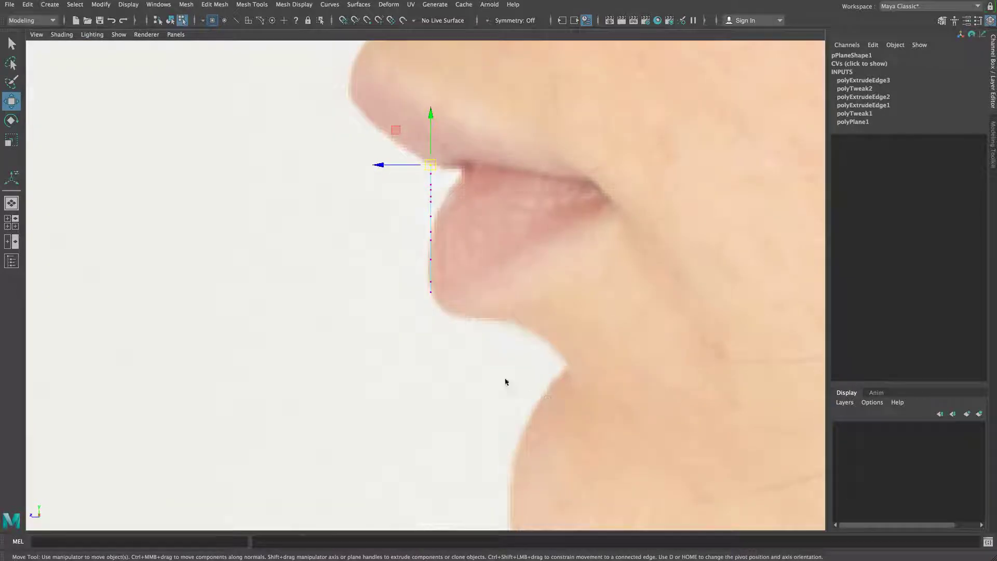
key("space")
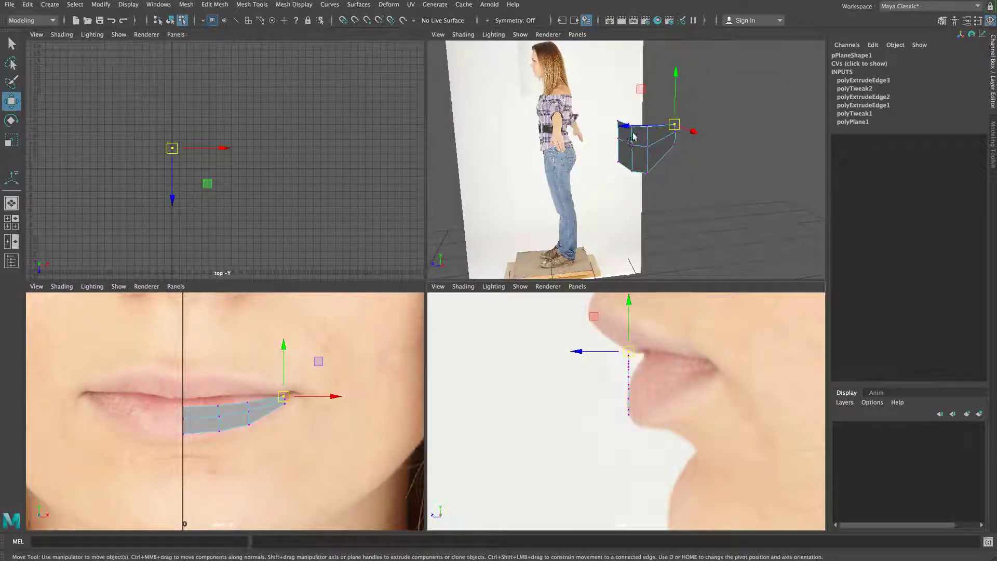
left_click_drag(612, 106, 690, 128)
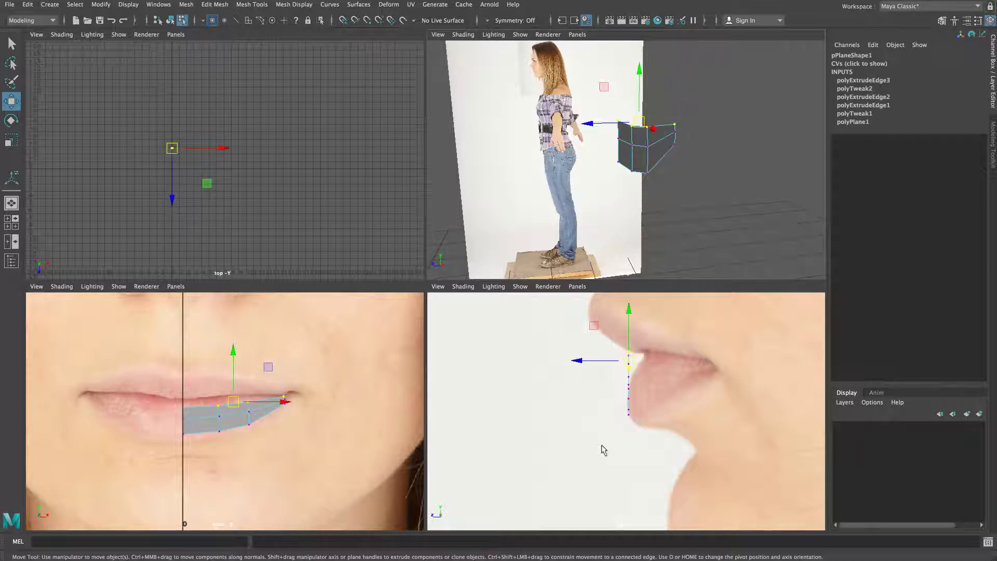
left_click_drag(613, 365, 630, 371)
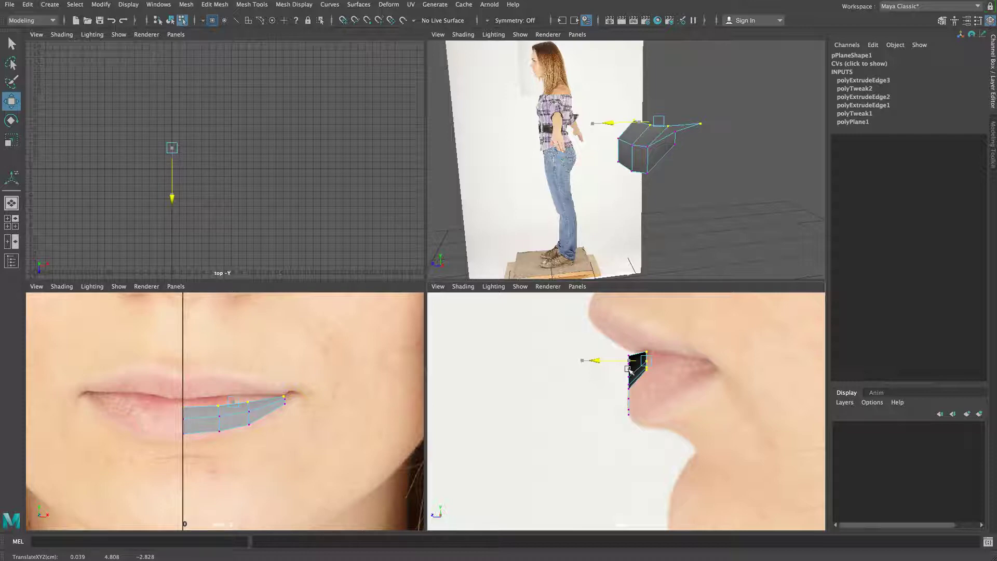
Switch the side, front and top views to wireframe display and frame the lip strip in the top view.
key("space")
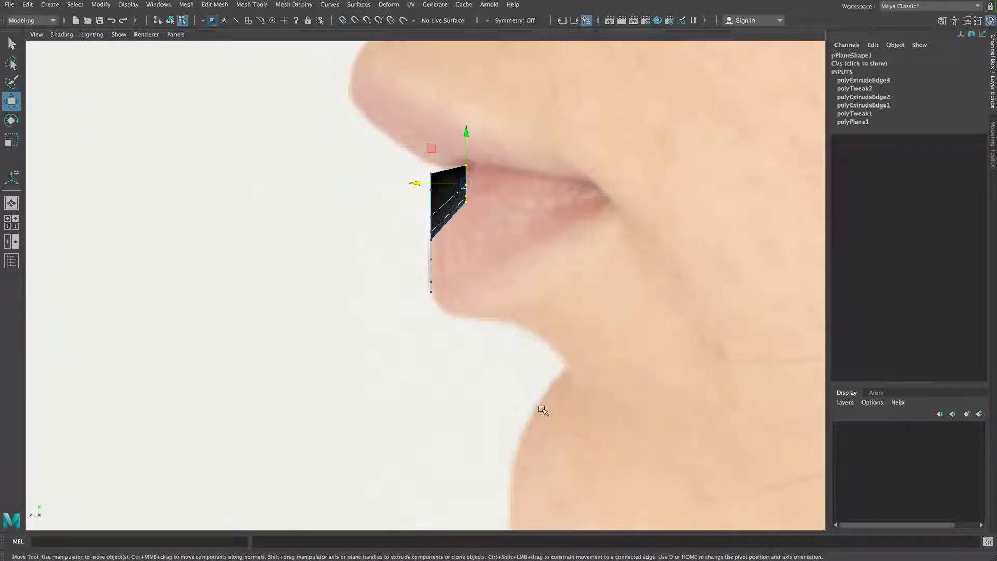
key("4")
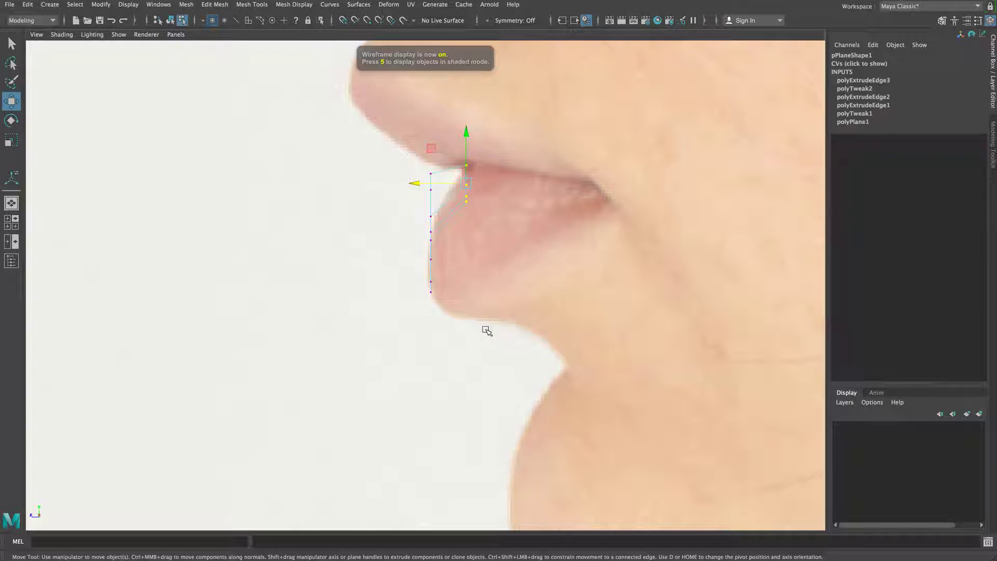
key("space")
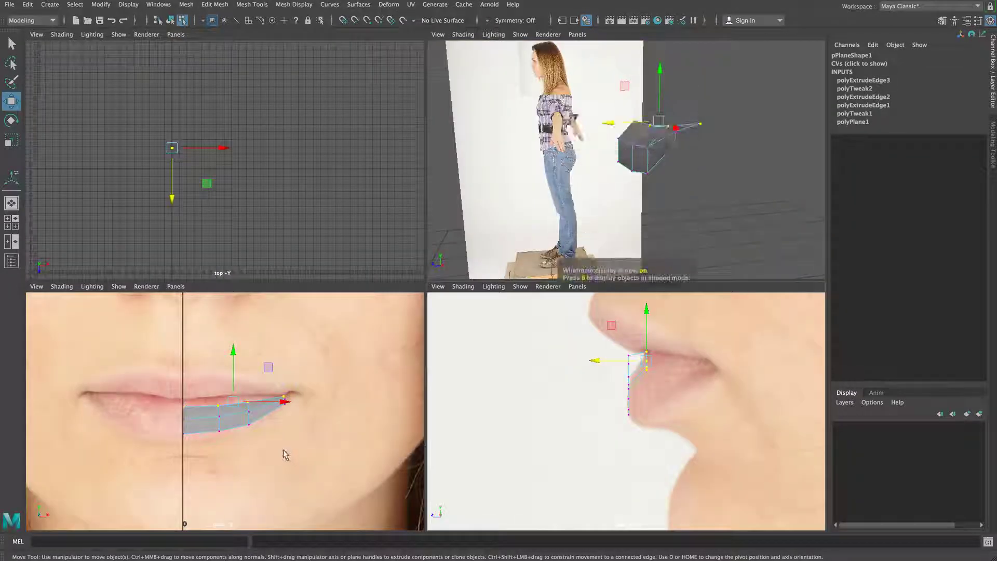
key("4")
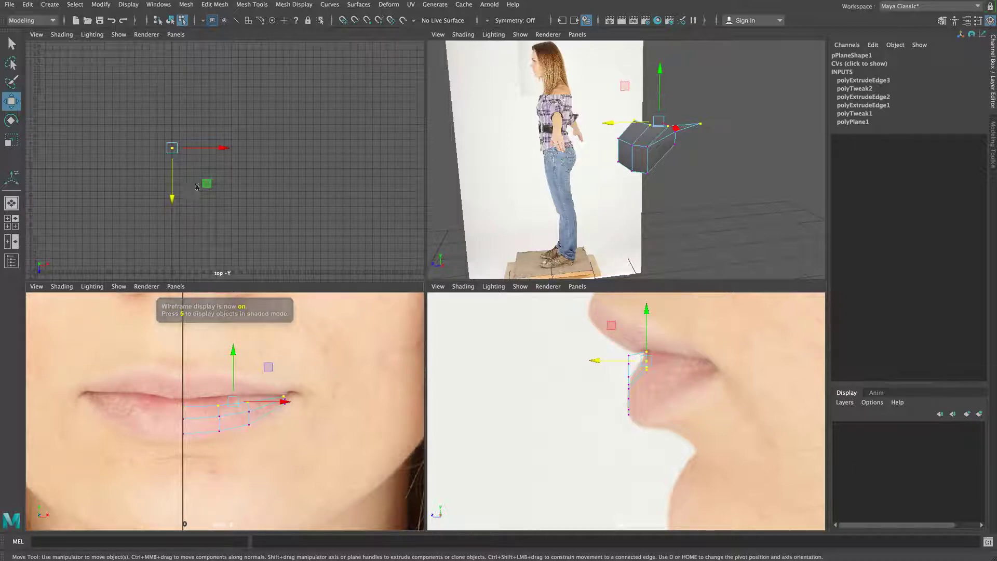
key("f")
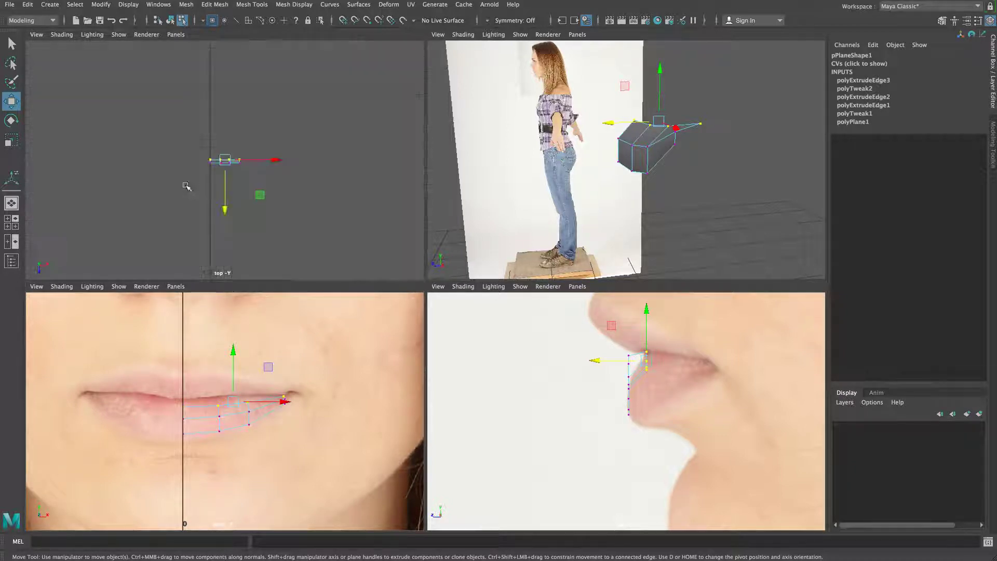
key("4")
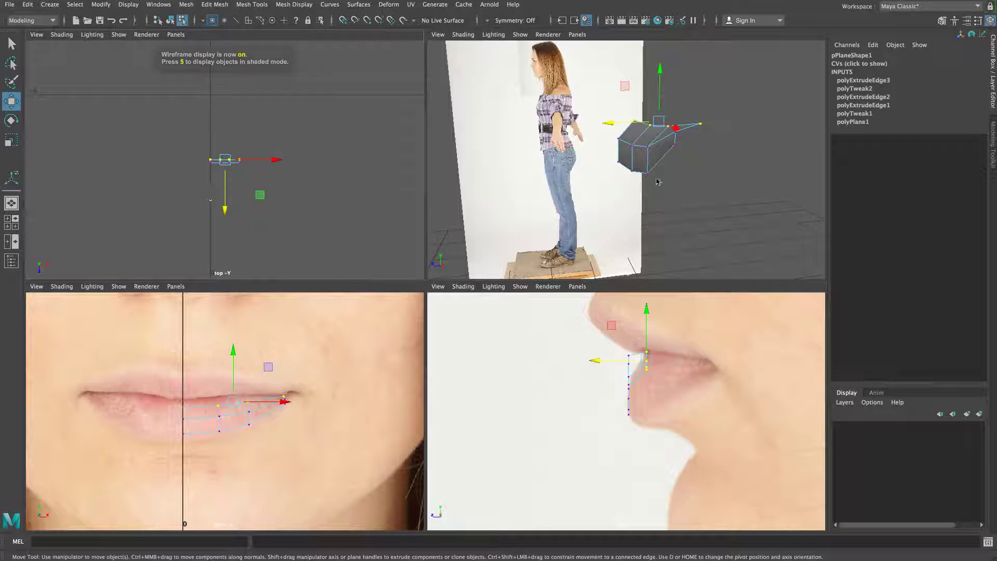
mouse_move(640, 147)
left_mouse_down("alt")
mouse_move(683, 158)
mouse_move(603, 160)
mouse_move(625, 158)
left_mouse_up("alt")
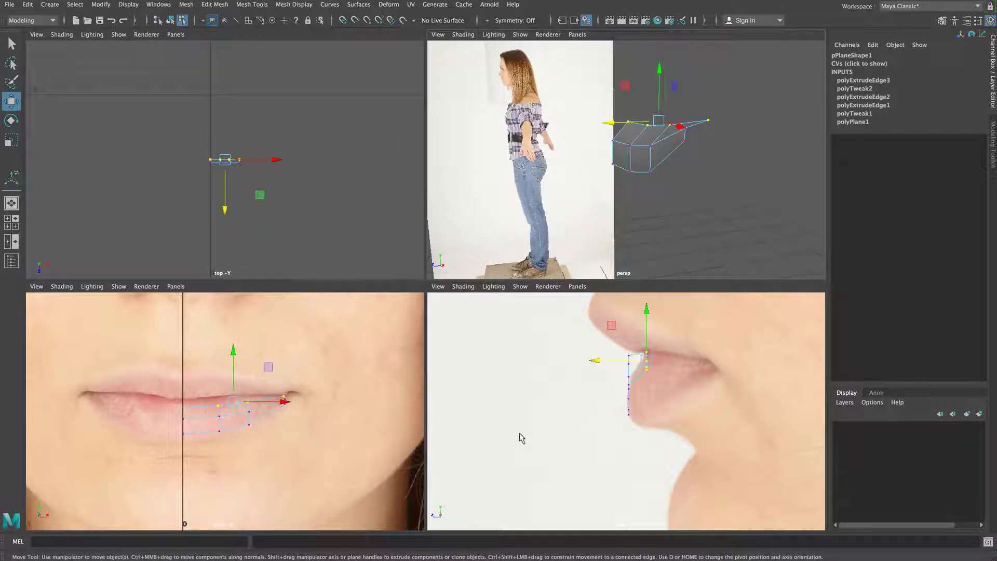
Pull the lip strip's top vertex row slightly forward in the side view to about Z -2.827.
key("space")
right_click_drag(336, 329, 549, 321, "alt")
middle_click_drag(520, 272, 511, 348, "alt")
left_click_drag(450, 227, 444, 228)
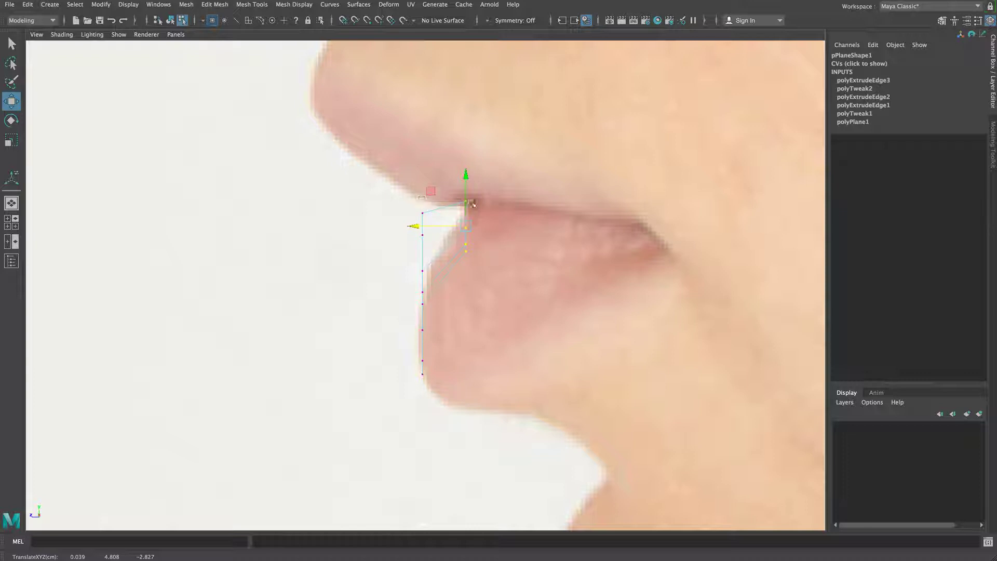
Move the top row's end vertex at the mouth corner to about Y 4.812 and Z -2.824.
left_click_drag(392, 186, 494, 216)
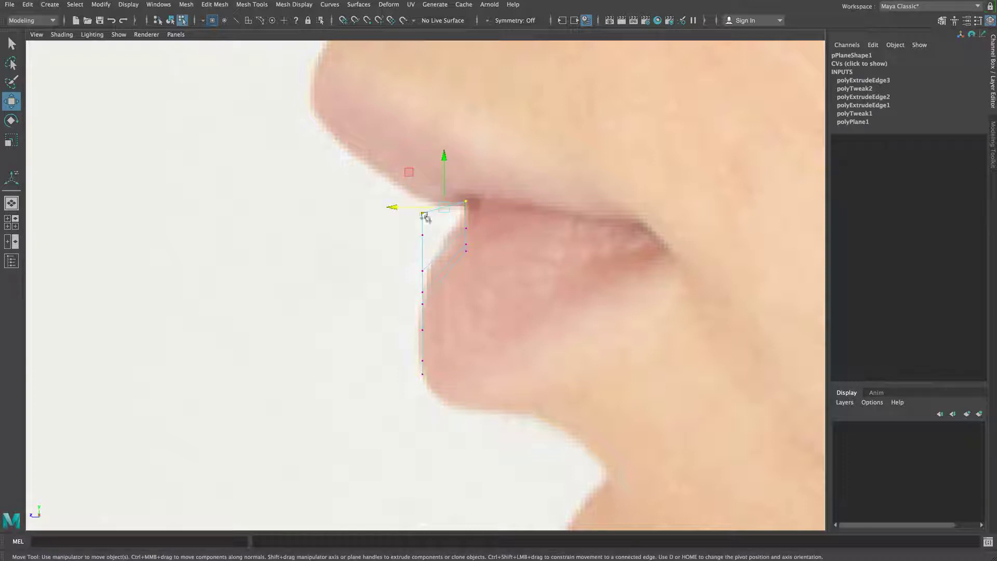
key("space")
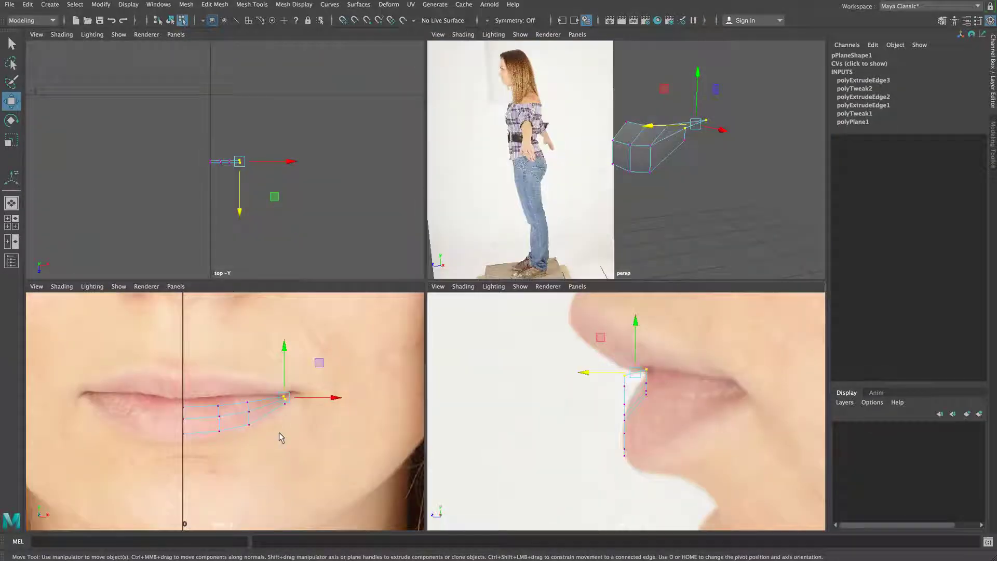
right_click_drag(378, 422, 389, 419, "alt")
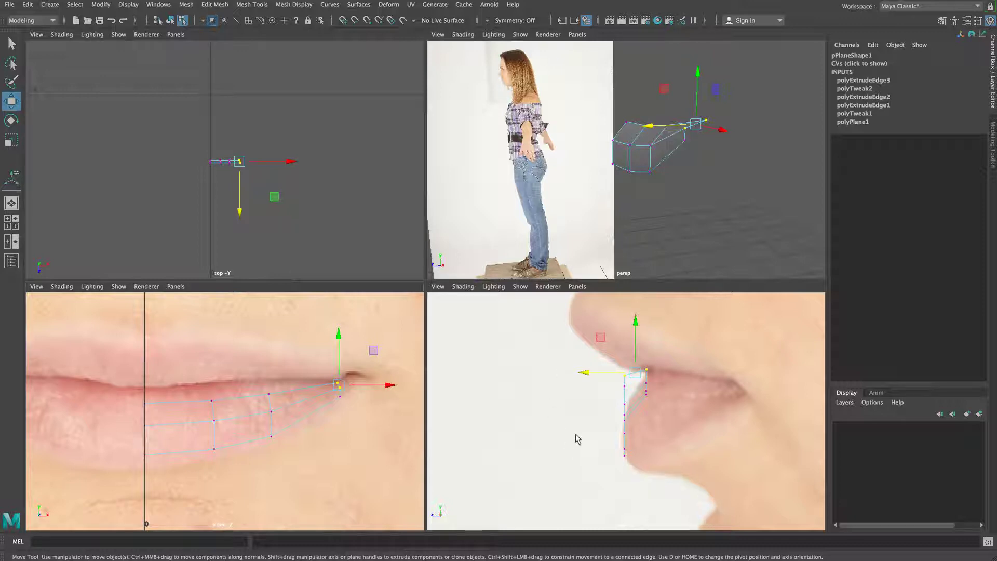
left_click_drag(713, 112, 680, 121)
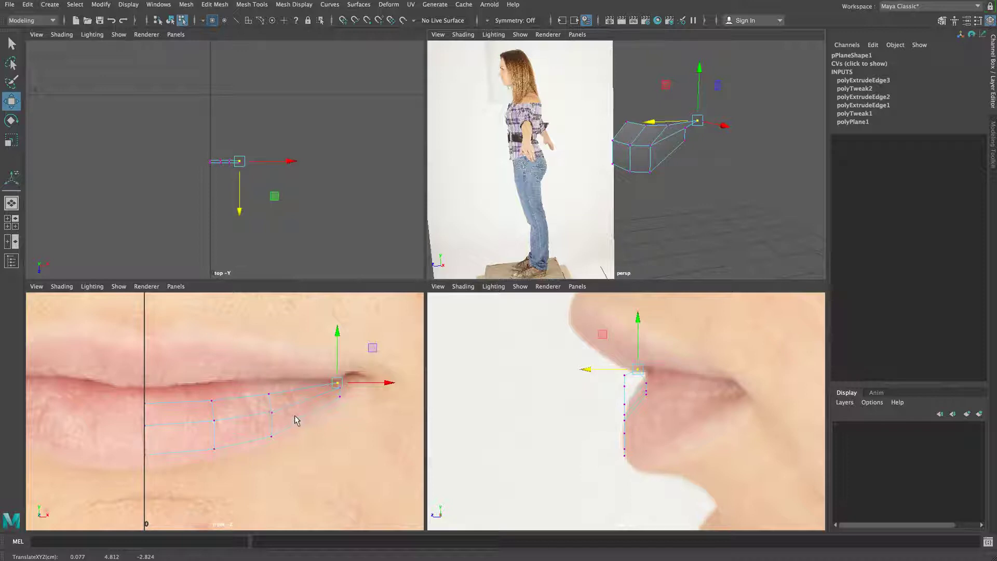
Extrude the lip strip's three upper border edges back into the mouth to form a new row.
key("space")
right_click_drag(498, 254, 493, 225)
left_click(545, 245)
left_click(433, 260, "shift")
left_click(362, 266, "shift")
key("space")
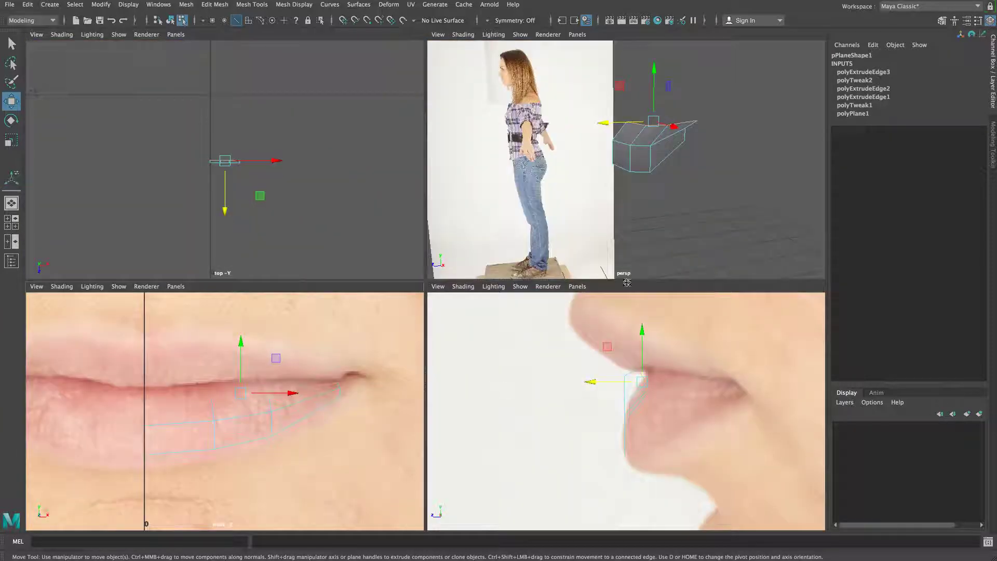
right_click_drag(516, 392, 609, 393, "alt")
left_click(215, 4)
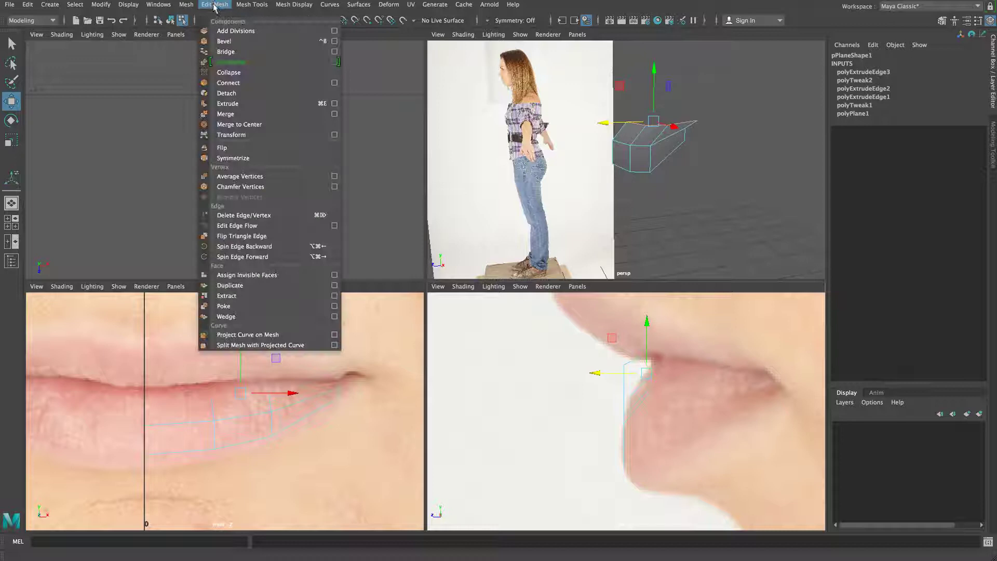
left_click(229, 104)
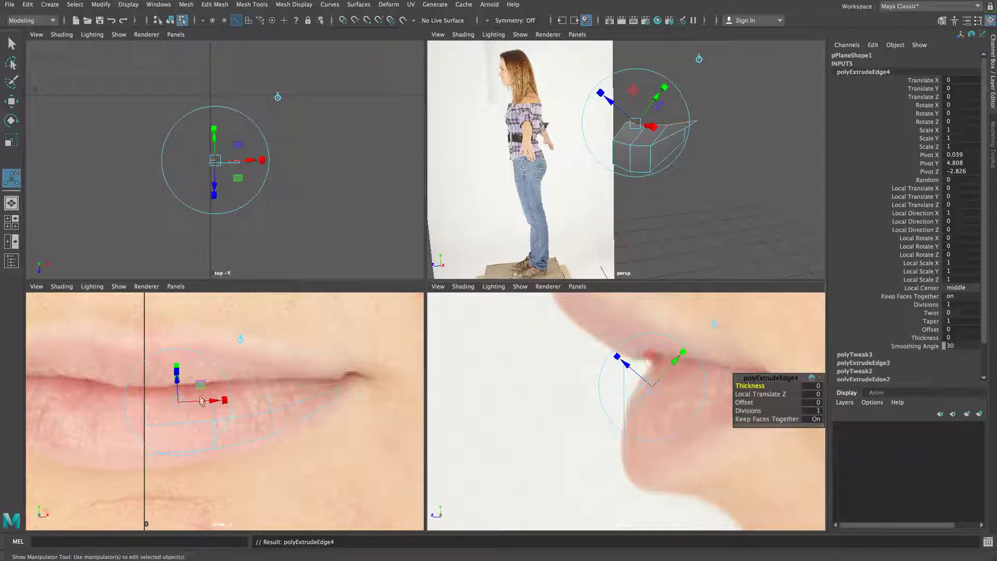
left_click_drag(669, 375, 686, 365)
Snap the extruded row's innermost vertex onto the centre line at X 0 in the front view.
right_click_drag(225, 406, 323, 405, "alt")
right_click(260, 380)
right_click_drag(260, 381, 221, 381)
left_click(279, 379)
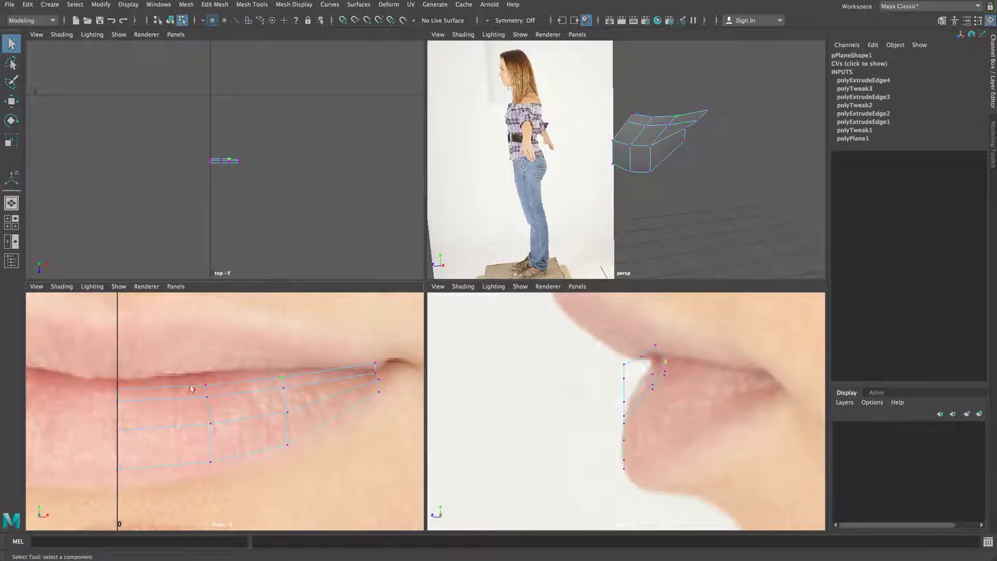
left_click_drag(108, 399, 108, 398)
middle_click_drag(108, 398, 163, 379, "alt")
right_click_drag(163, 379, 290, 392, "alt")
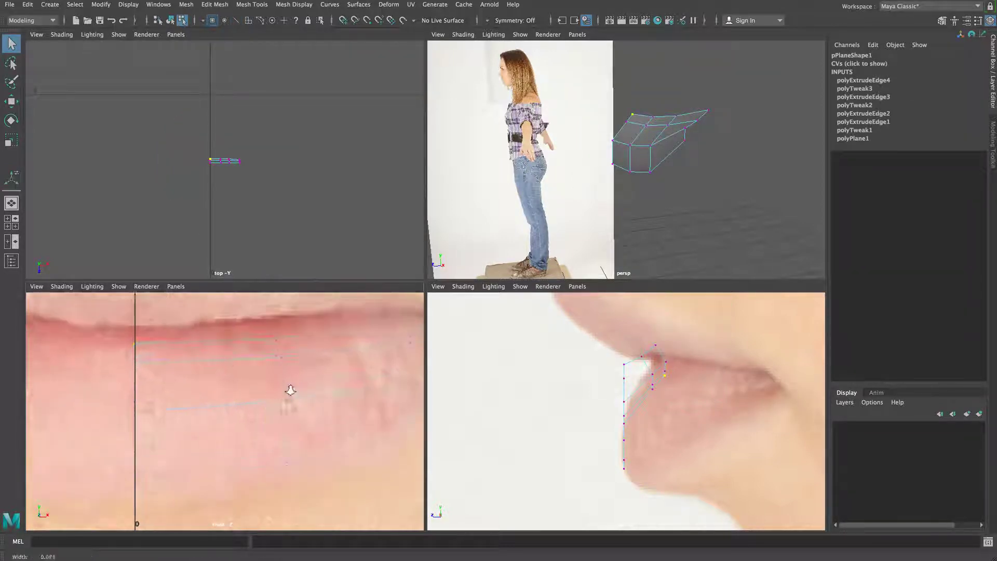
key("w")
key("x")
left_click_drag(152, 342, 140, 343)
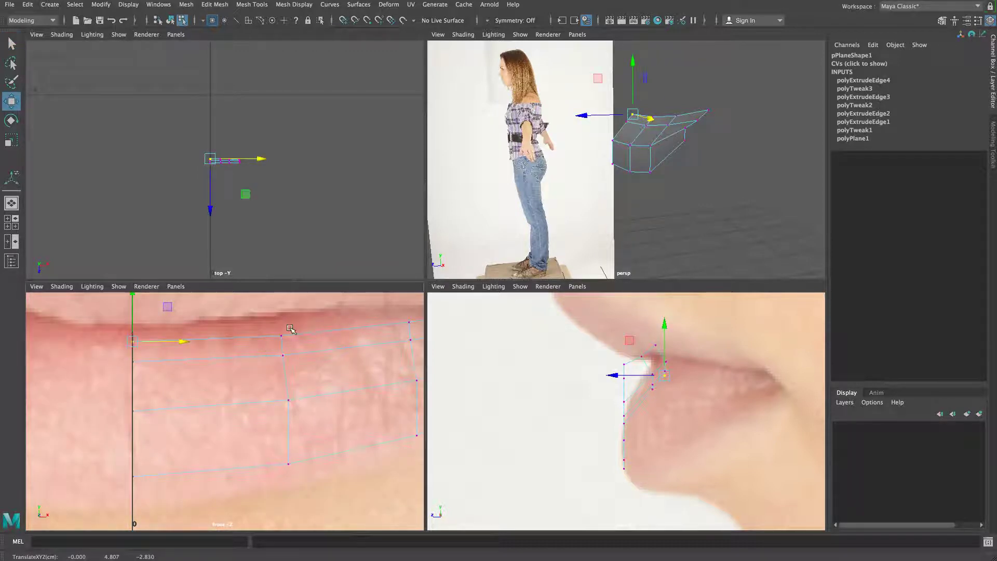
Raise the extruded row's first middle vertex to about Y 4.811 and its centre-line vertex to about Y 4.810, along the mouth line.
left_click_drag(292, 330, 266, 343)
middle_click_drag(280, 350, 226, 369, "alt")
right_click_drag(322, 371, 498, 388, "alt")
key("space")
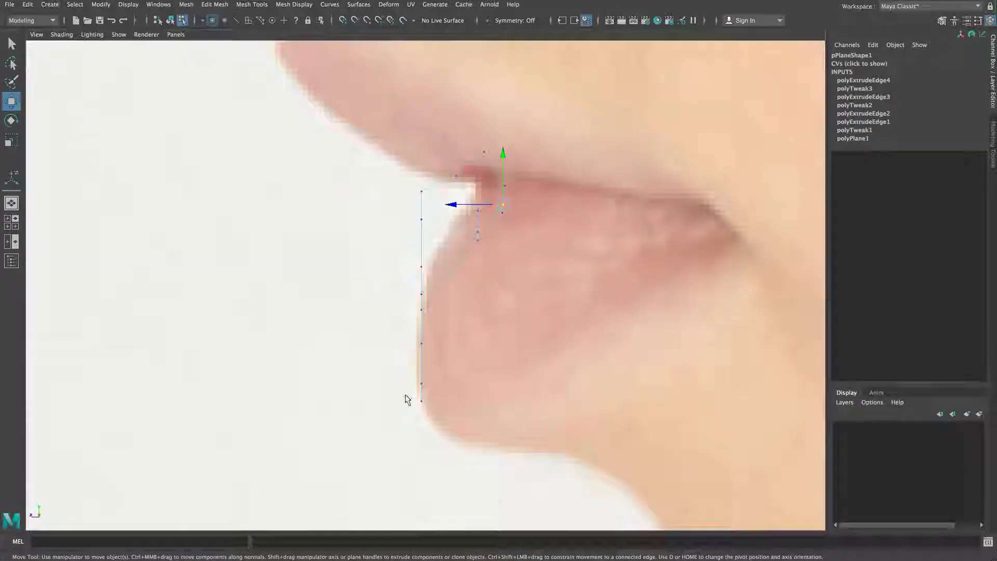
key("space")
key("space")
middle_click_drag(373, 347, 350, 360, "alt")
right_click_drag(349, 360, 567, 357, "alt")
left_click_drag(396, 265, 395, 253)
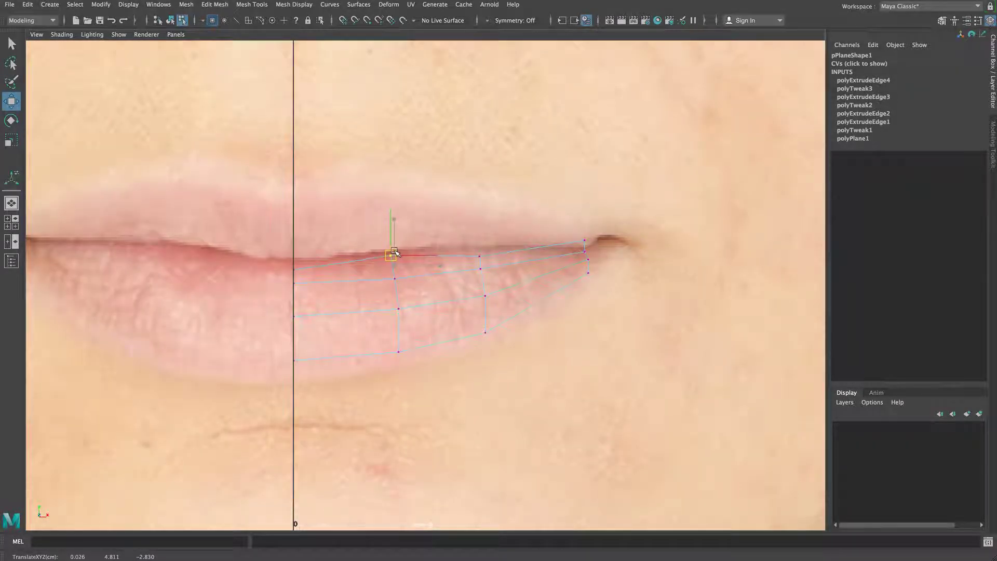
mouse_move(314, 262)
left_mouse_down()
mouse_move(283, 277)
mouse_move(299, 259)
left_mouse_up()
key("x")
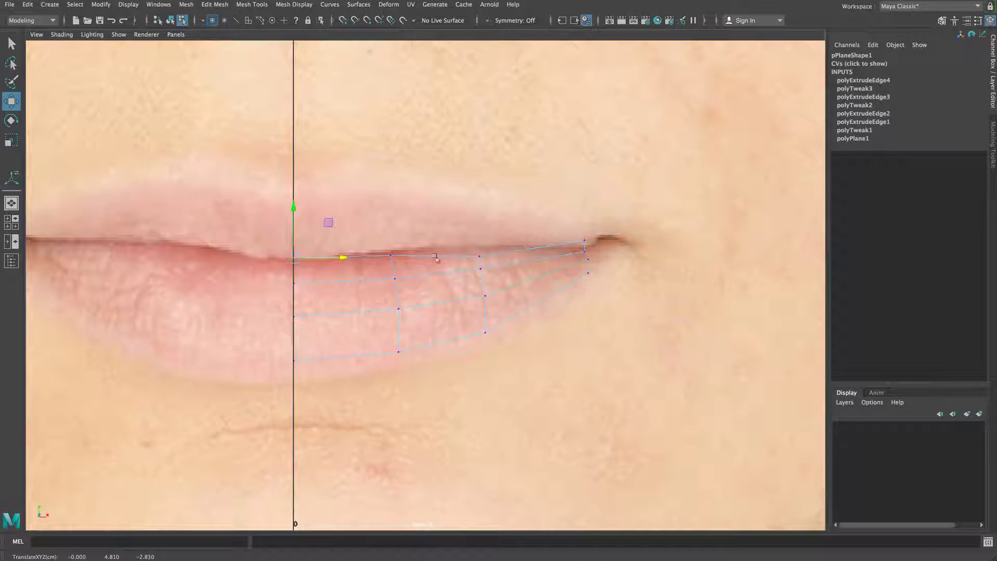
Align the row's second middle vertex to about Y 4.813 and its end vertex to about Y 4.814 along the mouth line.
left_click(480, 257)
left_click_drag(483, 256, 483, 250)
left_click(586, 243)
left_click_drag(589, 245, 585, 252)
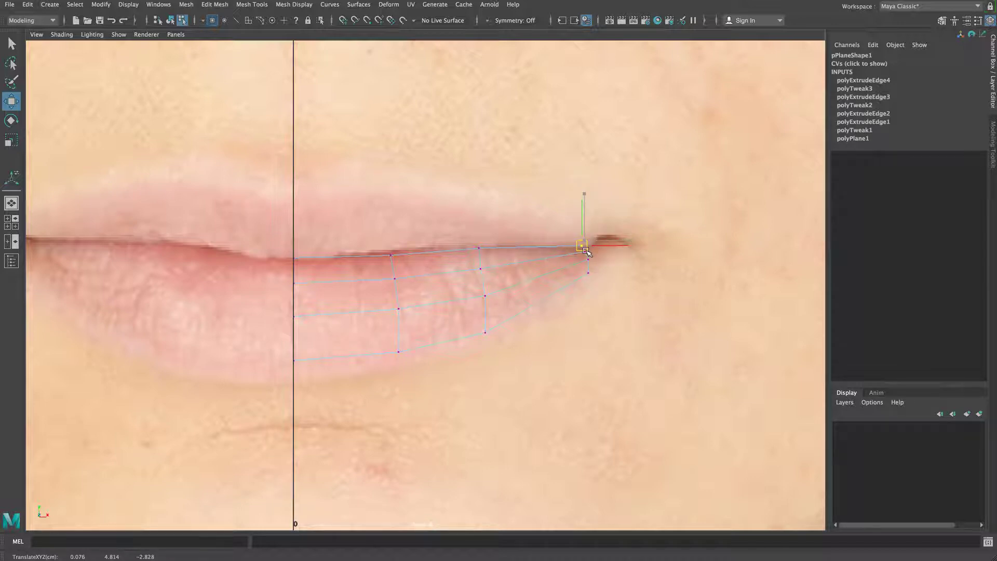
left_click(478, 251)
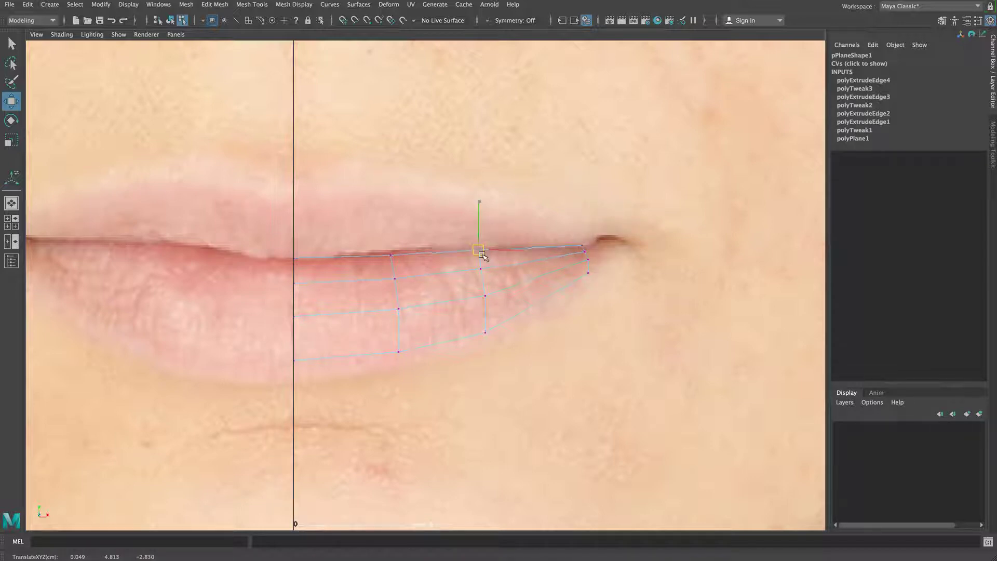
key("space")
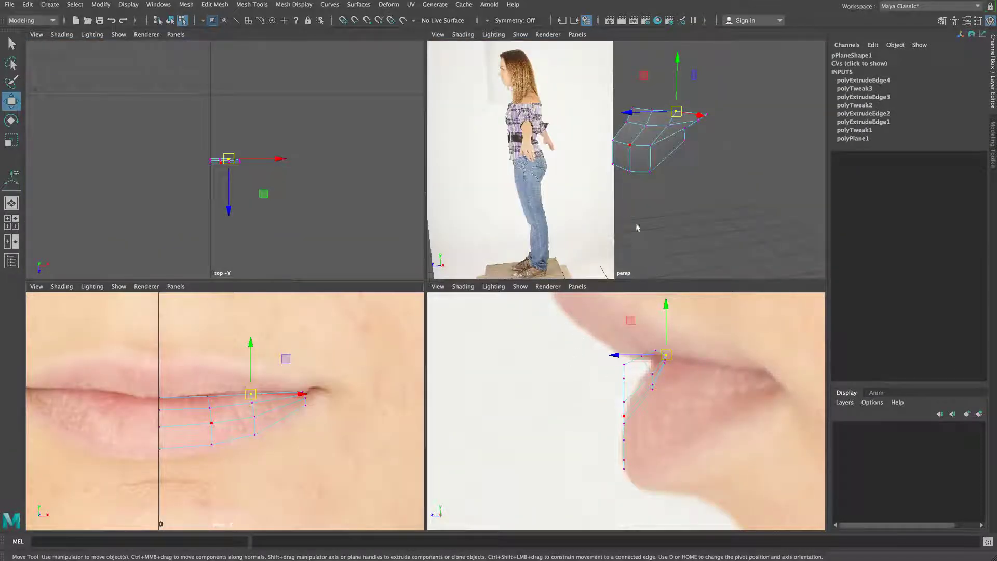
Select the extruded row's four vertices and push them back in the side view to about Z -2.836.
left_click_drag(620, 195, 616, 201, "alt")
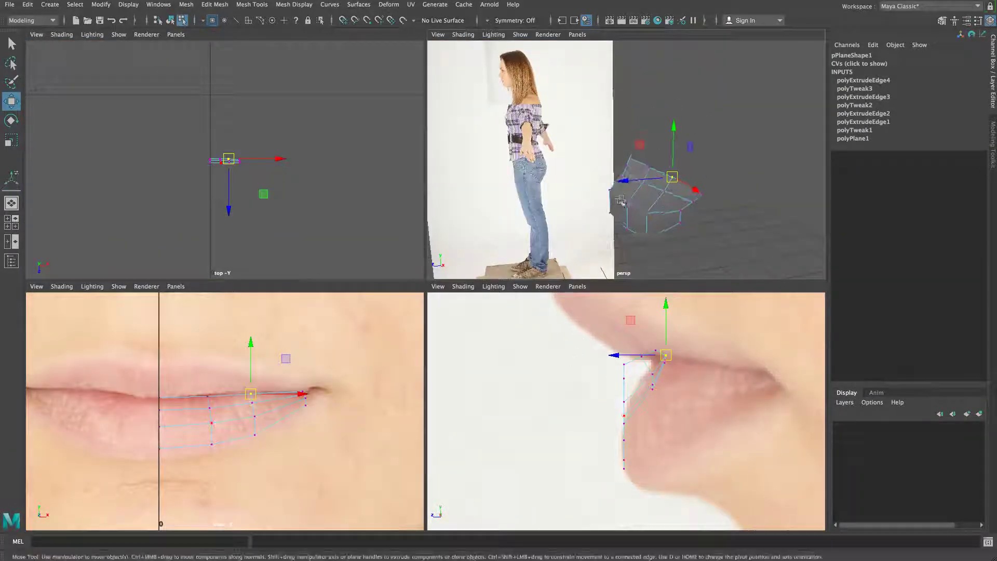
left_click(629, 158)
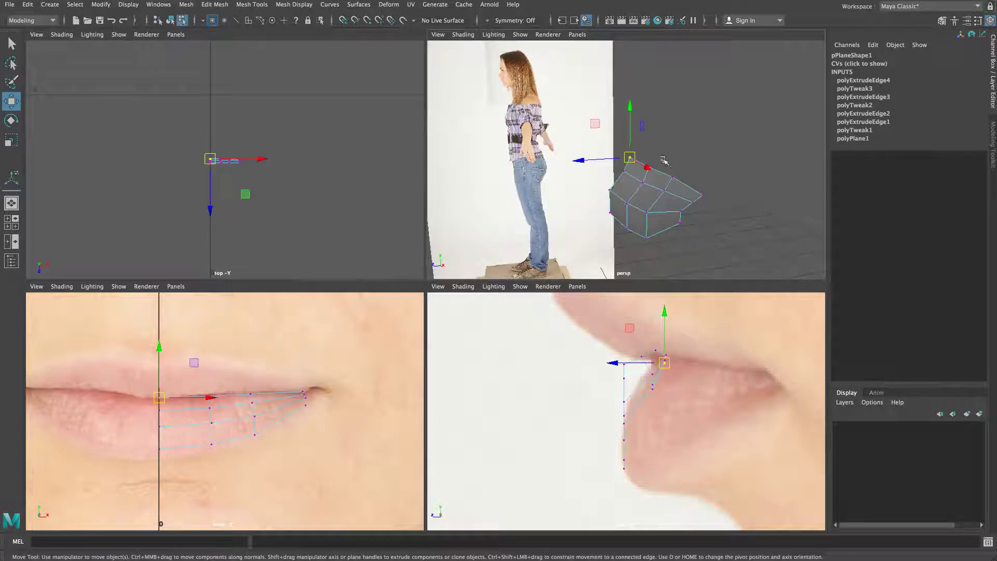
left_click(647, 168, "shift")
left_click(672, 176, "shift")
left_click_drag(705, 184, 702, 203, "shift")
key("space")
left_click_drag(471, 181, 520, 183)
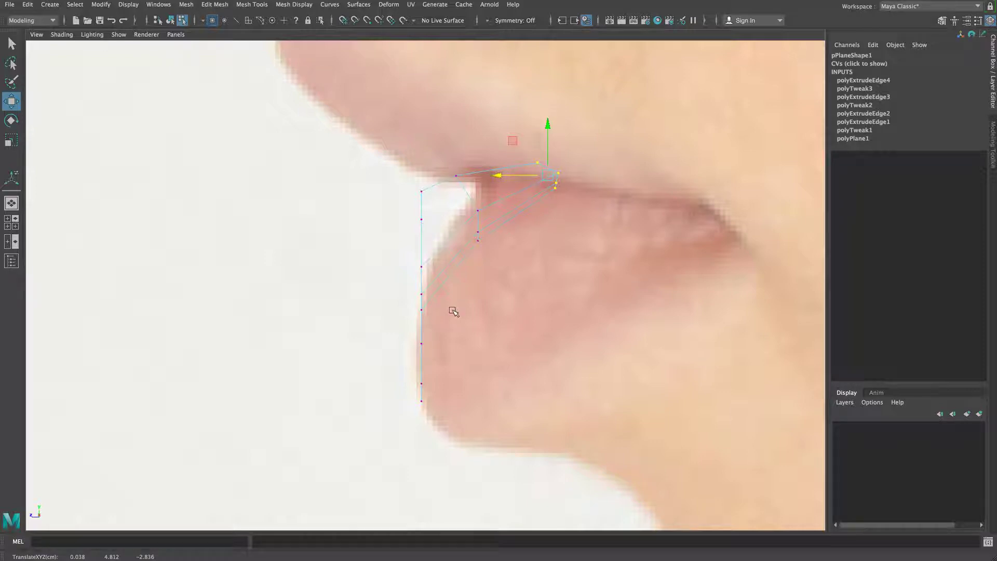
Pull the extruded row's outer and middle vertices forward in the perspective view so the inner edge curves toward the mouth corner.
key("space")
key("space")
left_click_drag(585, 249, 502, 289, "alt")
right_click_drag(457, 301, 456, 303, "alt")
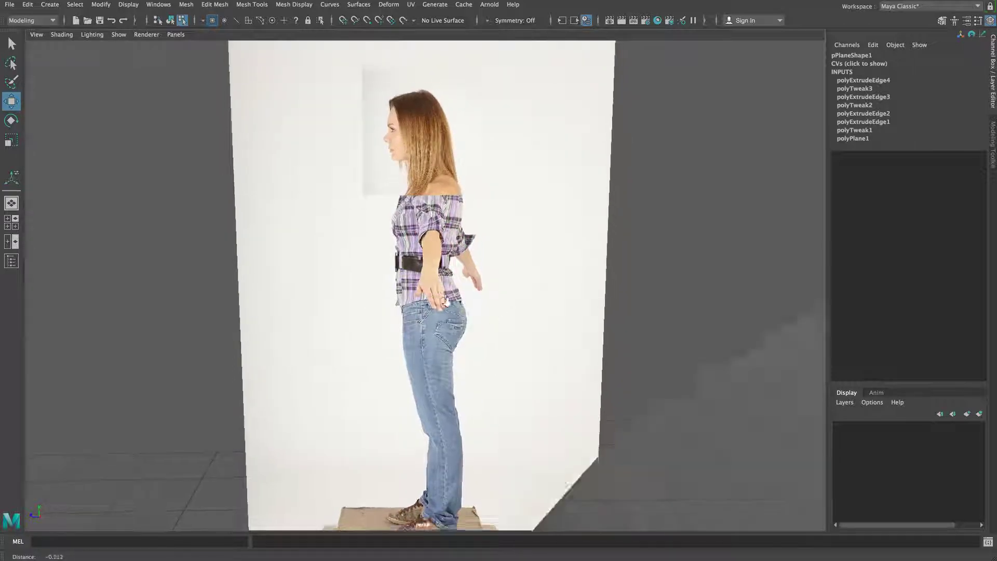
left_click_drag(537, 326, 400, 144)
mouse_move(441, 291)
left_mouse_down("alt")
mouse_move(432, 281)
mouse_move(442, 289)
left_mouse_up("alt")
left_click_drag(510, 212, 466, 222)
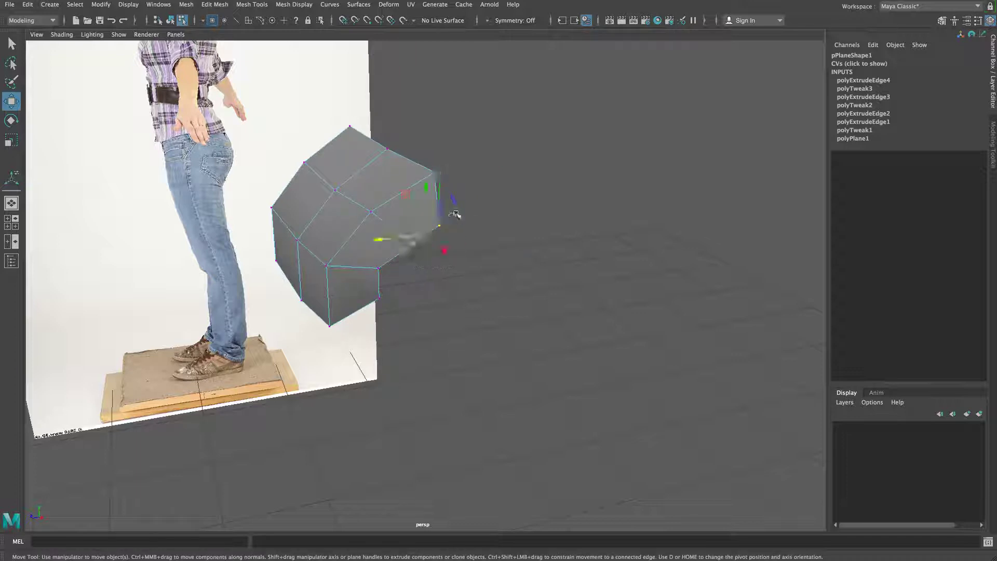
left_click_drag(414, 237, 398, 239)
left_click_drag(447, 160, 392, 179)
left_click_drag(402, 143, 372, 151)
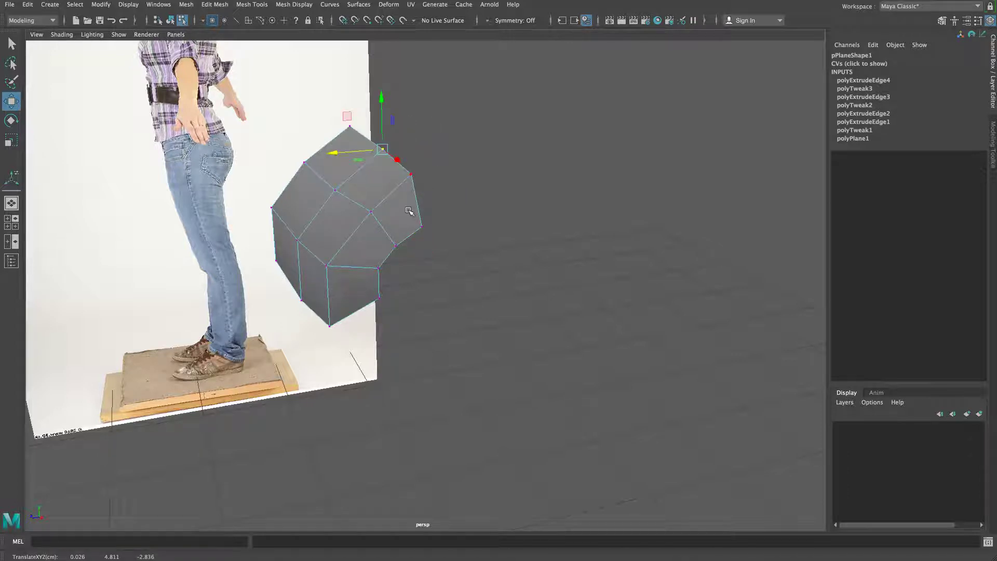
Examine the lip strip's shape from the front, side and above in the perspective view.
scroll(383, 173, "down", 5)
left_click_drag(436, 271, 523, 263, "alt")
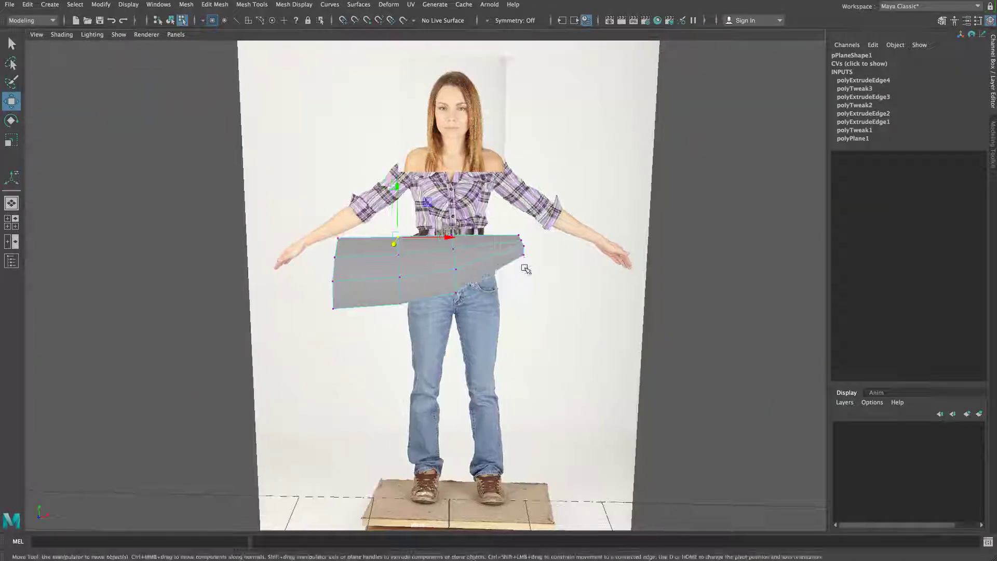
middle_click_drag(424, 251, 544, 331, "alt")
left_click_drag(527, 280, 418, 273, "alt")
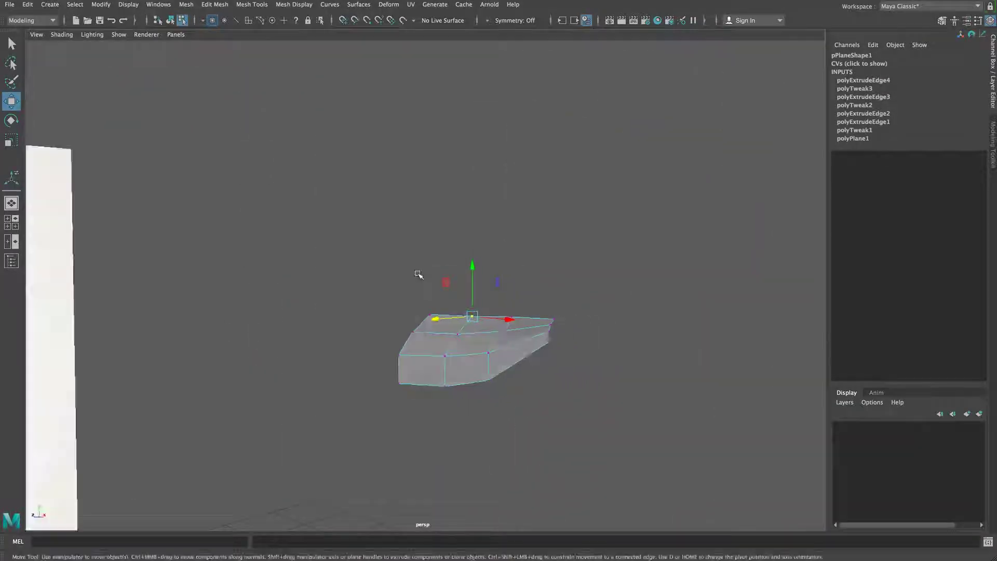
key("space")
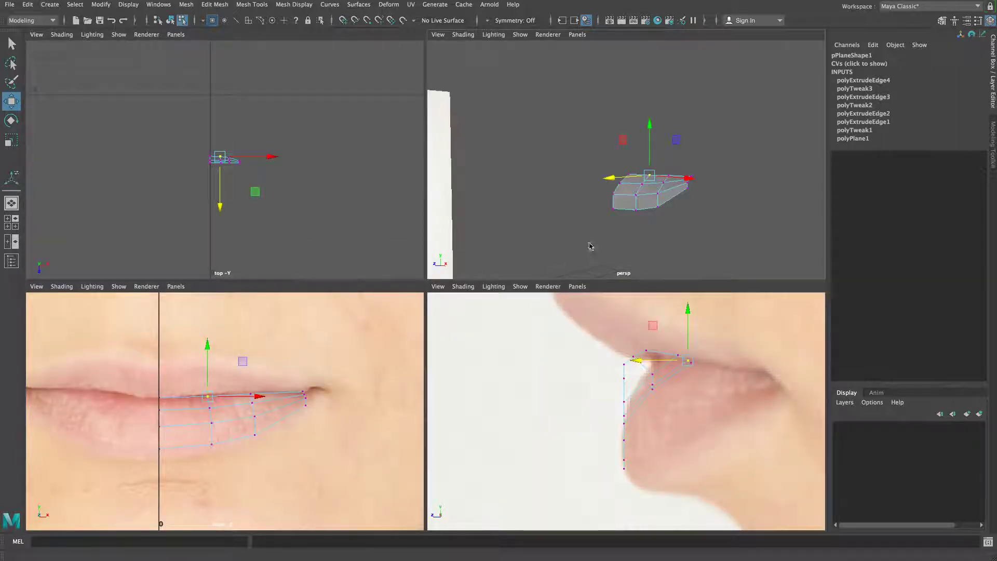
left_click_drag(589, 233, 672, 261, "alt")
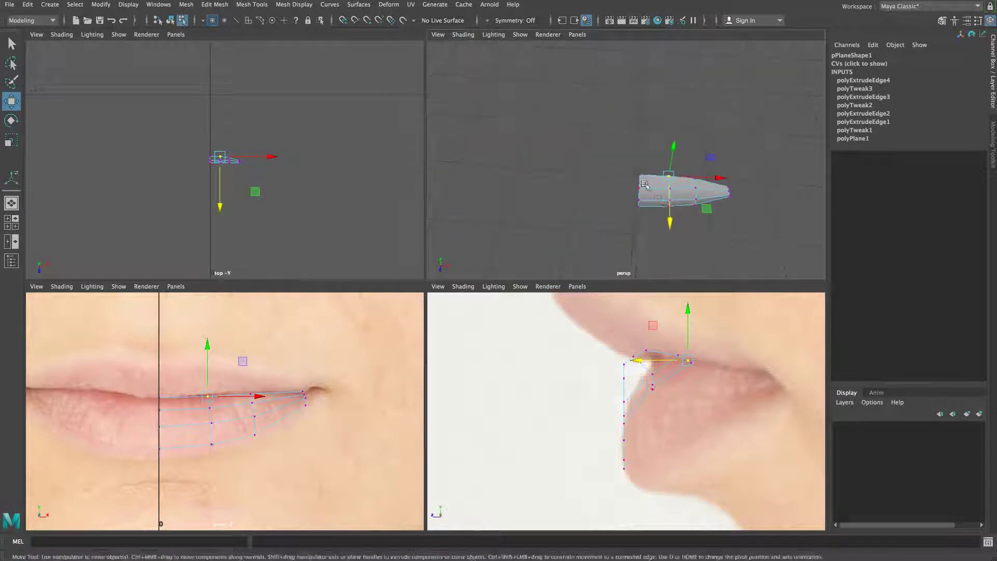
left_click_drag(600, 218, 559, 185, "alt")
right_click_drag(559, 185, 581, 186, "alt")
middle_click_drag(581, 187, 560, 160, "alt")
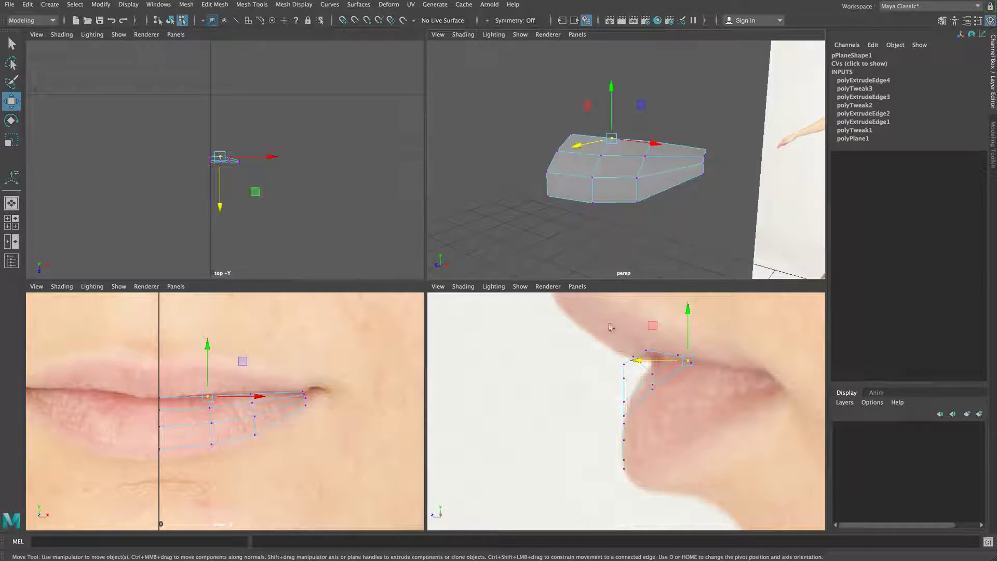
Push the mouth-corner vertex column back to about Z -2.855 and lower it to about Y 4.809, matching the side reference.
left_click_drag(710, 140, 682, 201)
left_click_drag(614, 202, 655, 193, "alt")
mouse_move(655, 193)
middle_mouse_down("alt")
mouse_move(598, 198)
mouse_move(668, 181)
middle_mouse_up("alt")
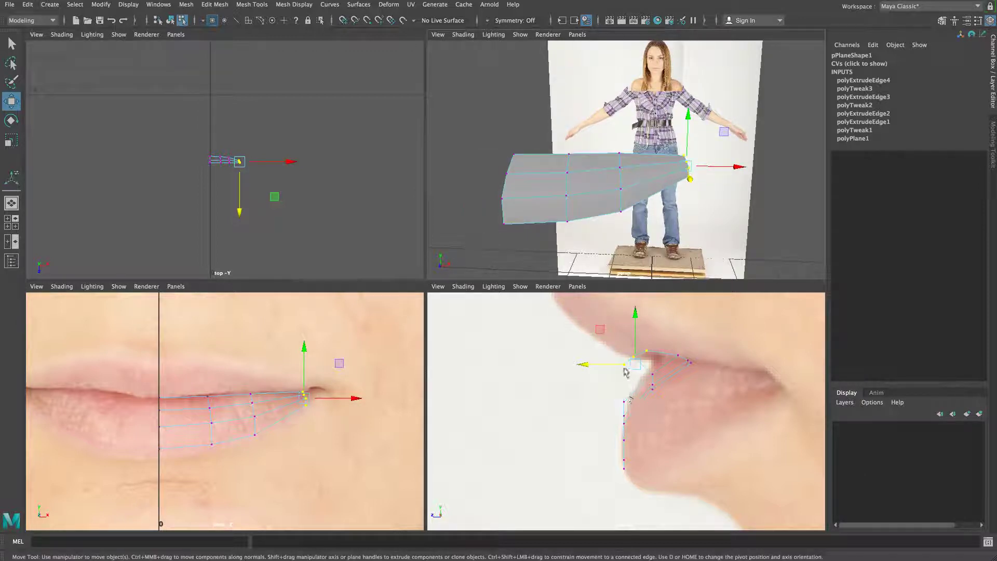
middle_click_drag(665, 370, 632, 381, "alt")
right_click_drag(628, 387, 675, 386, "alt")
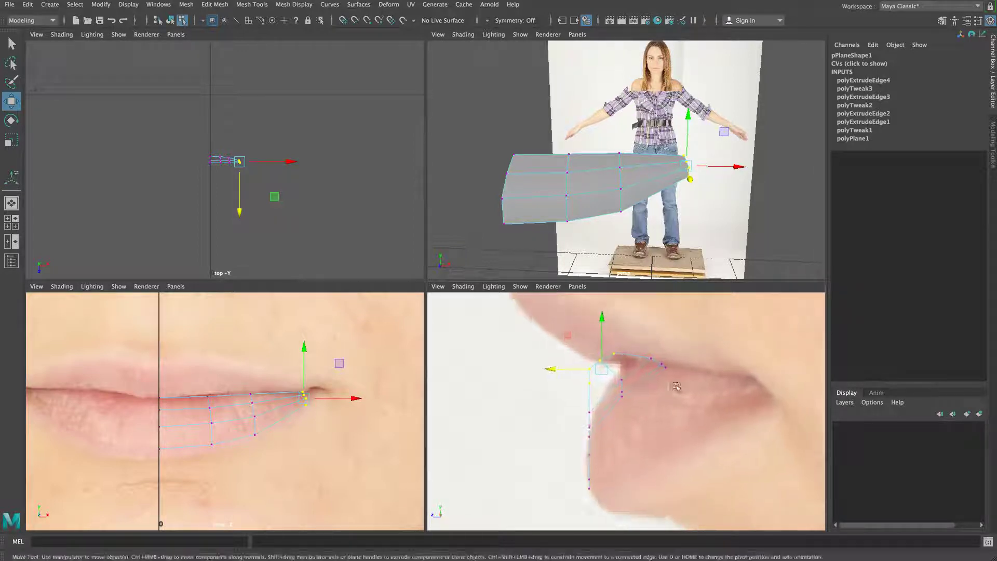
left_click_drag(578, 369, 687, 383)
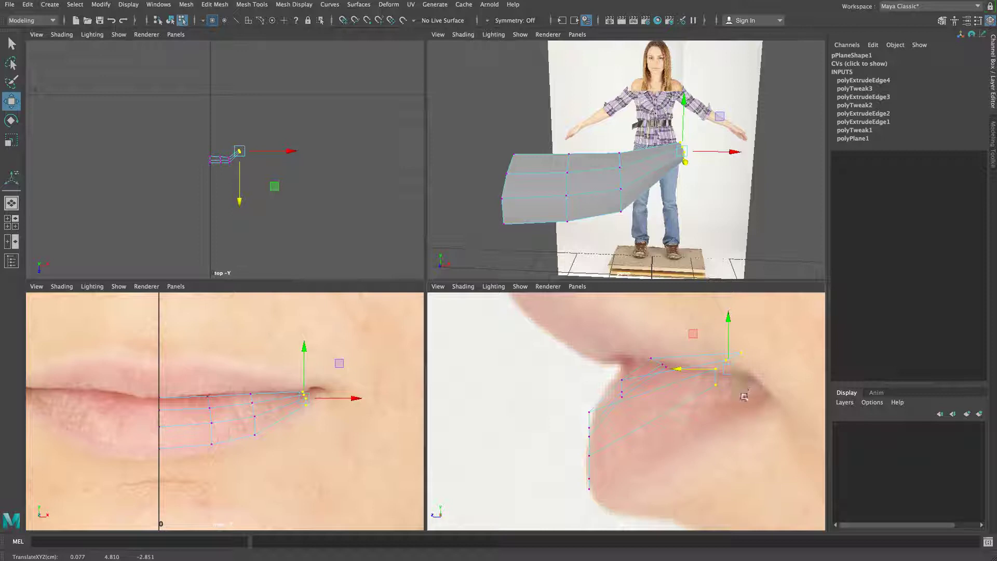
left_click_drag(685, 370, 704, 377)
left_click_drag(747, 335, 746, 338)
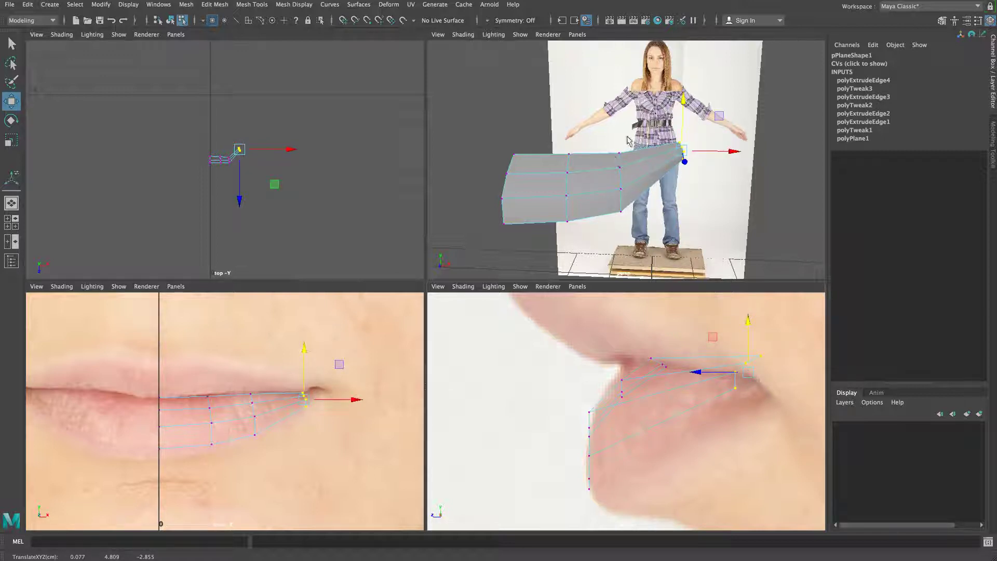
Push the vertex column next to the mouth corner back to about Z -2.838 in the side view.
left_click_drag(634, 135, 572, 207)
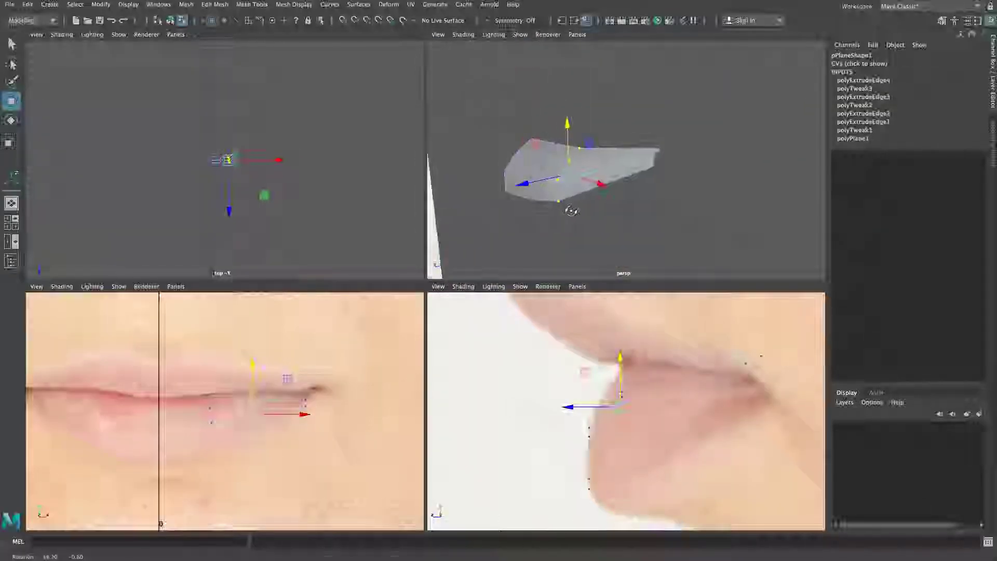
left_click_drag(588, 411, 642, 423)
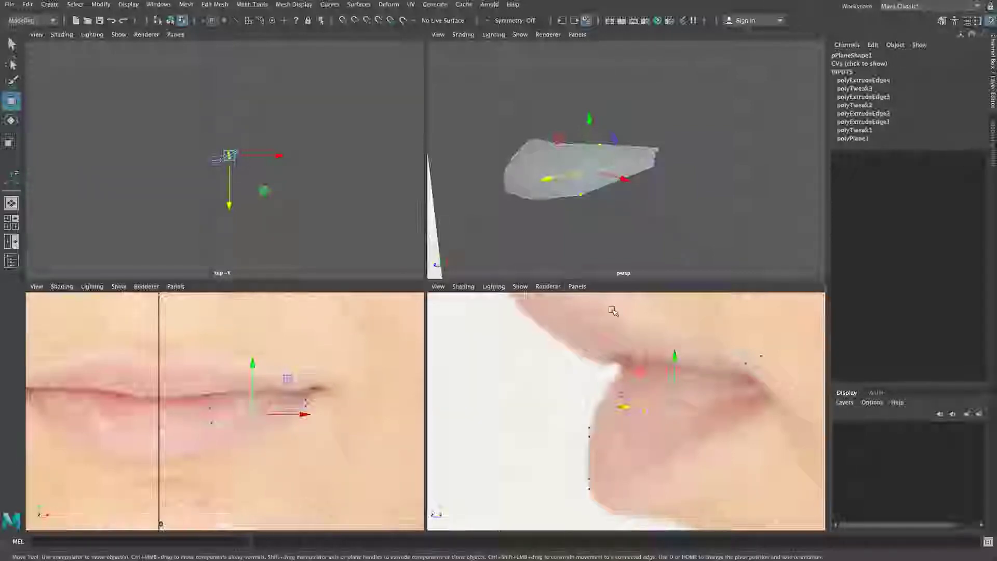
left_click_drag(656, 408, 652, 407)
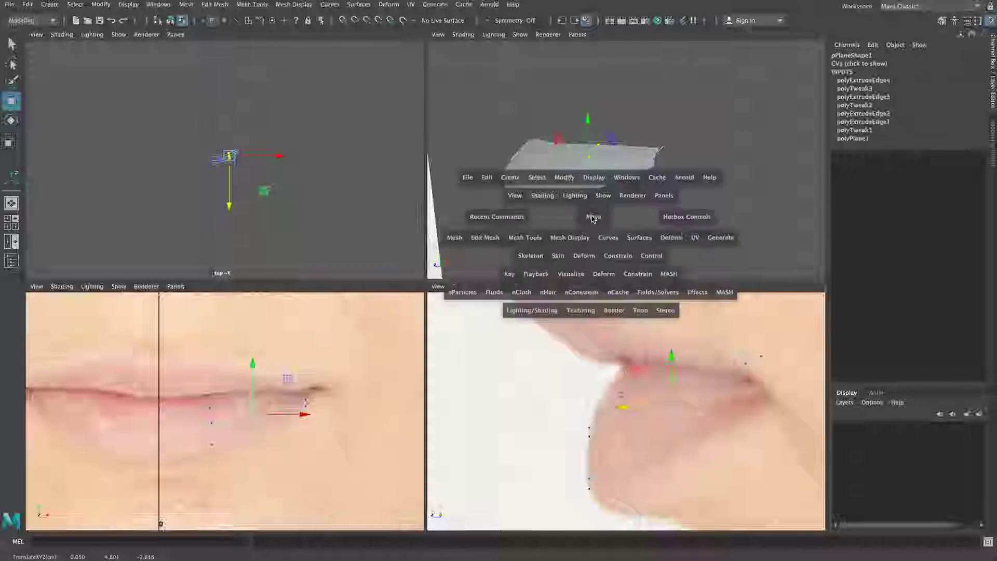
Nudge the vertex column next to the mouth corner slightly along Z in the perspective view, and return the lip strip to object mode.
key("space")
left_click_drag(490, 310, 605, 316, "alt")
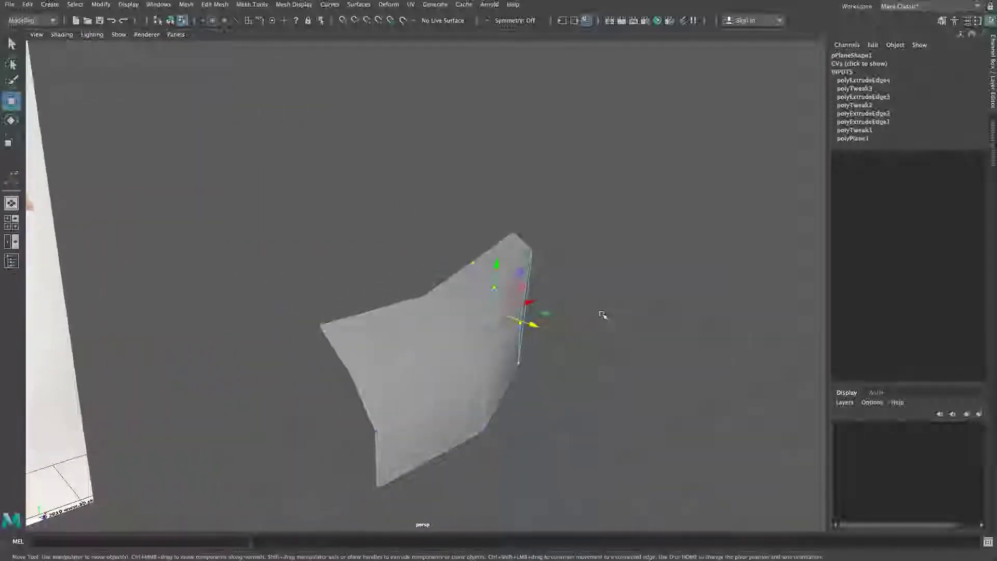
left_click_drag(526, 324, 530, 325)
left_click_drag(574, 351, 459, 347, "alt")
middle_click_drag(459, 347, 461, 346, "alt")
left_click_drag(462, 346, 567, 345, "alt")
middle_click_drag(302, 261, 450, 265, "alt")
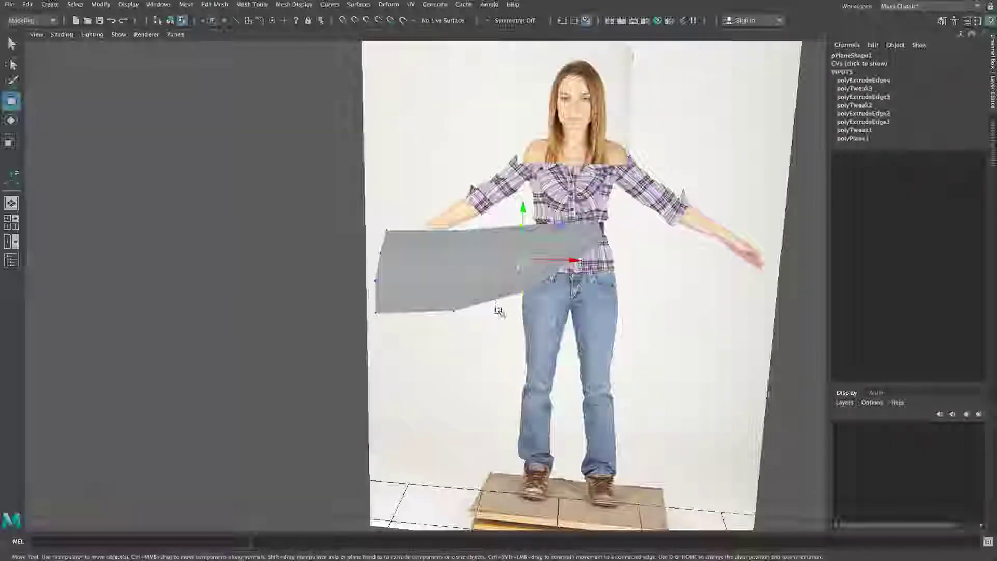
right_click_drag(461, 261, 509, 246)
Examine the finished lower-lip strip from the front and side angles in the perspective view.
left_click_drag(520, 308, 429, 307, "alt")
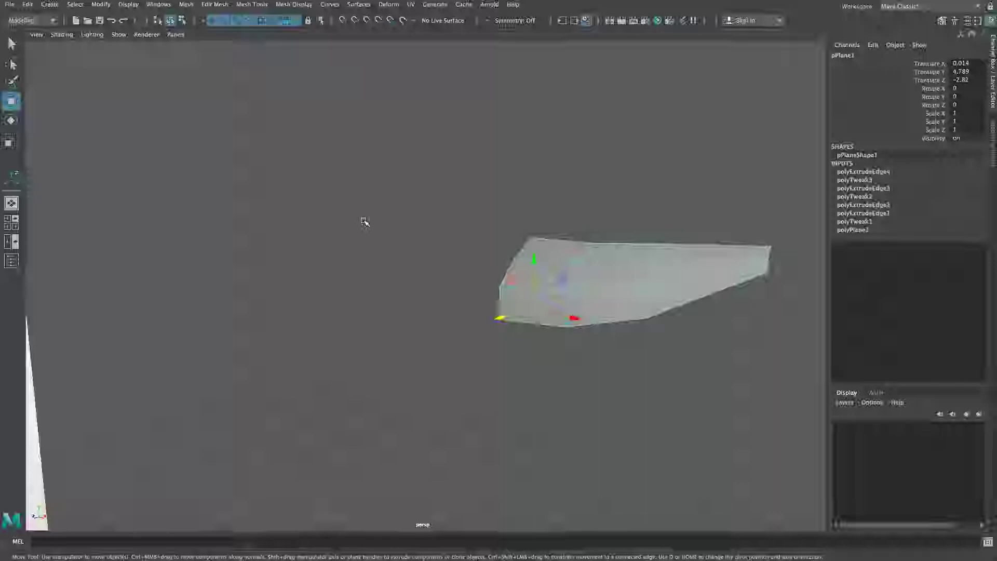
middle_click_drag(457, 261, 265, 242, "alt")
left_click_drag(291, 272, 354, 276, "alt")
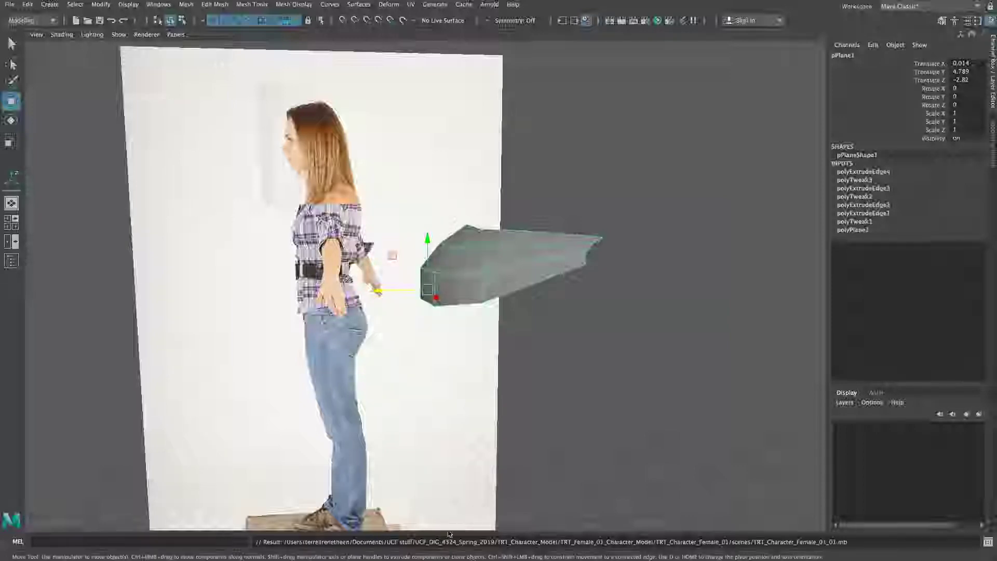
middle_click_drag(440, 305, 501, 316, "alt")
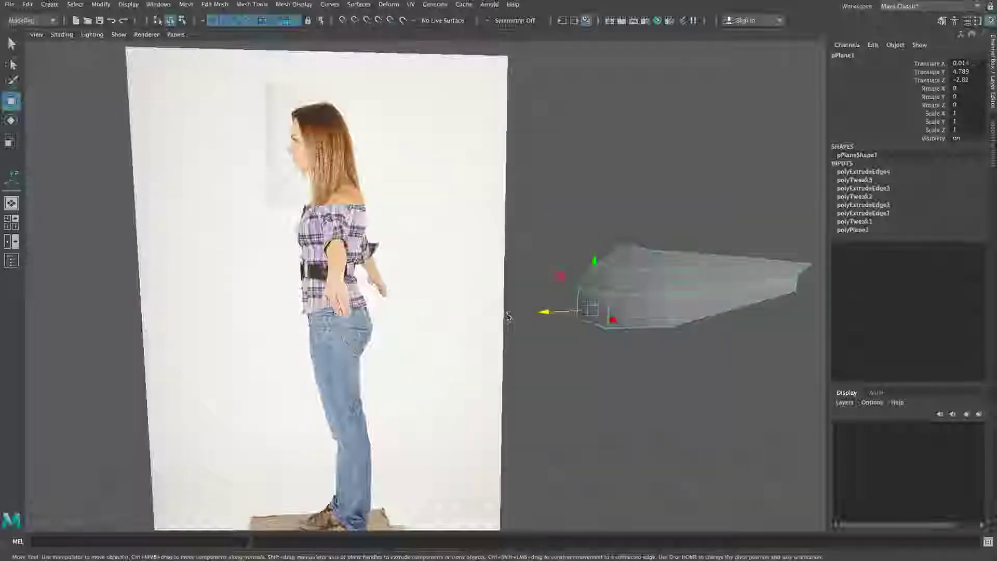
left_click(507, 321)
middle_click_drag(587, 292, 601, 292, "alt")
key("ctrl+z")
left_click_drag(532, 320, 583, 318, "alt")
middle_click_drag(583, 319, 510, 303, "alt")
Create a polygon plane about 0.011 by 0.011 on the upper lip beside the centre line in the front view.
key("space")
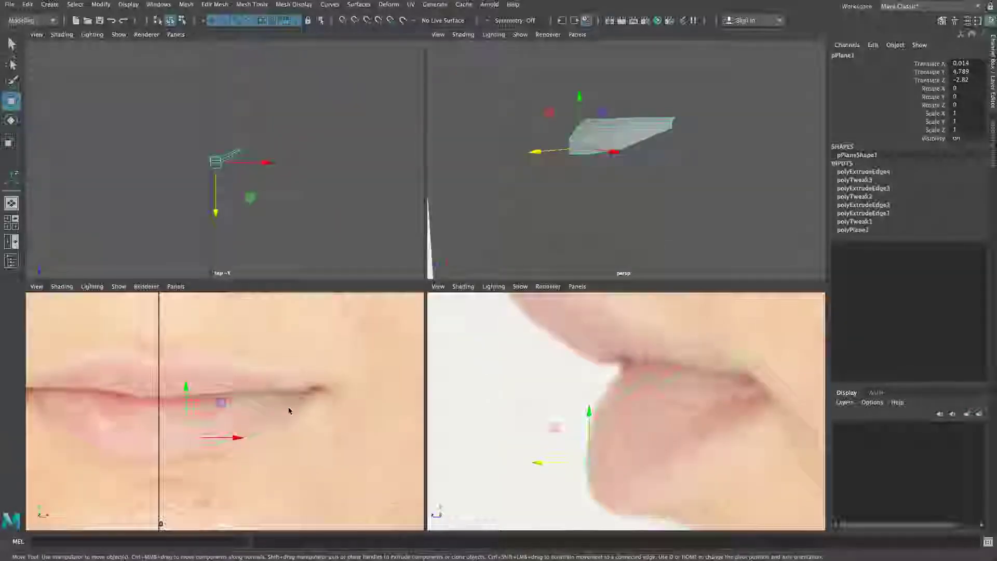
key("space")
middle_click_drag(300, 356, 367, 374, "alt")
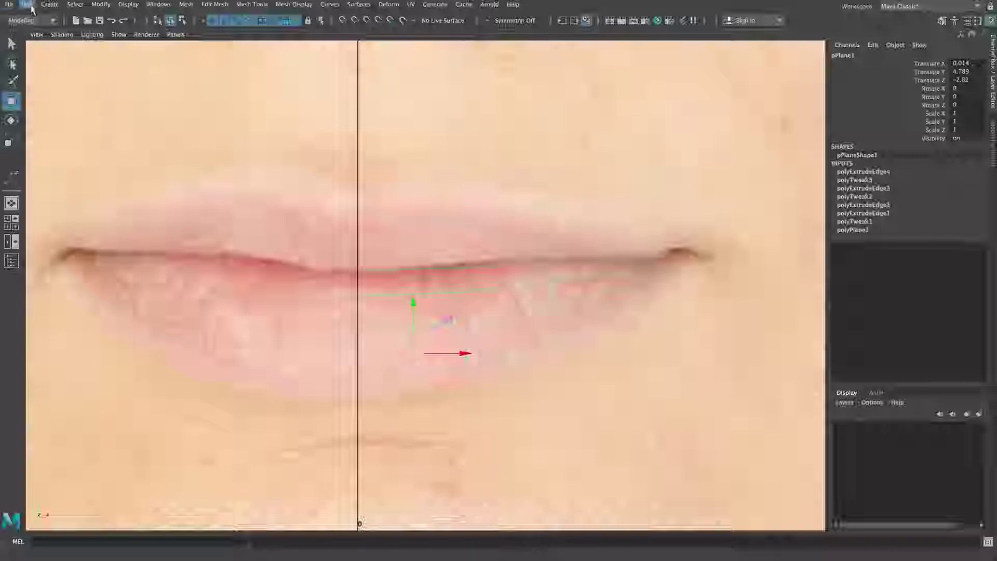
left_click(49, 5)
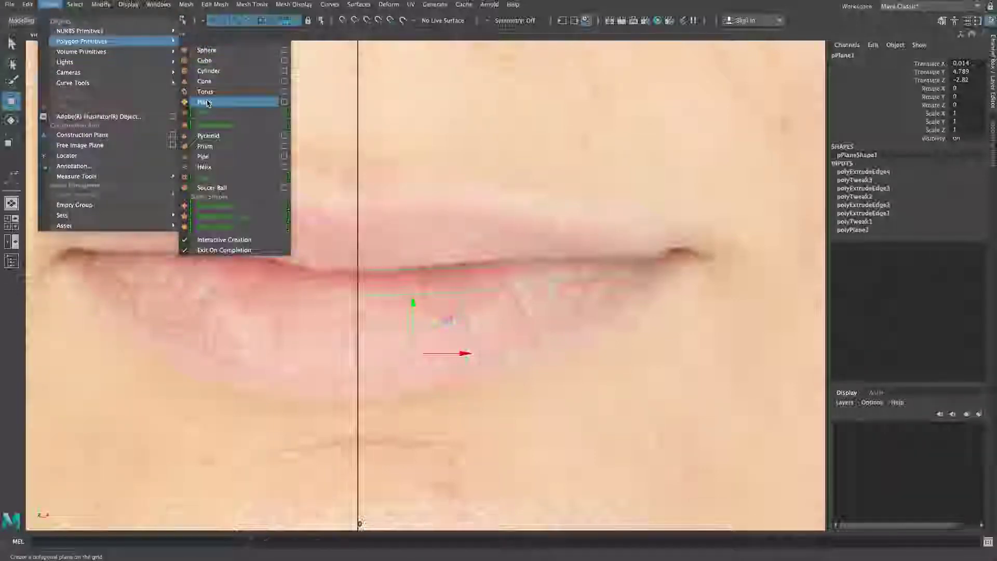
left_click(218, 101)
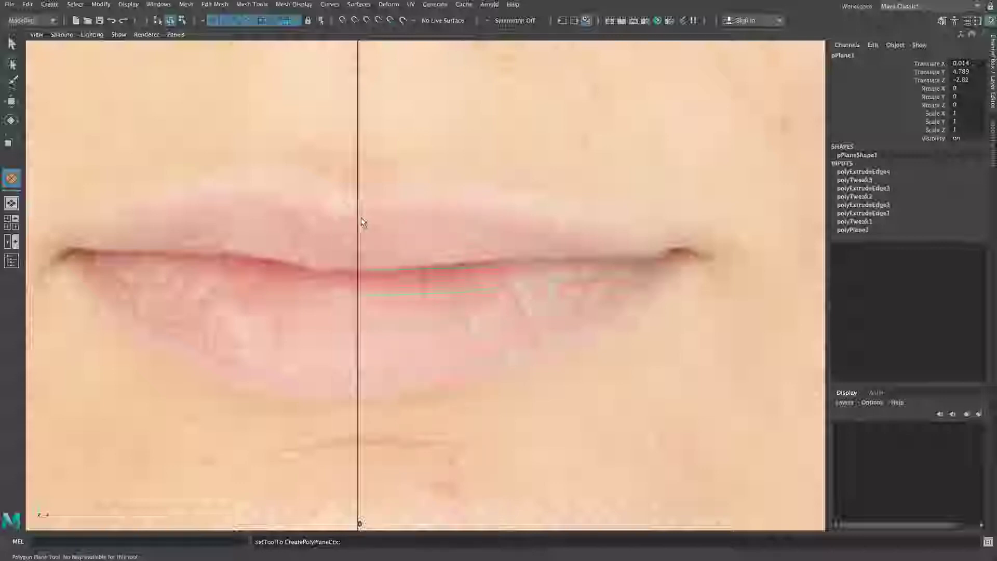
left_click_drag(359, 223, 384, 232)
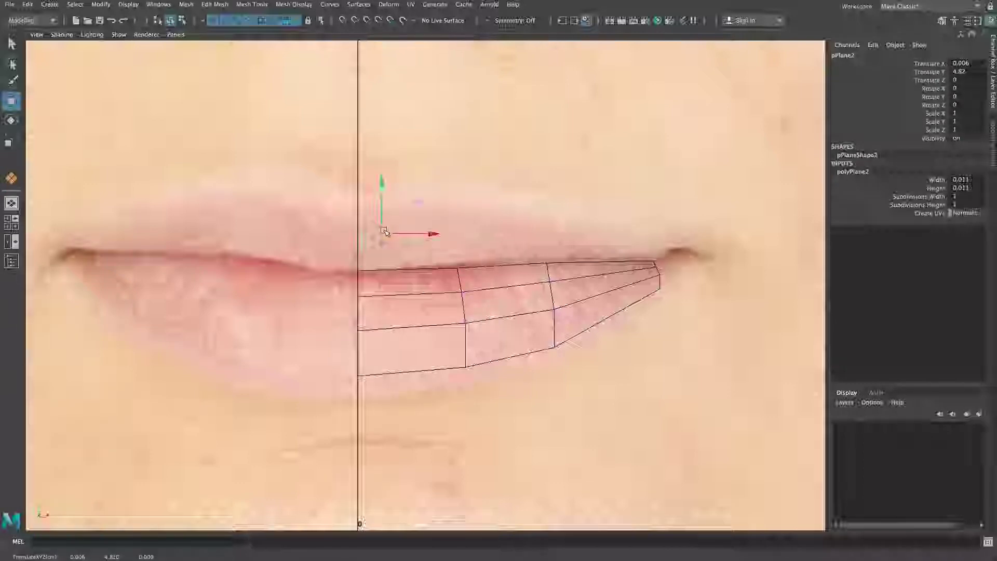
Move the new plane along Z in the top view to bring it close to the lower-lip strip.
key("space")
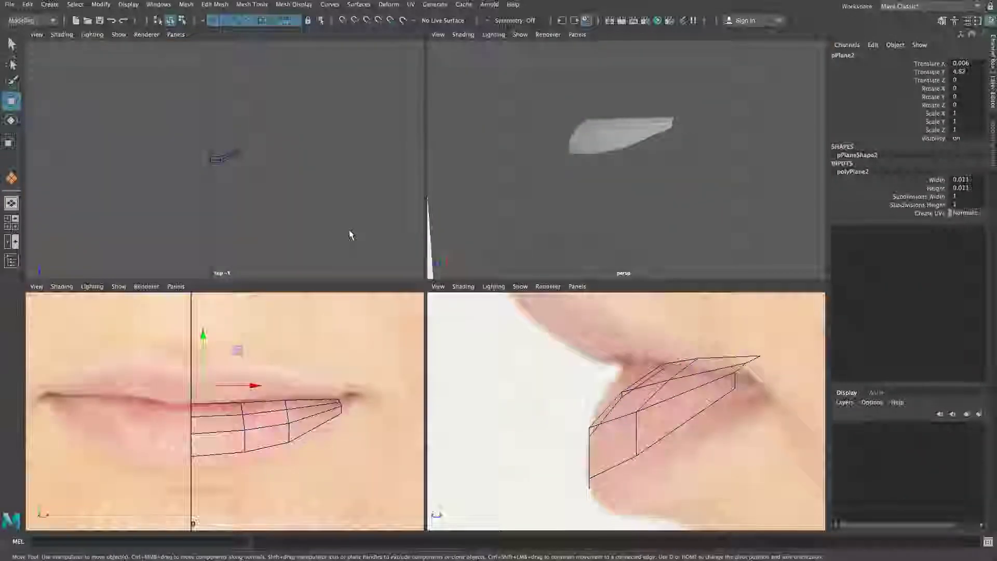
key("space")
right_click_drag(457, 264, 393, 295, "alt")
left_click_drag(423, 370, 423, 307)
right_click_drag(307, 308, 347, 311, "alt")
right_click_drag(258, 322, 457, 332, "alt")
right_click_drag(520, 330, 670, 329, "alt")
left_click_drag(405, 294, 405, 315)
Pull the plane forward in the side view to about Z -2.802, in front of the upper lip.
key("space")
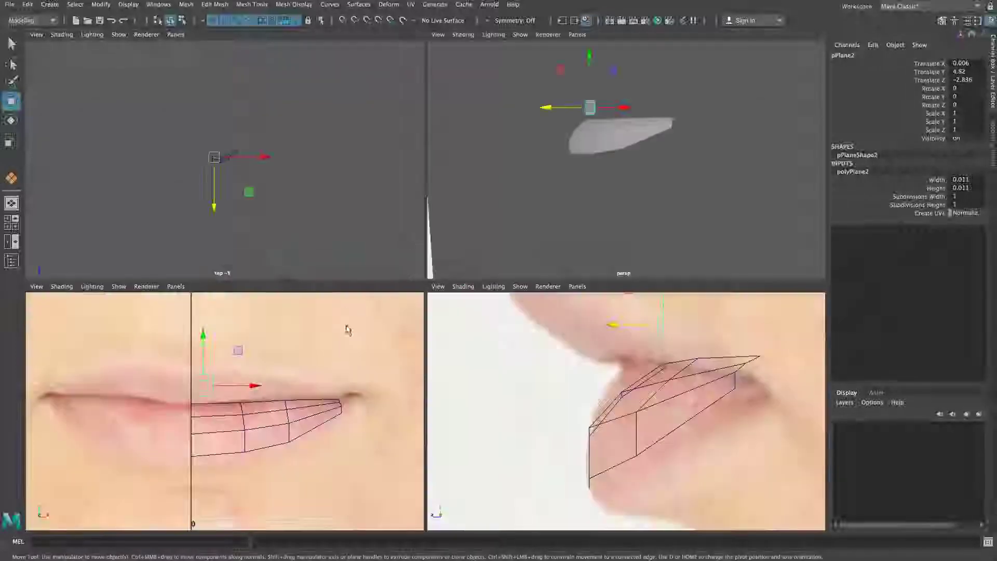
key("space")
right_click_drag(572, 344, 535, 342, "alt")
scroll(535, 341, "up", 8)
scroll(535, 341, "down", 5)
middle_click_drag(459, 255, 471, 275, "alt")
left_click_drag(435, 223, 289, 215)
middle_click_drag(328, 213, 441, 225, "alt")
right_click_drag(442, 224, 570, 246, "alt")
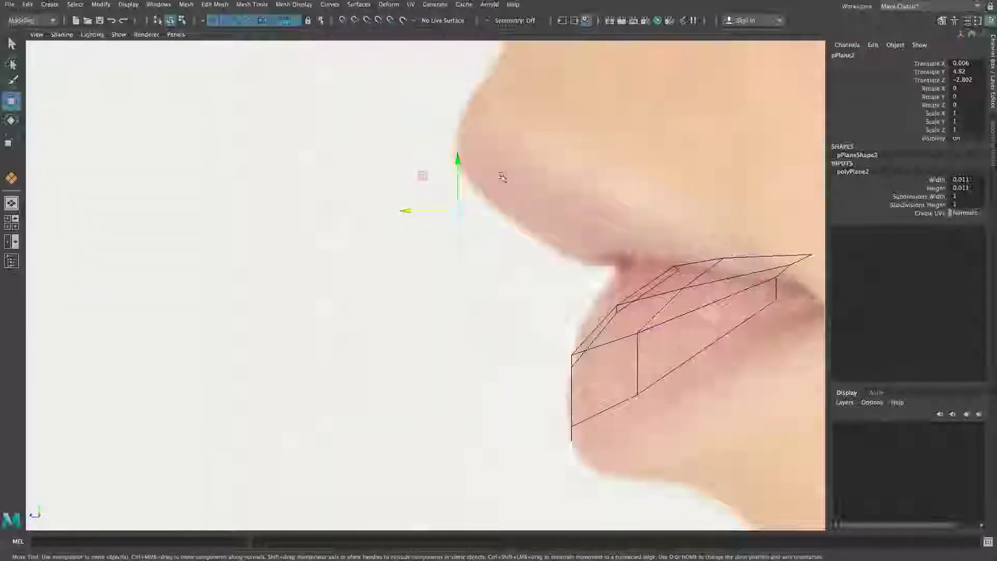
Raise the plane to about Y 4.824 and fit it against the upper-lip profile at about Z -2.801.
left_click_drag(458, 163, 459, 138)
left_click(406, 179)
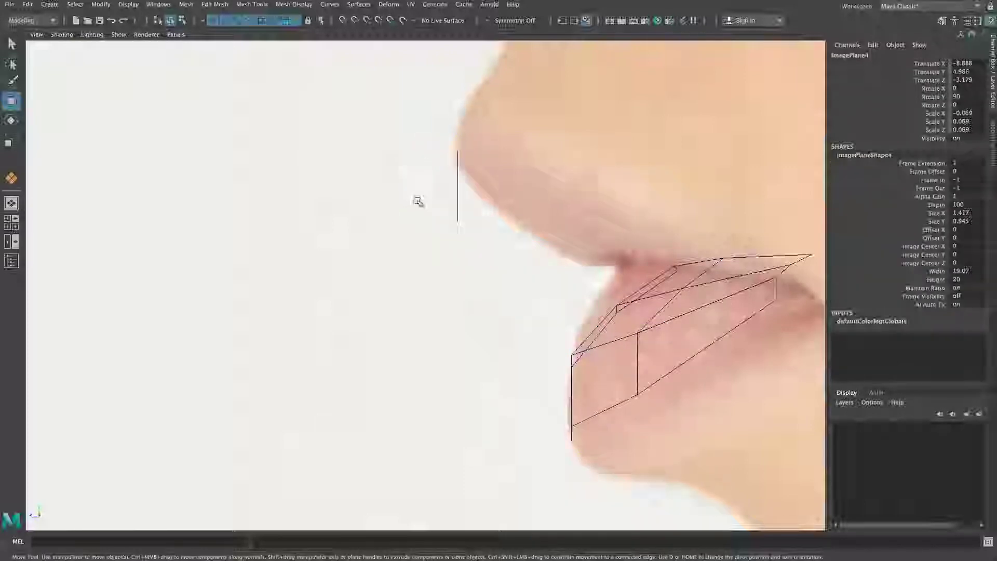
left_click(458, 174)
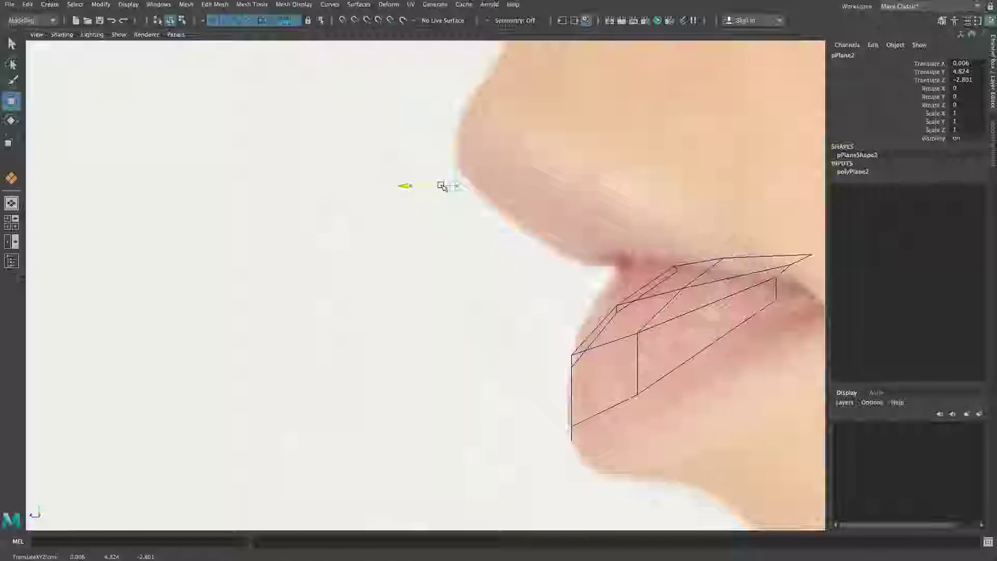
left_click_drag(436, 187, 434, 185)
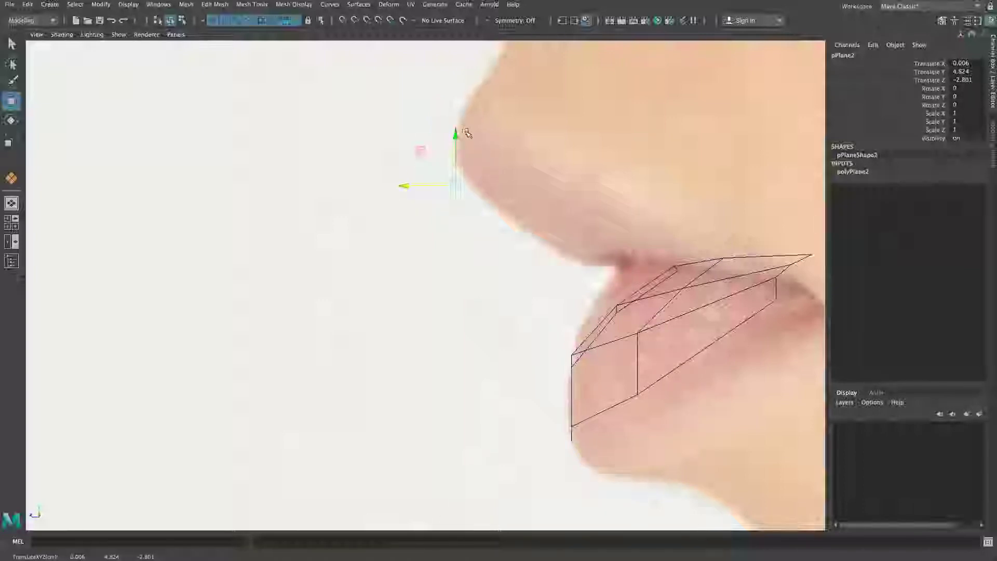
left_click_drag(456, 137, 456, 135)
Return the plane to object mode and shift it outward along the upper lip to about X 0.018 in the front view.
right_click_drag(455, 210, 407, 212)
left_click_drag(466, 210, 487, 199)
key("space")
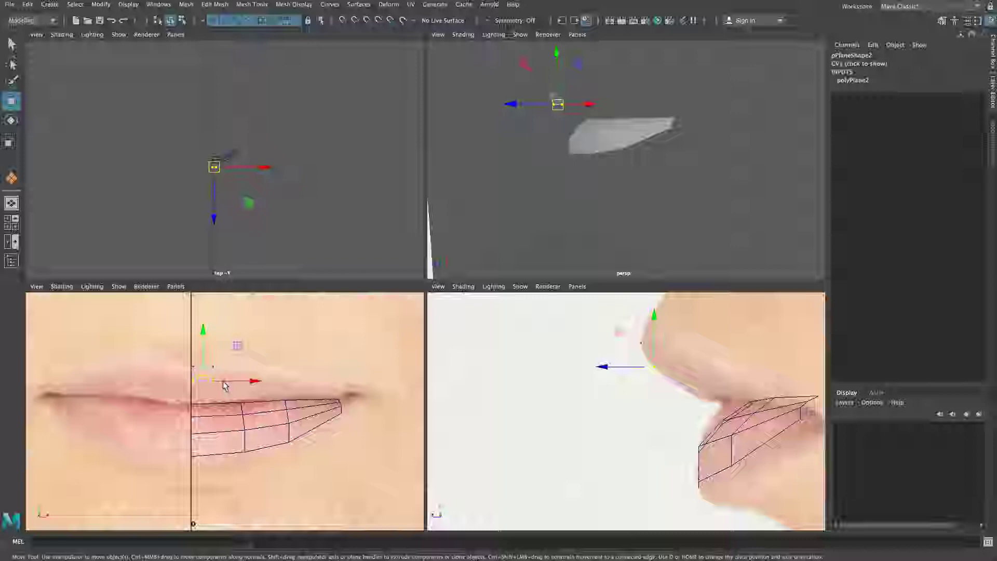
right_click(207, 370)
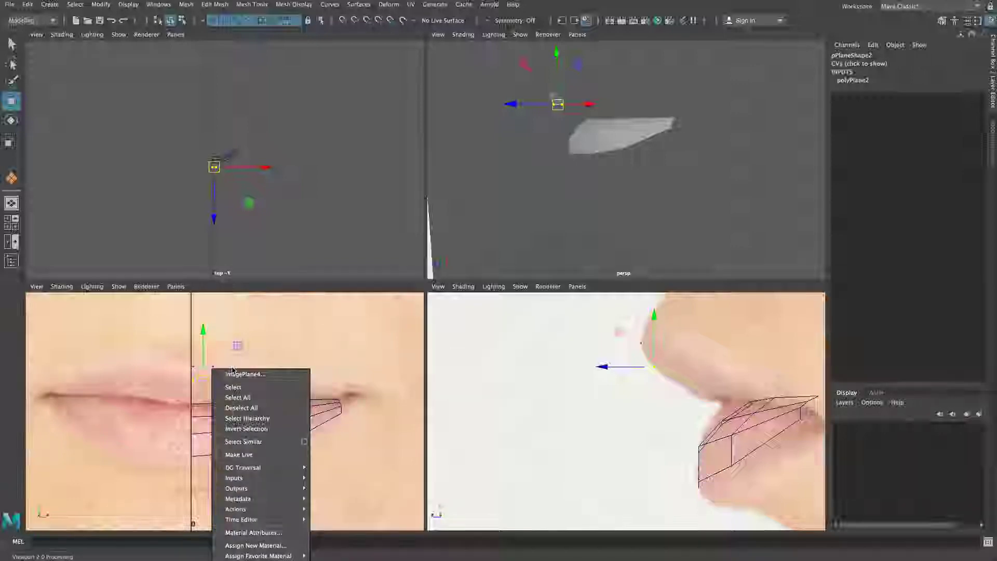
key("space")
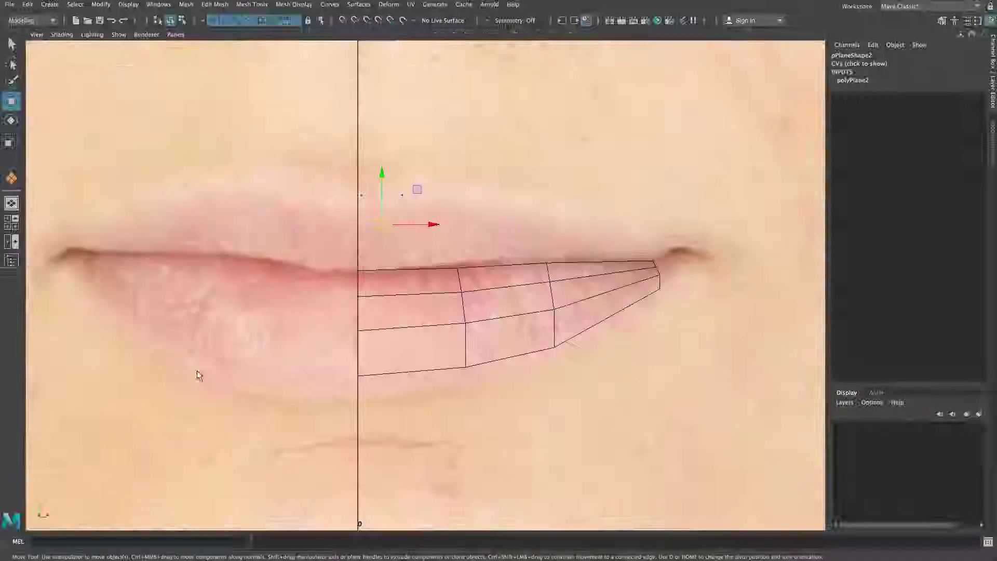
right_click_drag(402, 197, 442, 182)
left_click_drag(407, 216, 451, 222)
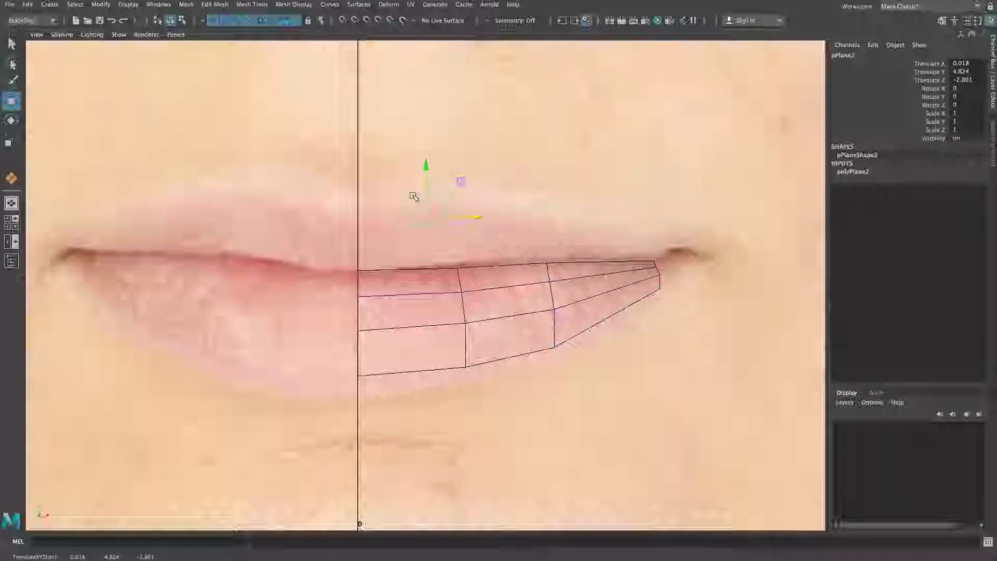
Raise the plane to about Y 4.826 and push its lower vertices back to follow the upper-lip profile in the side view.
key("space")
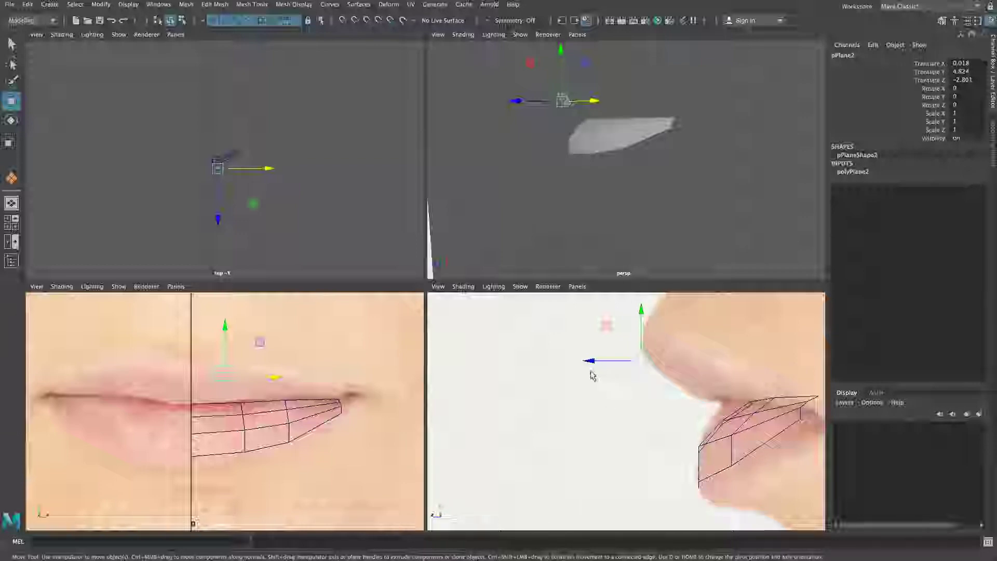
key("space")
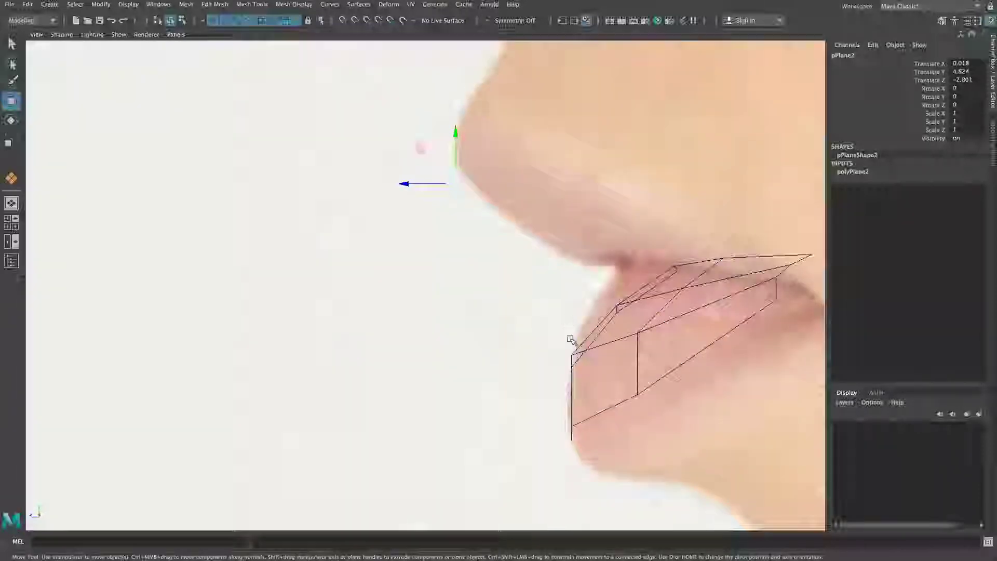
left_click_drag(456, 164, 456, 158)
right_click_drag(467, 162, 428, 162)
mouse_move(457, 206)
left_mouse_down()
mouse_move(510, 179)
mouse_move(450, 188)
left_mouse_up()
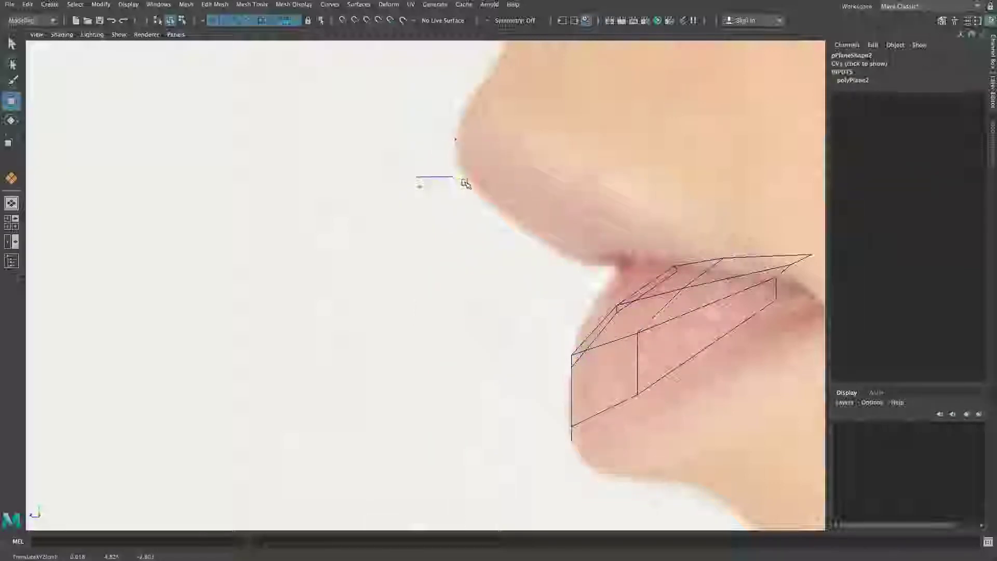
left_click_drag(464, 179, 464, 180)
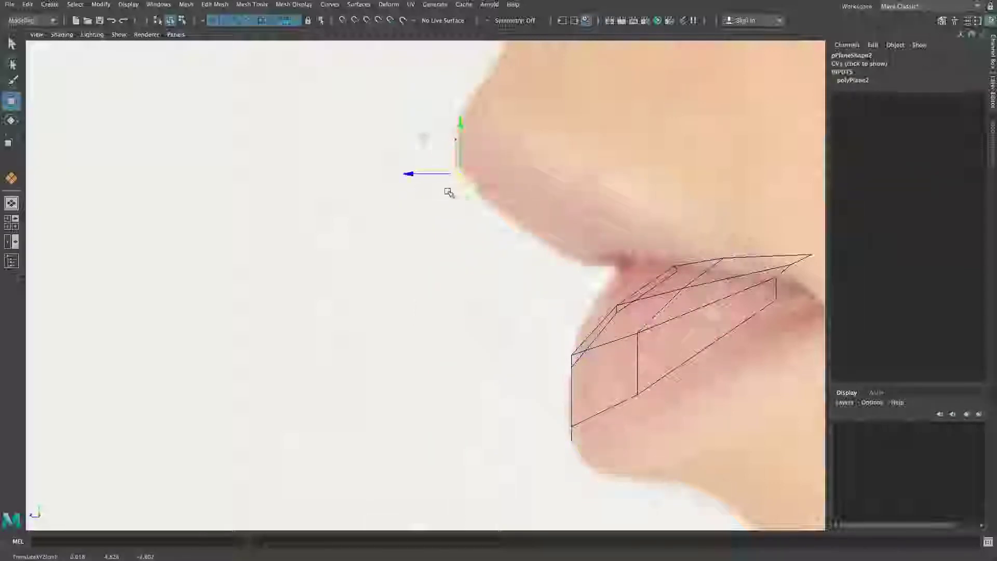
Return the plane to object mode and shift it slightly toward the centre line to about X 0.017 in the front view.
key("space")
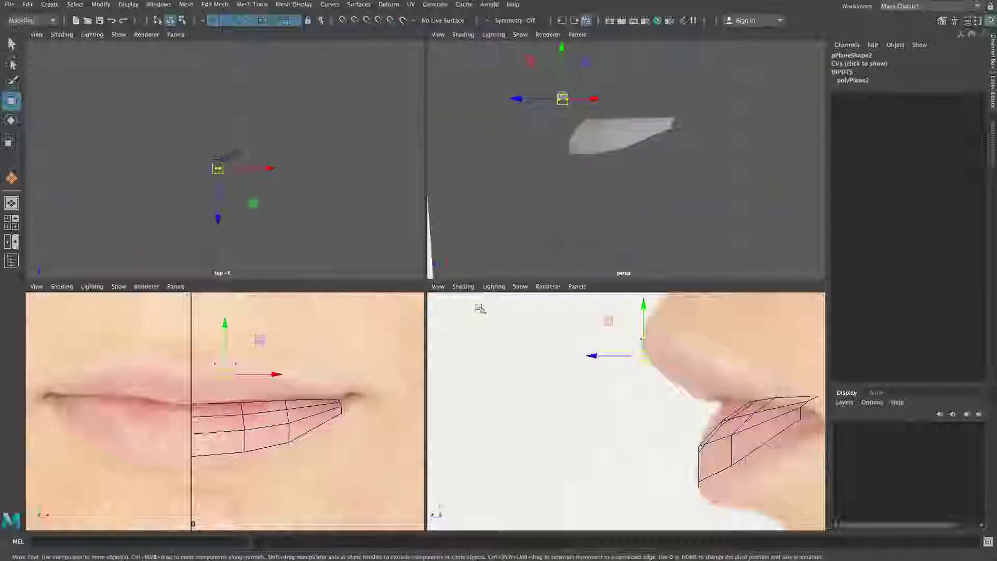
key("space")
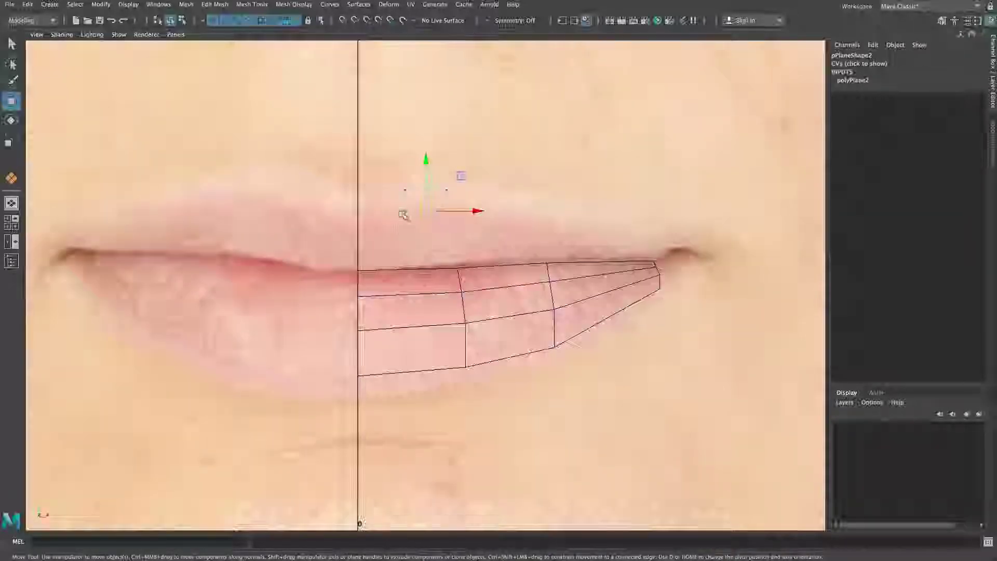
right_click(406, 192)
left_click(457, 175)
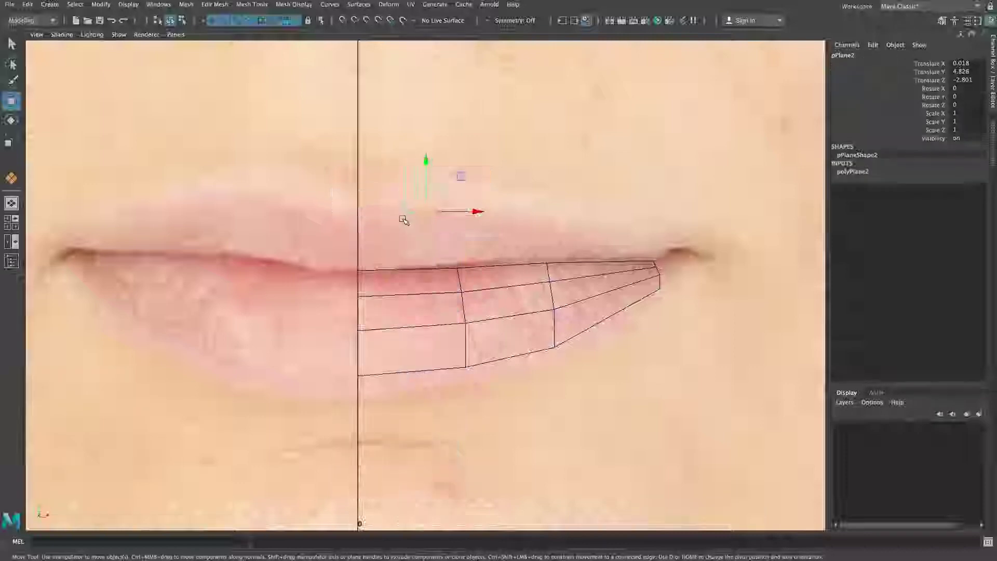
middle_click_drag(389, 329, 409, 354, "alt")
right_click_drag(372, 345, 476, 343, "alt")
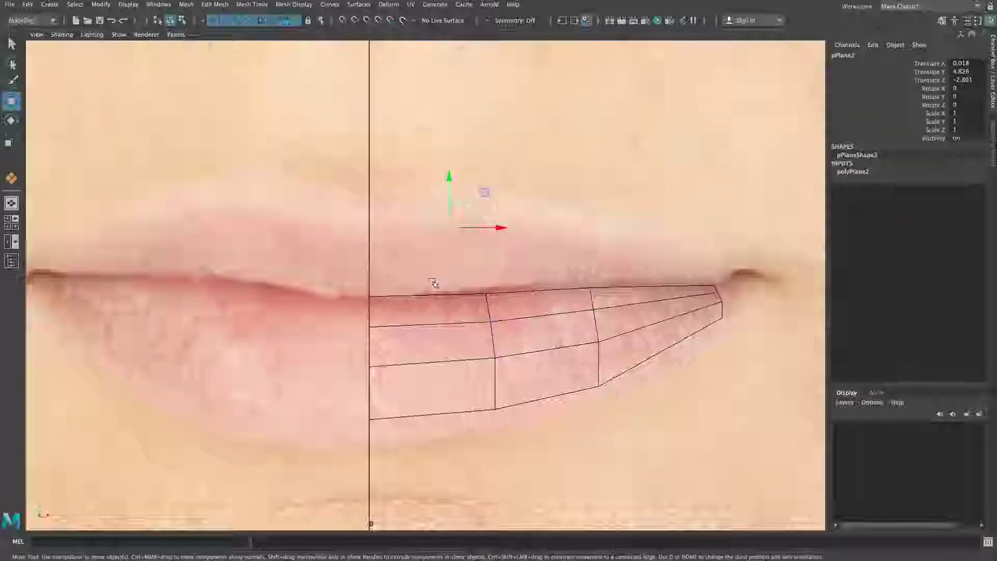
left_click(389, 227)
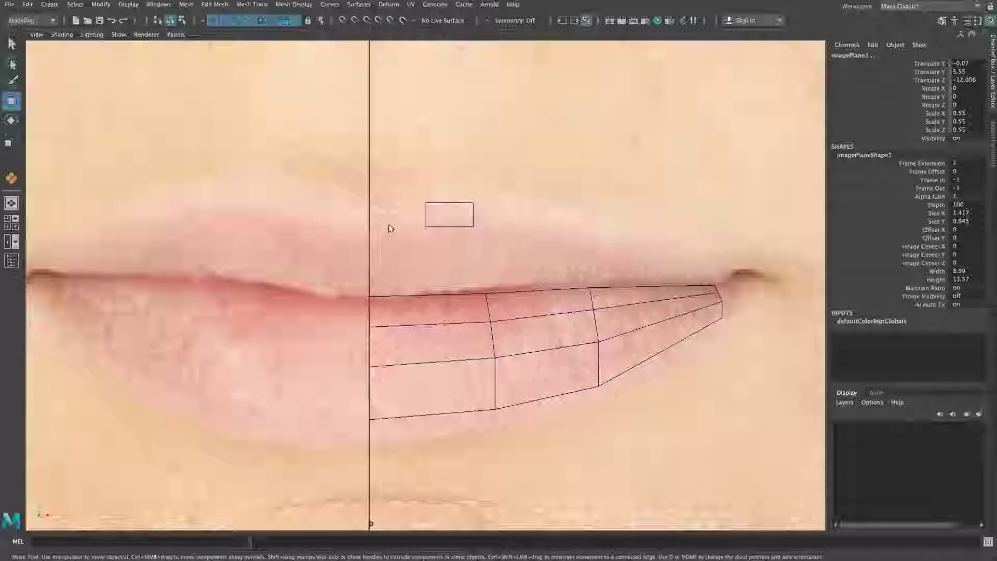
left_click(426, 216)
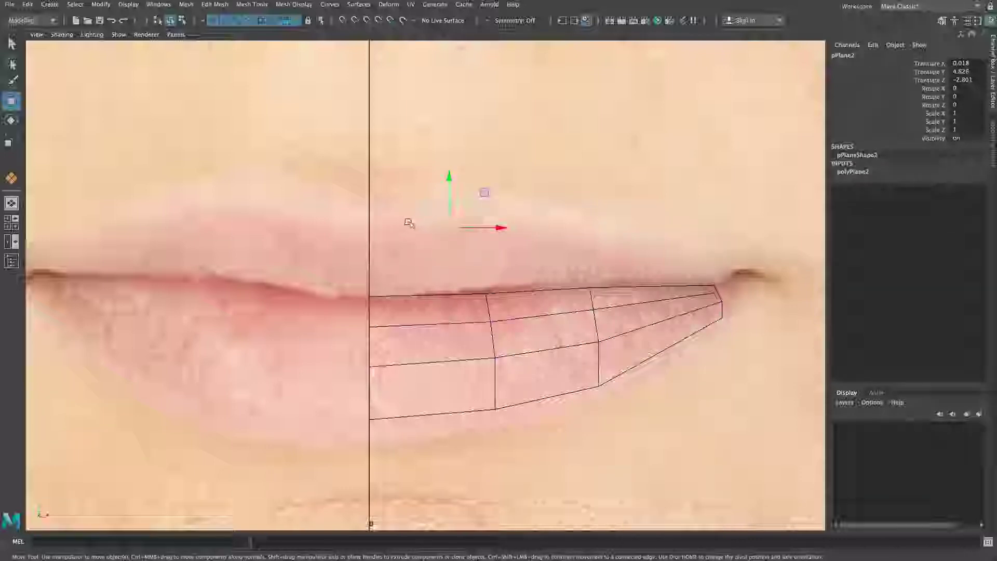
left_click_drag(464, 227, 469, 227)
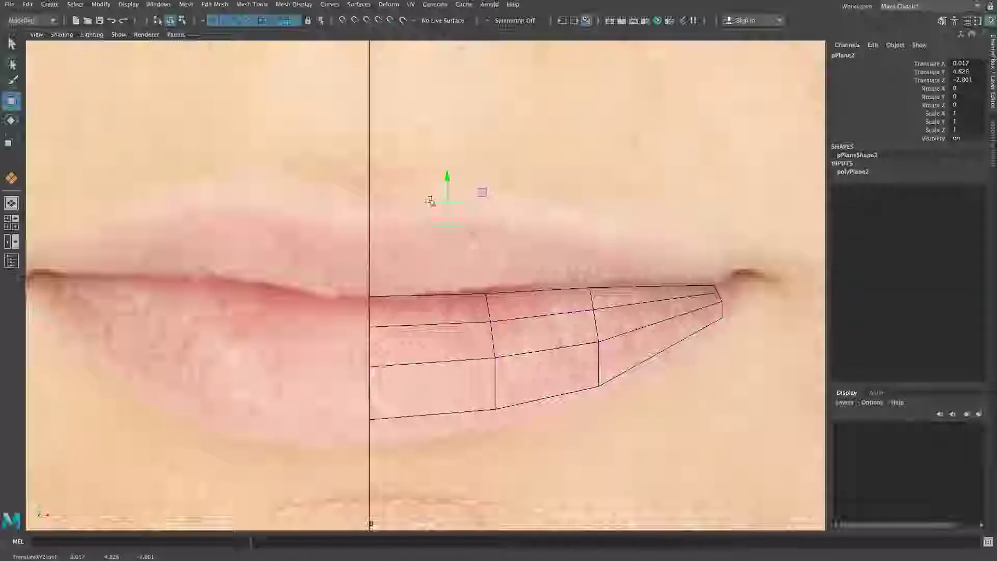
Extrude the plane's inner edge about 0.012 to the centre line of the upper lip.
right_click_drag(426, 201, 424, 176)
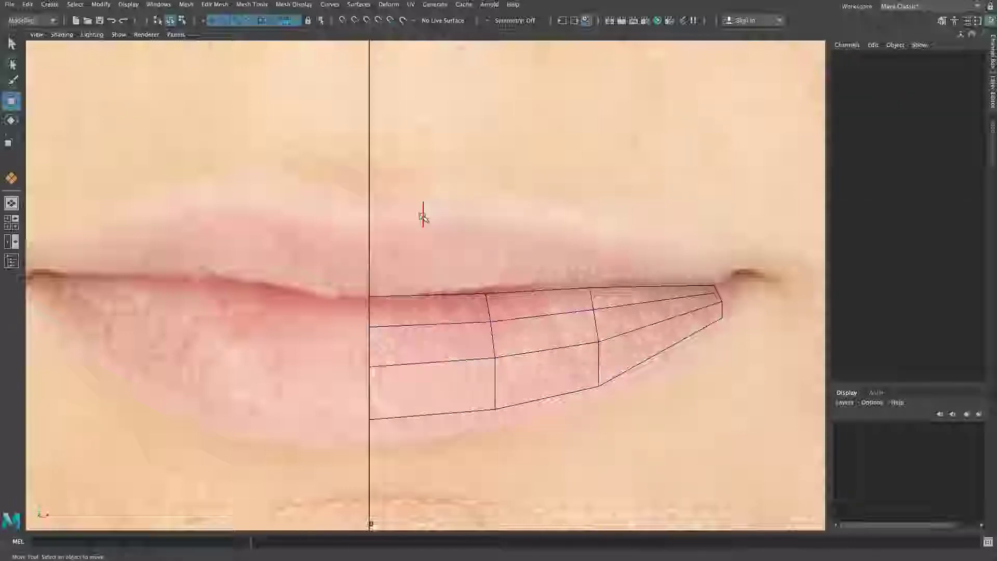
left_click(422, 215)
left_click(210, 6)
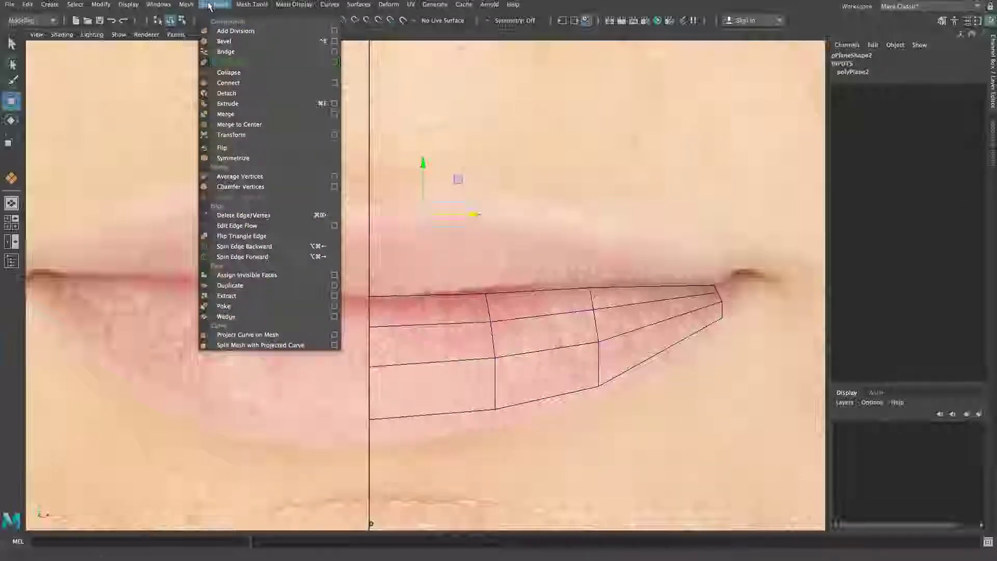
left_click(227, 103)
left_click_drag(406, 215, 354, 215)
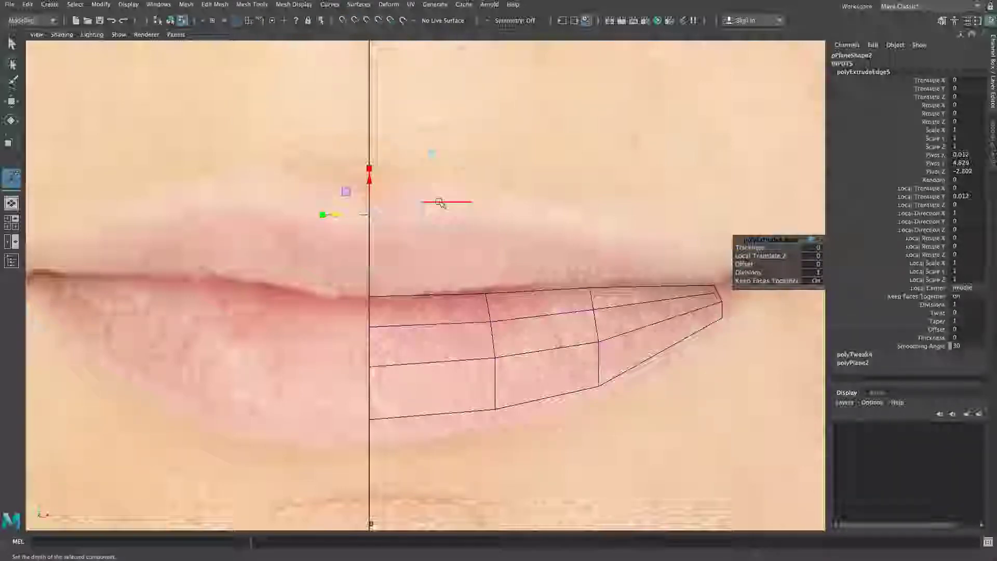
left_click(467, 268)
middle_click_drag(473, 271, 324, 283, "alt")
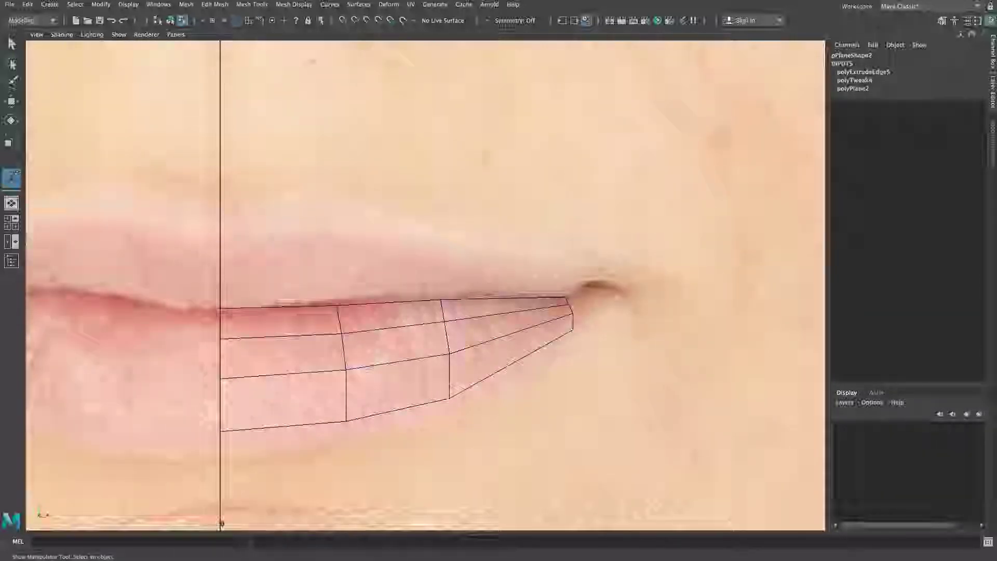
Check the Face_wireframe_front reference image and extrude the plane's outer edge in three consecutive segments along the upper lip toward the mouth corner.
left_click_drag(996, 2, 644, 2)
left_click_drag(579, 1, 298, 26)
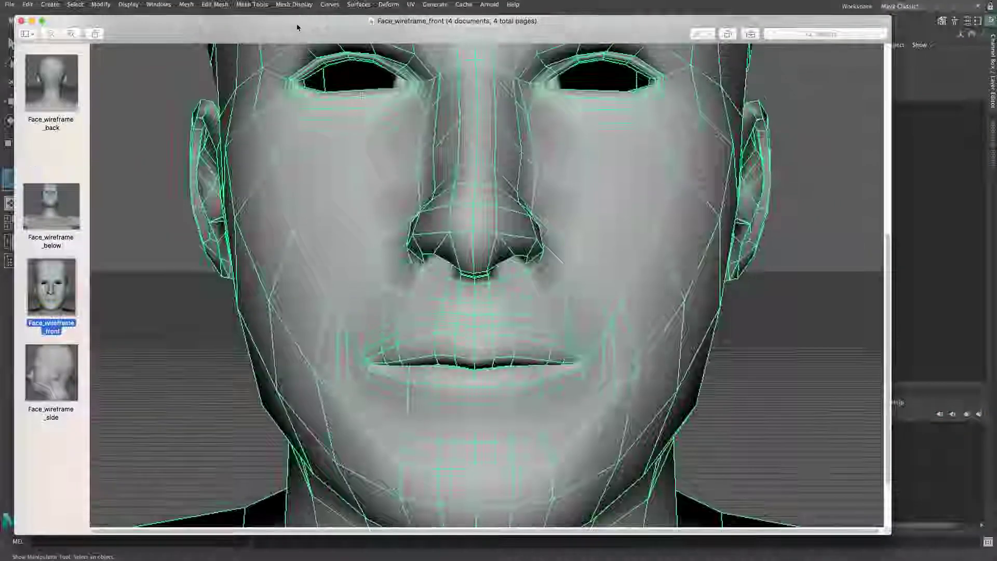
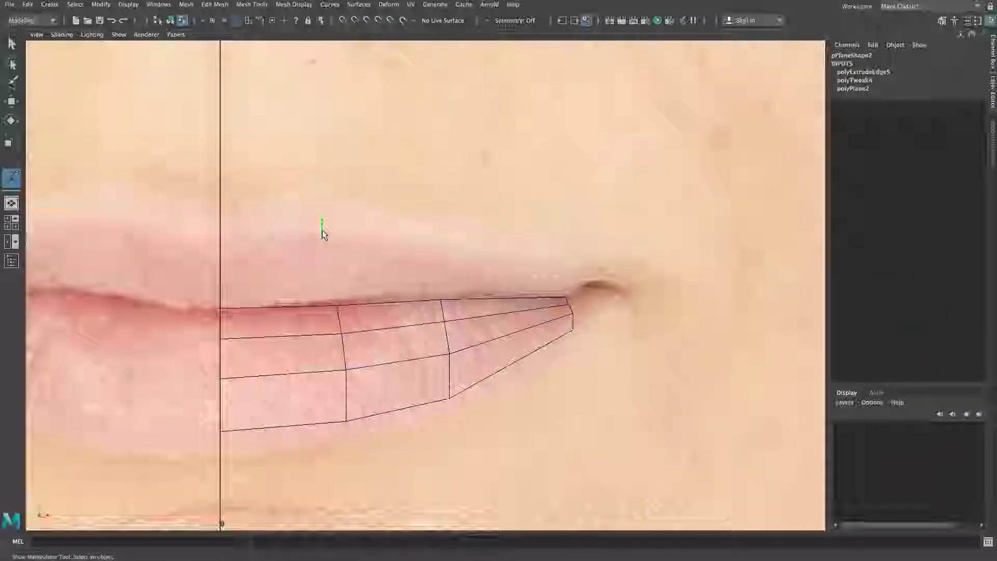
left_click(214, 4)
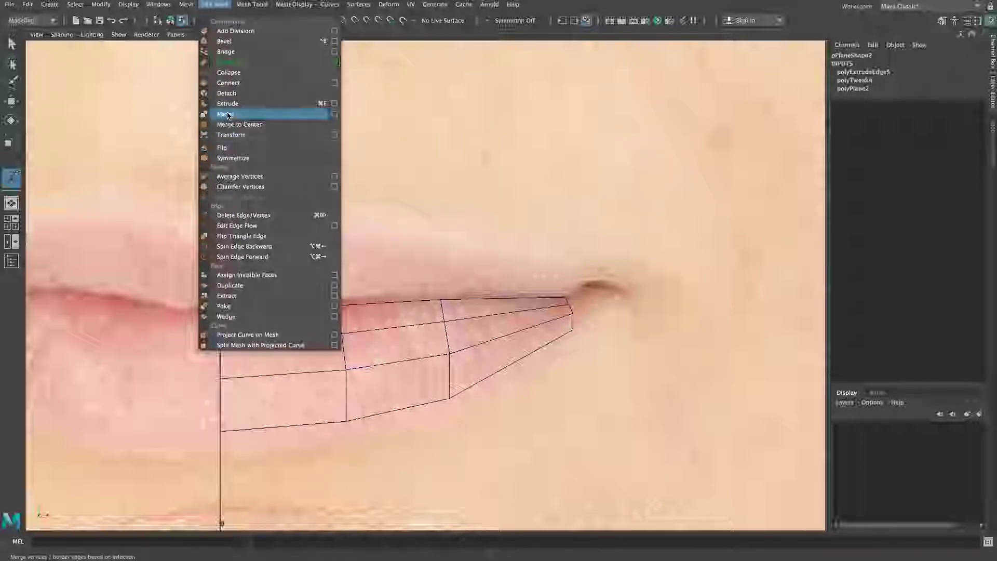
left_click(228, 104)
left_click_drag(341, 227, 414, 245)
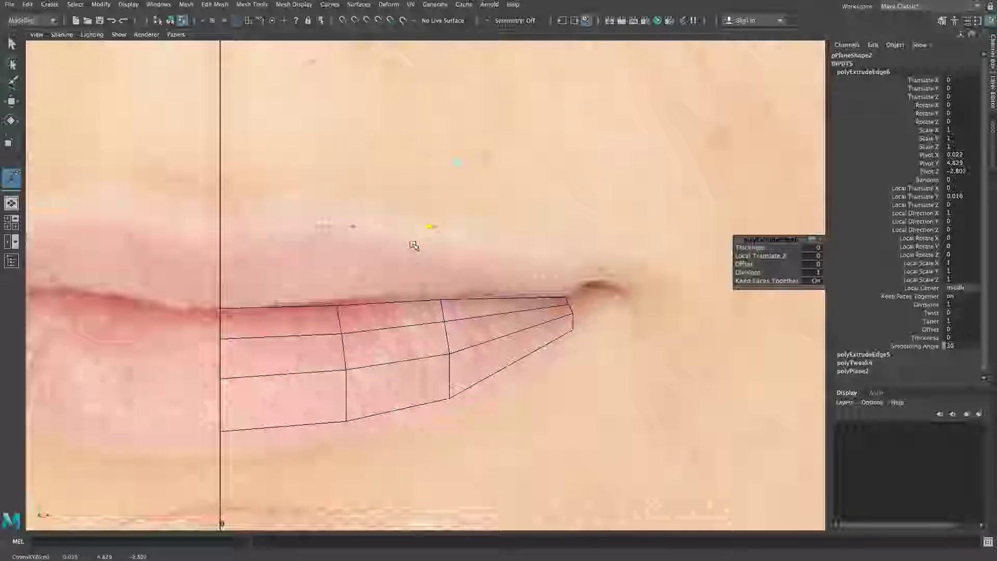
key("g")
left_click_drag(425, 227, 586, 248)
key("g")
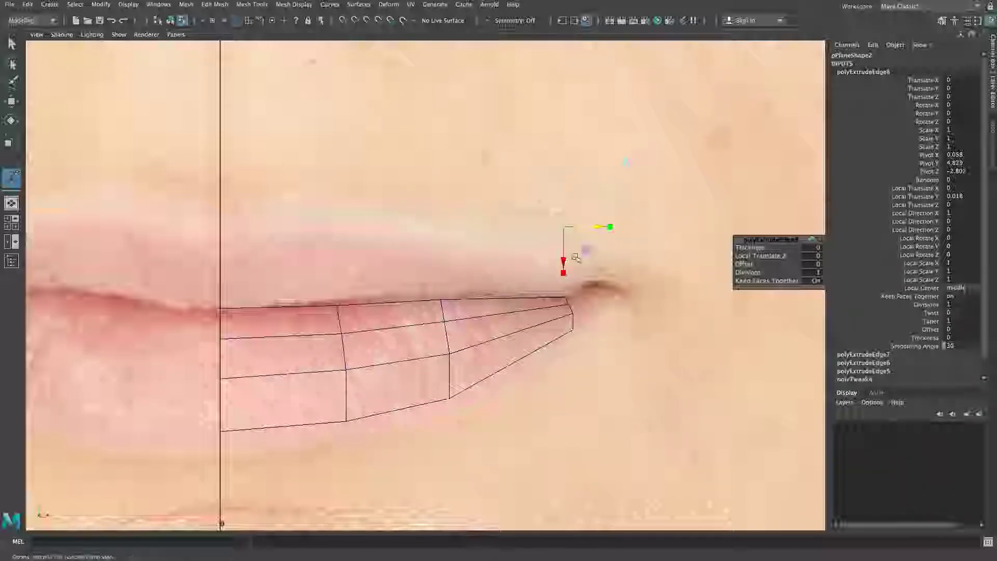
In vertex mode, lower the strip's centre-line vertex pair to about Y 4.824 to match the dip in the upper lip.
right_click_drag(390, 216, 332, 214)
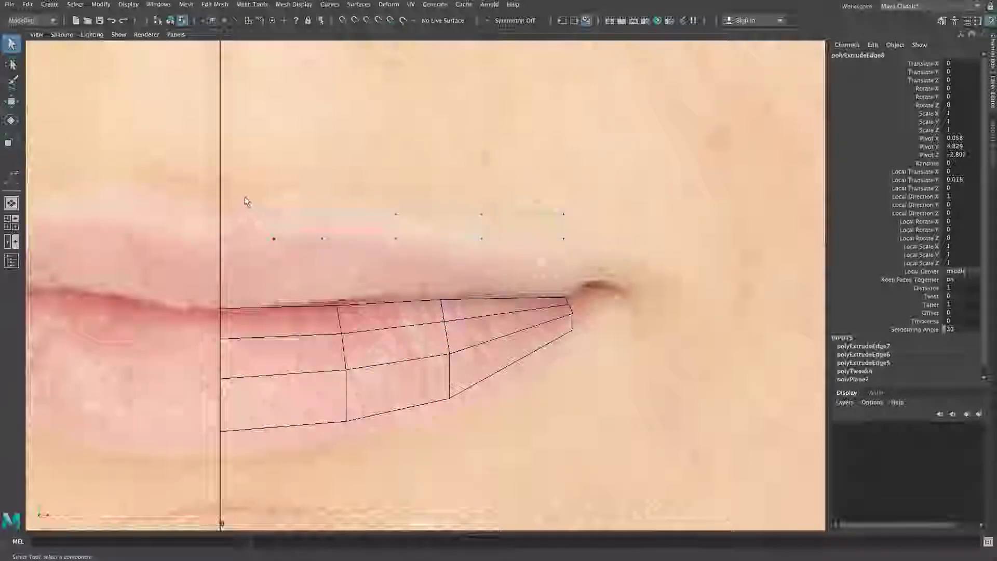
left_click_drag(245, 199, 292, 255)
key("w")
left_click_drag(220, 189, 220, 205)
left_click_drag(222, 239, 220, 233)
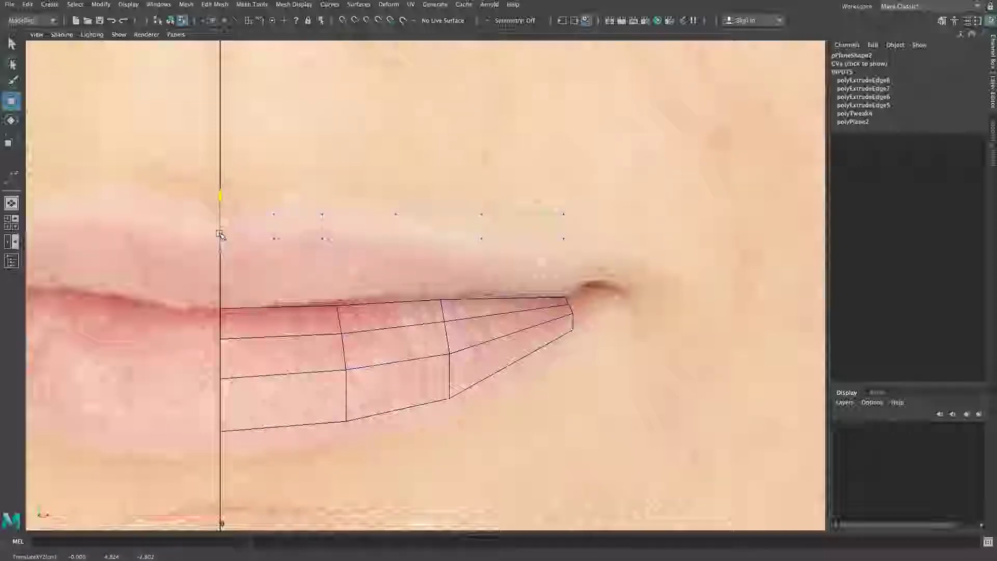
left_click(322, 215)
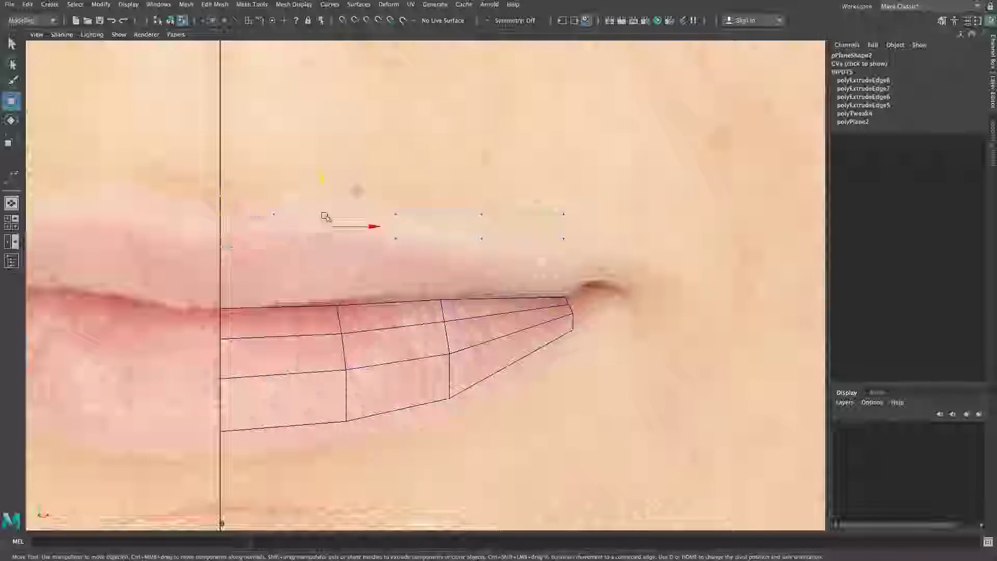
left_click_drag(322, 204, 322, 205)
Lower the three outer vertex columns along the upper-lip outline, bringing the mouth-corner pair to about Y 4.814.
left_click_drag(382, 270, 395, 204)
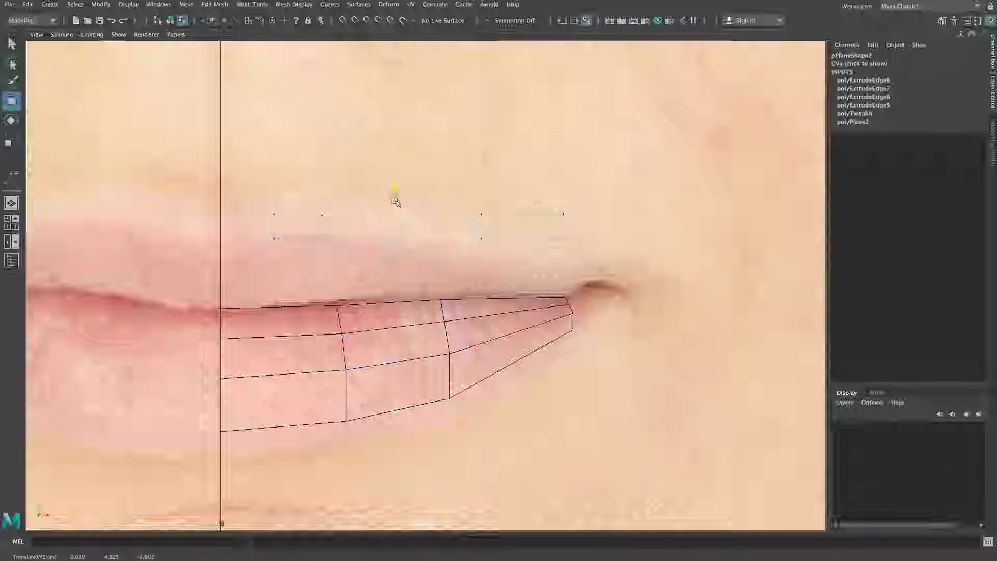
left_click_drag(494, 204, 488, 243)
left_click_drag(594, 196, 552, 261)
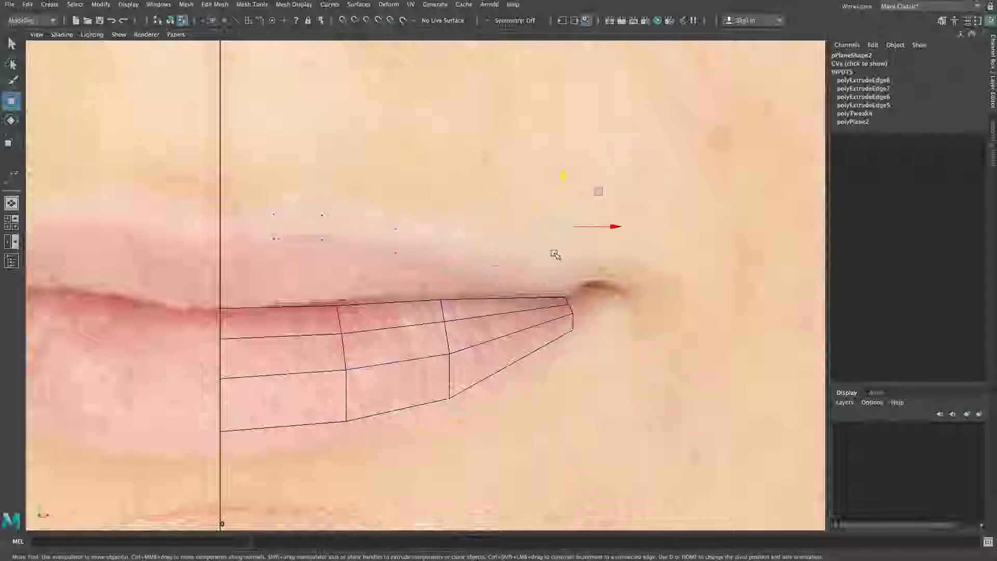
left_click_drag(563, 192, 567, 258)
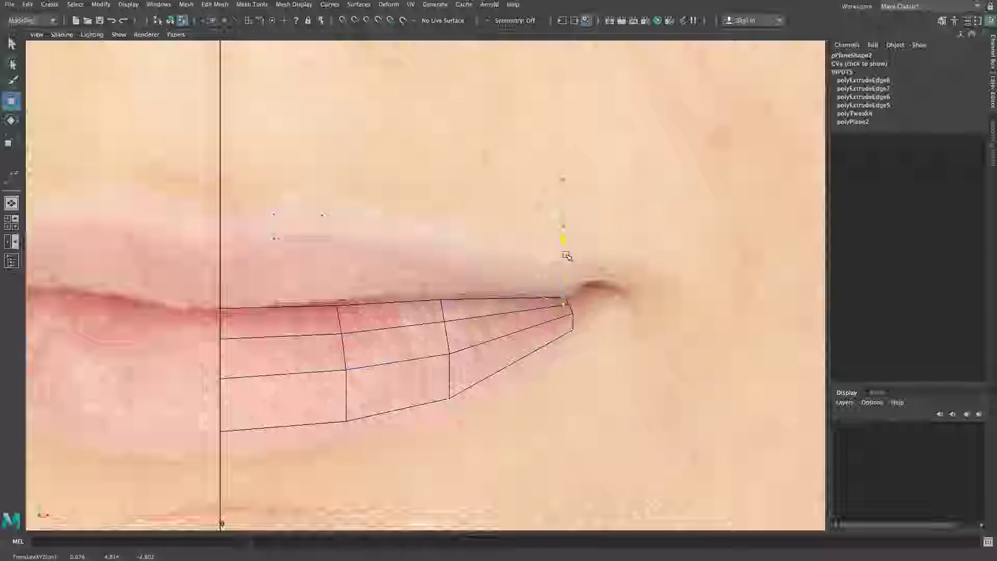
left_click_drag(567, 248, 567, 250)
Fine-tune the upper and lower vertices of the outer columns so the strip narrows toward the mouth corner along the lip border.
left_click(480, 275)
left_click_drag(485, 244, 483, 242)
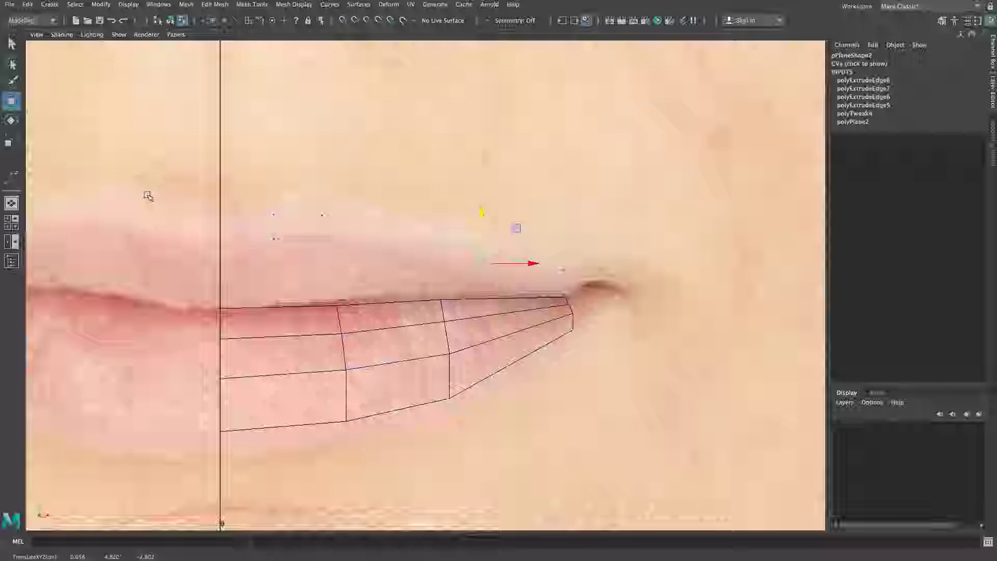
left_click_drag(414, 216, 394, 222)
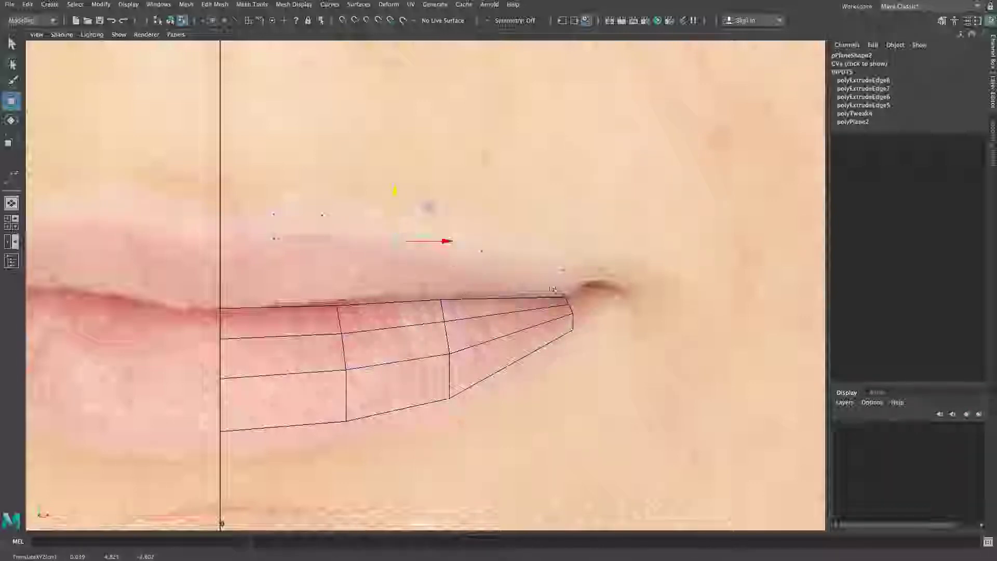
left_click_drag(585, 265, 484, 272)
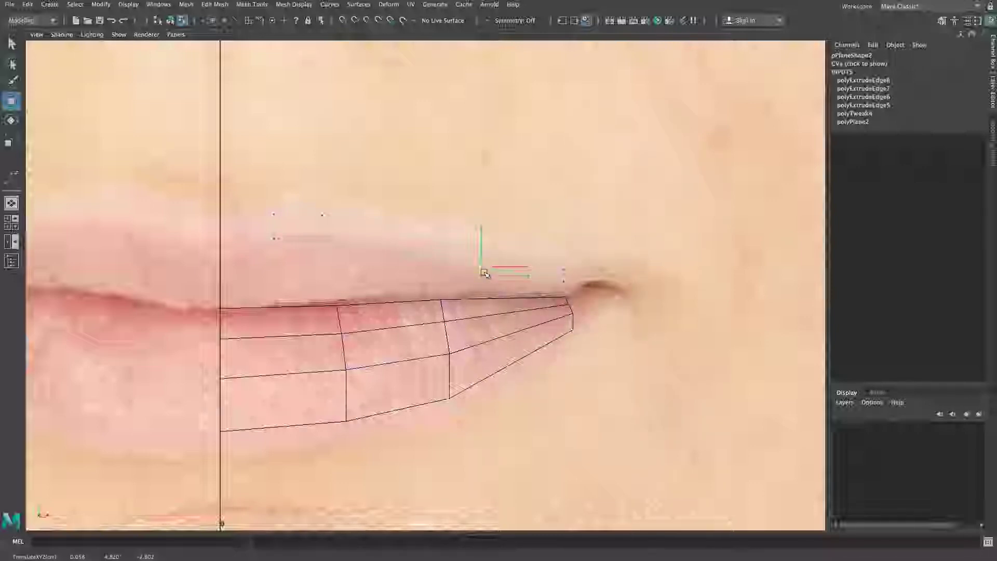
left_click_drag(484, 273, 484, 273)
mouse_move(412, 245)
left_mouse_down()
mouse_move(384, 264)
mouse_move(403, 257)
left_mouse_up()
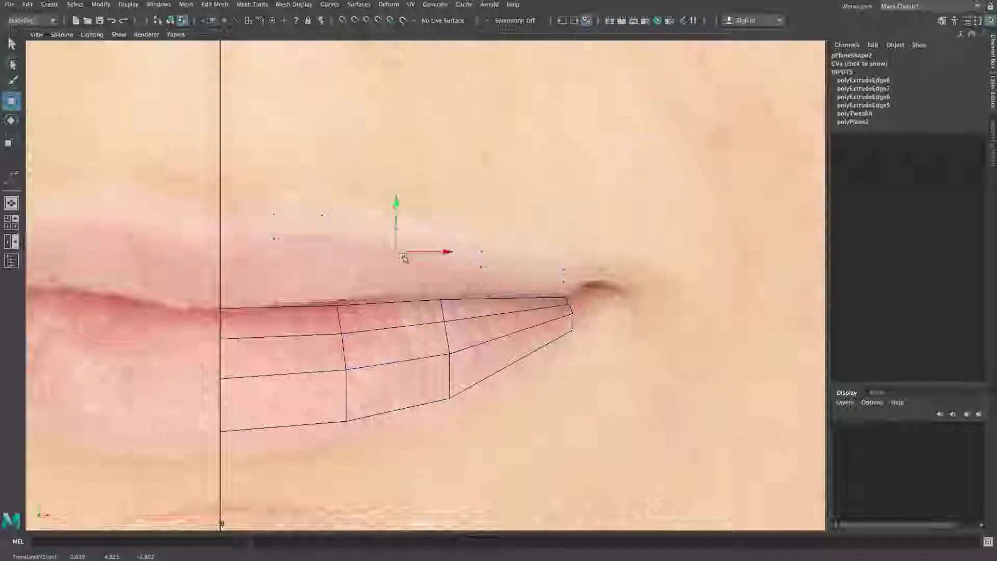
left_click_drag(339, 228, 312, 254)
Extrude the strip's entire lower edge chain downward by about 0.003 in the perspective view.
key("space")
key("space")
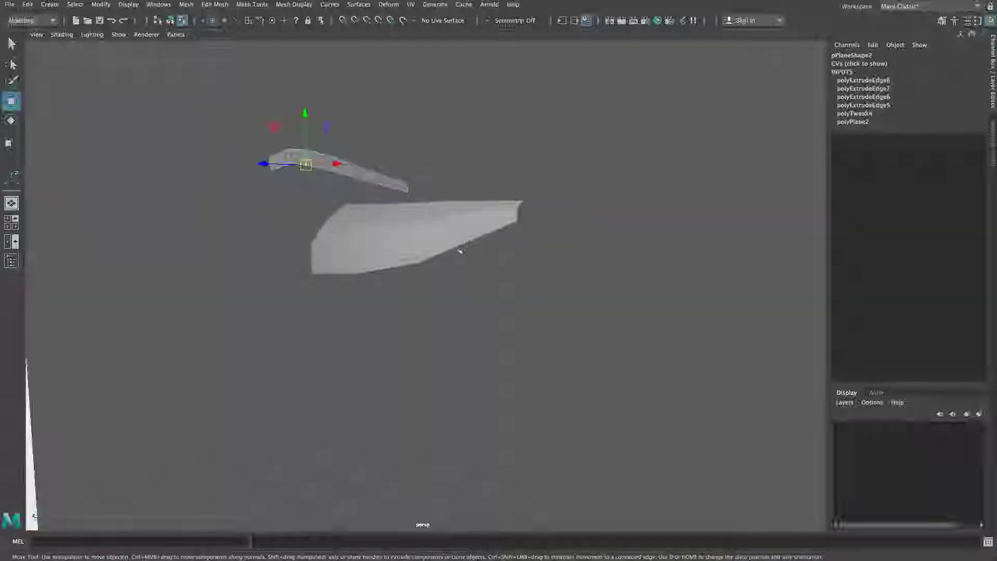
left_click_drag(481, 306, 425, 272, "alt")
key("space")
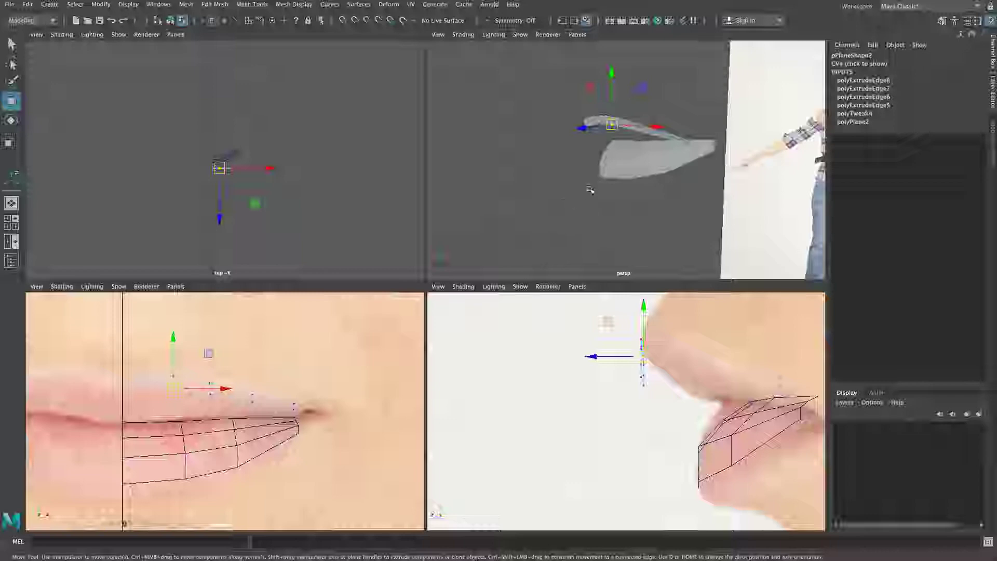
key("space")
left_click_drag(552, 207, 500, 224, "alt")
right_click_drag(501, 225, 545, 240, "alt")
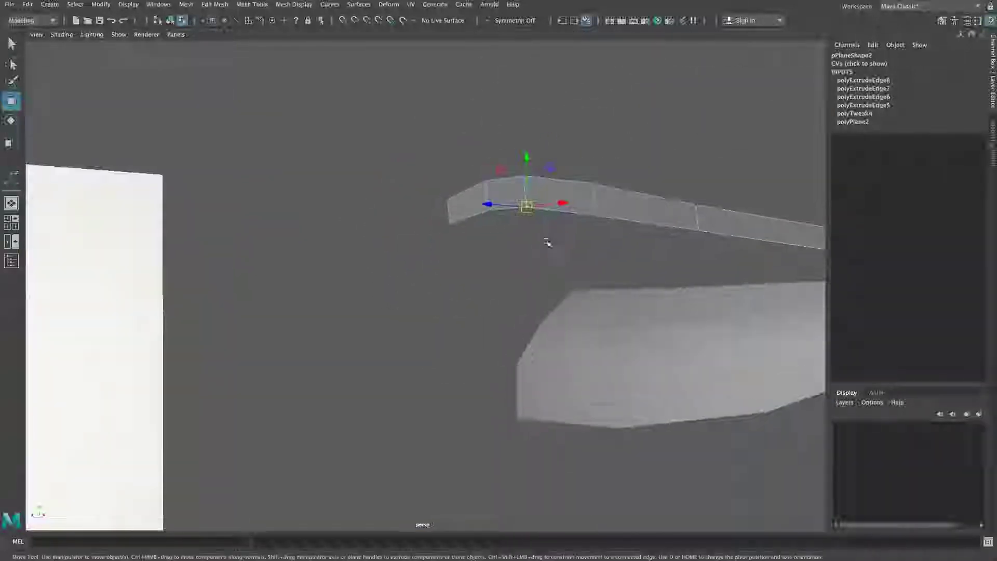
middle_click_drag(545, 240, 528, 237, "alt")
right_click_drag(452, 180, 452, 157)
left_click(321, 201)
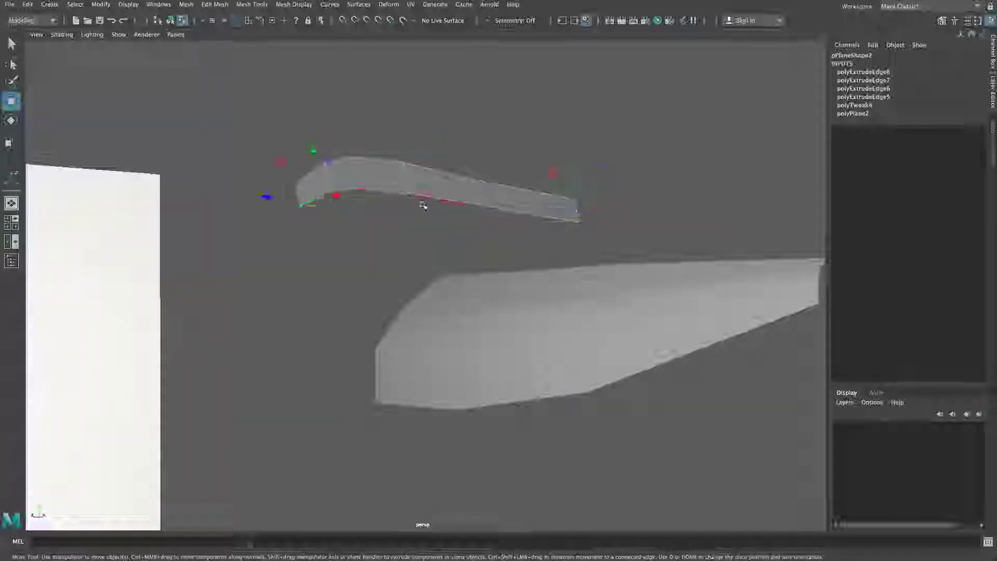
left_click(509, 212, "shift")
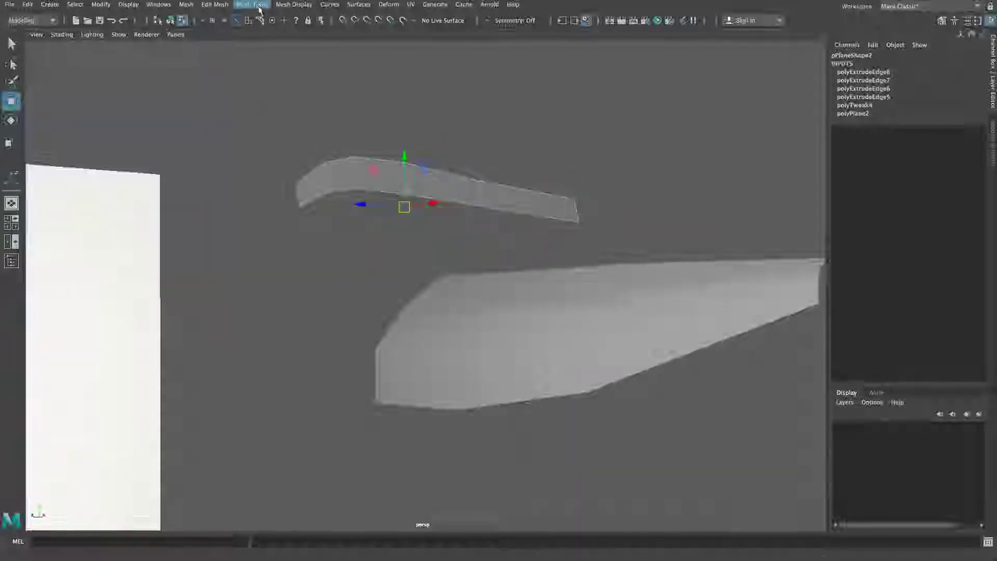
left_click(222, 7)
left_click(228, 104)
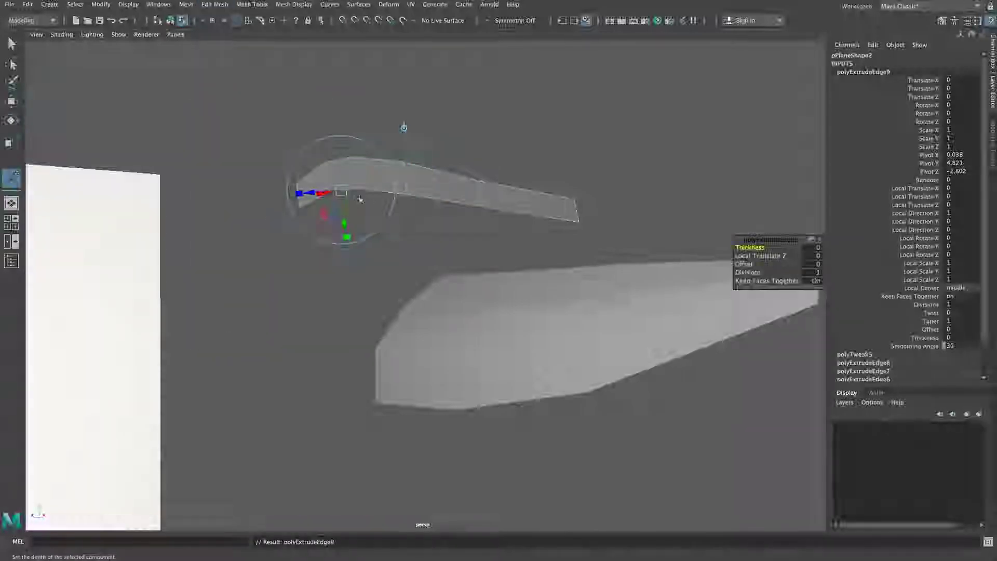
left_click_drag(346, 210, 350, 226)
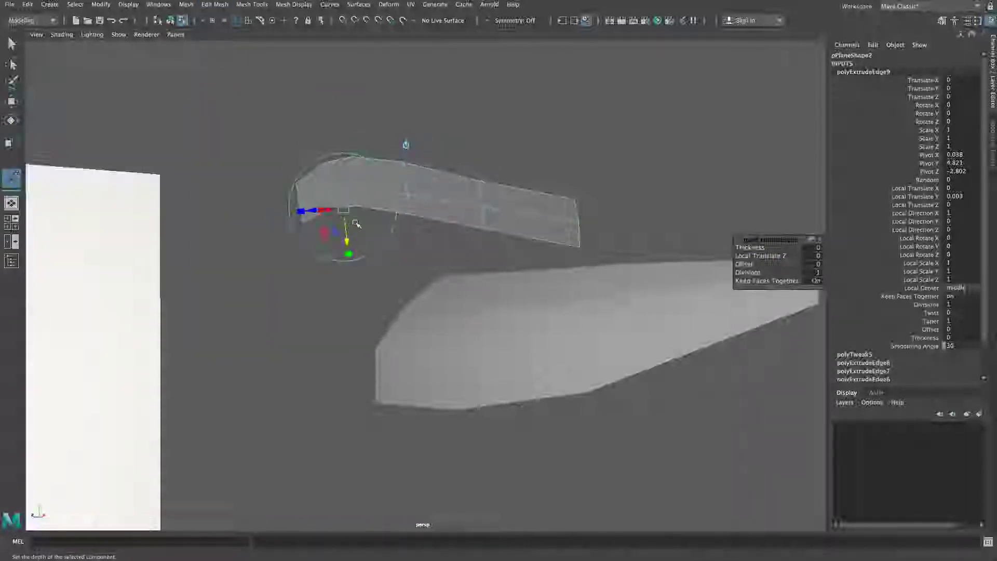
Extend the lower edge extrusion to about 0.008 and push it back about 0.006 to follow the upper-lip profile.
key("space")
key("space")
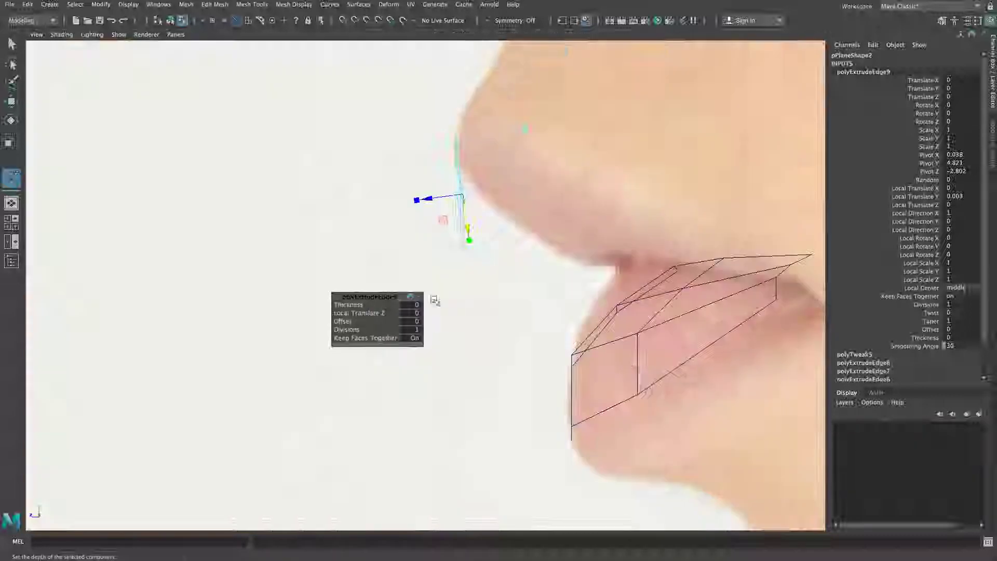
left_click_drag(433, 198, 447, 198)
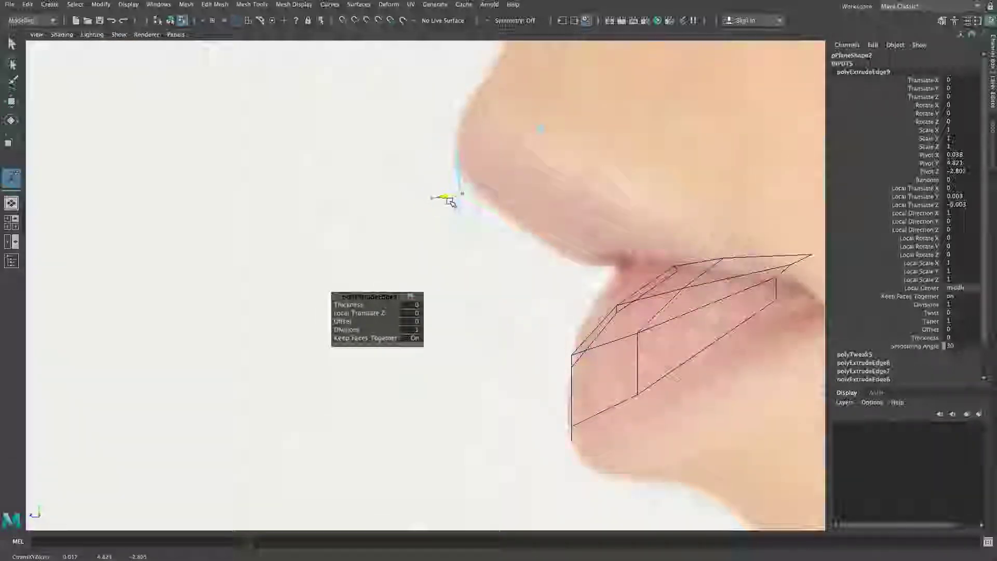
mouse_move(448, 203)
left_mouse_down()
mouse_move(440, 203)
mouse_move(450, 208)
left_mouse_up()
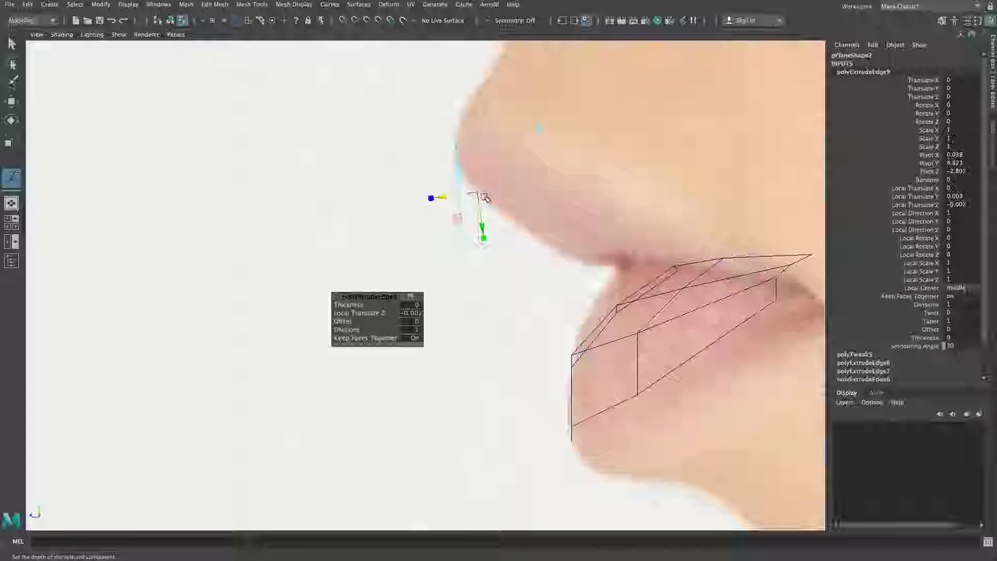
key("space")
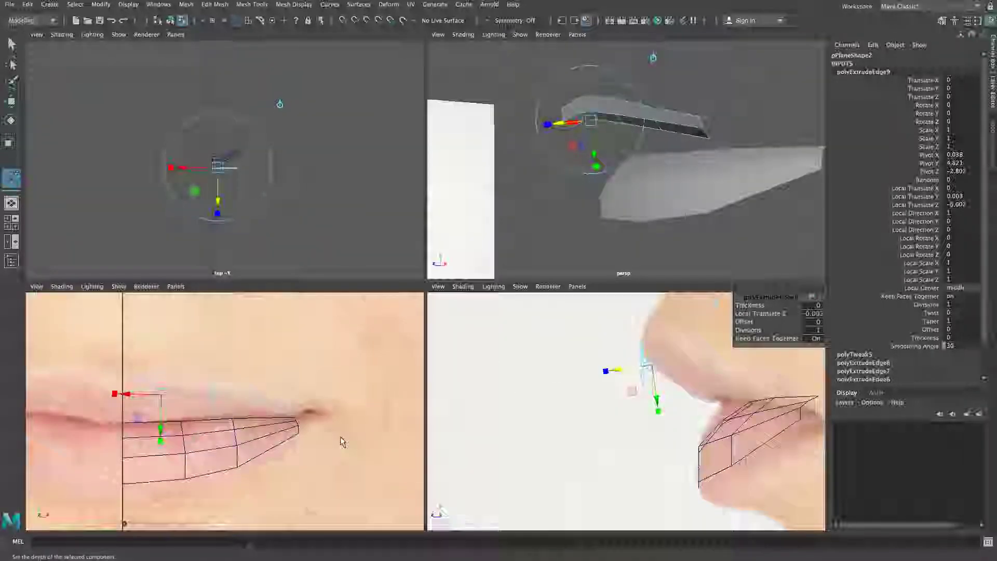
left_click_drag(160, 414, 161, 427)
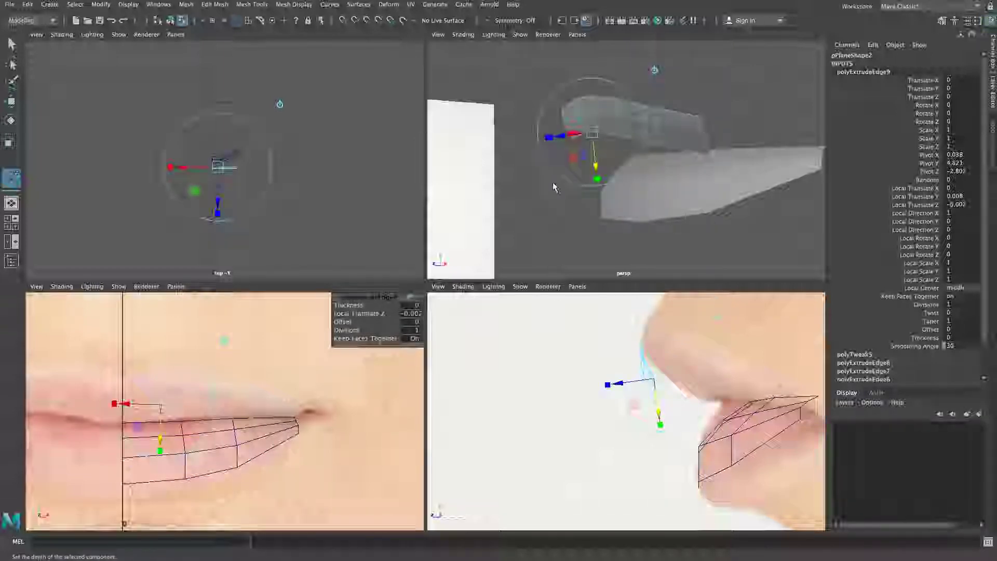
key("space")
left_click_drag(464, 222, 480, 227)
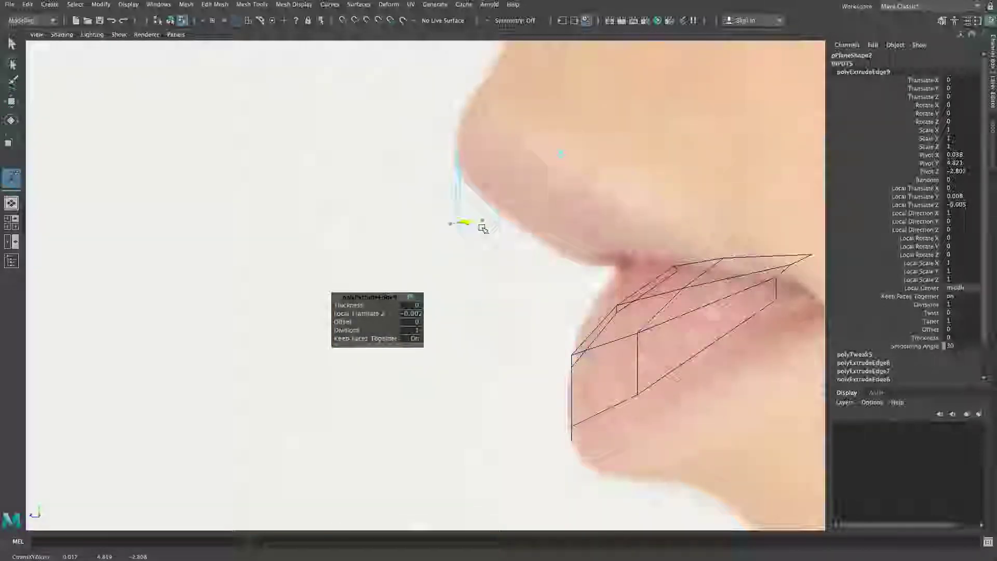
left_click_drag(483, 228, 483, 228)
Return to vertex mode in the front view and move the extrusion's innermost lower vertex onto the centre line with grid snapping.
key("space")
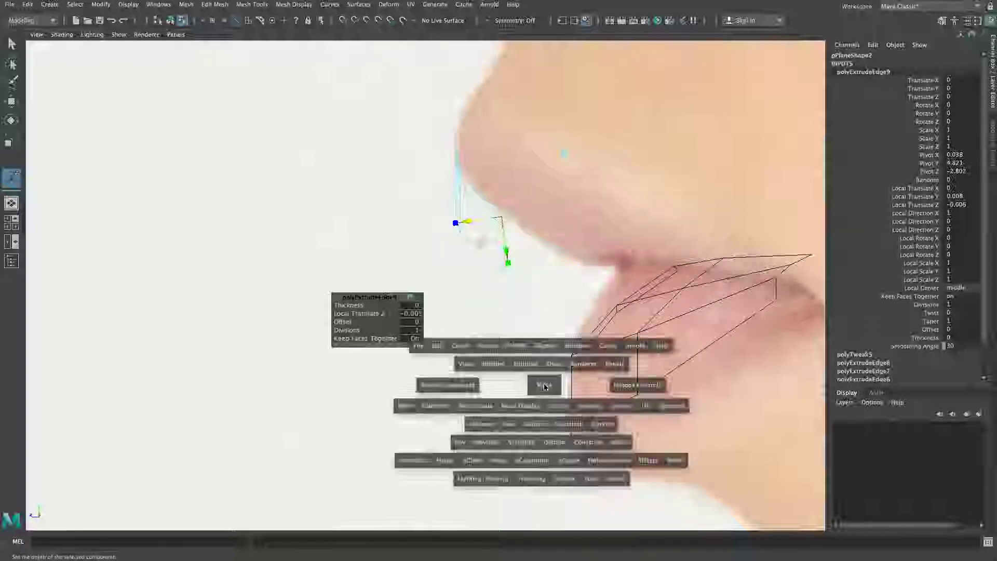
key("space")
right_click_drag(305, 357, 423, 362, "alt")
middle_click_drag(422, 363, 499, 355, "alt")
right_click_drag(442, 232, 355, 243)
key("q")
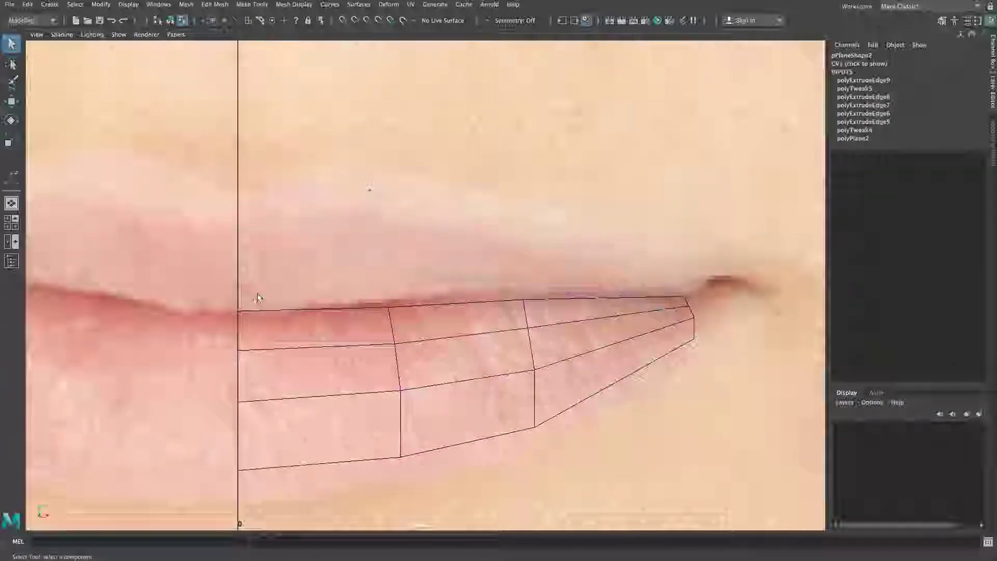
key("w")
key("x")
left_click_drag(265, 271, 241, 275)
Reposition the extrusion's intermediate lower vertices closer to the mouth opening in the front view.
mouse_move(320, 252)
left_mouse_down()
mouse_move(292, 281)
mouse_move(312, 271)
left_mouse_up()
mouse_move(375, 253)
left_mouse_down()
mouse_move(359, 279)
mouse_move(375, 272)
left_mouse_up()
mouse_move(471, 261)
left_mouse_down()
mouse_move(442, 289)
mouse_move(473, 279)
left_mouse_up()
mouse_move(580, 282)
left_mouse_down()
mouse_move(562, 303)
mouse_move(579, 284)
left_mouse_up()
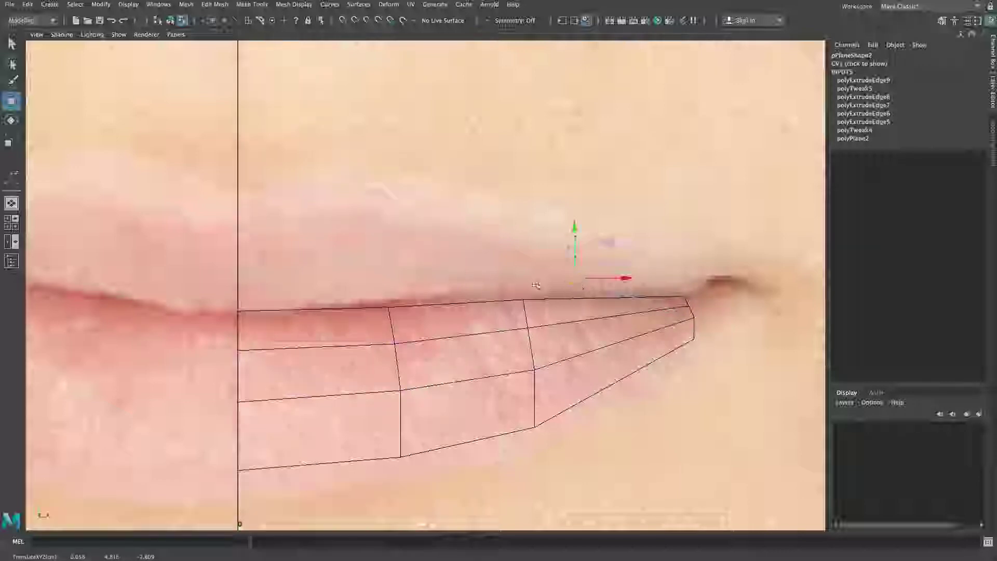
left_click(467, 276)
left_click_drag(469, 279, 469, 275)
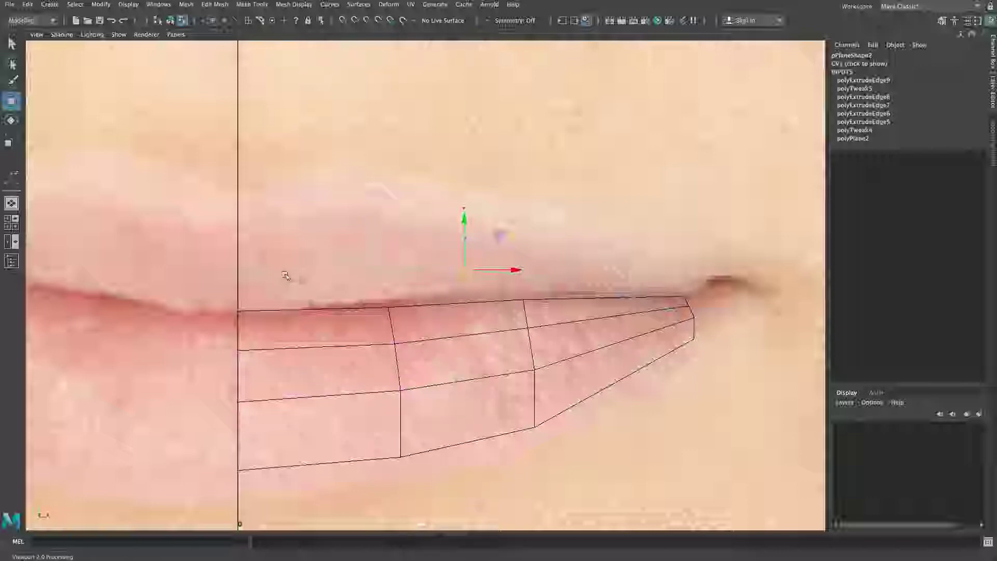
Adjust the two outermost lower vertices, placing the mouth-corner one at about X 0.076, Y 4.815.
left_click(575, 278)
left_click_drag(575, 279, 578, 282)
left_click(677, 312)
left_click_drag(676, 311, 687, 296)
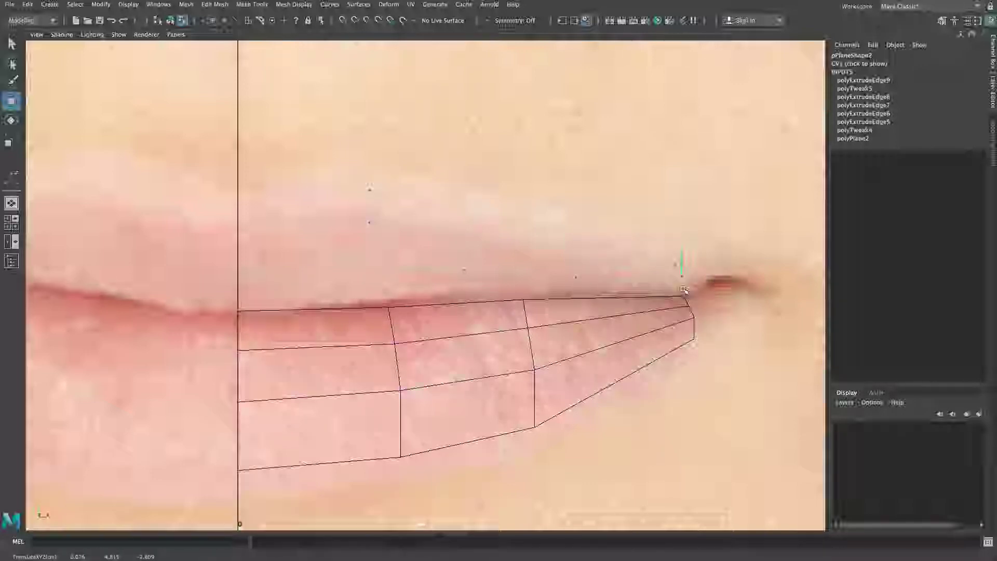
Inspect the upper-lip strip's shape and its gap to the lower lip in the perspective view.
key("space")
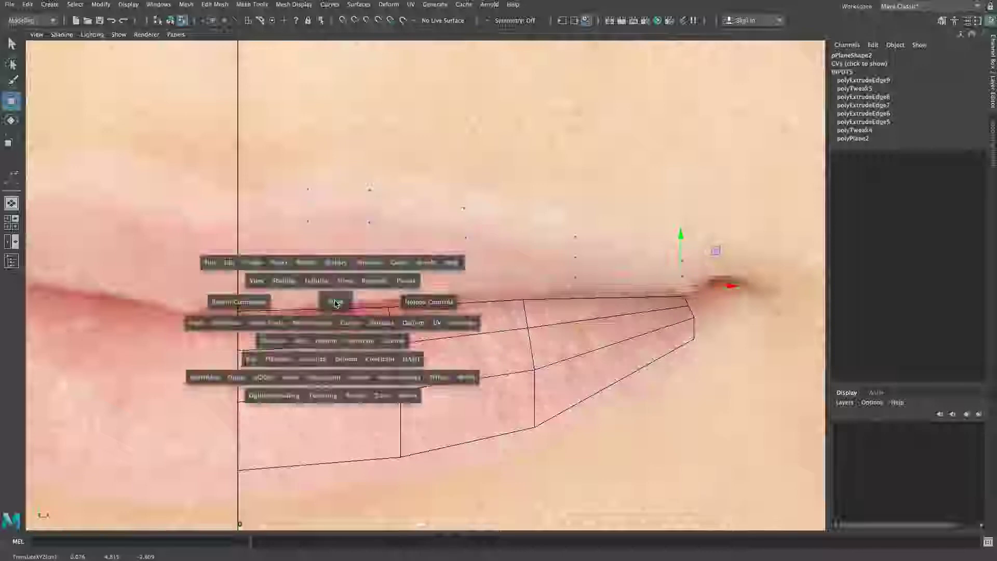
key("space")
left_click_drag(500, 242, 469, 240, "alt")
right_click_drag(543, 281, 476, 280, "alt")
left_click_drag(476, 281, 497, 281, "alt")
mouse_move(441, 282)
right_mouse_down("alt")
mouse_move(507, 288)
mouse_move(445, 282)
right_mouse_up("alt")
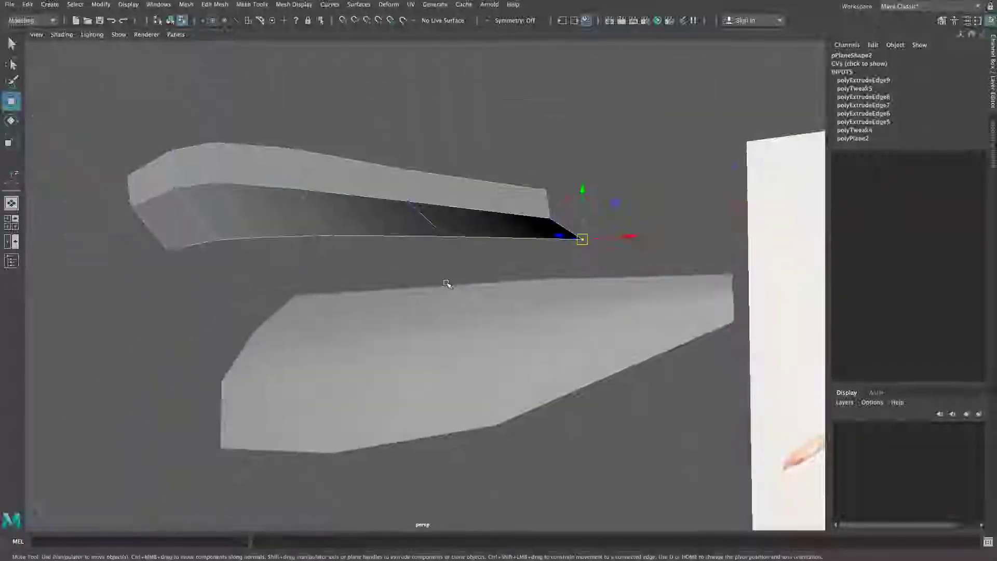
Switch to edge mode, select the lower border edges of the upper-lip strip, and extrude them.
right_click_drag(340, 211, 346, 180)
left_click(479, 239)
left_click(203, 244, "shift")
left_click(203, 6)
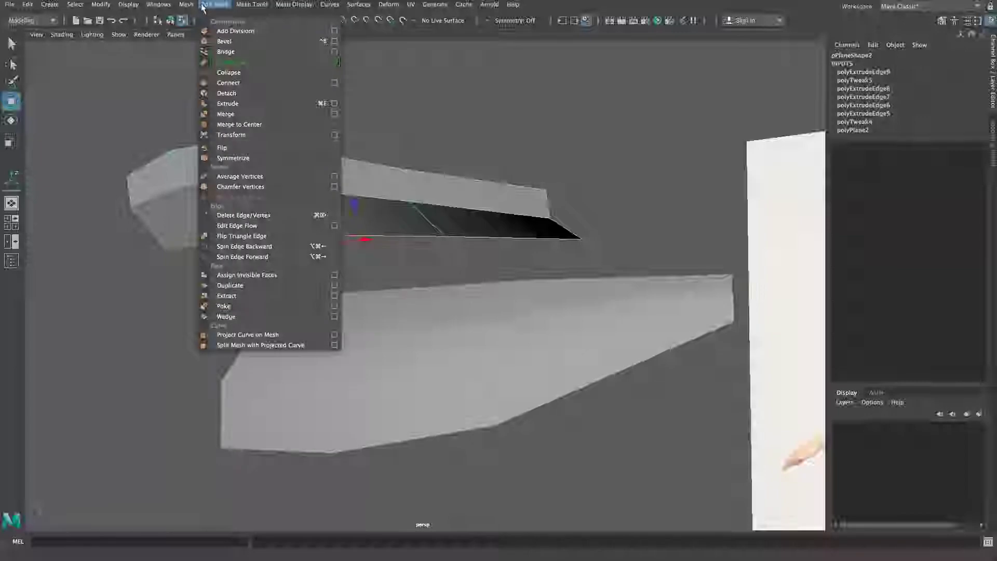
left_click(229, 104)
left_click_drag(375, 261, 444, 279, "alt")
key("space")
key("space")
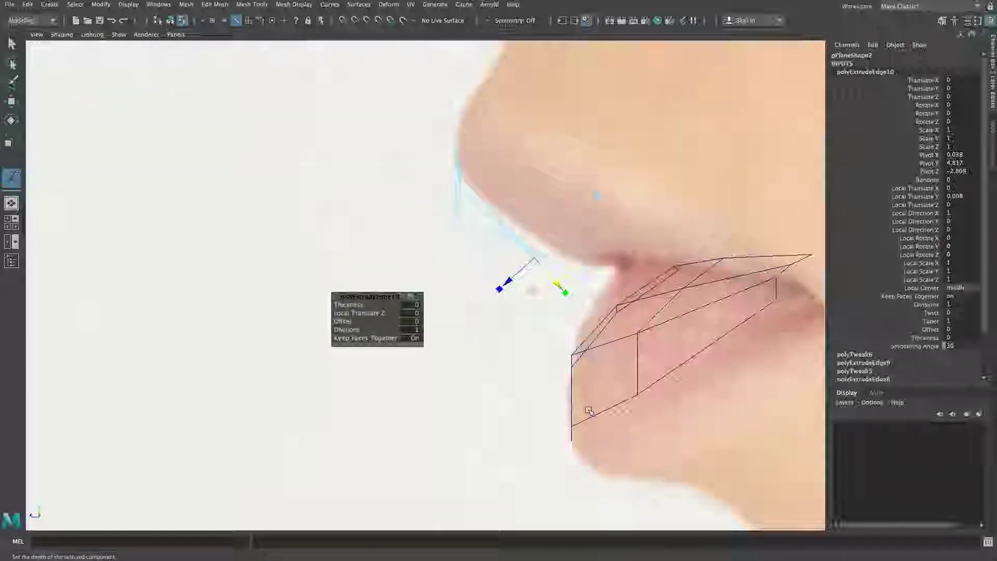
Try to move the extruded edges back along the lip profile in local axes, then undo the moves.
mouse_move(513, 277)
left_mouse_down()
mouse_move(525, 270)
mouse_move(500, 283)
mouse_move(515, 275)
left_mouse_up()
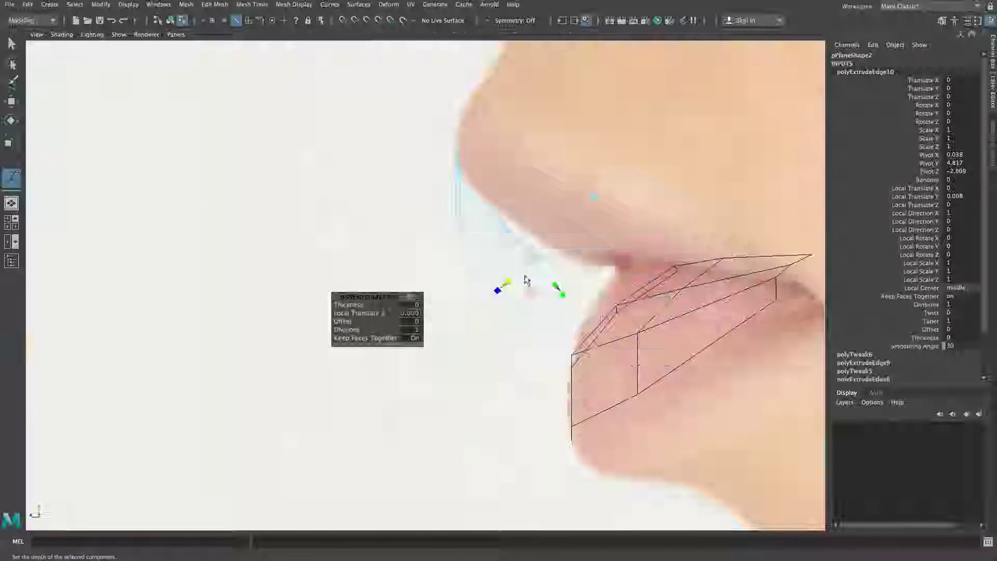
key("space")
key("space")
left_click_drag(457, 255, 482, 253, "alt")
key("space")
key("space")
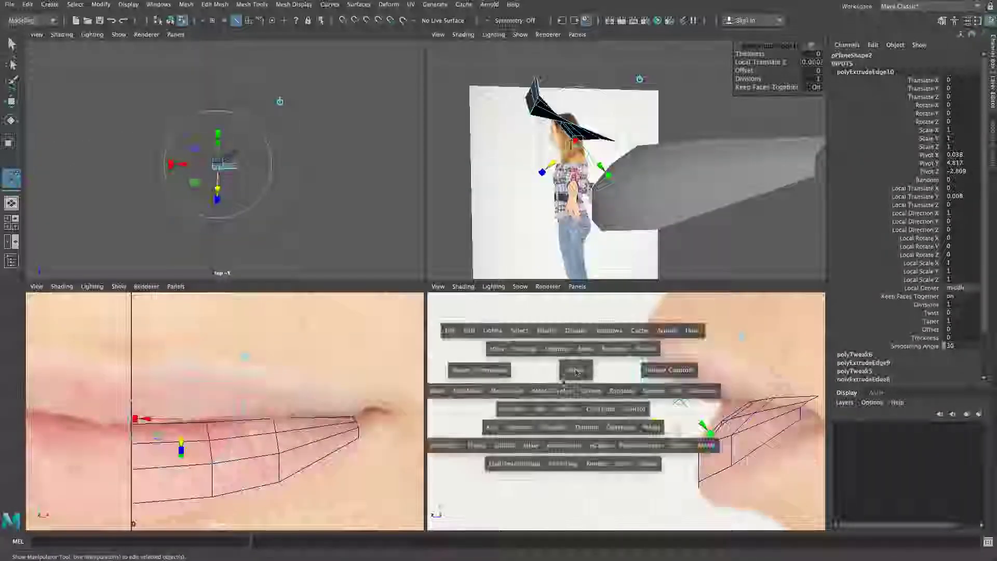
left_click_drag(515, 278, 564, 255)
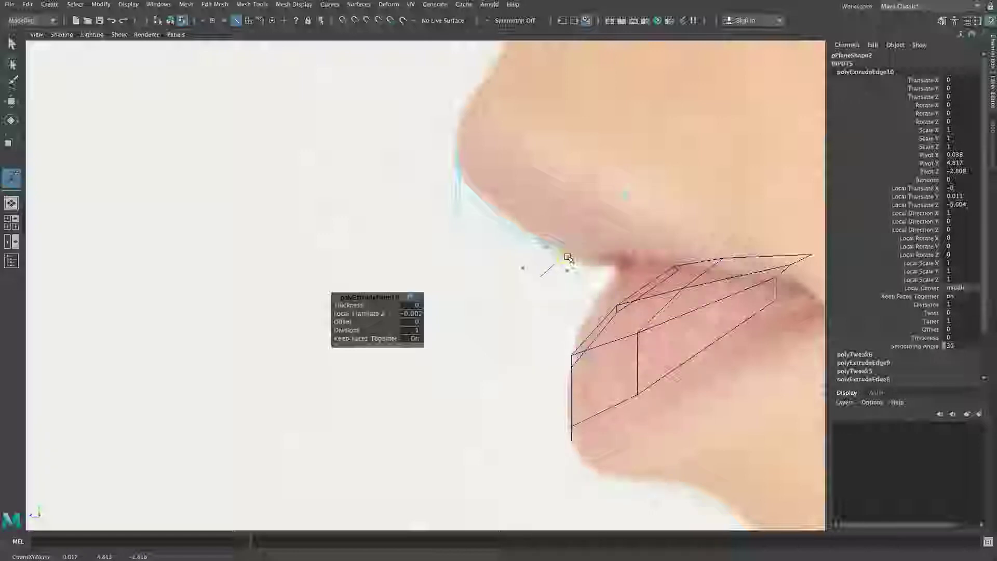
left_click_drag(571, 260, 663, 294)
key("ctrl+z")
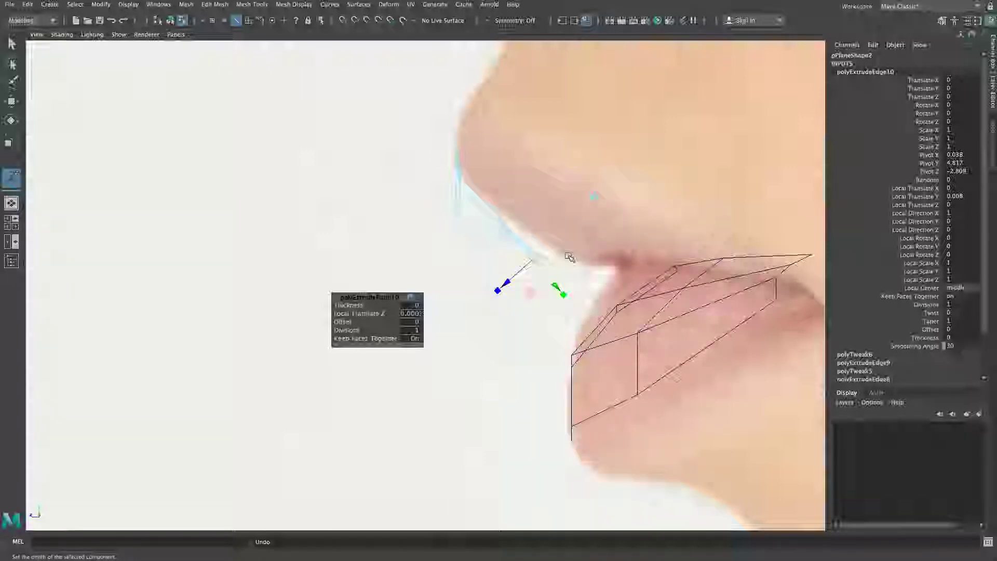
key("ctrl+z")
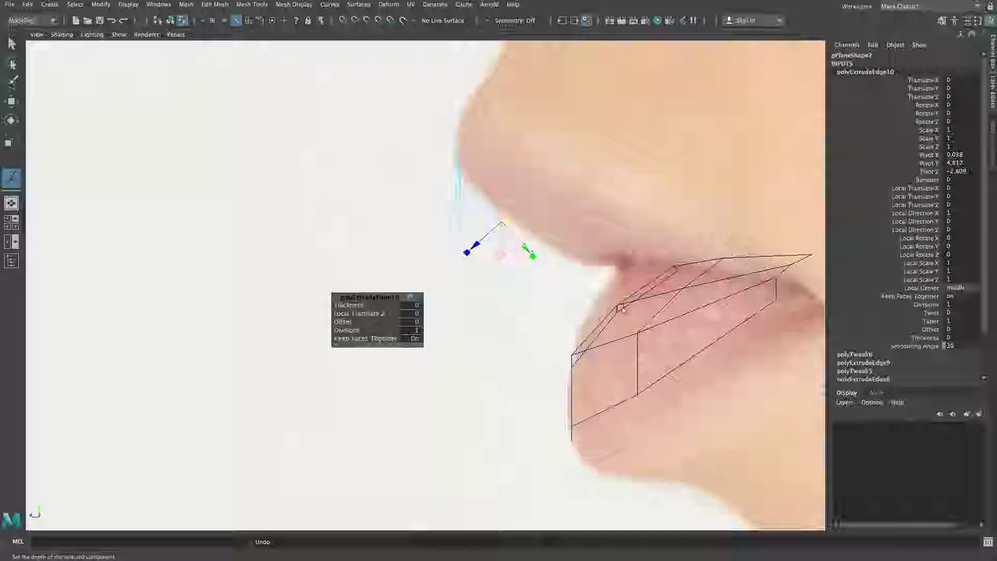
Offset the extruded edges in world axes along the upper-lip profile to Translate Y -0.006, Z -0.011, and check them in perspective.
left_click(565, 160)
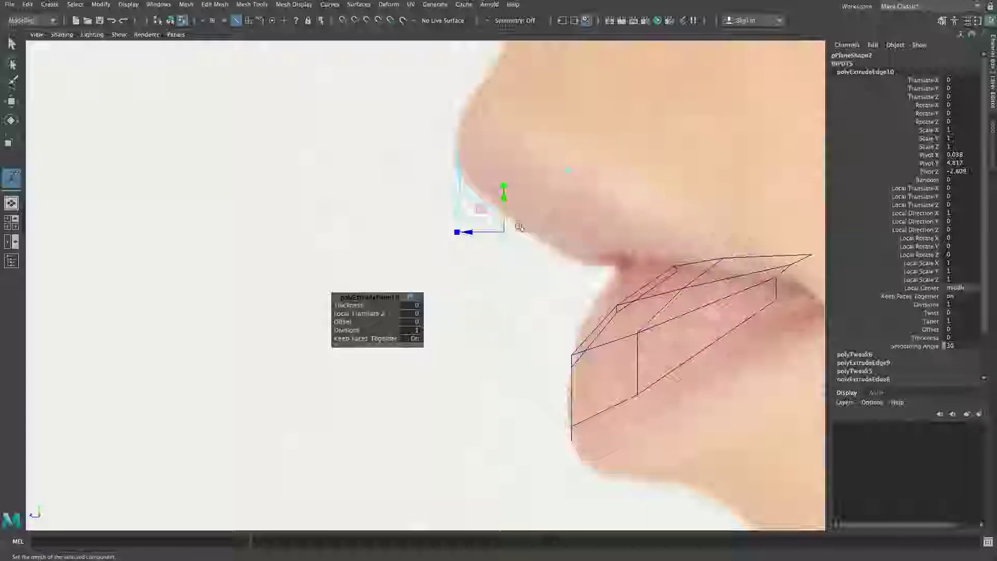
left_click_drag(506, 233, 550, 253)
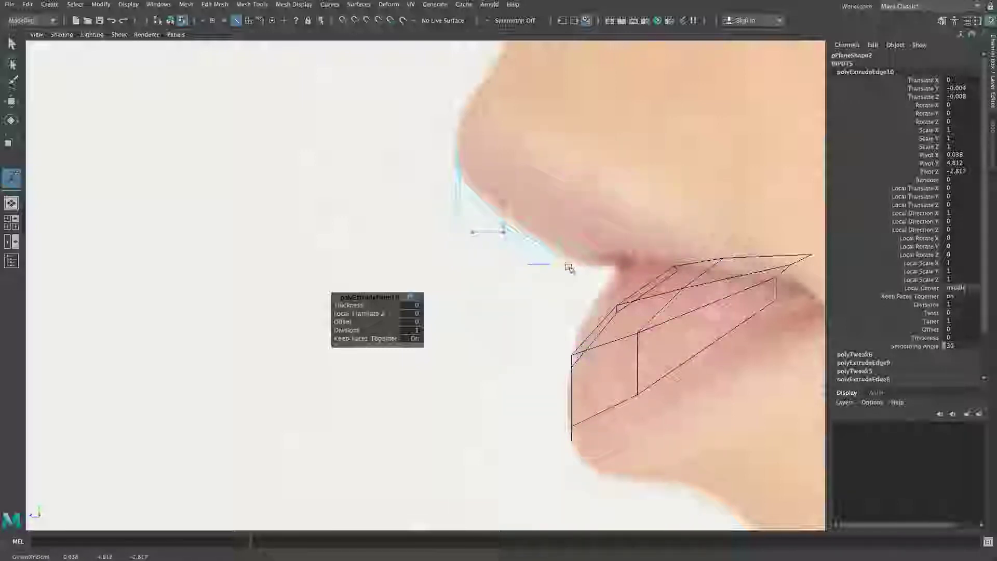
left_click_drag(571, 268, 580, 272)
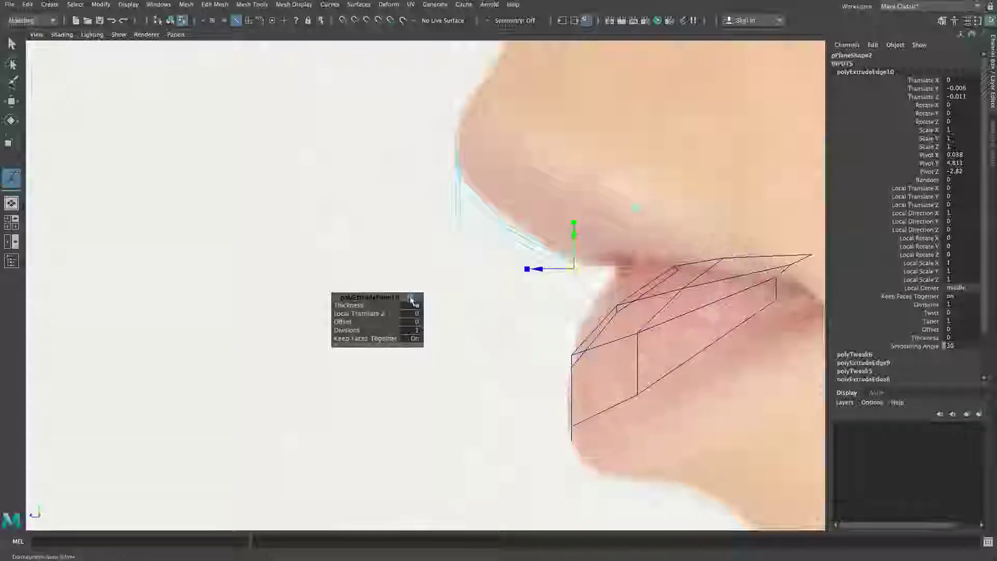
key("space")
key("space")
left_click_drag(494, 271, 521, 271, "alt")
right_click_drag(521, 271, 472, 261, "alt")
middle_click_drag(471, 260, 518, 265, "alt")
mouse_move(518, 264)
left_mouse_down("alt")
mouse_move(578, 264)
mouse_move(425, 270)
mouse_move(526, 267)
left_mouse_up("alt")
Return to vertex mode in the front view and grid-snap the new row's innermost vertex onto the centre line.
key("space")
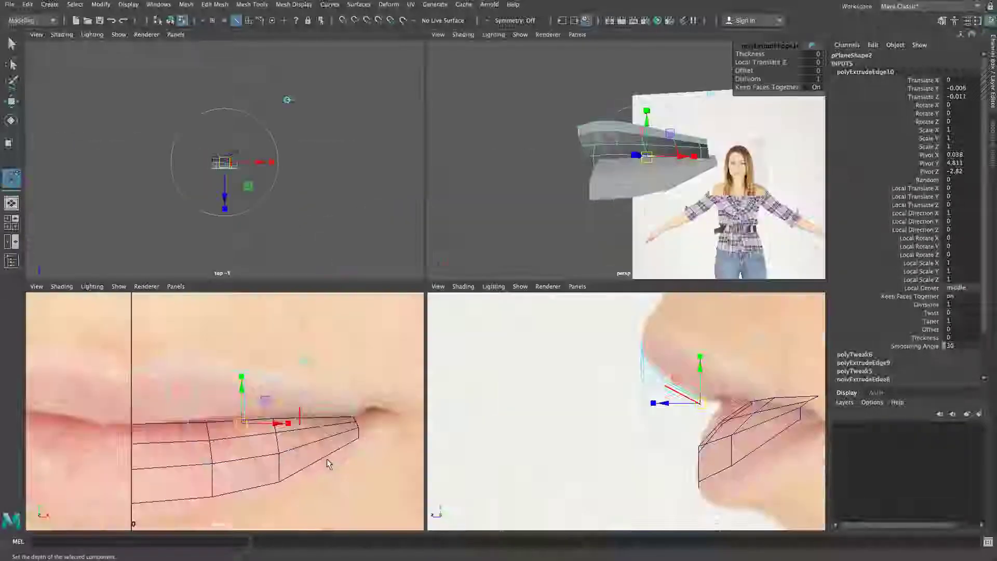
key("space")
right_click_drag(396, 225, 335, 225)
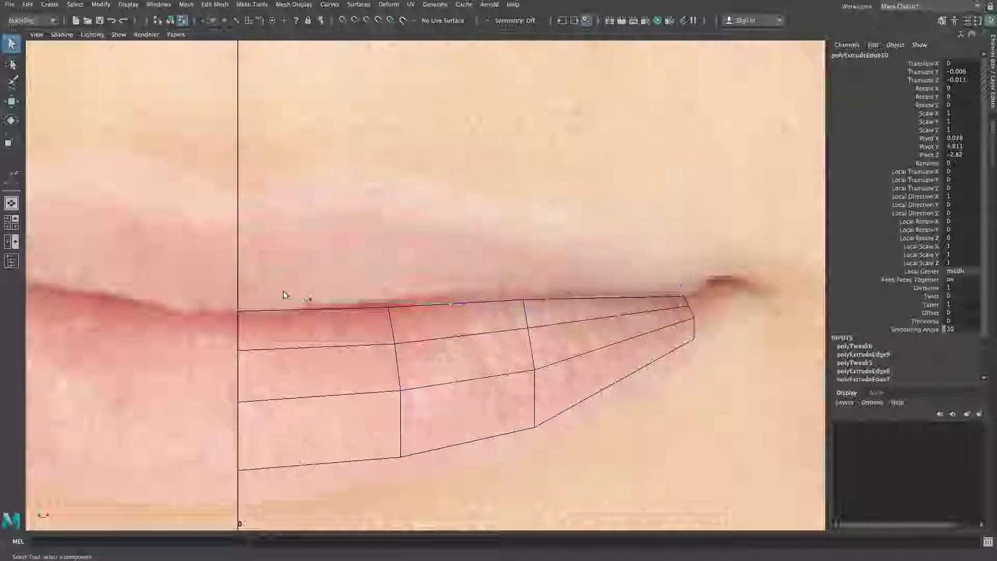
left_click(221, 326)
key("w")
key("x")
left_click_drag(250, 306, 242, 307)
mouse_move(252, 263)
left_mouse_down()
mouse_move(227, 282)
mouse_move(246, 273)
left_mouse_up()
key("x")
Reposition the row's remaining vertices along the mouth opening, placing the mouth-corner one at about X 0.076, Y 4.814.
mouse_move(320, 297)
left_mouse_down()
mouse_move(305, 311)
mouse_move(313, 305)
left_mouse_up()
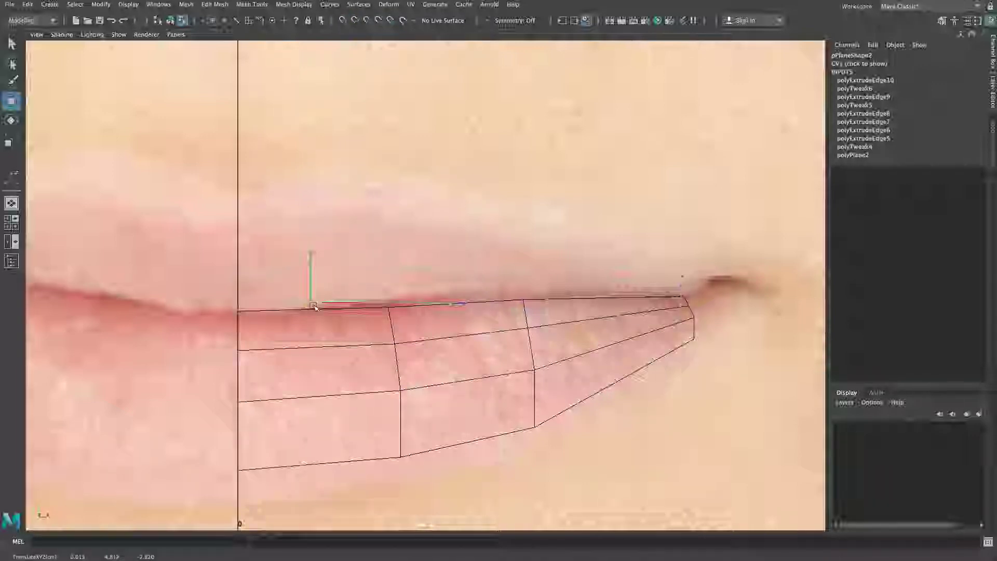
mouse_move(376, 295)
left_mouse_down()
mouse_move(354, 313)
mouse_move(373, 305)
left_mouse_up()
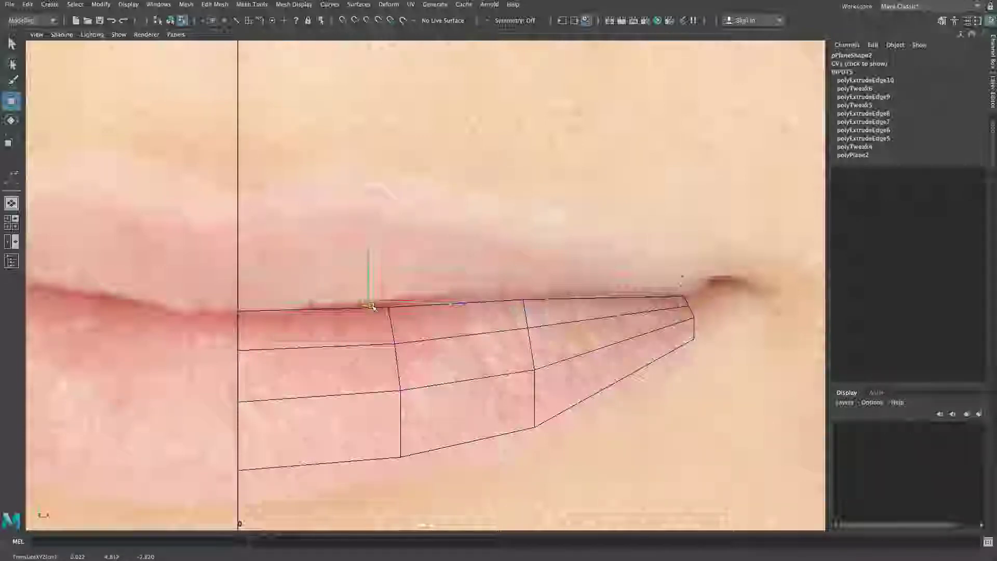
mouse_move(477, 292)
left_mouse_down()
mouse_move(462, 313)
mouse_move(473, 301)
left_mouse_up()
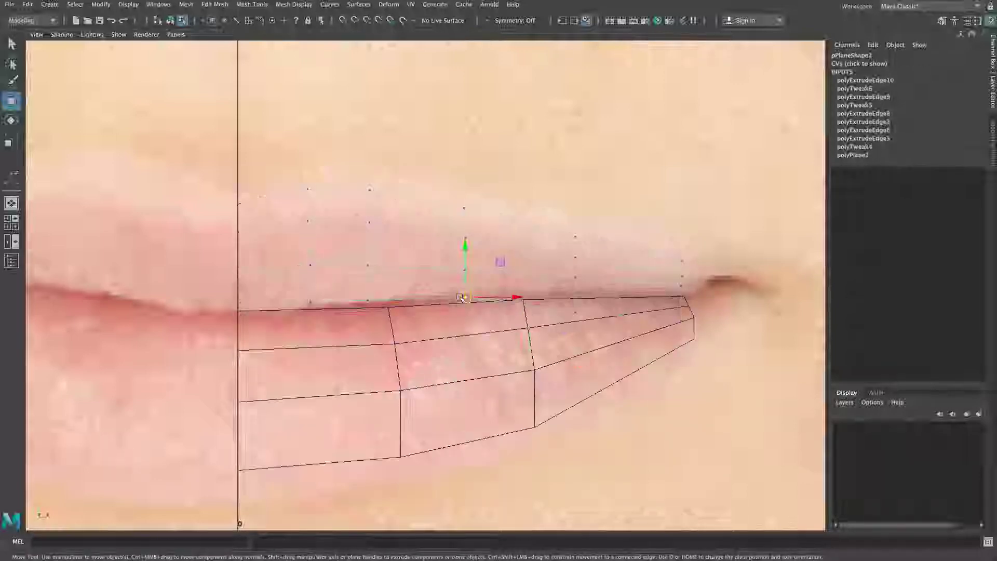
mouse_move(567, 290)
left_mouse_down()
mouse_move(583, 318)
mouse_move(584, 299)
left_mouse_up()
left_click_drag(663, 315, 685, 297)
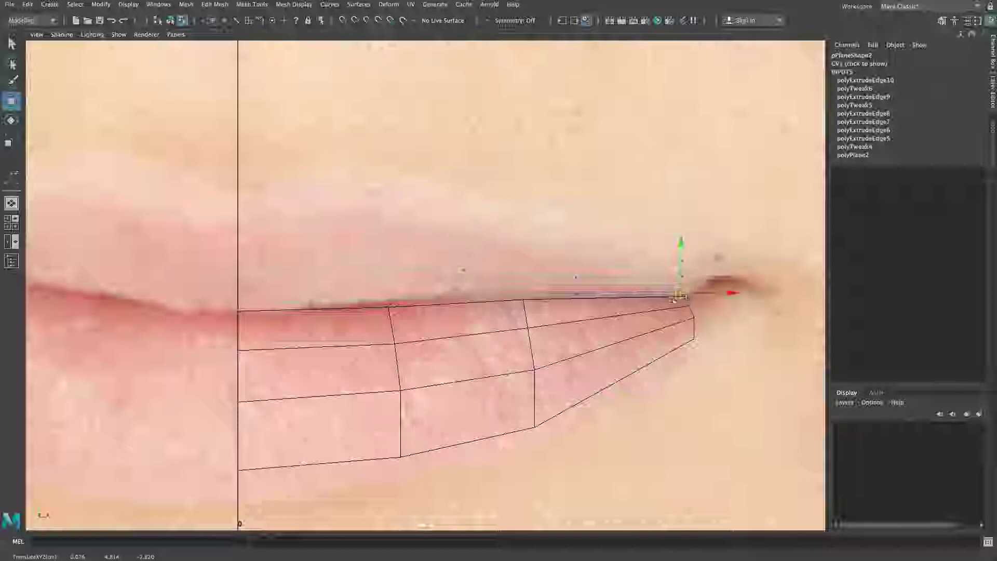
Select the upper-lip strip's new lower border edges in perspective, extrude them, and switch the extrude manipulator to world axes.
key("space")
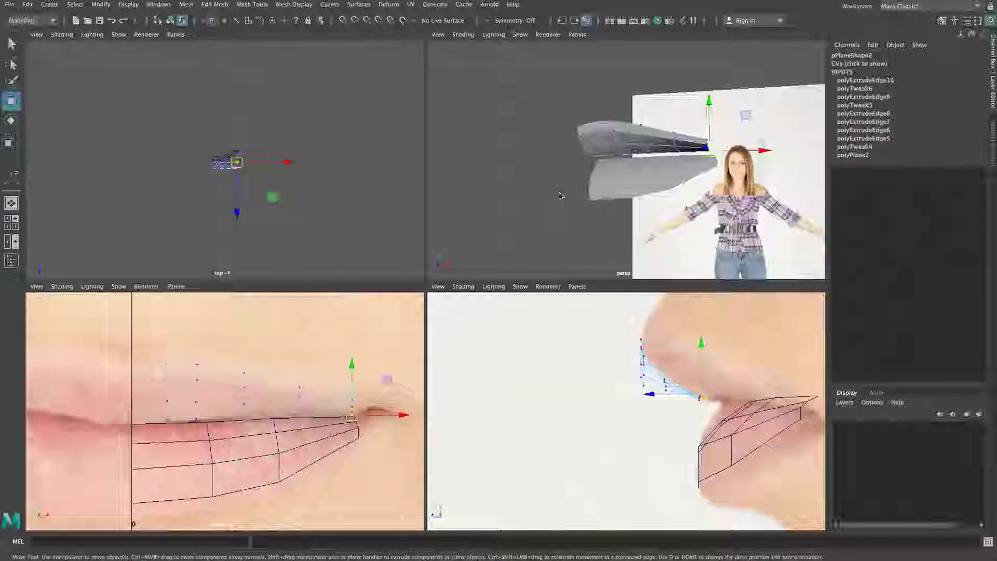
key("space")
left_click_drag(506, 278, 568, 280, "alt")
right_click_drag(477, 297, 519, 294, "alt")
right_click_drag(370, 270, 369, 243)
left_click(414, 274)
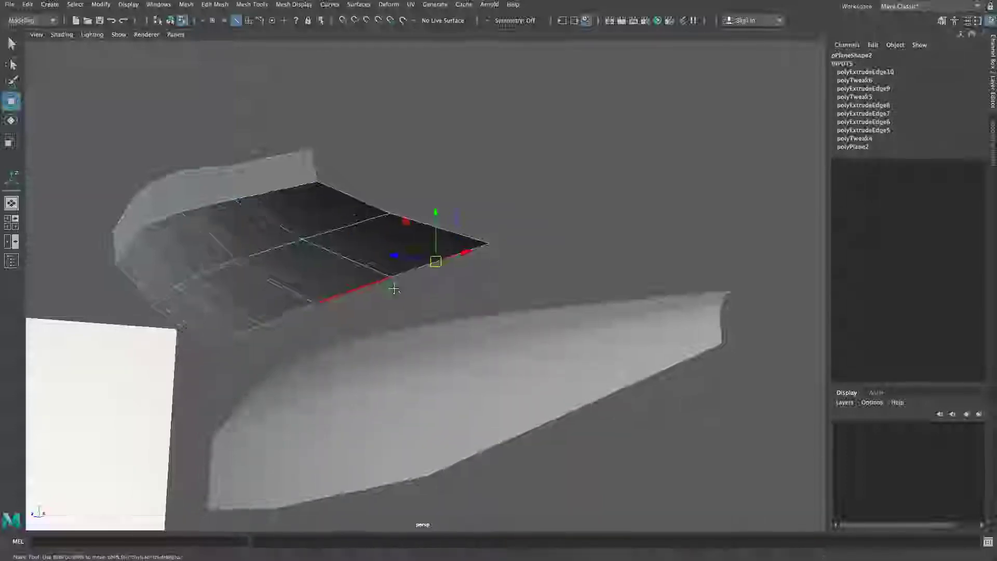
middle_click_drag(389, 292, 489, 247, "alt")
middle_click_drag(560, 205, 506, 239, "alt")
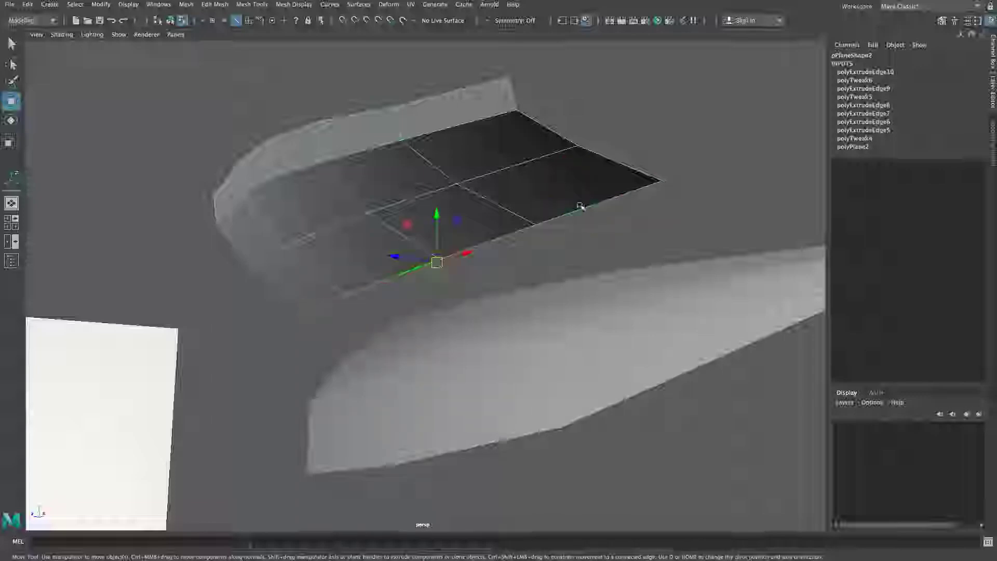
left_click_drag(488, 312, 476, 316, "alt")
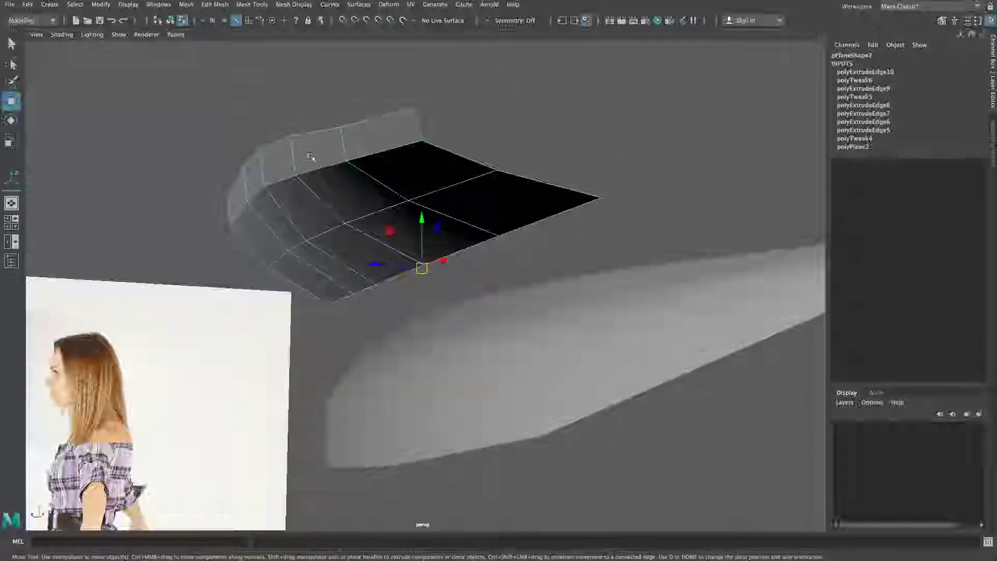
left_click(215, 4)
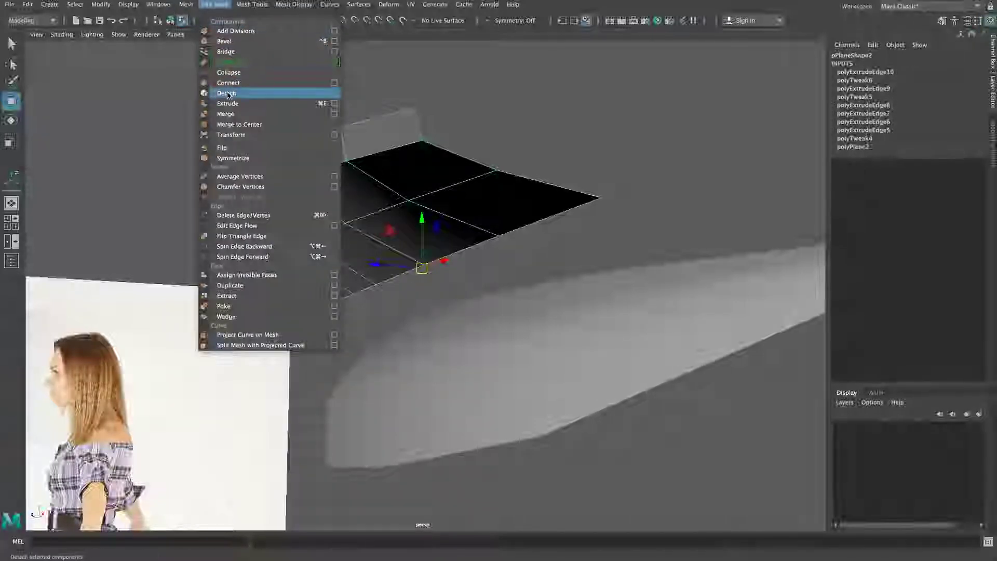
left_click(234, 104)
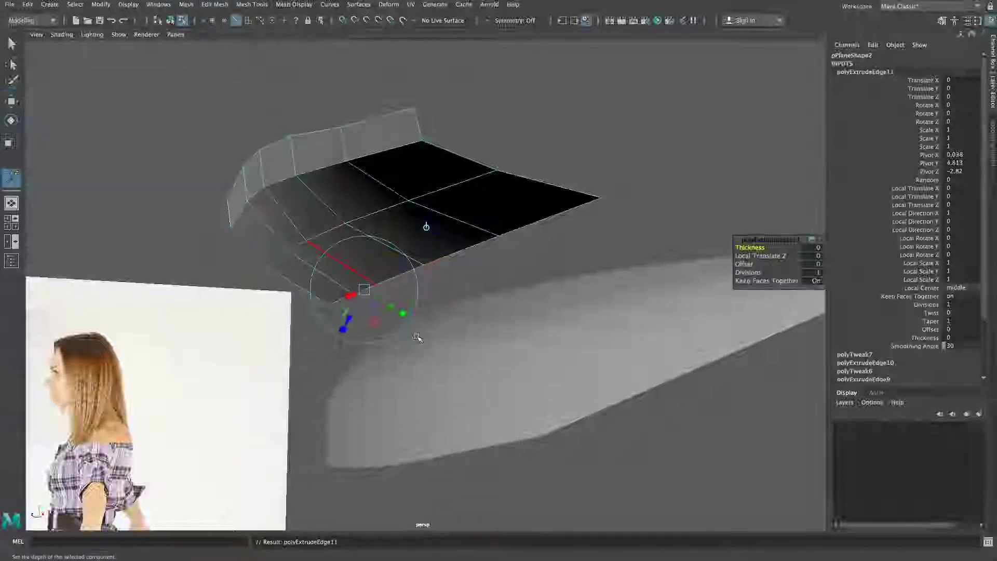
left_click(428, 228)
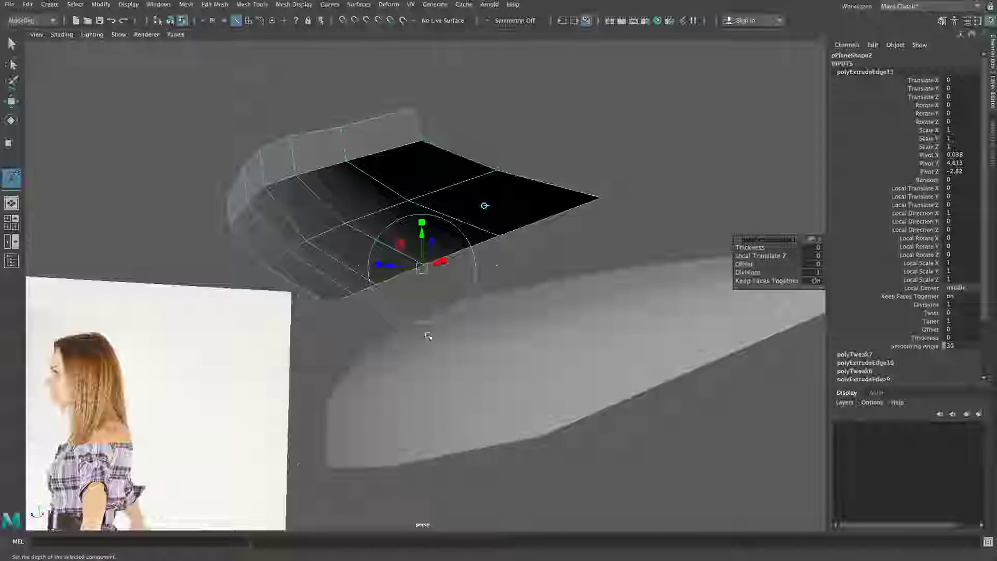
Push the new extrusion back into the mouth in the side view to Translate Y -0.001, Z -0.017.
key("space")
key("space")
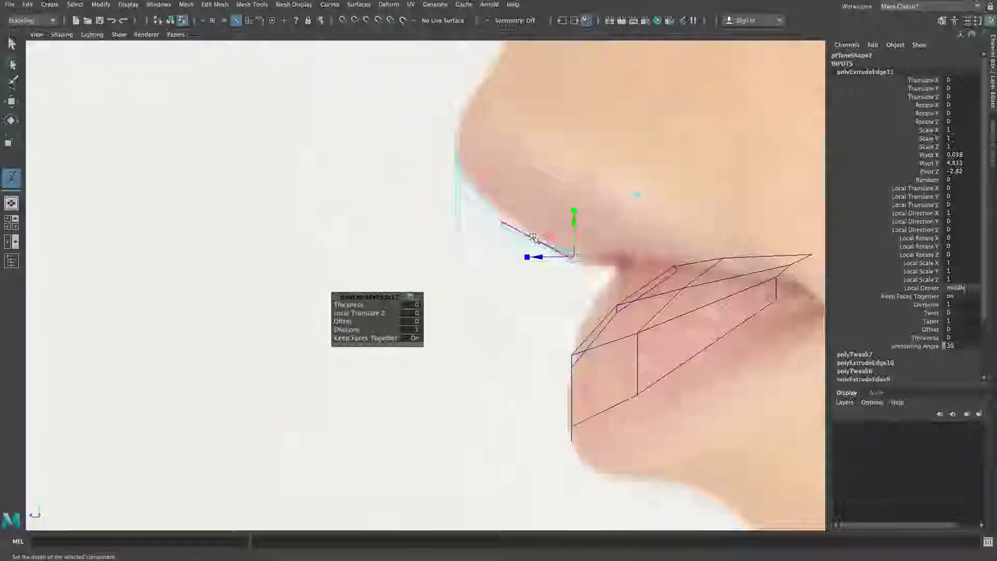
left_click_drag(572, 255, 685, 269)
left_click_drag(679, 265, 683, 268)
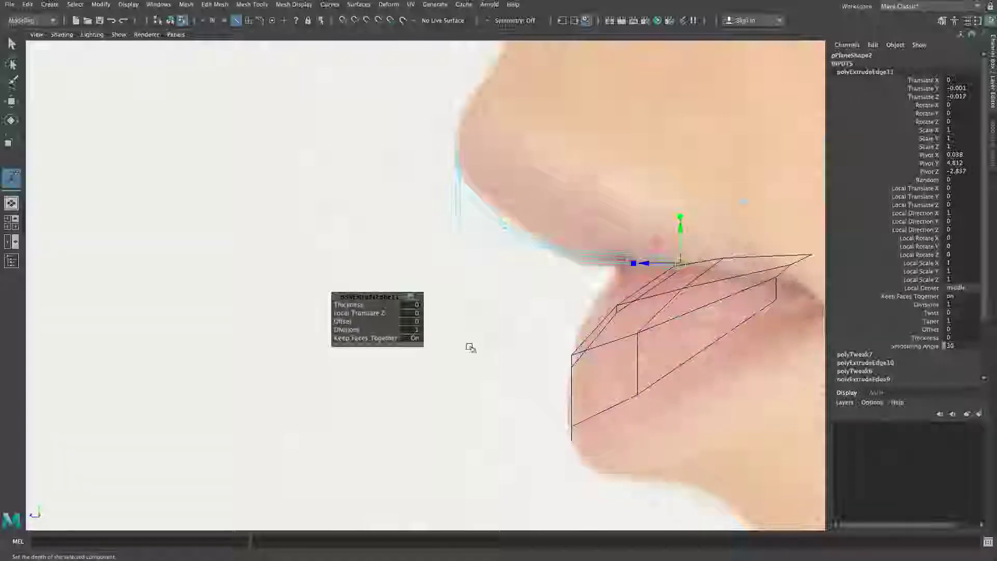
middle_click_drag(490, 335, 310, 351, "alt")
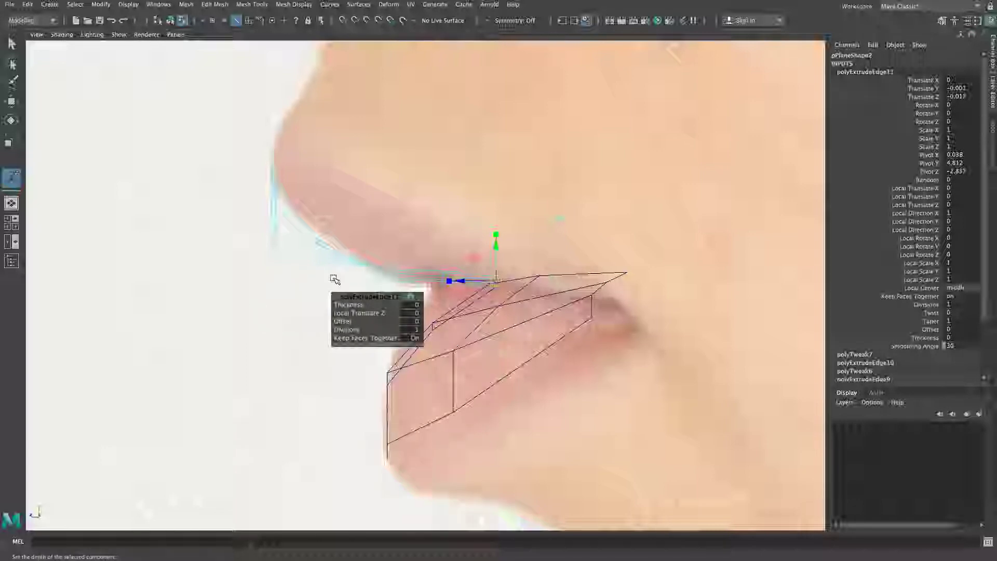
In the front view, line up the newest row's vertices along the mouth opening from the centre line to the mouth corner.
key("space")
key("space")
right_click_drag(215, 382, 414, 390, "alt")
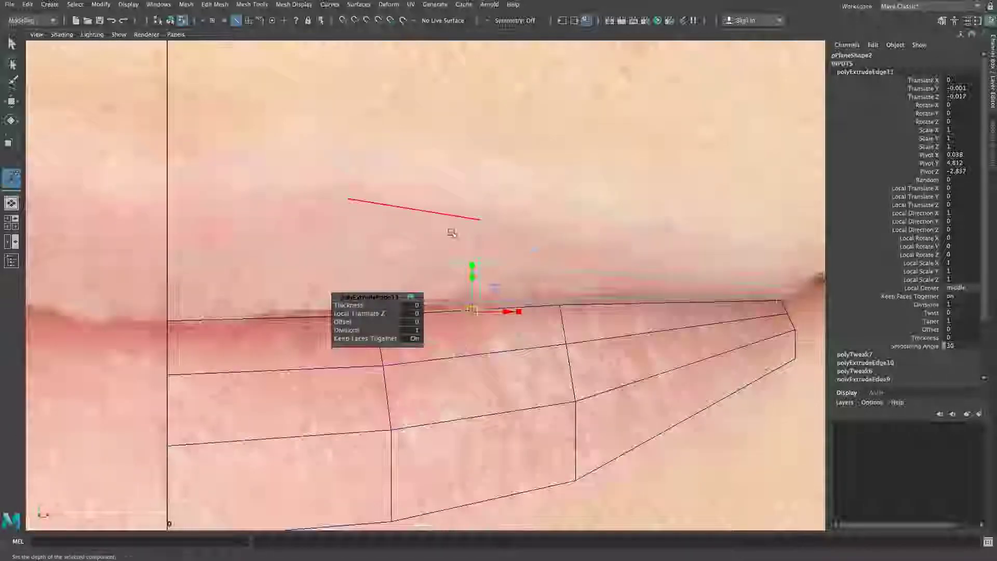
right_click_drag(439, 212, 389, 212)
left_click_drag(179, 325, 152, 318)
key("w")
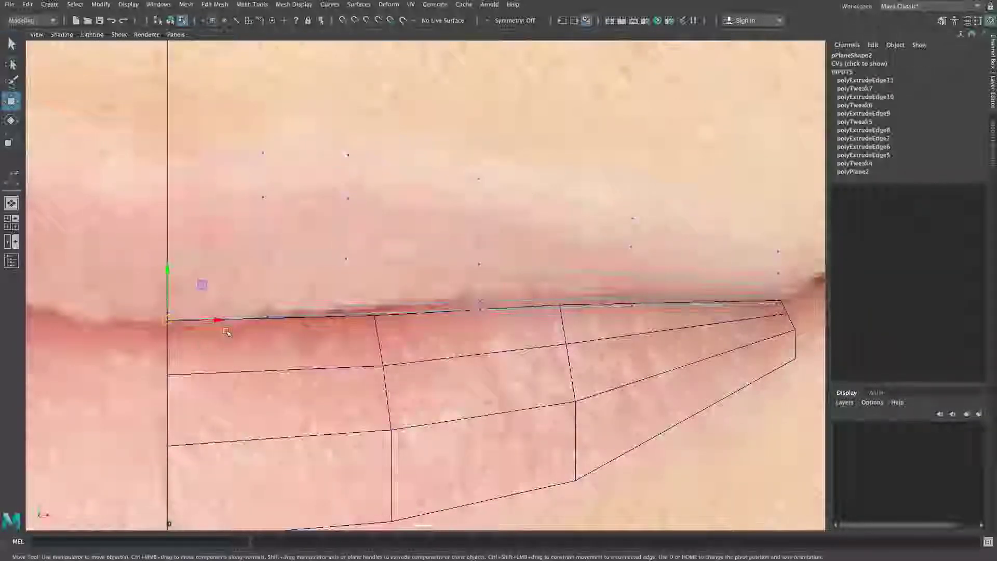
mouse_move(283, 308)
left_mouse_down()
mouse_move(257, 328)
mouse_move(269, 320)
left_mouse_up()
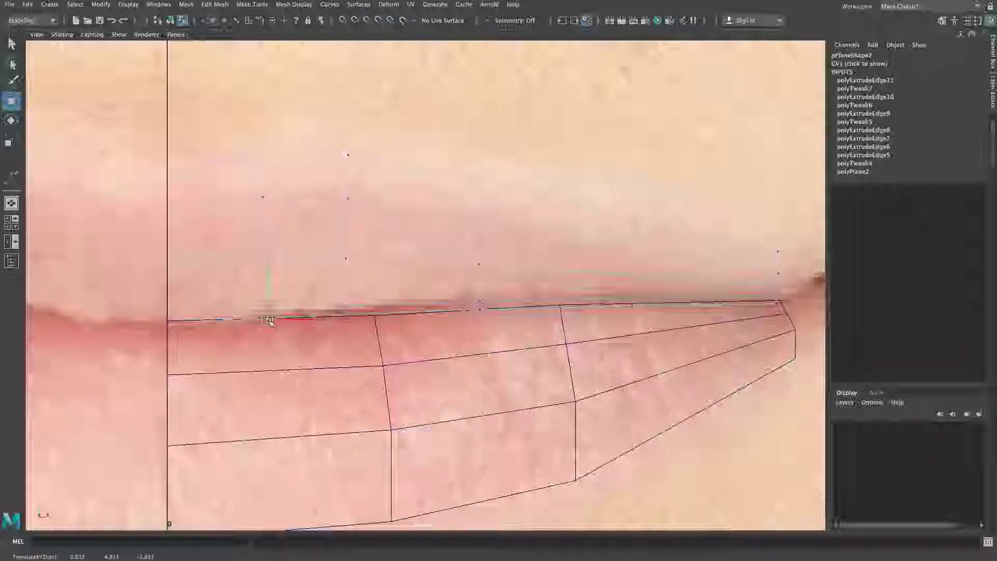
mouse_move(355, 307)
left_mouse_down()
mouse_move(338, 325)
mouse_move(353, 318)
left_mouse_up()
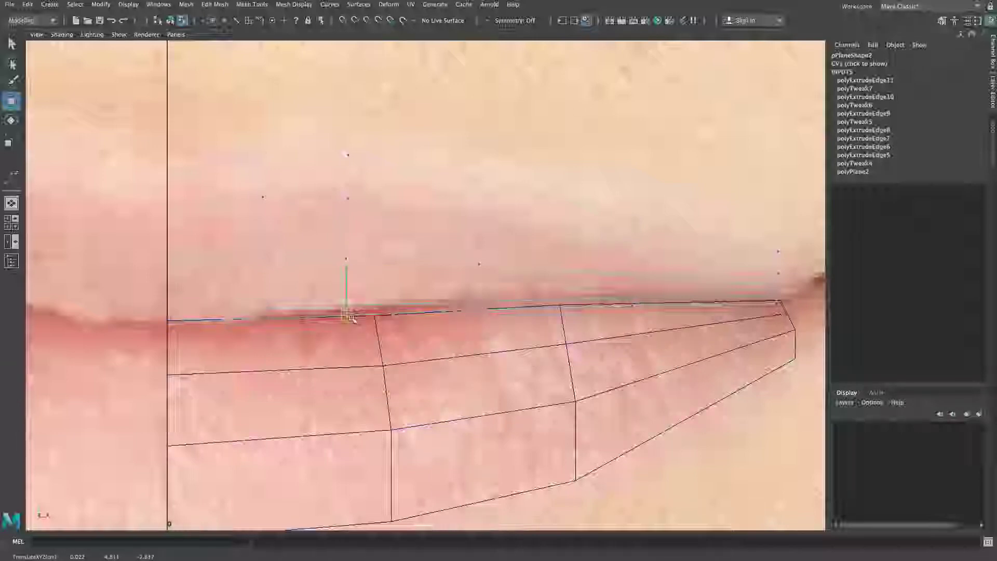
left_click(481, 314)
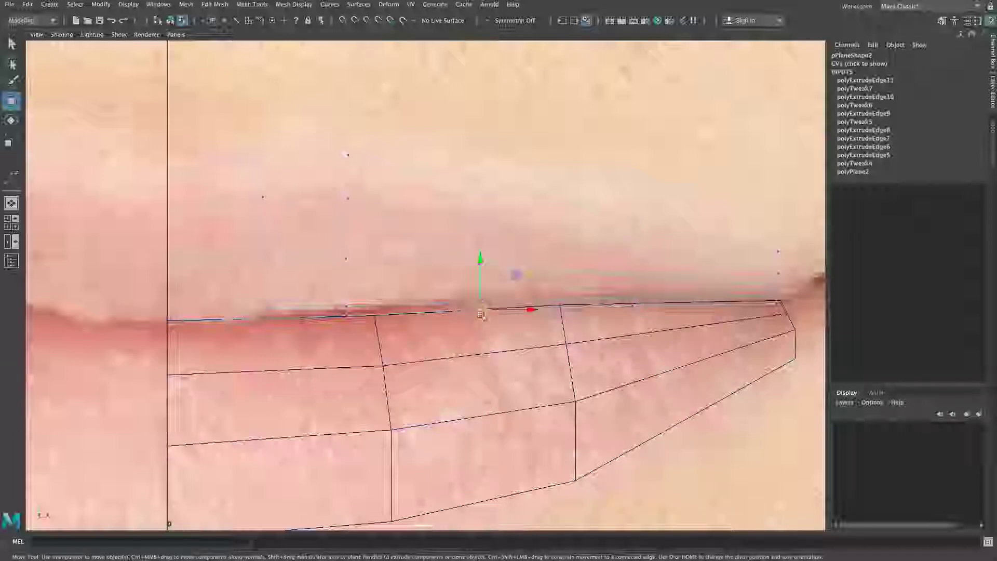
left_click(633, 307)
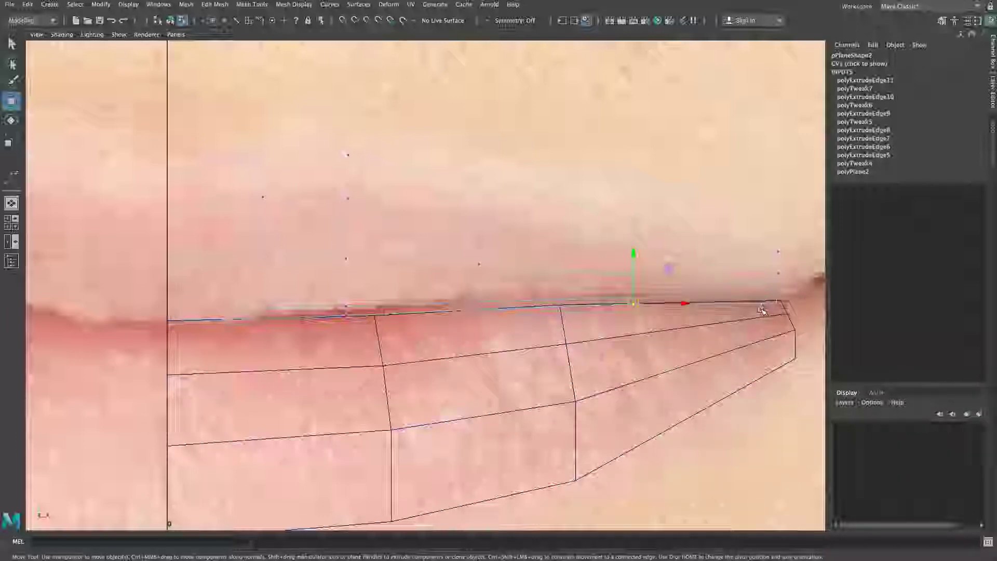
left_click(781, 308)
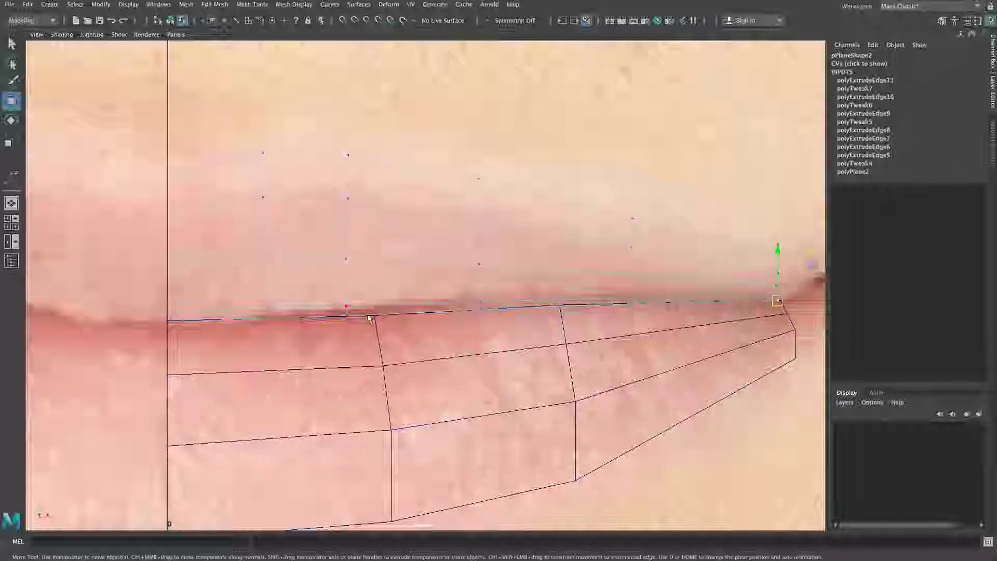
Inspect the extended upper-lip strip and its fit against the lower lip in the perspective view.
key("space")
key("space")
right_click_drag(601, 260, 501, 247, "alt")
left_click_drag(481, 253, 498, 295, "alt")
scroll(499, 301, "up", 8)
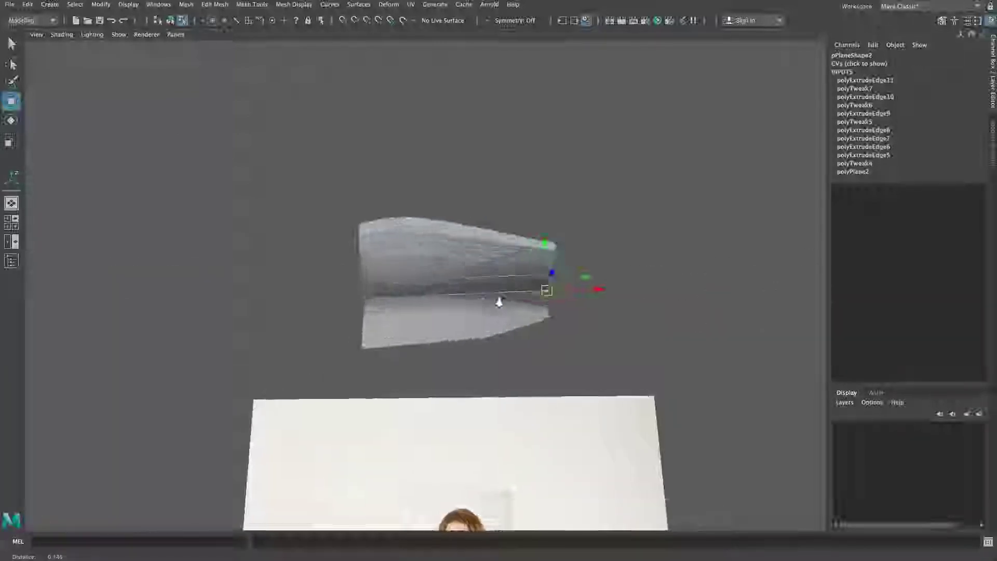
scroll(502, 301, "down", 2)
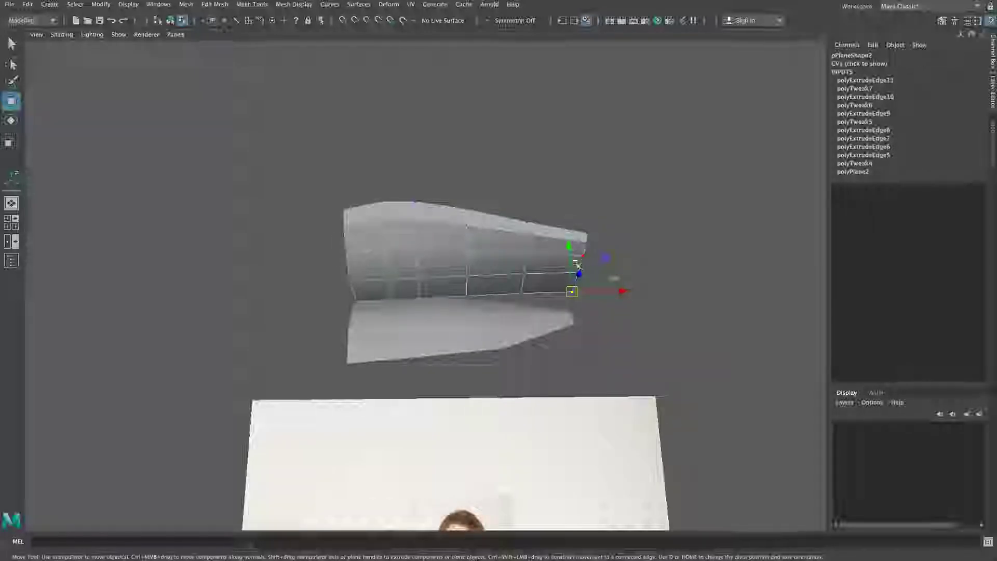
left_click_drag(569, 326, 529, 318, "alt")
middle_click_drag(530, 318, 479, 276, "alt")
mouse_move(480, 276)
left_mouse_down("alt")
mouse_move(488, 287)
mouse_move(474, 269)
left_mouse_up("alt")
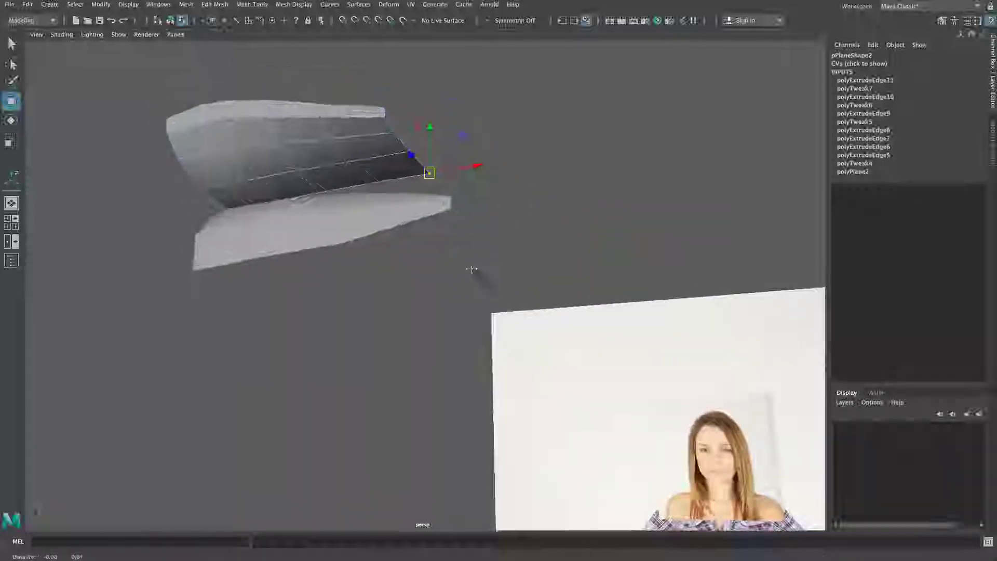
middle_click_drag(474, 269, 490, 291, "alt")
Select the upper-lip strip's outermost column of vertices at the mouth corner and show it in the side view.
key("space")
key("space")
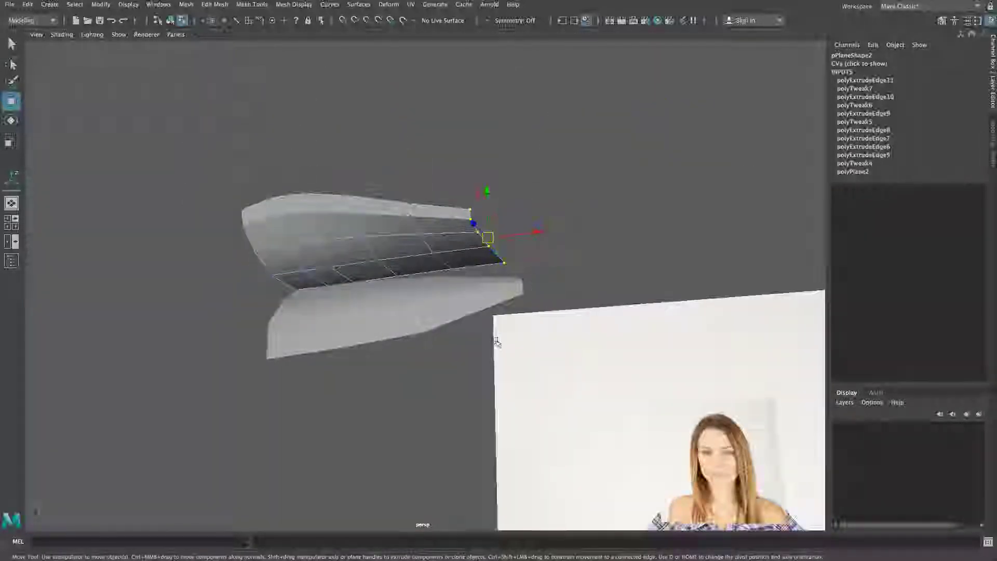
key("space")
key("space")
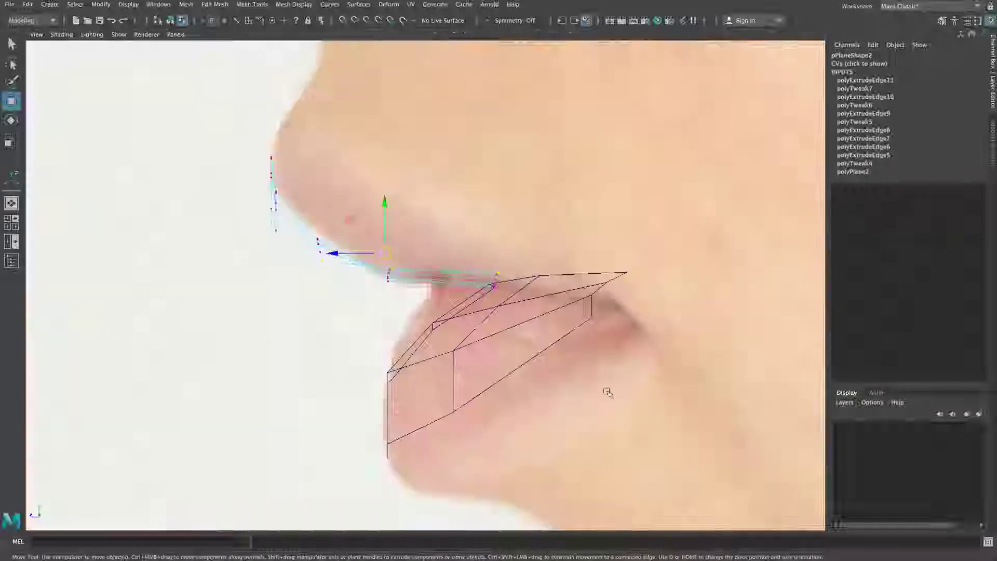
Move the selected column of upper-lip vertices in depth in the side view to fit the lip's curve.
left_click_drag(374, 254, 380, 254)
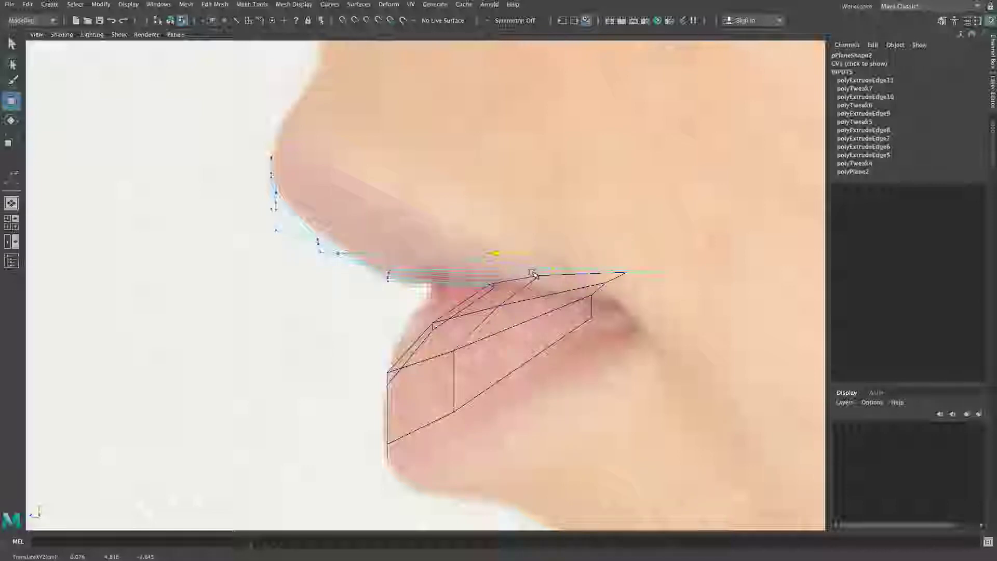
left_click_drag(541, 275, 611, 288)
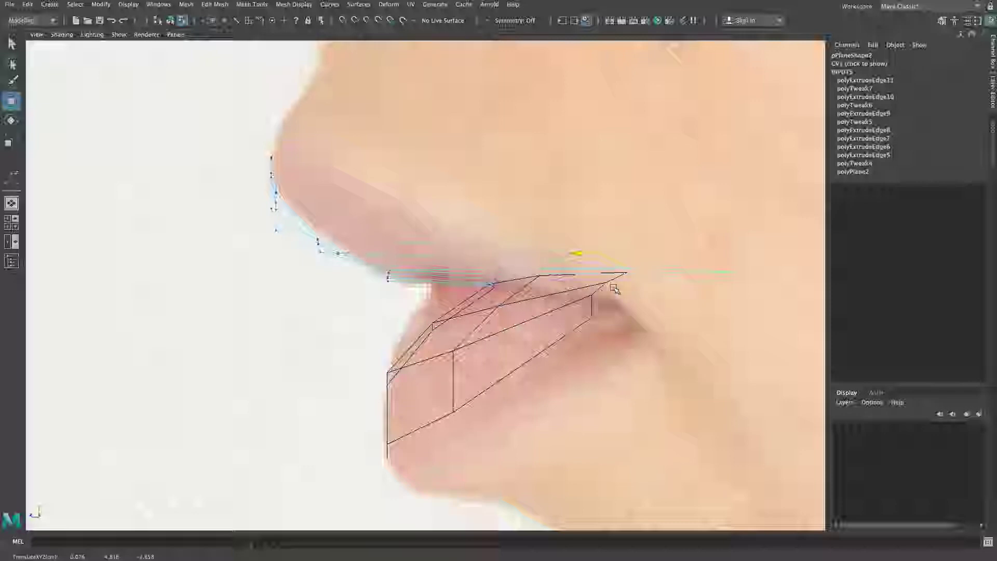
left_click_drag(614, 288, 570, 297)
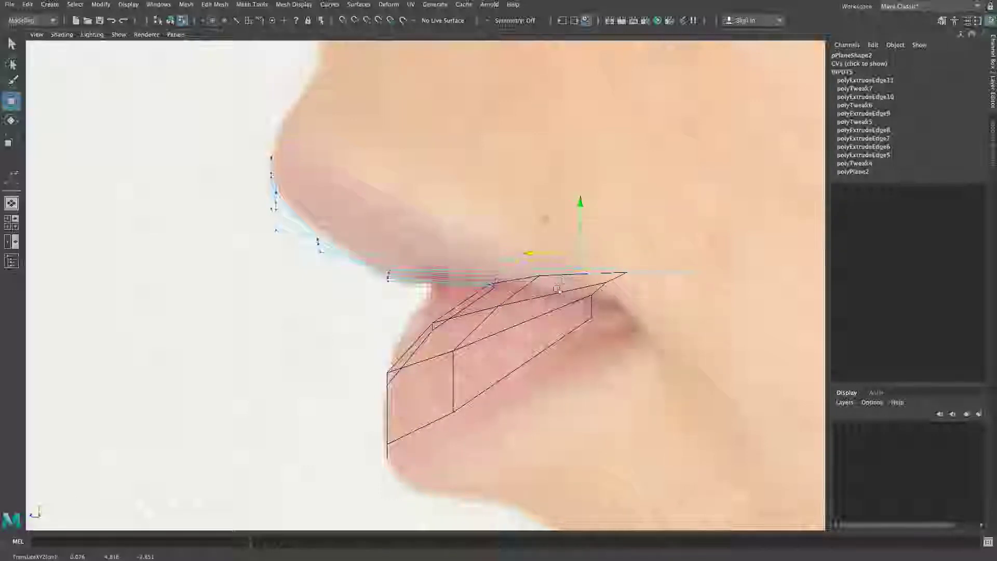
Select the upper-lip vertex column nearer the mouth corner and shift it back in depth in the side view.
key("space")
key("space")
mouse_move(510, 230)
left_mouse_down("alt")
mouse_move(500, 224)
mouse_move(508, 218)
left_mouse_up("alt")
left_click_drag(436, 299, 437, 301)
key("space")
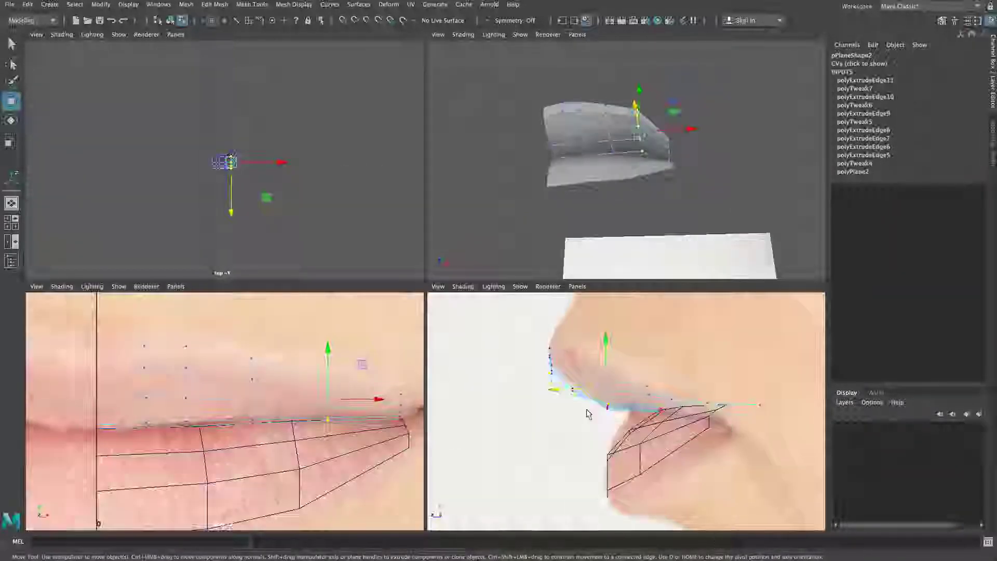
key("space")
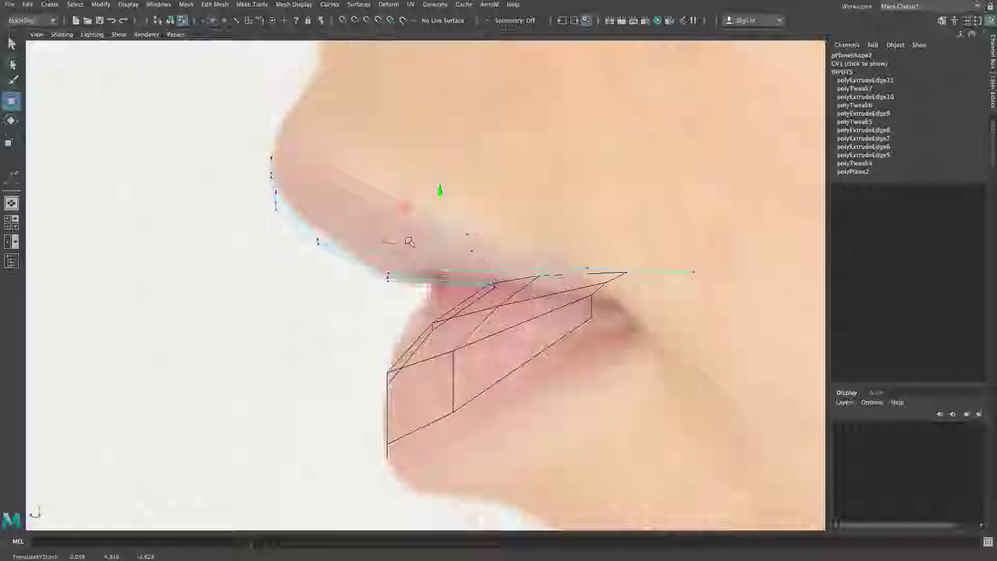
left_click_drag(416, 241, 417, 241)
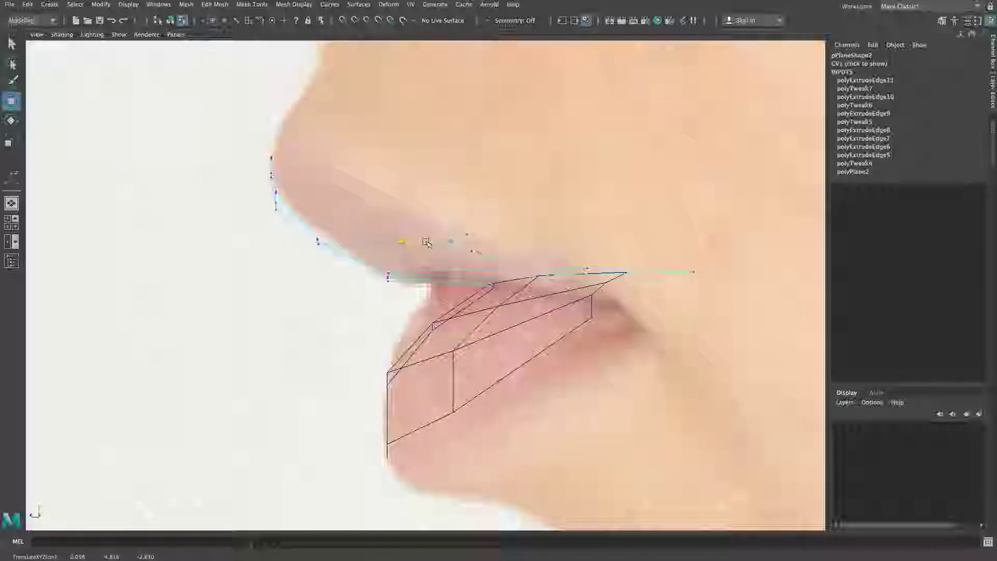
left_click_drag(449, 241, 435, 241)
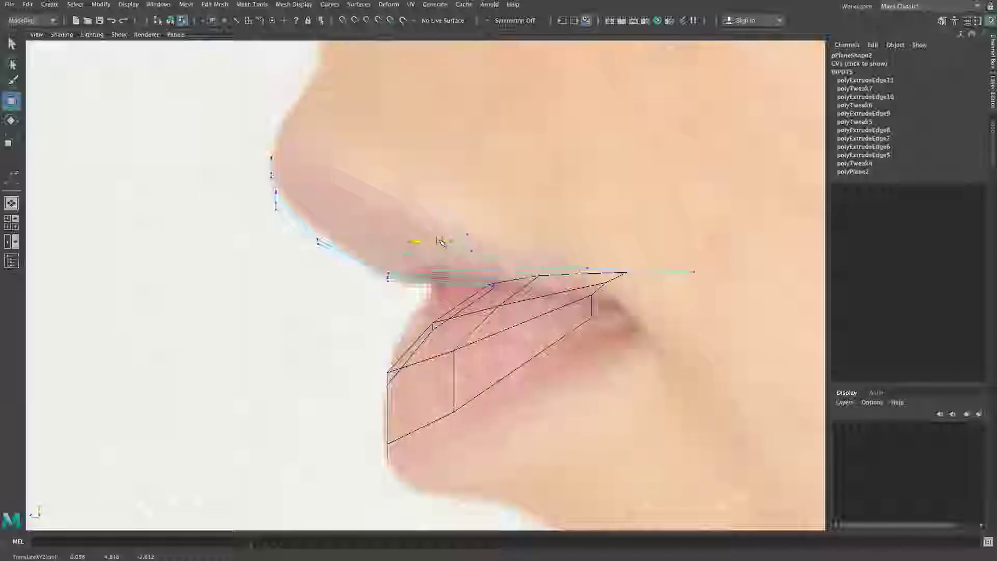
left_click_drag(442, 240, 467, 236)
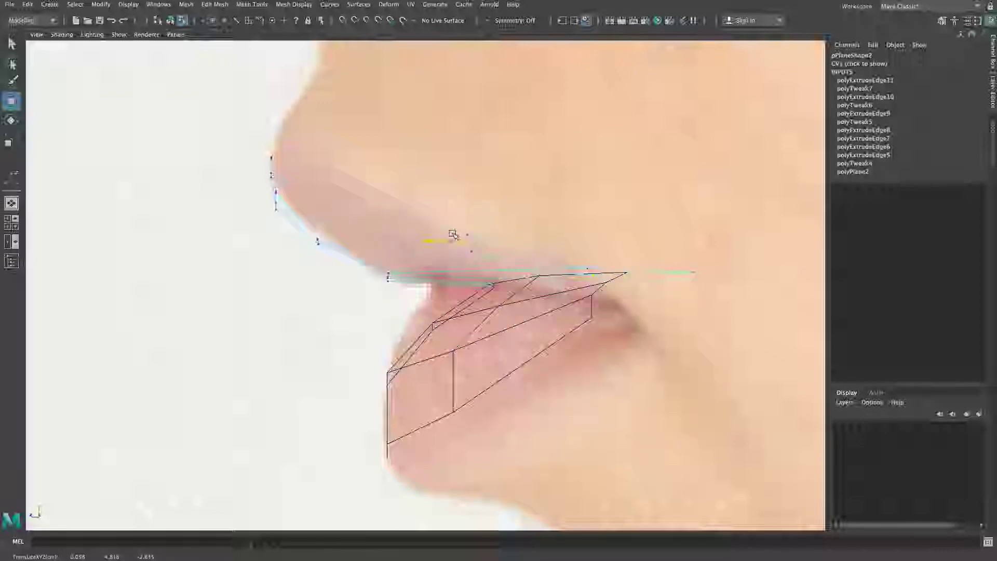
Select the middle column of upper-lip vertices and move it back in depth in the side view.
key("space")
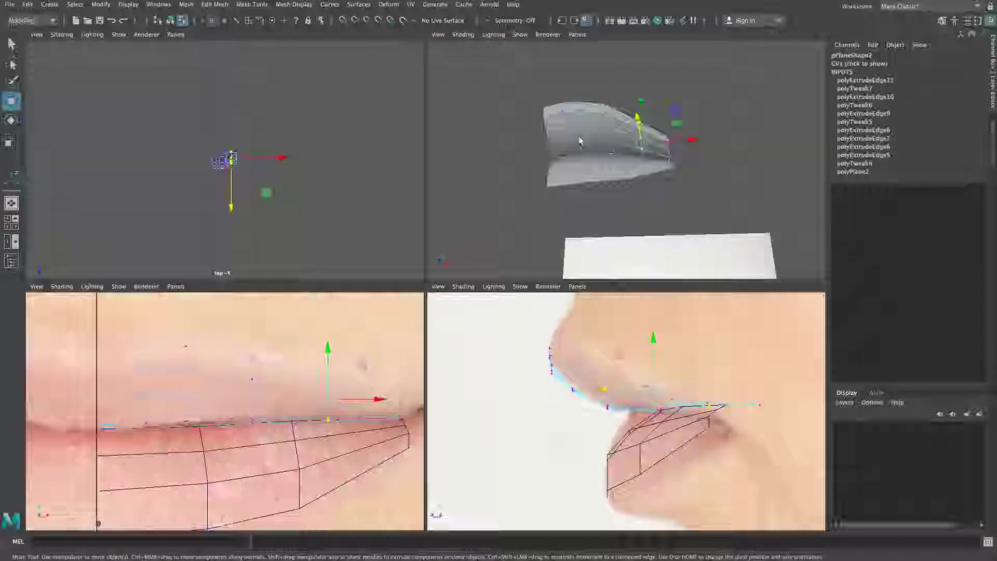
left_click_drag(597, 99, 627, 171)
key("space")
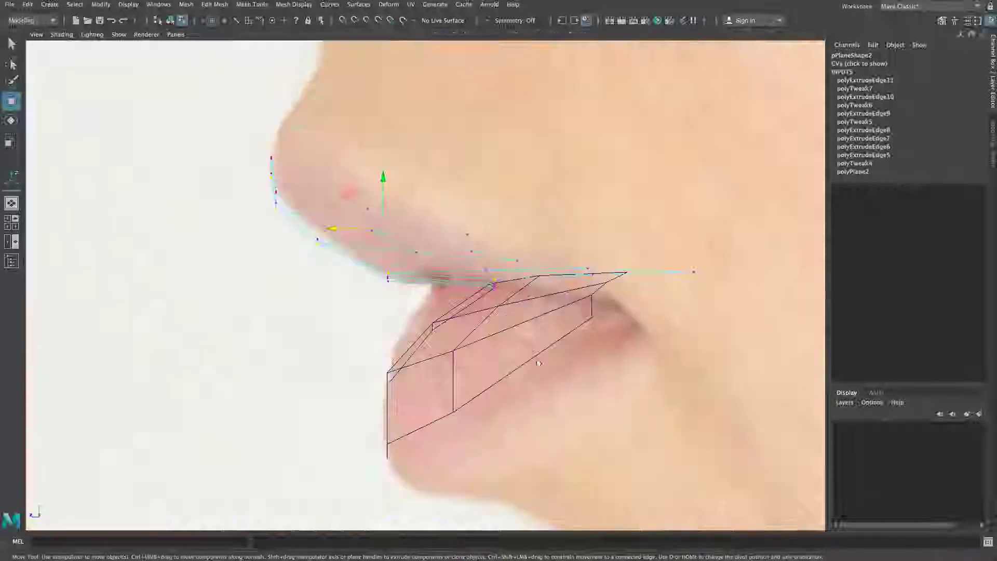
left_click_drag(370, 231, 381, 235)
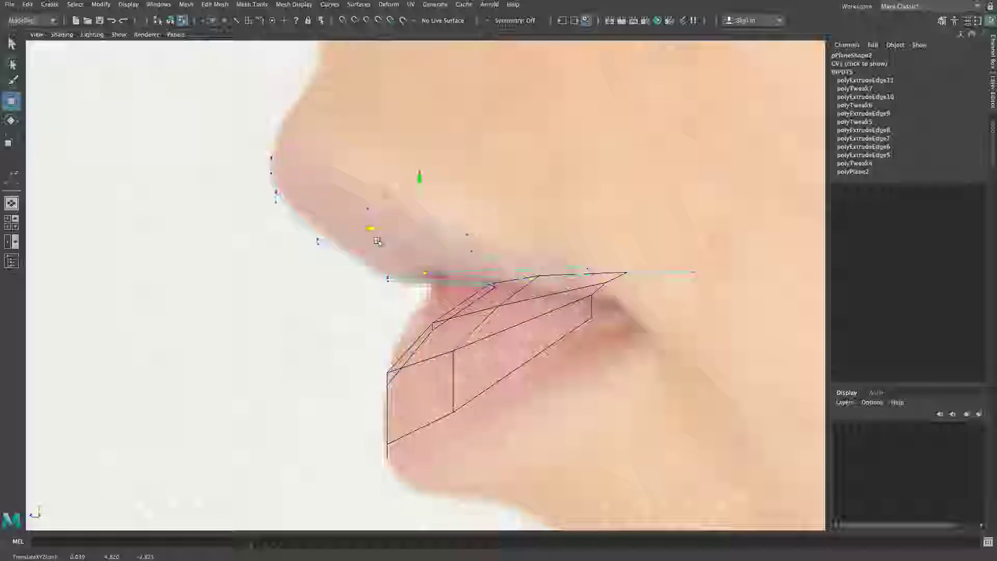
Select the upper-lip vertex column closest to the centre line and push it slightly back in the side view.
key("space")
left_click_drag(491, 182, 501, 173, "alt")
left_click_drag(599, 78, 583, 205)
key("space")
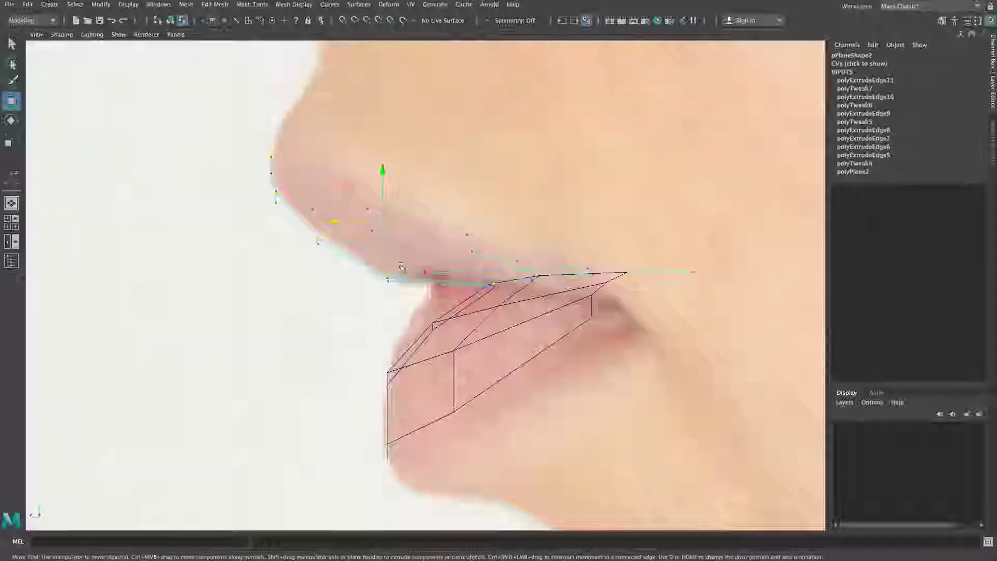
left_click_drag(339, 221, 343, 221)
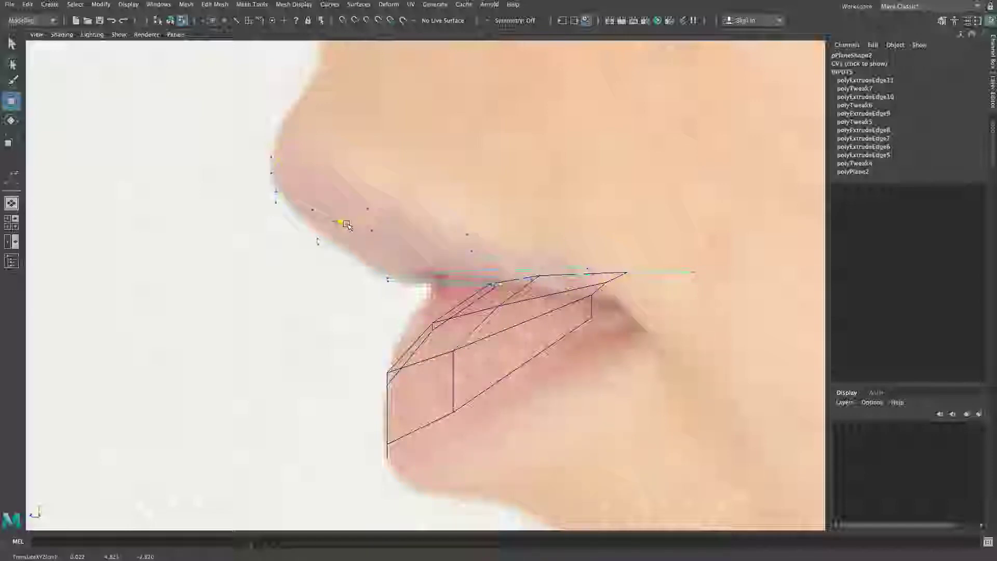
key("space")
key("space")
left_click_drag(523, 244, 470, 234, "alt")
left_click_drag(491, 292, 550, 288, "alt")
left_click_drag(543, 218, 507, 353)
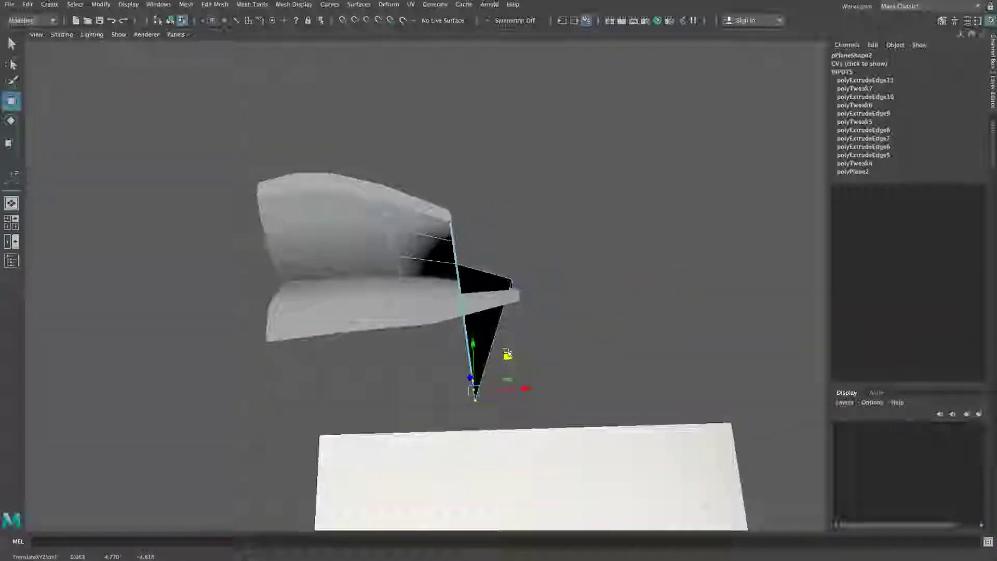
key("ctrl+z")
Pull the first displaced vertex on the upper lip's inner back edge forward in the perspective view.
left_click_drag(561, 344, 481, 355, "alt")
left_click_drag(474, 243, 469, 293)
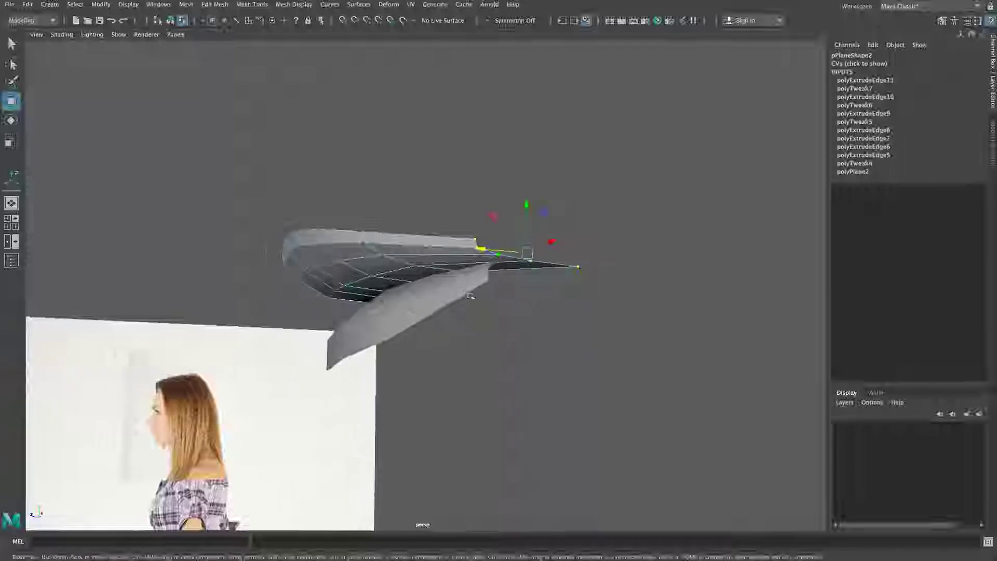
right_click_drag(469, 294, 512, 300, "alt")
left_click_drag(512, 301, 505, 303, "alt")
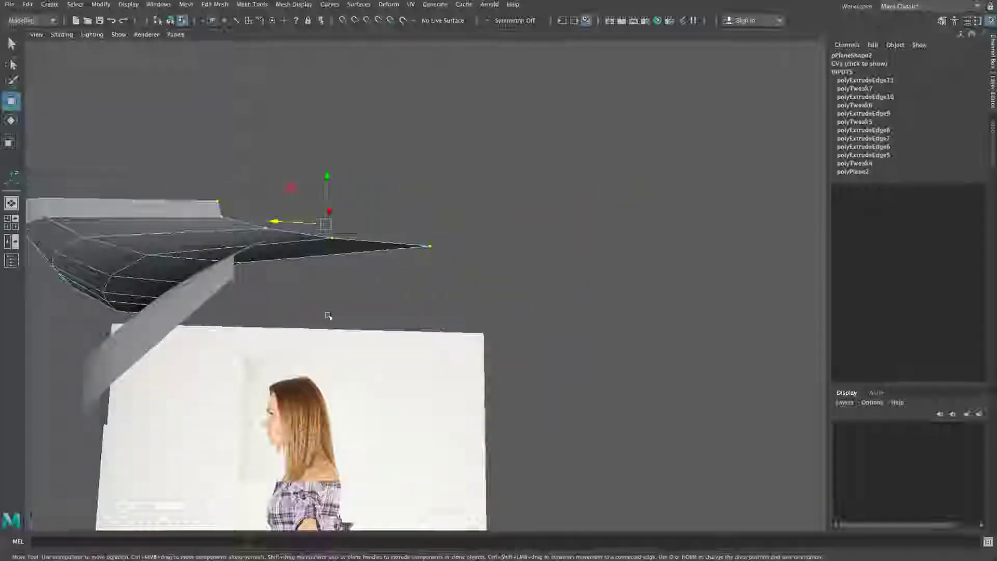
key("f")
left_click_drag(338, 325, 397, 364, "alt")
right_click_drag(397, 364, 387, 353, "alt")
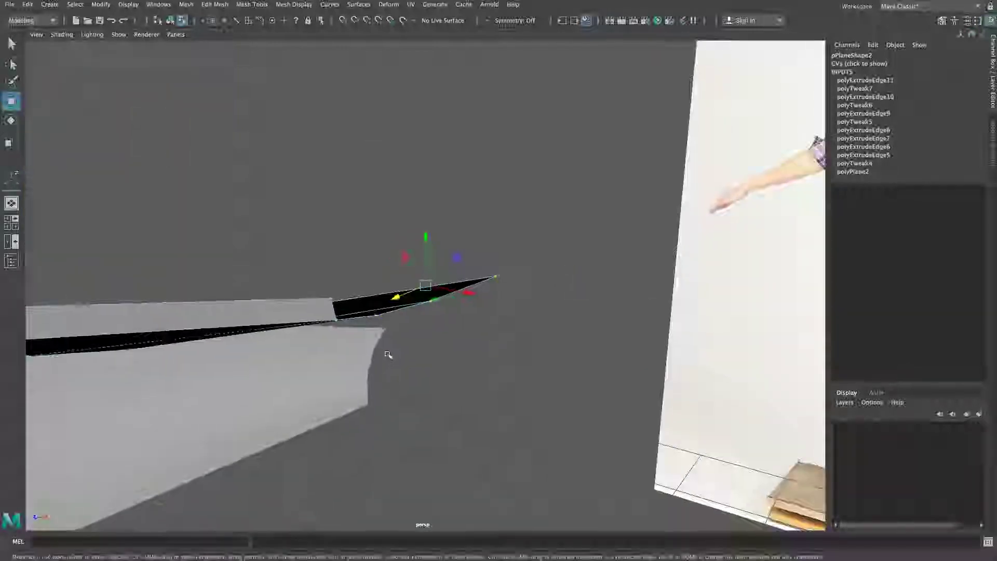
middle_click_drag(387, 353, 412, 320, "alt")
left_click_drag(412, 320, 442, 269, "alt")
middle_click_drag(443, 270, 433, 305, "alt")
left_click_drag(433, 305, 328, 292, "alt")
mouse_move(403, 251)
left_mouse_down("alt")
mouse_move(389, 264)
mouse_move(404, 292)
mouse_move(401, 262)
left_mouse_up("alt")
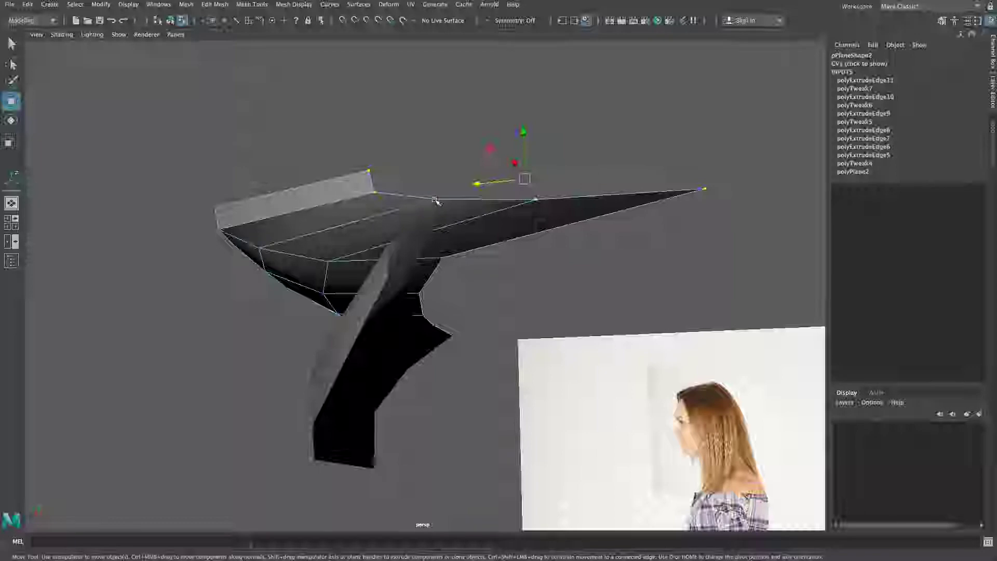
left_click_drag(424, 202, 396, 205)
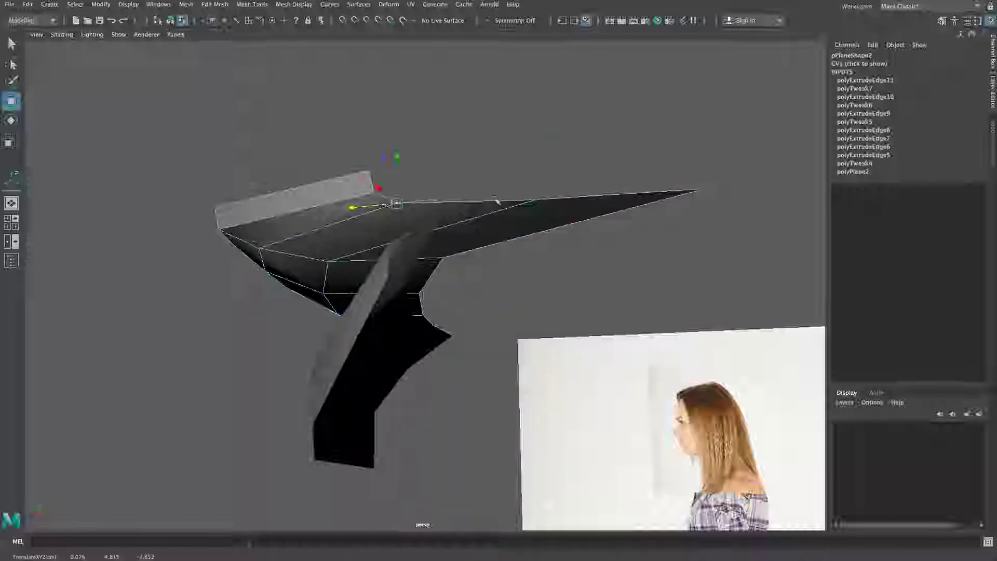
Pull the next back-edge vertex and the far corner vertex forward to shorten the upper lip's pointed inner flap.
left_click(535, 203)
left_click_drag(520, 203, 412, 211)
left_click(698, 186)
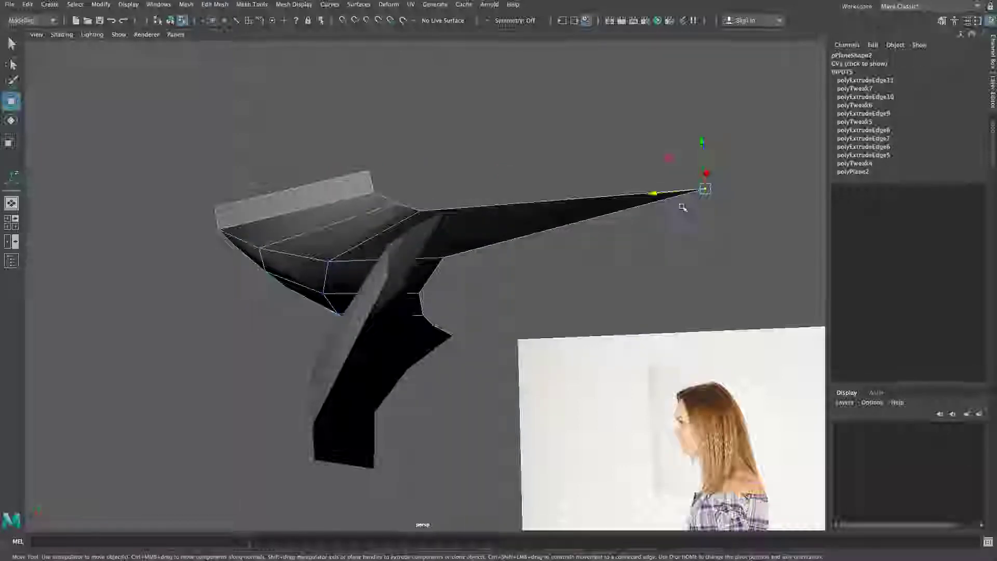
left_click_drag(680, 191, 413, 270)
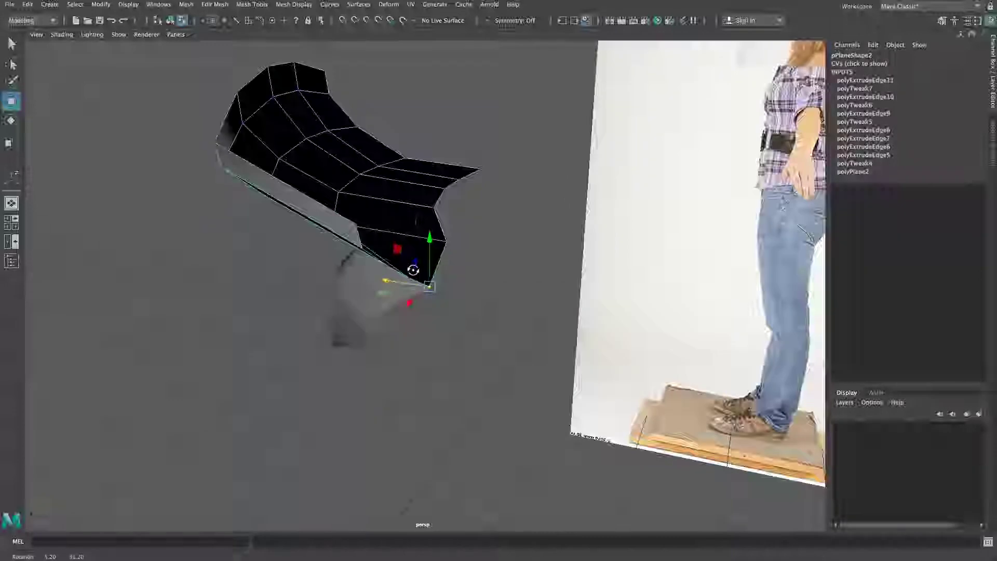
Move the remaining back-edge vertices of the upper lip forward in depth to even out the inner edge.
left_click_drag(460, 225, 406, 240)
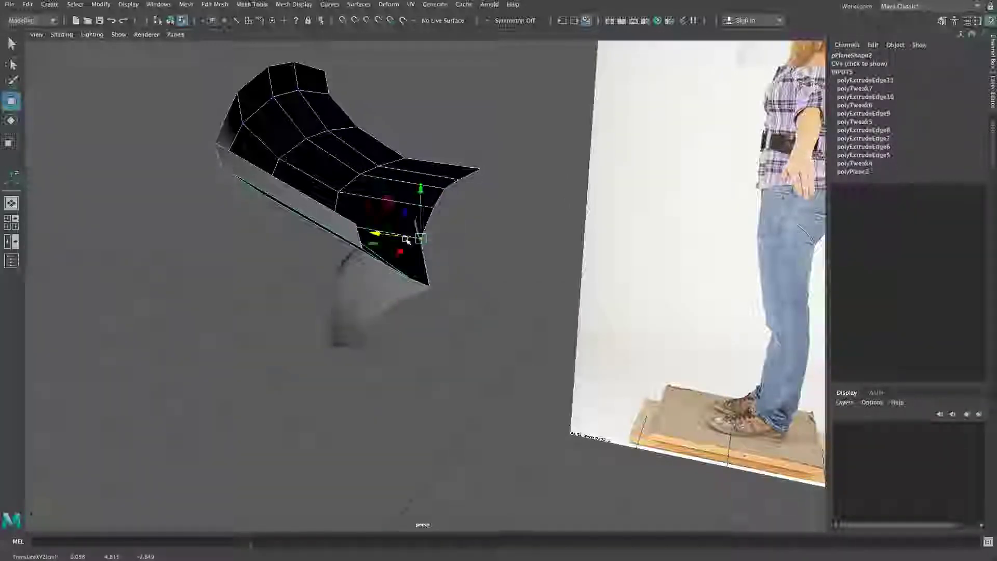
left_click_drag(445, 203, 411, 206)
left_click(444, 189)
left_click_drag(431, 187, 428, 186)
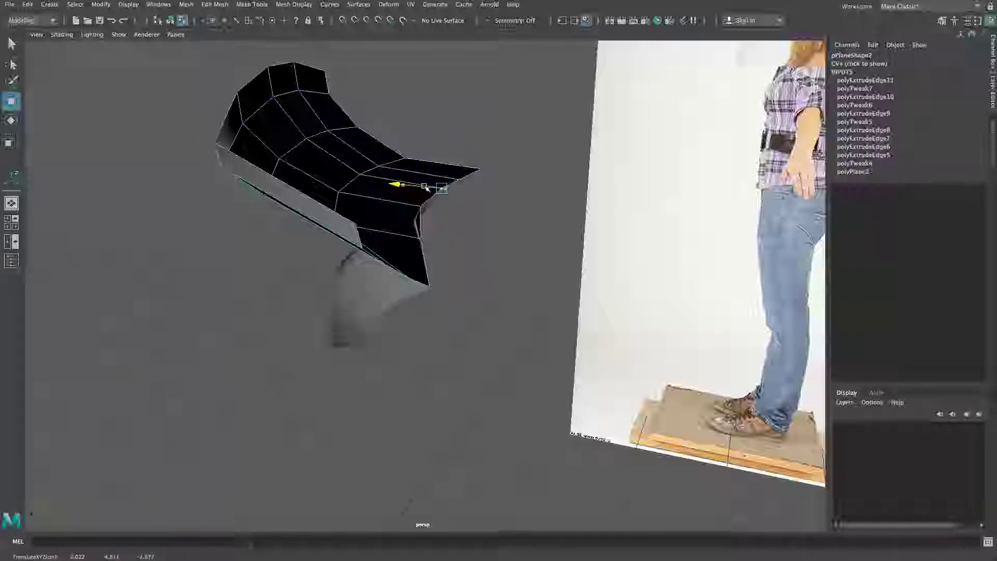
Nudge the vertex column between the middle of the upper lip and its corner in depth to smooth the front contour.
left_click_drag(426, 188, 476, 194, "alt")
middle_click_drag(476, 194, 497, 198, "alt")
right_click_drag(496, 198, 519, 219, "alt")
left_click_drag(519, 220, 511, 183, "alt")
right_click_drag(511, 183, 532, 188, "alt")
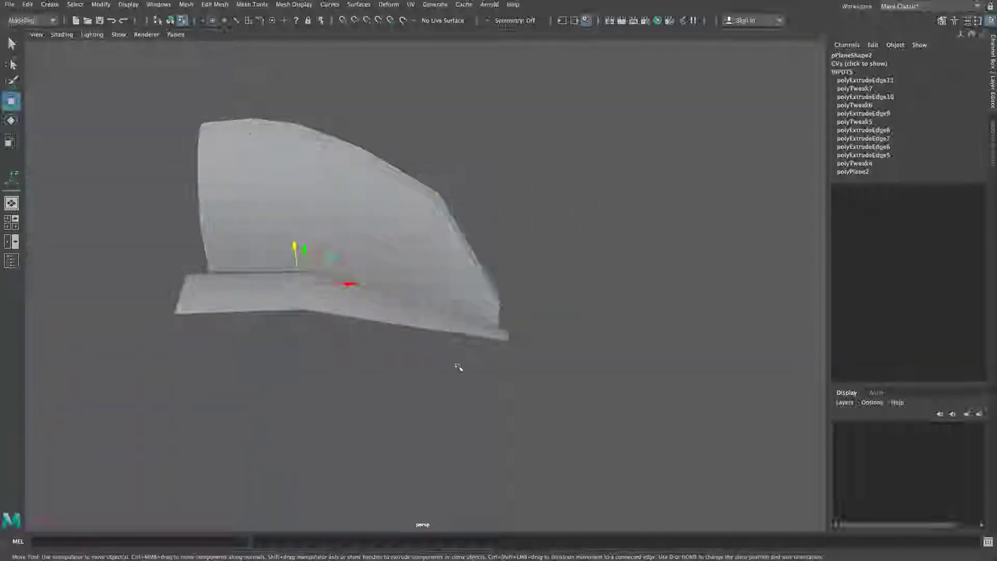
left_click_drag(439, 215, 440, 240, "alt")
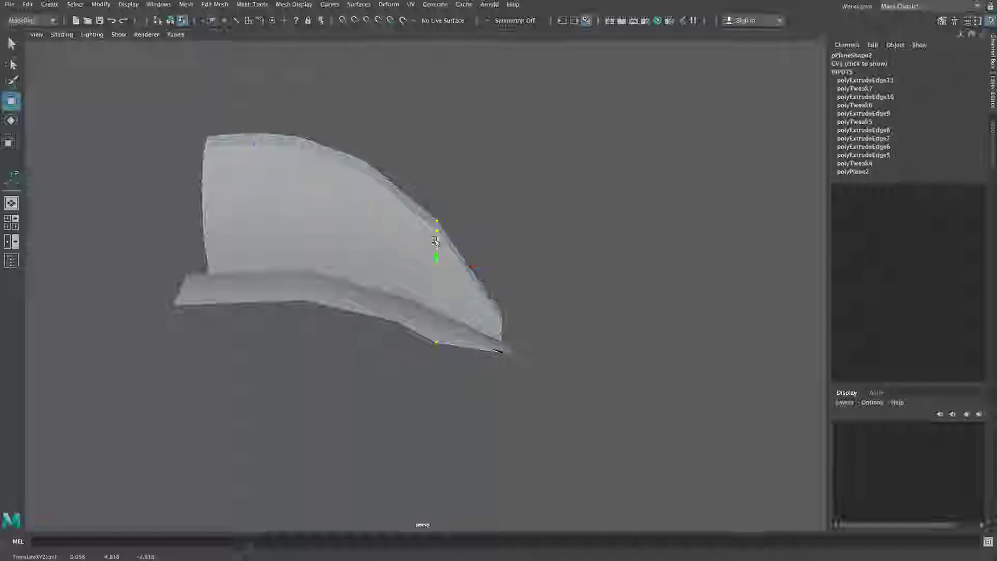
left_click_drag(436, 243, 437, 244)
Select the adjacent inner vertex column and the centre-line column of the upper lip and nudge each slightly in depth.
left_click_drag(386, 139, 344, 362)
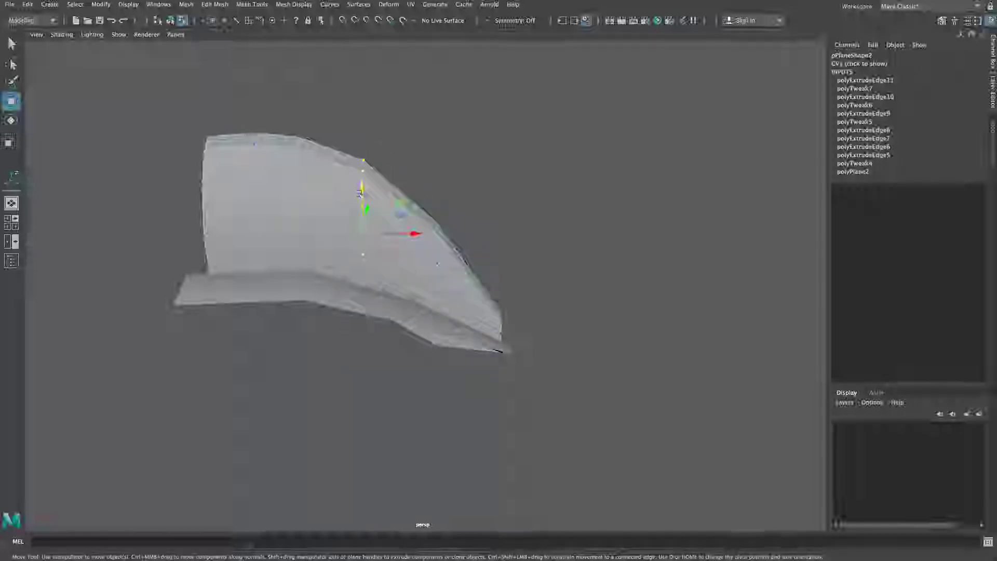
left_click_drag(363, 189, 343, 210)
left_click_drag(402, 234, 405, 230, "alt")
left_click_drag(367, 133, 428, 410)
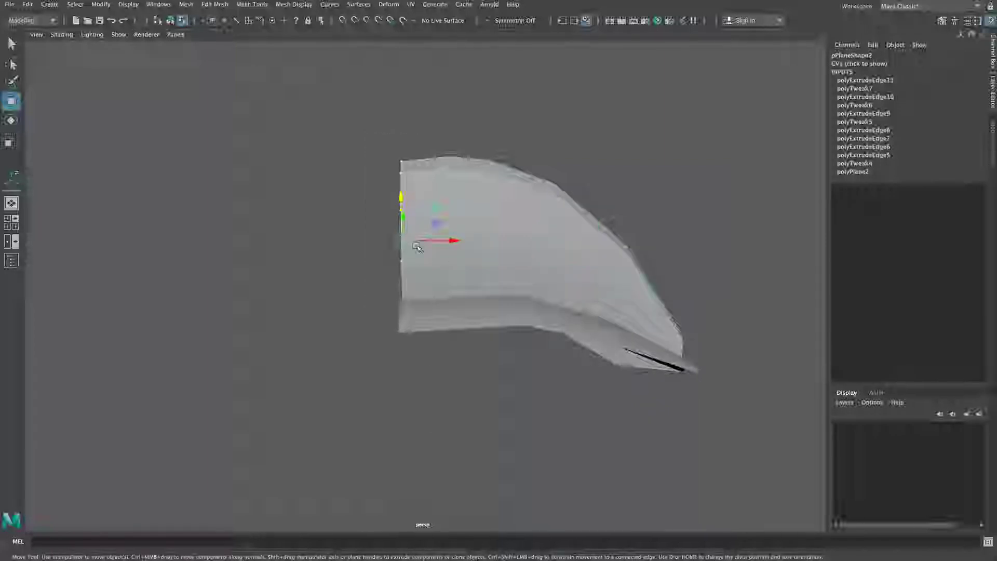
left_click_drag(402, 195, 402, 197)
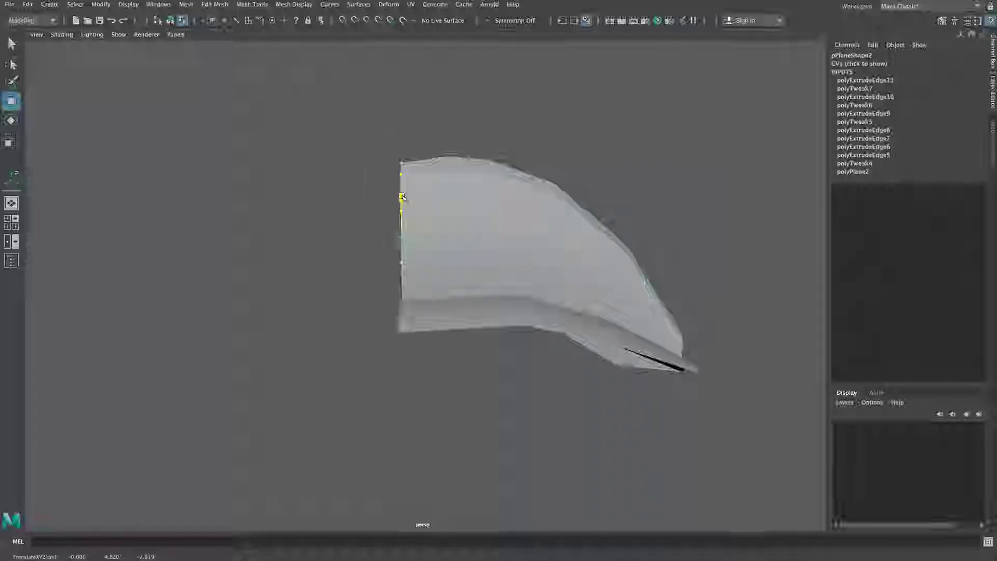
Move the inner-surface vertices near the upper lip's mouth corner inward to even out the edge flow.
middle_click_drag(636, 282, 471, 257, "alt")
left_click_drag(466, 257, 372, 363, "alt")
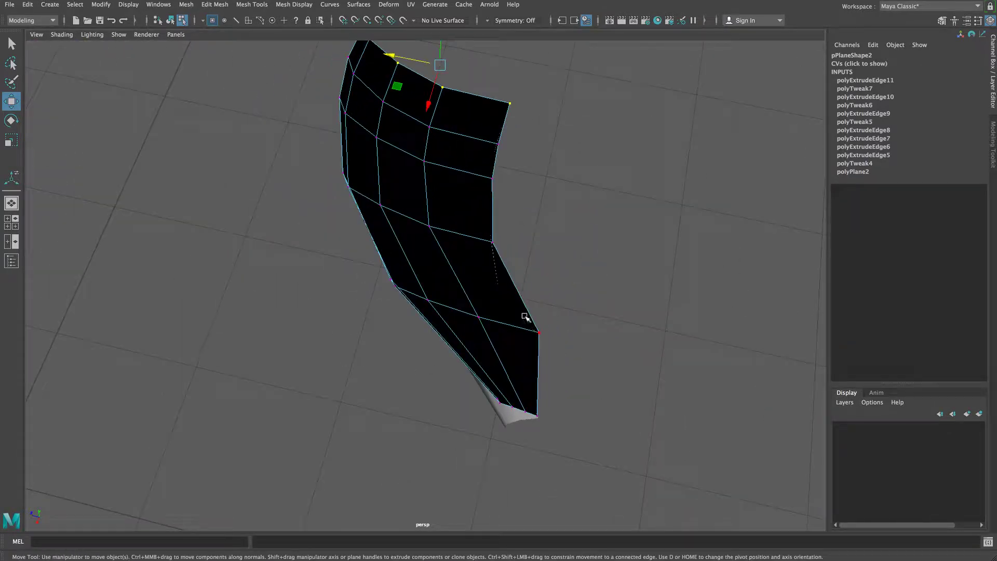
left_click_drag(474, 317, 453, 313)
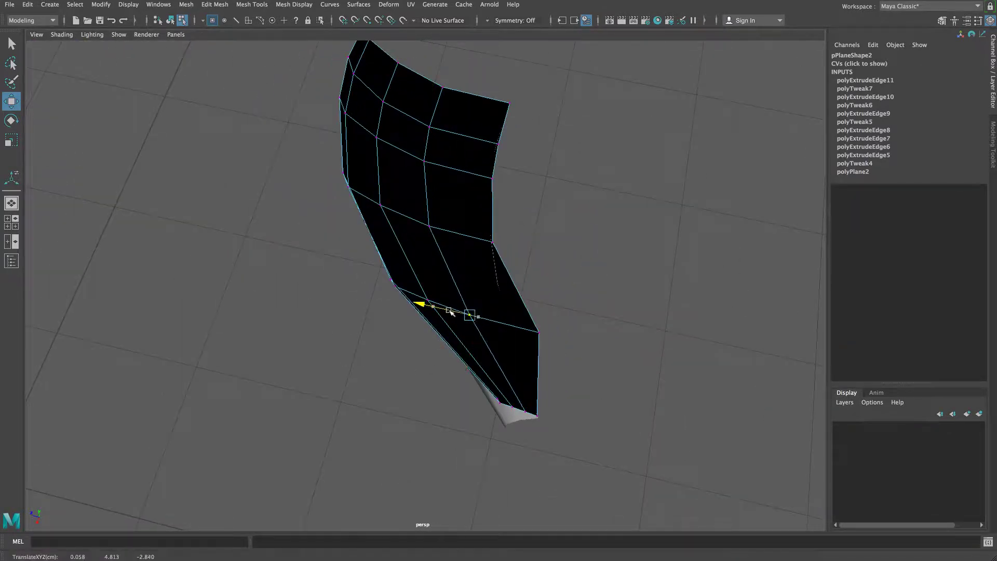
left_click_drag(550, 318, 488, 327)
Return to object mode, select the lower-lip mesh and save the scene.
left_click_drag(581, 326, 645, 300, "alt")
right_click_drag(400, 237, 428, 220)
left_click(389, 278)
mouse_move(405, 278)
left_mouse_down("alt")
mouse_move(383, 285)
mouse_move(389, 278)
left_mouse_up("alt")
left_click(378, 239)
left_click(391, 278)
left_click(384, 238)
left_click(394, 284)
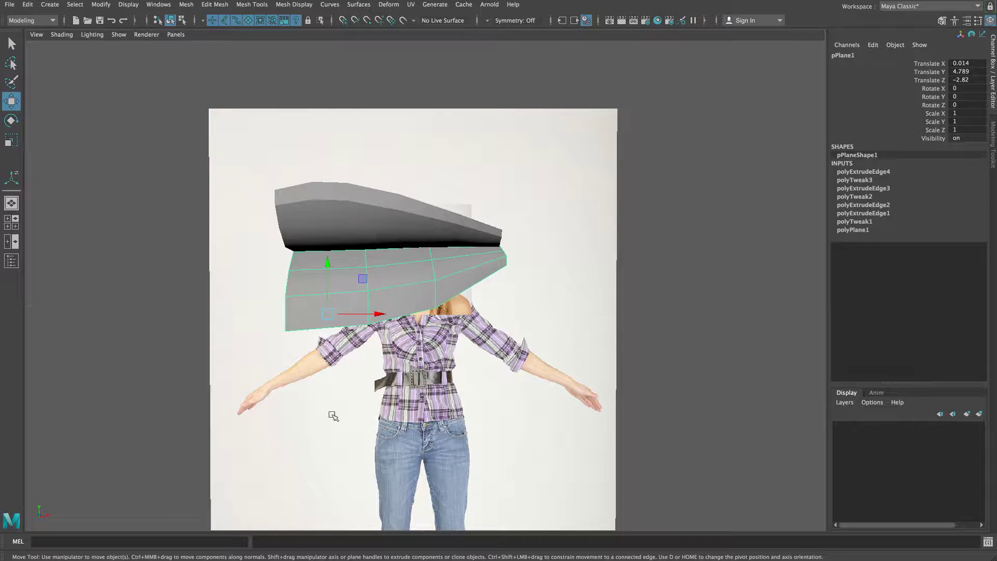
key("ctrl+s")
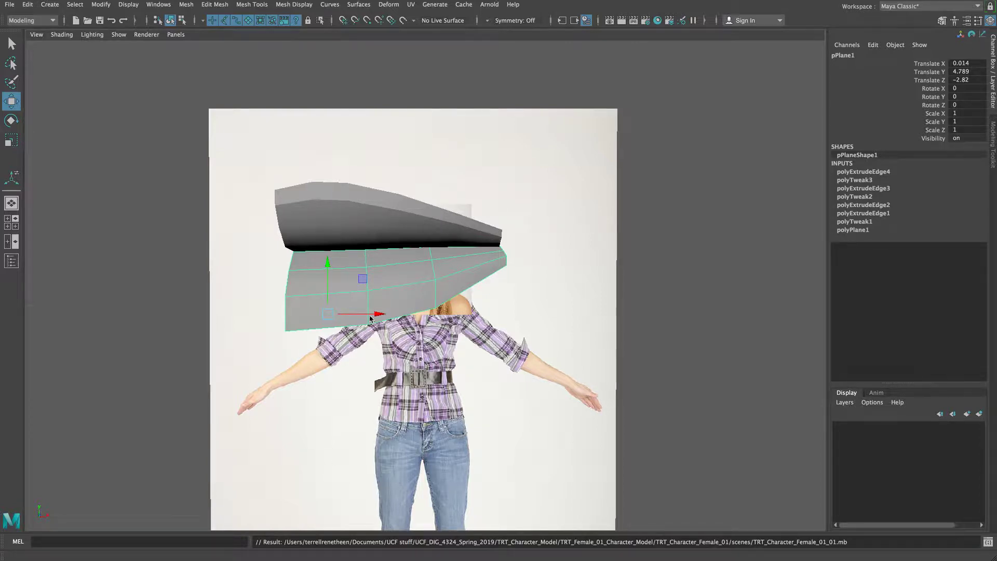
Insert a vertical edge loop on the lower-lip mesh between its last column and the mouth corner.
left_click_drag(376, 349, 418, 294, "alt")
middle_click_drag(419, 293, 444, 283, "alt")
left_click_drag(439, 289, 461, 291, "alt")
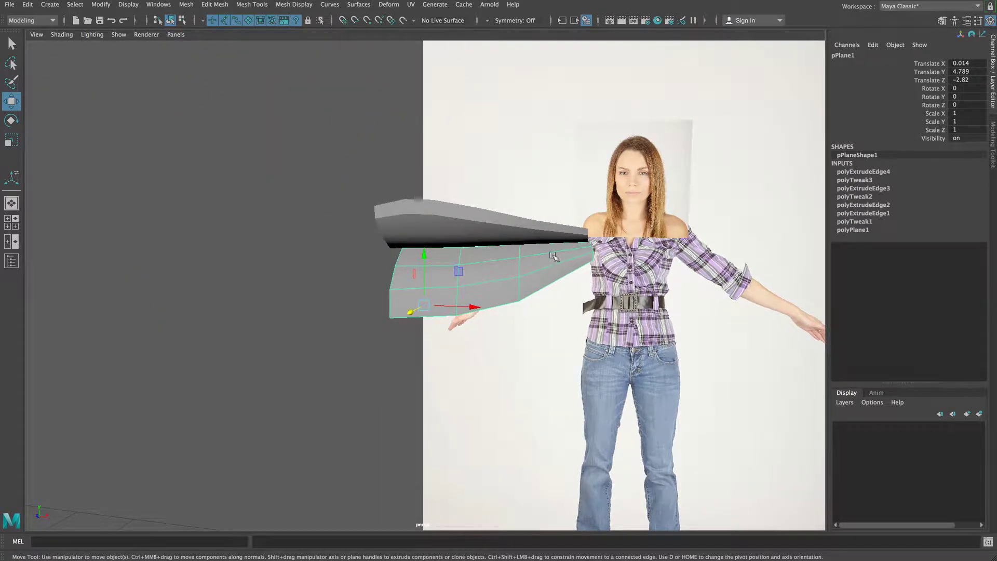
right_click_drag(541, 264, 573, 263, "alt")
middle_click_drag(572, 262, 547, 264, "alt")
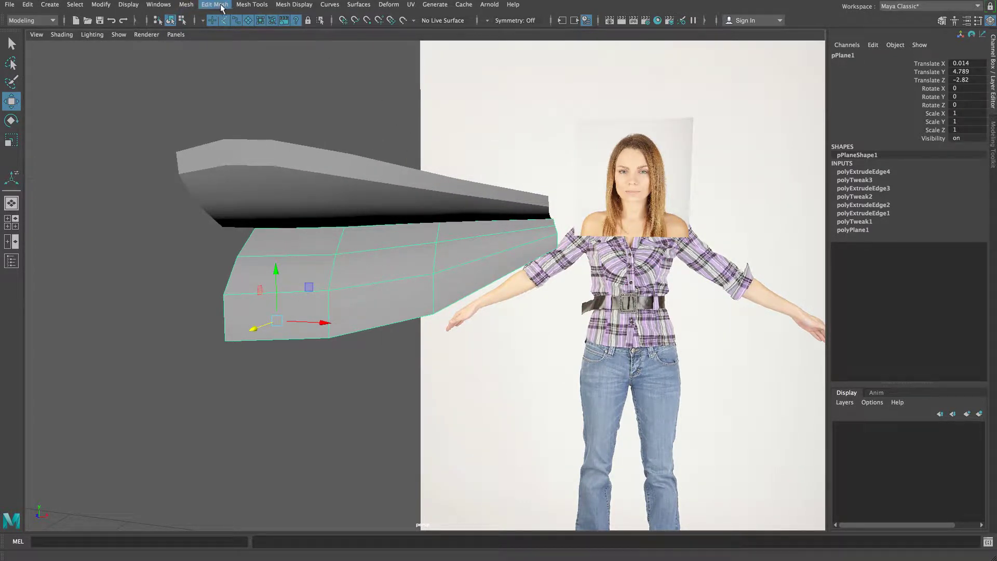
left_click(252, 5)
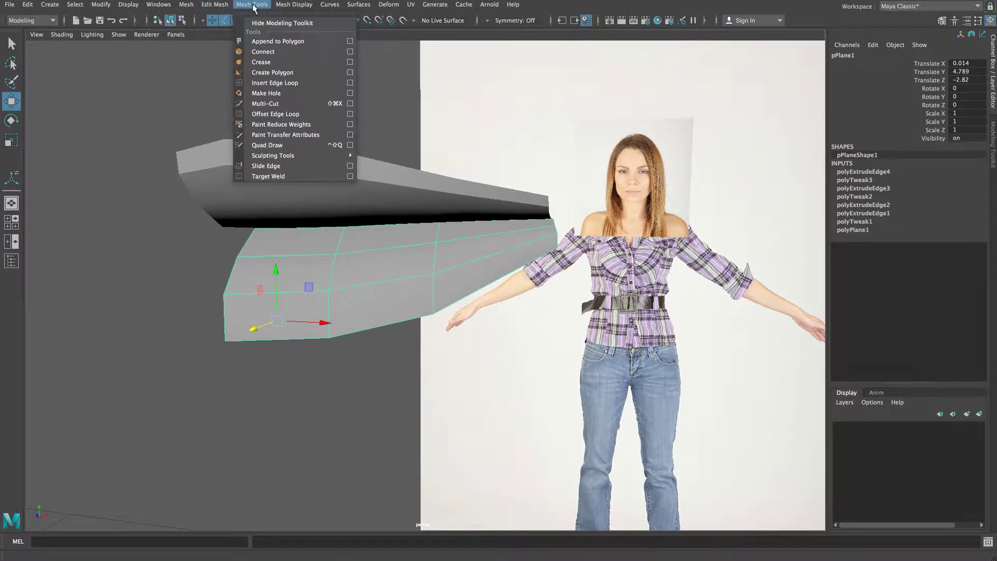
left_click(279, 85)
left_click_drag(502, 238, 496, 238)
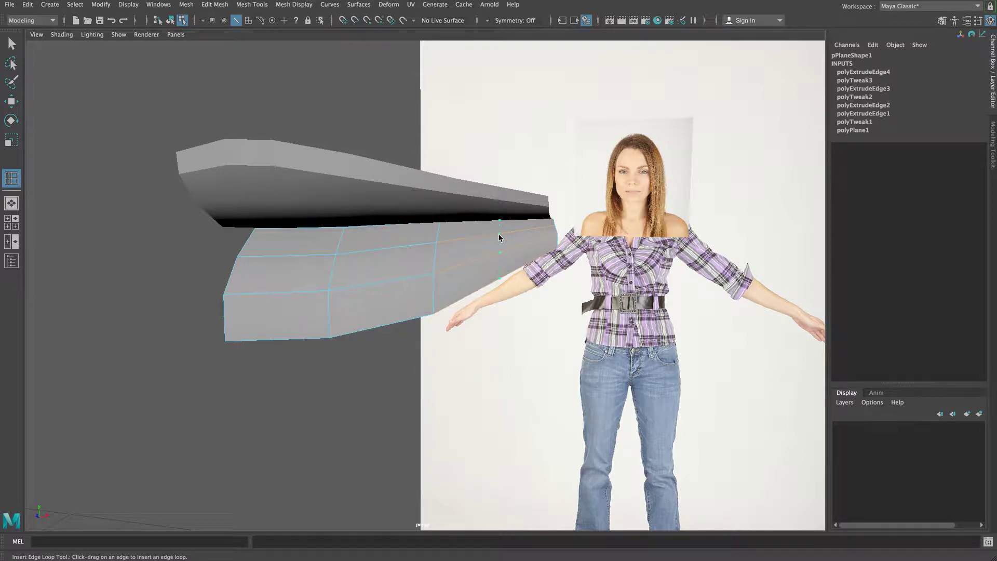
left_click_drag(499, 238, 499, 238)
key("q")
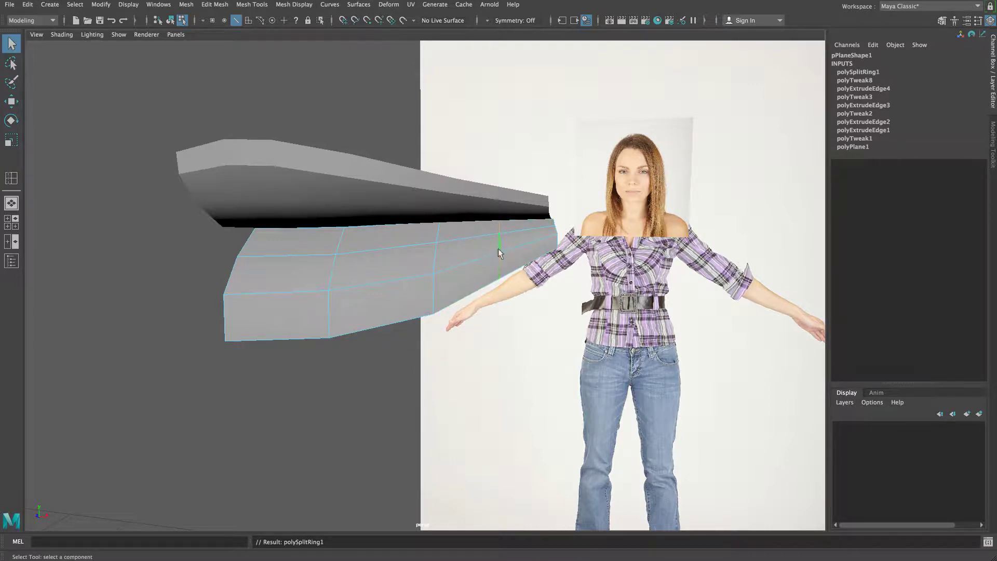
Lower the new loop's bottom vertex slightly and adjust the bottom vertex at the lower lip's mouth corner to round the contour.
right_click(499, 239)
left_click(456, 240)
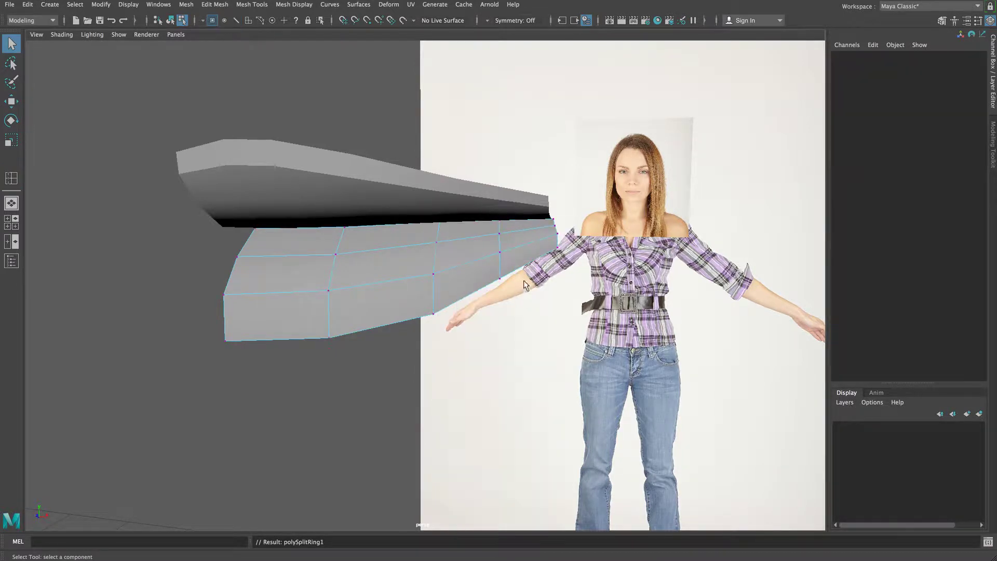
left_click(495, 295)
key("w")
left_click_drag(498, 263, 499, 265)
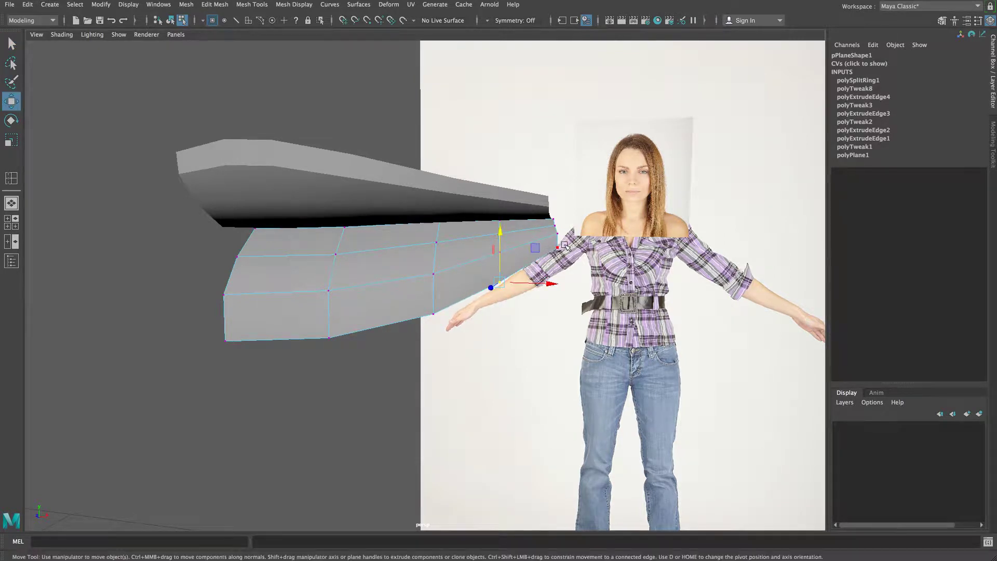
left_click_drag(557, 237, 485, 295)
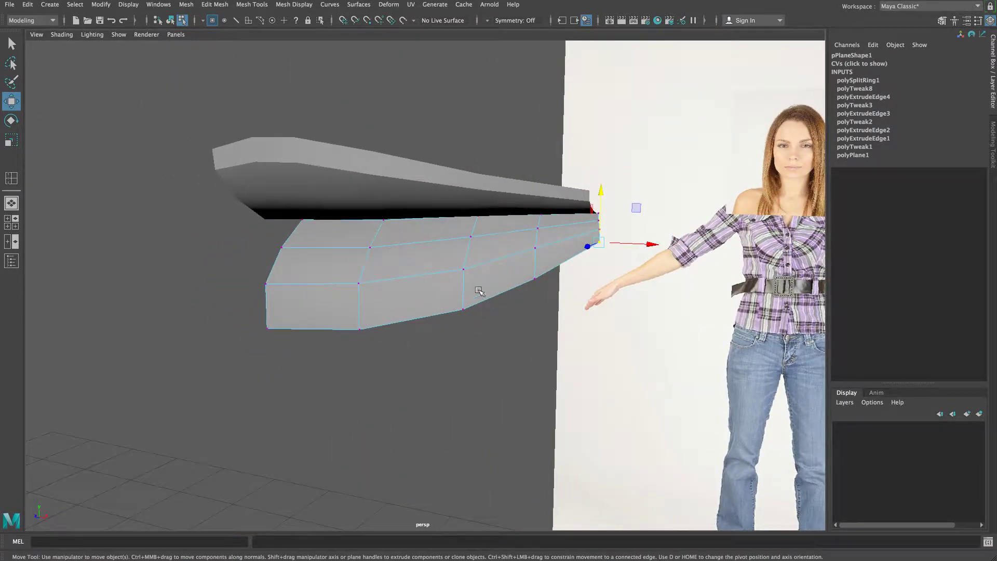
Return to object mode, select both lip meshes and examine their inner borders from behind.
right_click(469, 269)
right_click_drag(473, 264, 507, 254)
left_click(397, 207)
left_click(412, 276, "shift")
left_click_drag(412, 278, 368, 294, "alt")
left_click_drag(246, 295, 356, 301, "alt")
scroll(369, 298, "up", 2)
scroll(396, 296, "up", 8)
scroll(396, 296, "down", 4)
left_click_drag(417, 299, 360, 258, "alt")
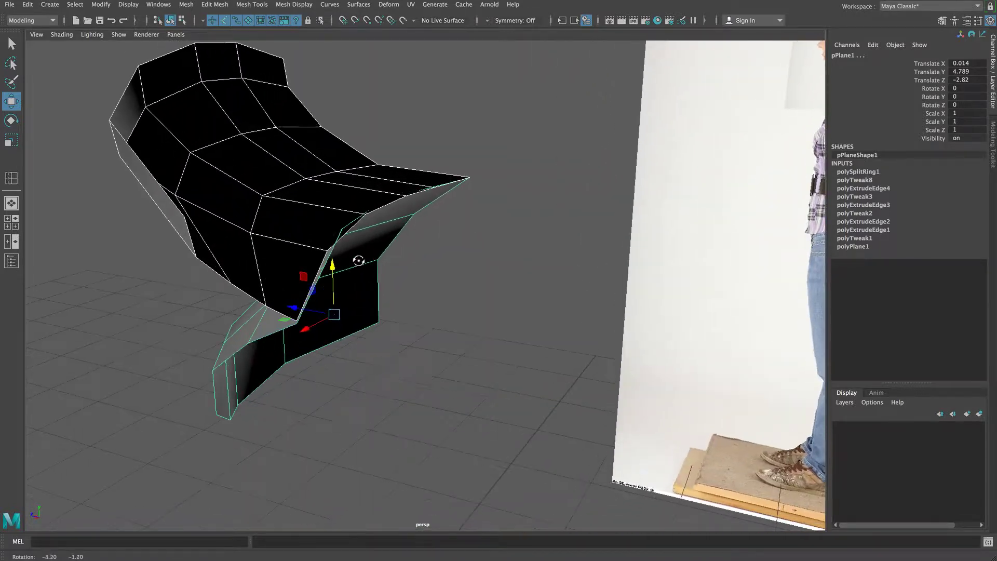
Select the upper lip's inner border edges and extrude them backward into the mouth.
left_click(301, 173)
mouse_move(346, 234)
left_mouse_down("alt")
mouse_move(338, 229)
mouse_move(366, 238)
mouse_move(356, 240)
left_mouse_up("alt")
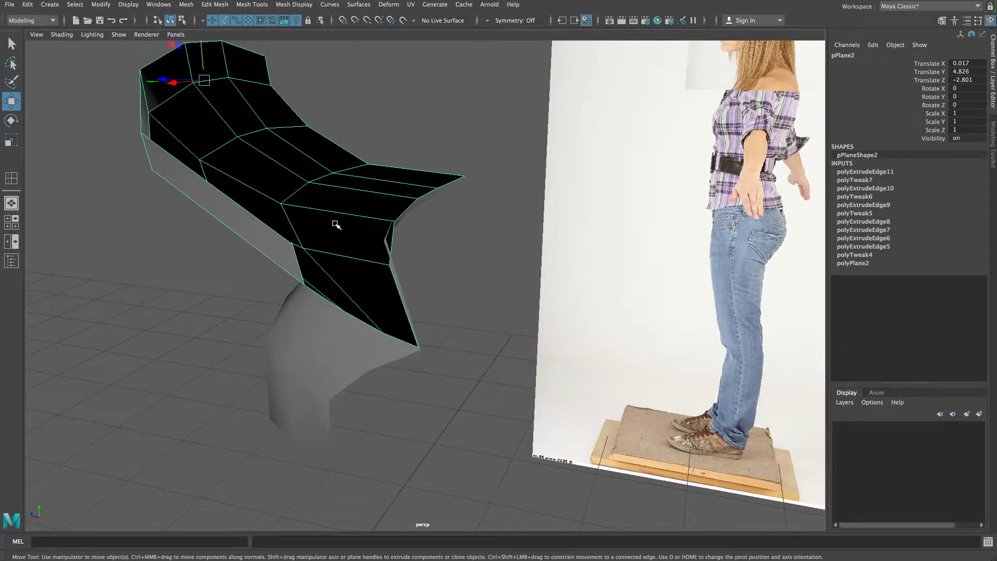
right_click(272, 157)
left_click(273, 130)
left_click(401, 308)
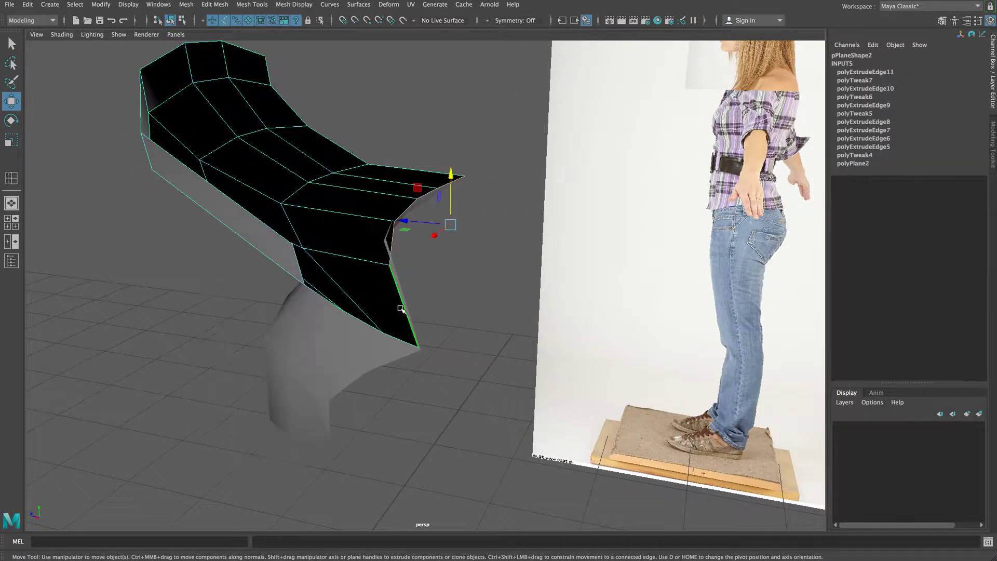
left_click(402, 307)
left_click(453, 187)
left_click(221, 7)
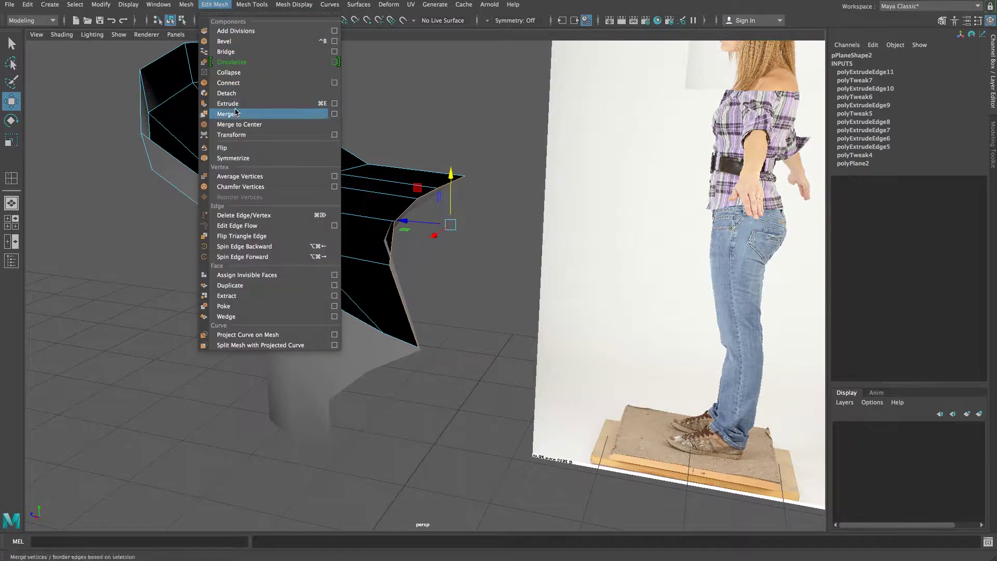
left_click(234, 104)
left_click_drag(462, 199, 444, 238)
Select the vertex next to the mouth corner on the upper lip's extruded border and raise it slightly in side view.
right_click_drag(580, 325, 530, 323)
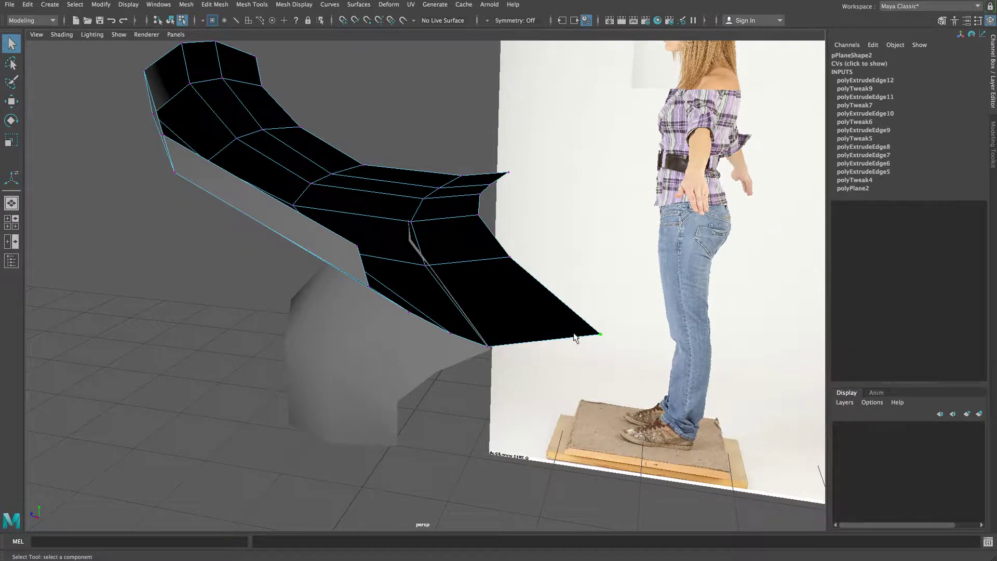
key("w")
left_click_drag(583, 332, 550, 293)
left_click_drag(521, 320, 504, 271, "alt")
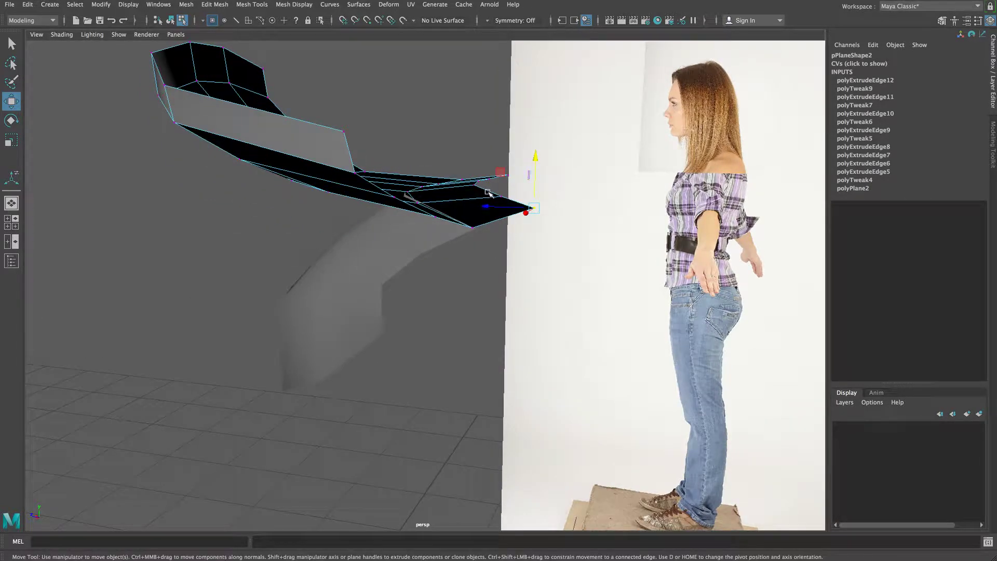
left_click_drag(470, 188, 479, 194, "alt")
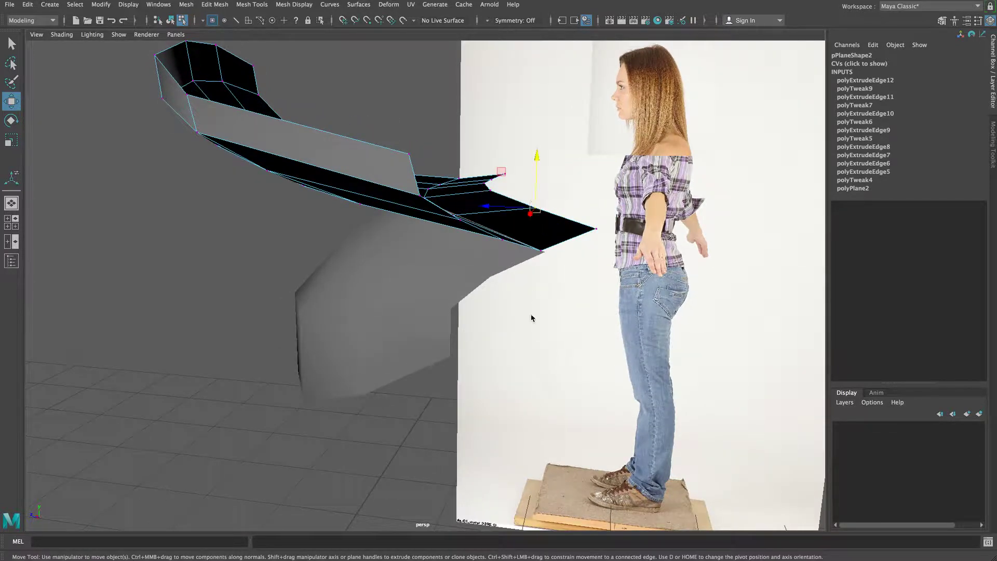
key("space")
key("space")
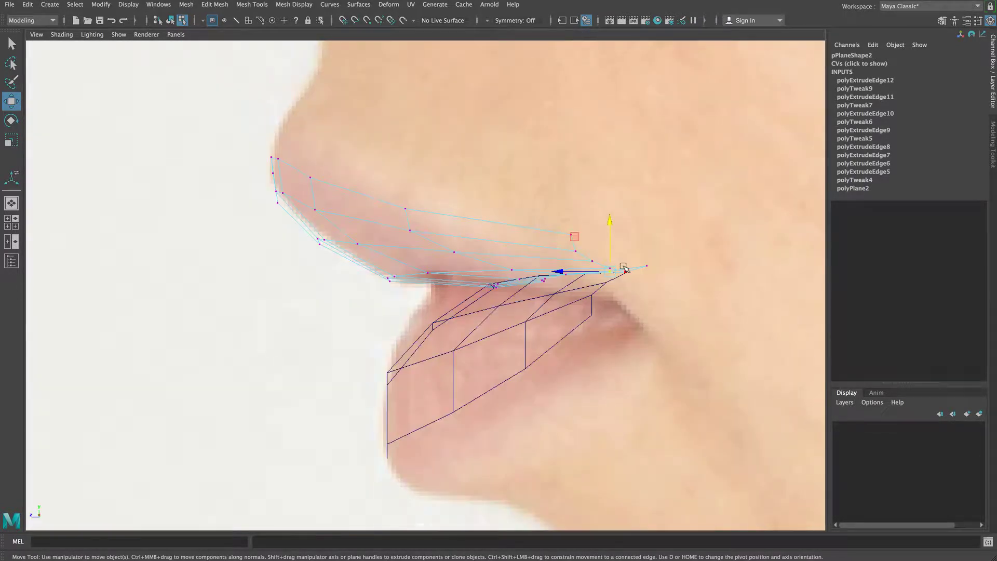
left_click_drag(611, 254, 610, 242)
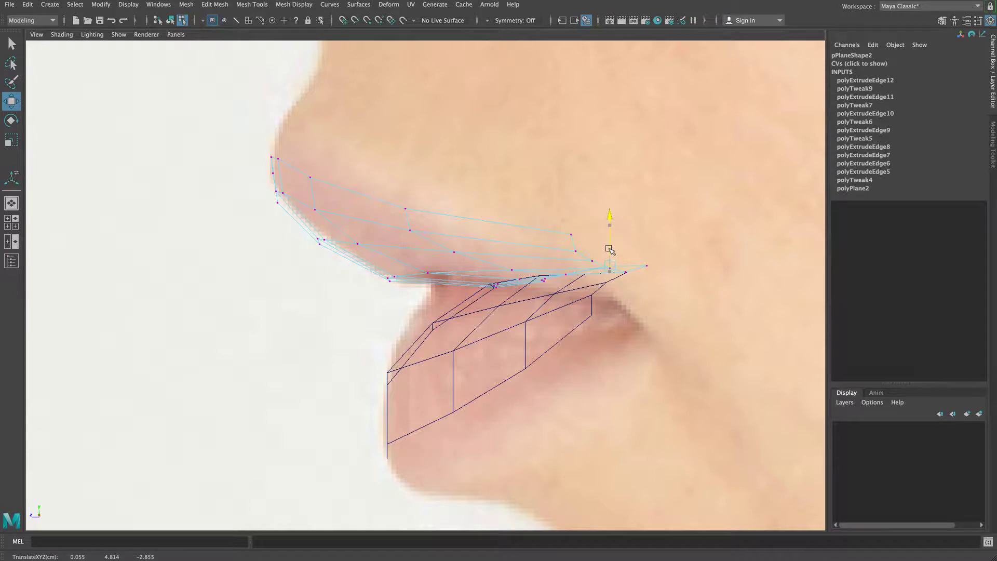
Raise the remaining vertices of the upper lip's extruded border, from the middle columns to the centre line, in side view.
key("space")
left_click_drag(610, 182, 622, 220, "alt")
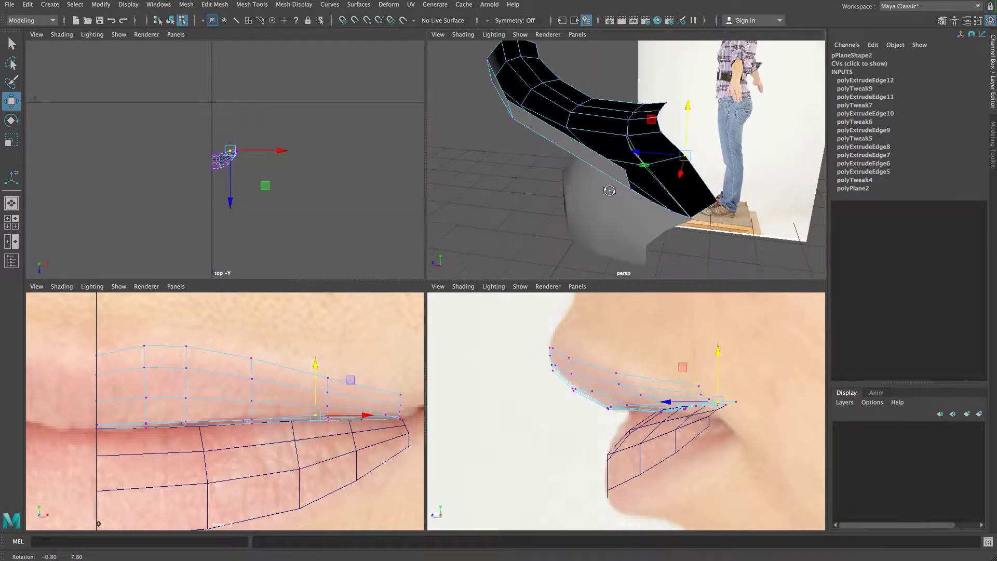
left_click(661, 132)
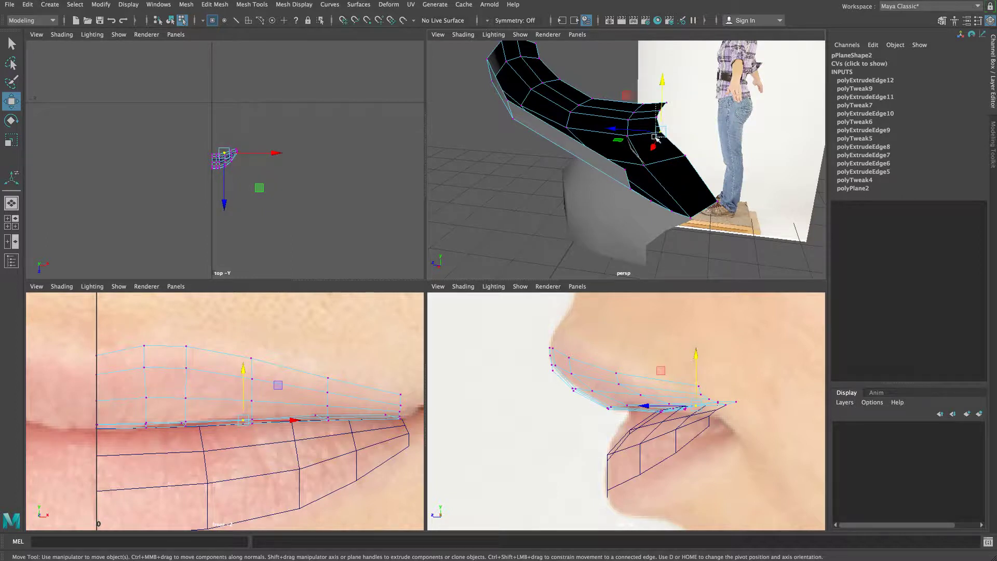
left_click_drag(657, 138, 656, 139)
left_click_drag(691, 384, 689, 378)
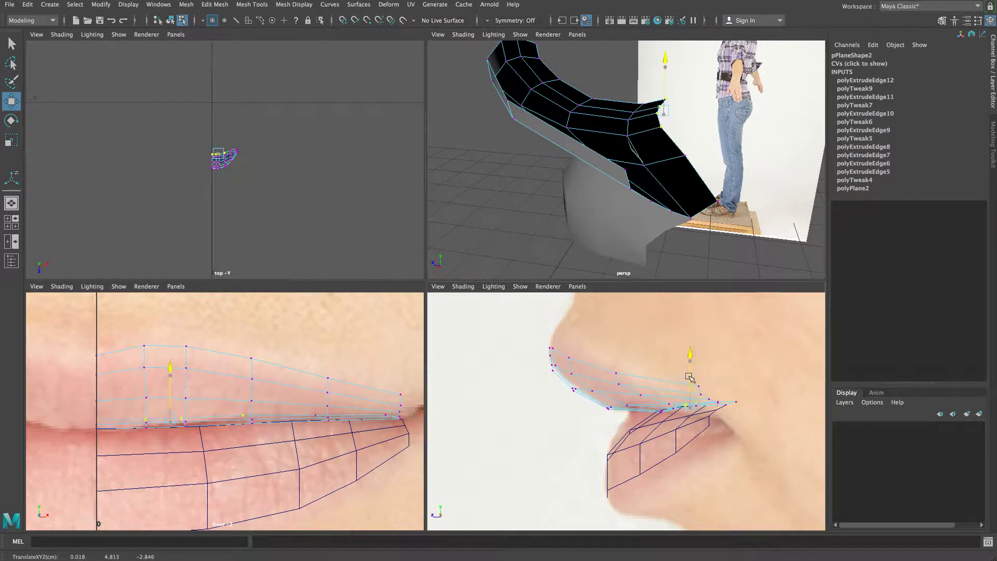
Select the single extruded vertex two columns from the upper lip's centre line and raise it slightly.
left_click_drag(648, 169, 548, 180, "alt")
right_click_drag(548, 180, 585, 180, "alt")
middle_click_drag(585, 180, 574, 178, "alt")
left_click_drag(574, 178, 582, 184, "alt")
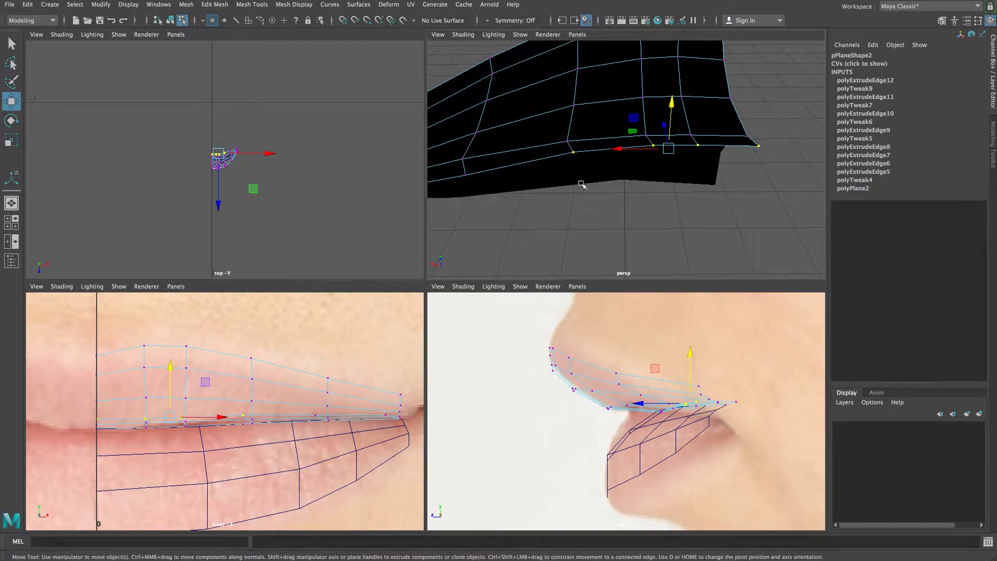
left_click(611, 207)
left_click(654, 147)
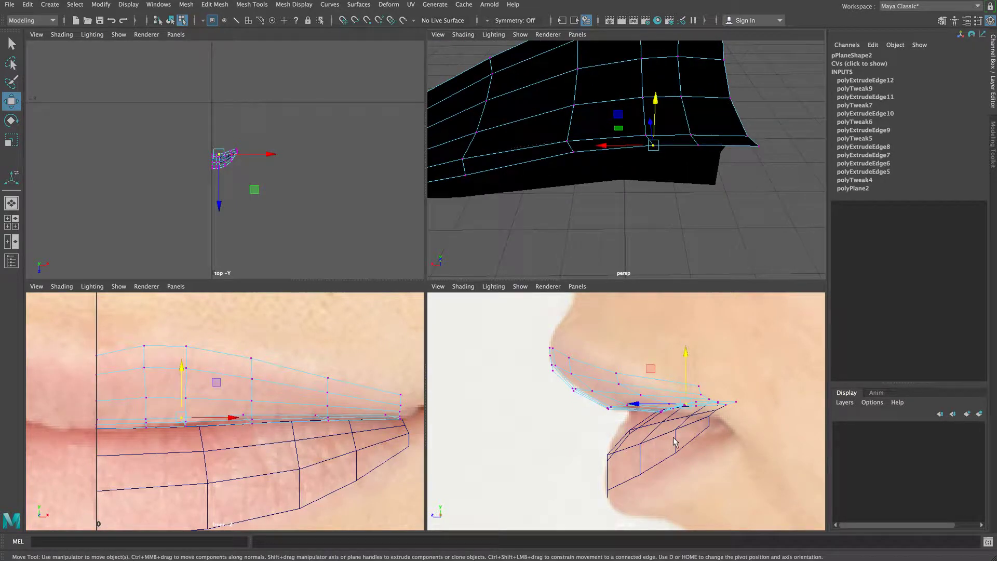
right_click_drag(590, 428, 743, 430, "alt")
middle_click_drag(714, 391, 686, 395, "alt")
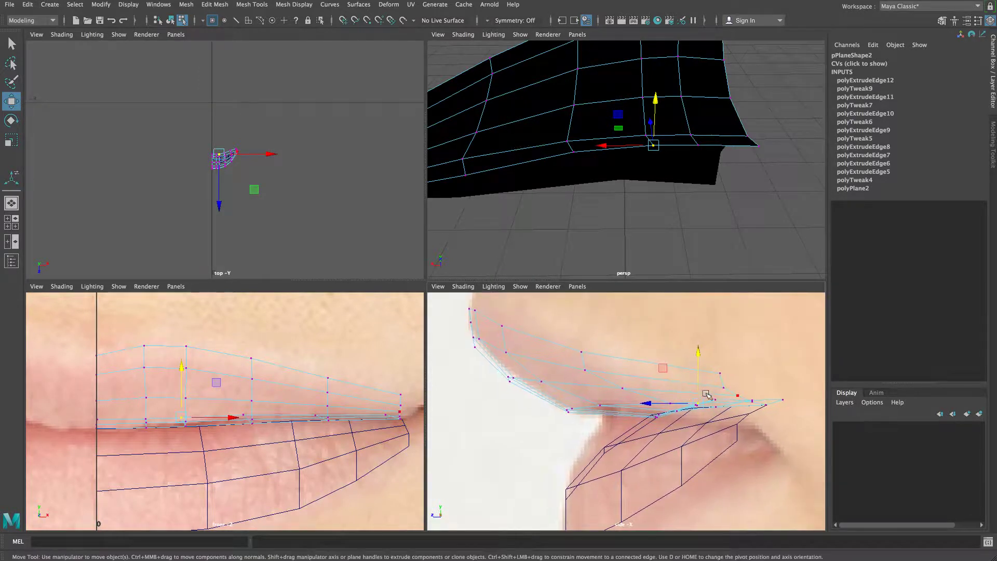
left_click_drag(696, 382, 695, 371)
Select the extruded border vertex on the upper lip's centre line and raise it to even out the back edge.
left_click(699, 146)
left_click(759, 147)
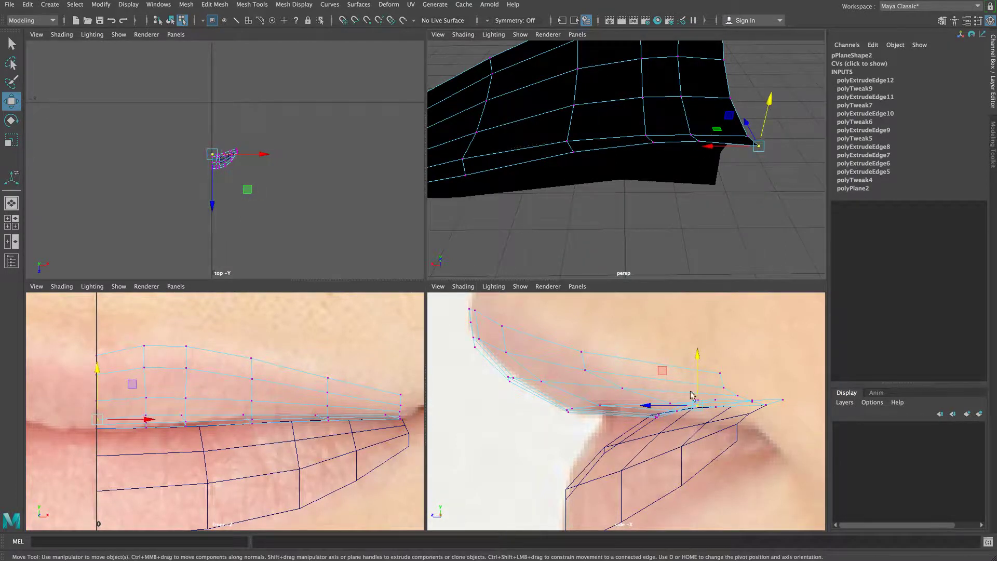
left_click_drag(697, 388, 699, 384)
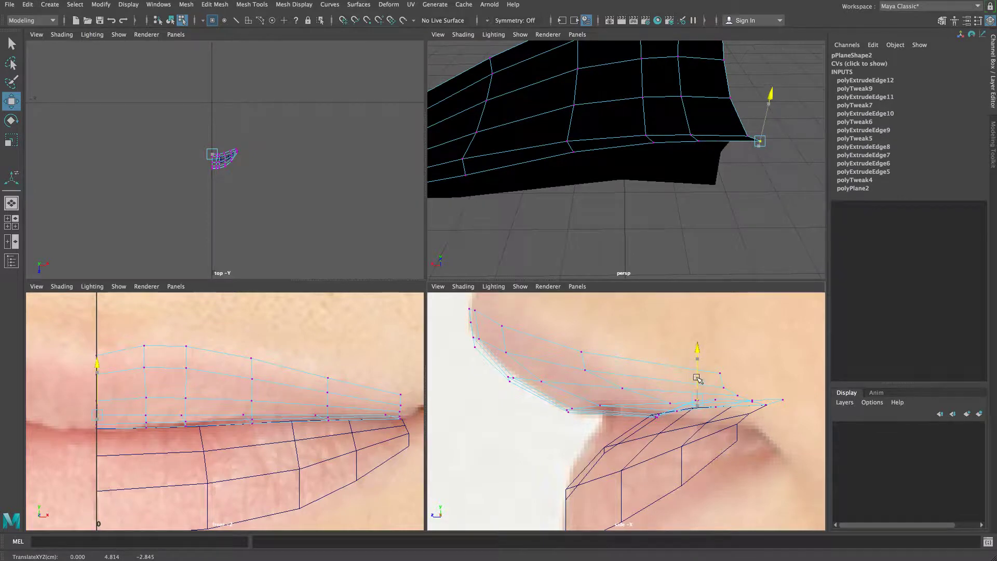
left_click_drag(696, 378, 697, 378)
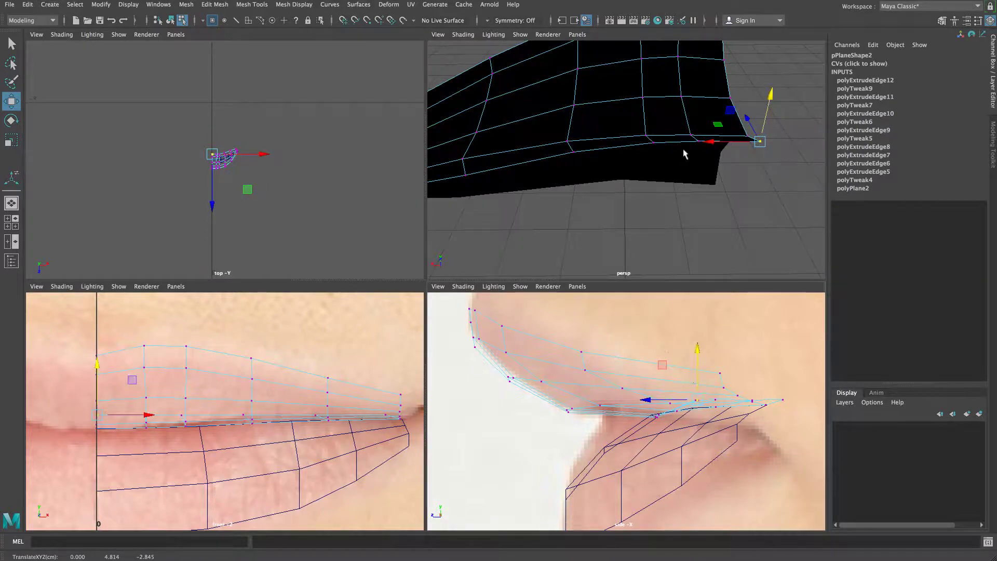
Return to object mode and select the lower-lip mesh.
key("space")
right_click_drag(640, 263, 574, 261, "alt")
mouse_move(574, 260)
left_mouse_down("alt")
mouse_move(646, 249)
mouse_move(597, 252)
mouse_move(559, 280)
mouse_move(581, 263)
mouse_move(534, 265)
mouse_move(644, 262)
mouse_move(536, 271)
mouse_move(559, 269)
mouse_move(558, 258)
left_mouse_up("alt")
left_click_drag(488, 216, 418, 251, "alt")
right_click_drag(396, 154, 419, 146)
left_click(422, 247)
left_click(437, 271)
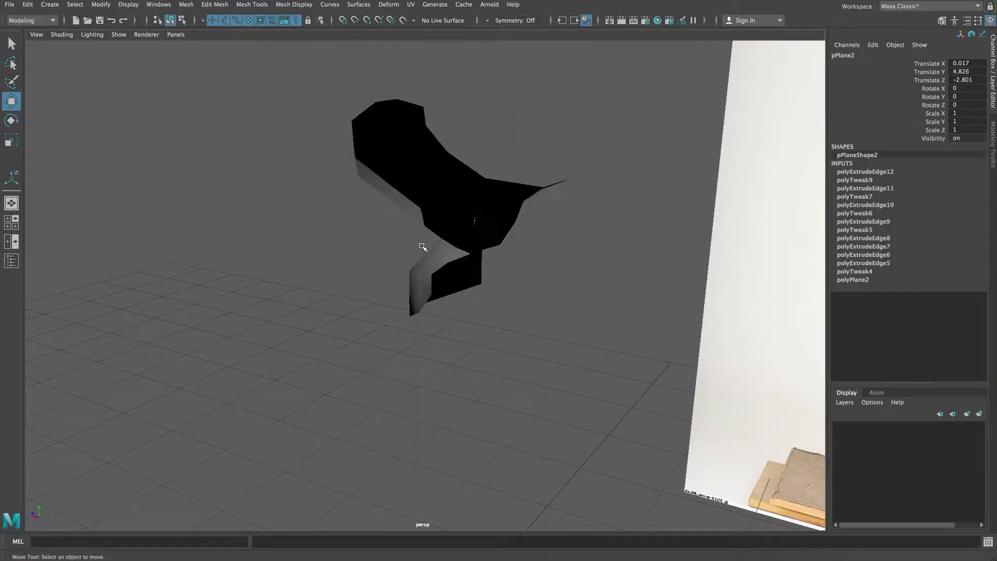
left_click_drag(395, 247, 406, 245, "alt")
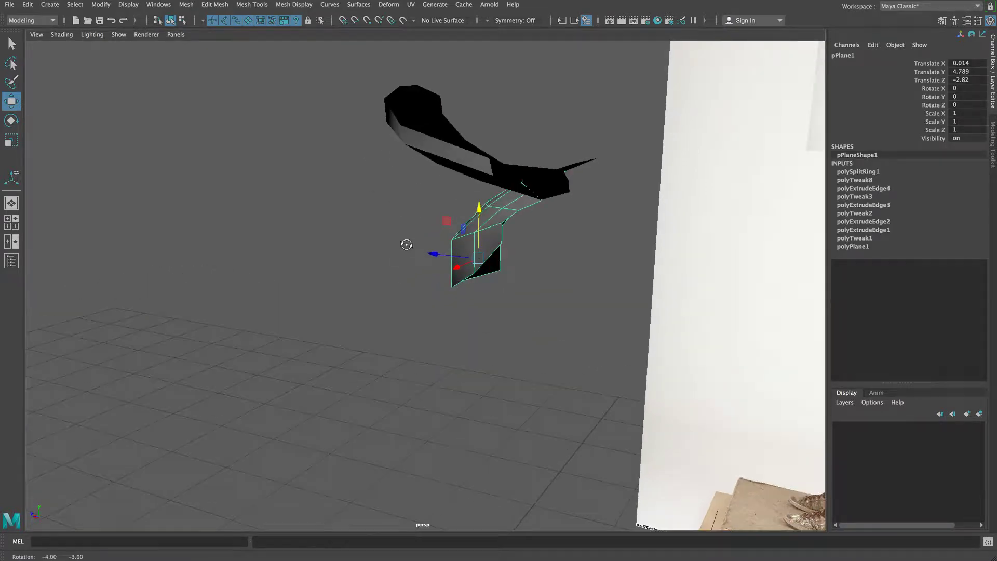
Select the lower lip's inner border edges and extrude them backward by about 0.006 in depth.
right_click_drag(501, 223, 496, 199)
left_click(535, 195)
left_click_drag(556, 245, 485, 256, "alt")
double_click(215, 215)
left_click_drag(207, 227, 297, 224, "alt")
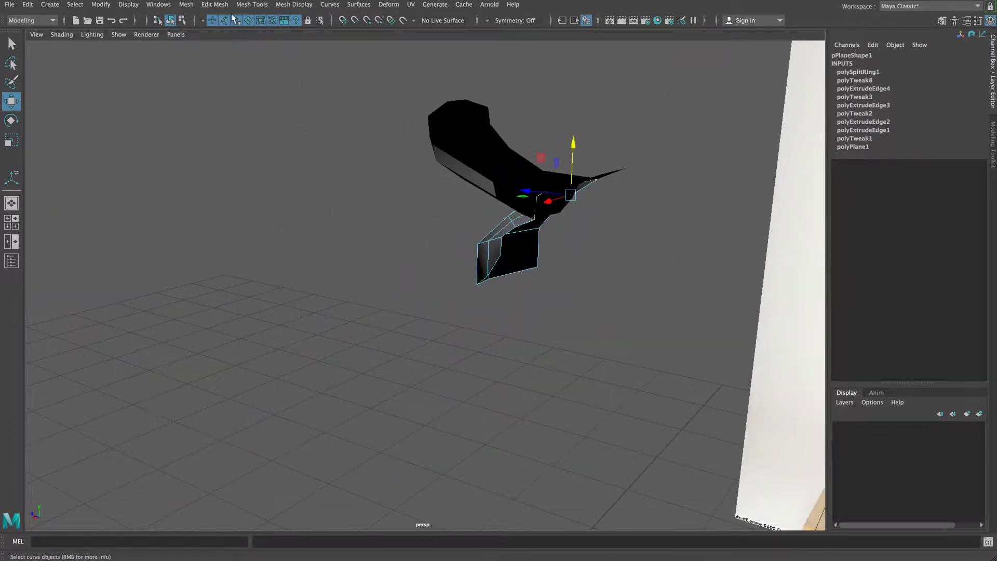
left_click(215, 4)
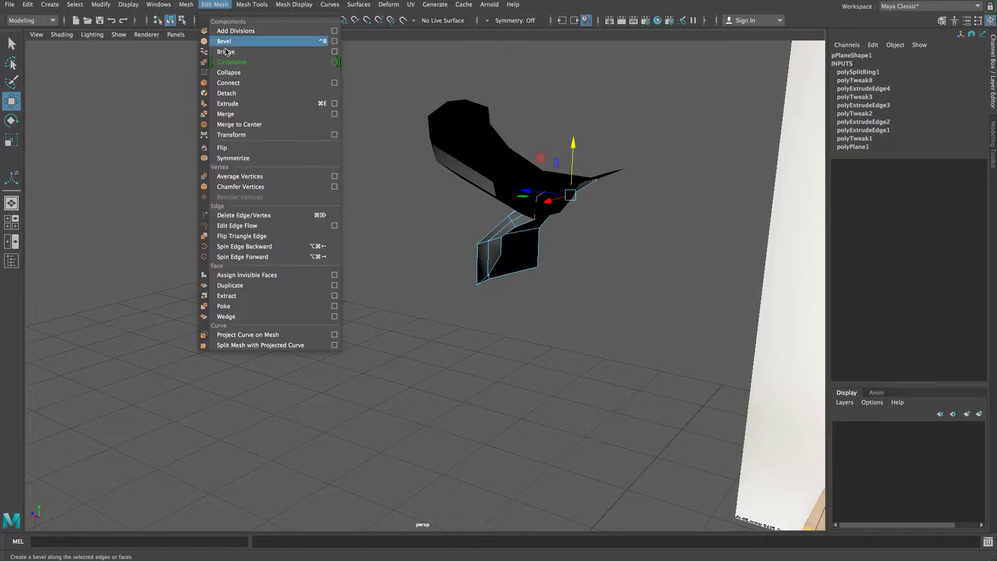
left_click(233, 106)
left_click(641, 115)
left_click_drag(541, 194, 522, 206)
Adjust the height of the lower lip's extruded border edges slightly in side view.
key("space")
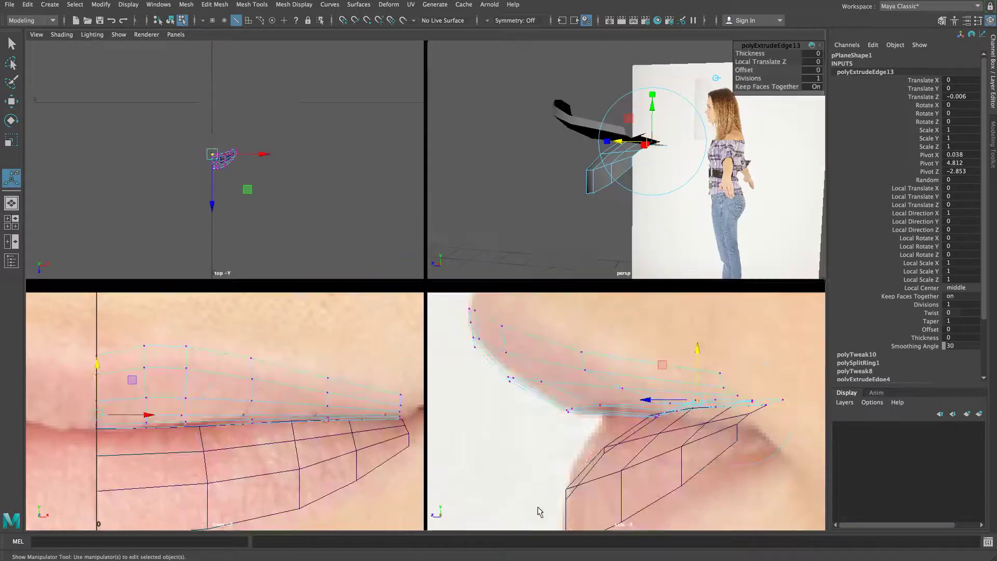
key("space")
middle_click_drag(596, 405, 472, 396, "alt")
left_click_drag(541, 255, 541, 258)
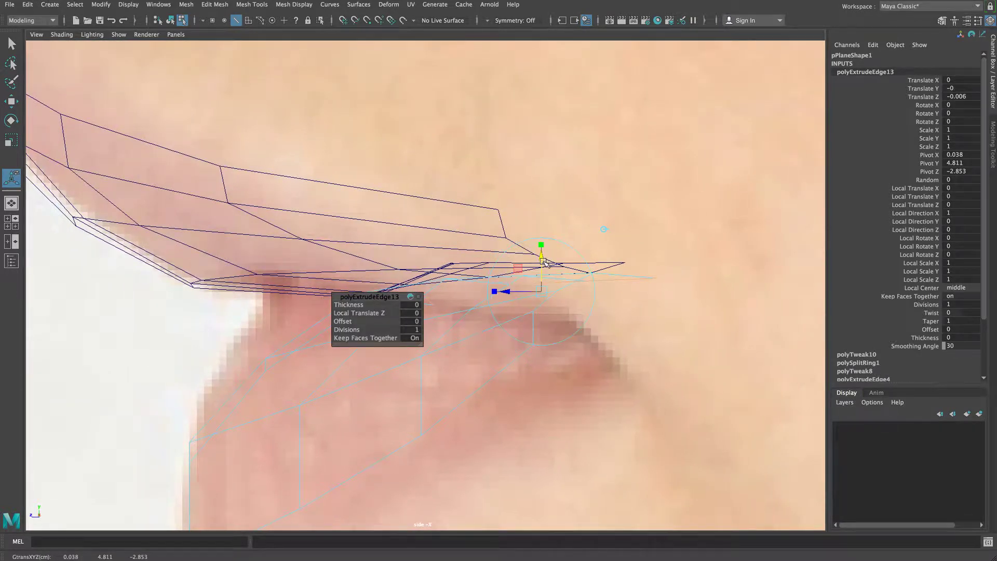
Return to object mode, examine how the two lips meet from the front, and select the upper-lip mesh.
key("space")
key("space")
left_click_drag(553, 161, 617, 237, "alt")
right_click_drag(625, 257, 653, 242)
middle_click_drag(621, 269, 549, 272, "alt")
mouse_move(547, 284)
left_mouse_down("alt")
mouse_move(599, 283)
mouse_move(547, 284)
left_mouse_up("alt")
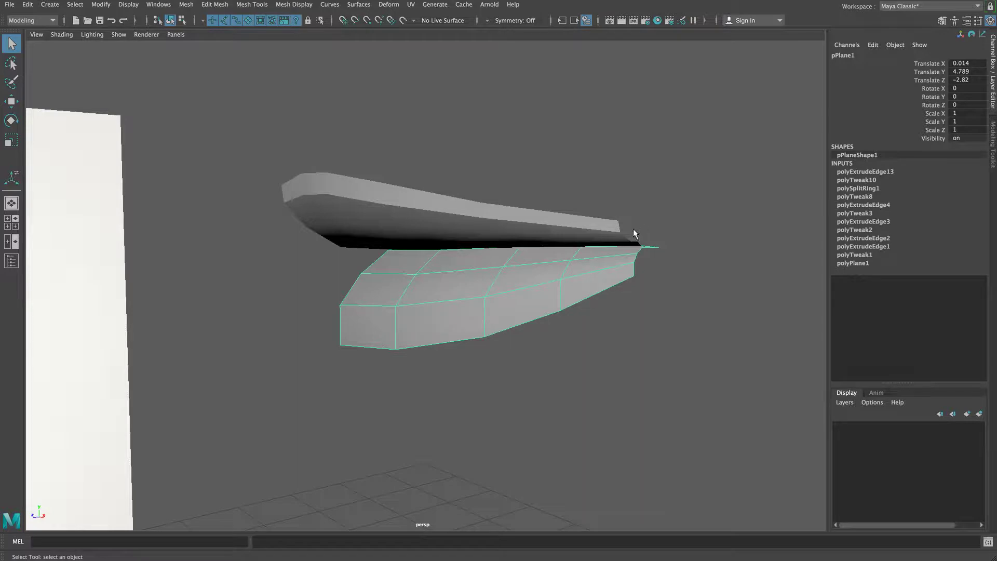
left_click_drag(605, 250, 628, 251, "alt")
middle_click_drag(628, 251, 593, 251, "alt")
right_click_drag(592, 251, 605, 252, "alt")
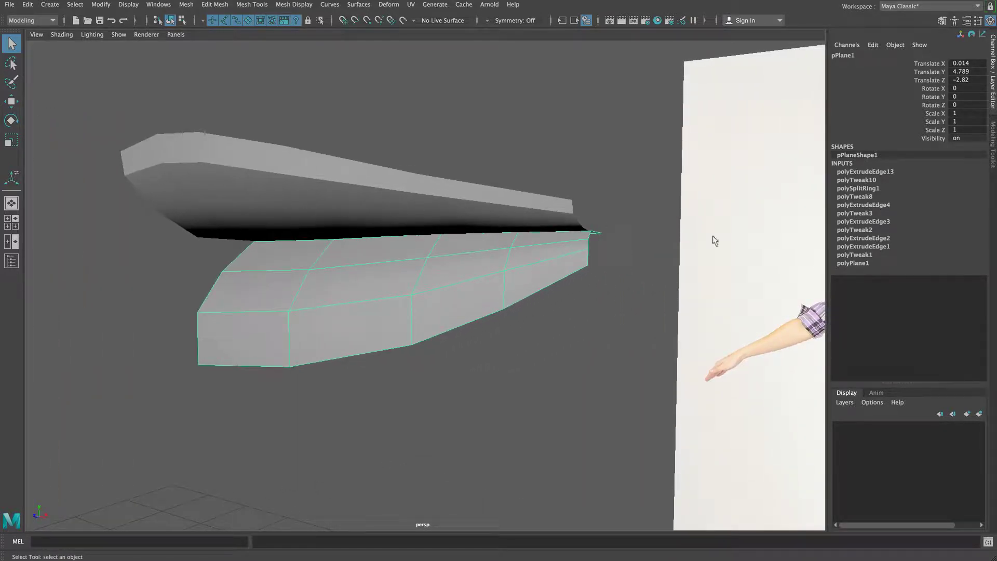
left_click_drag(996, 0, 442, 33)
left_click_drag(510, 46, 413, 30)
left_click(541, 202)
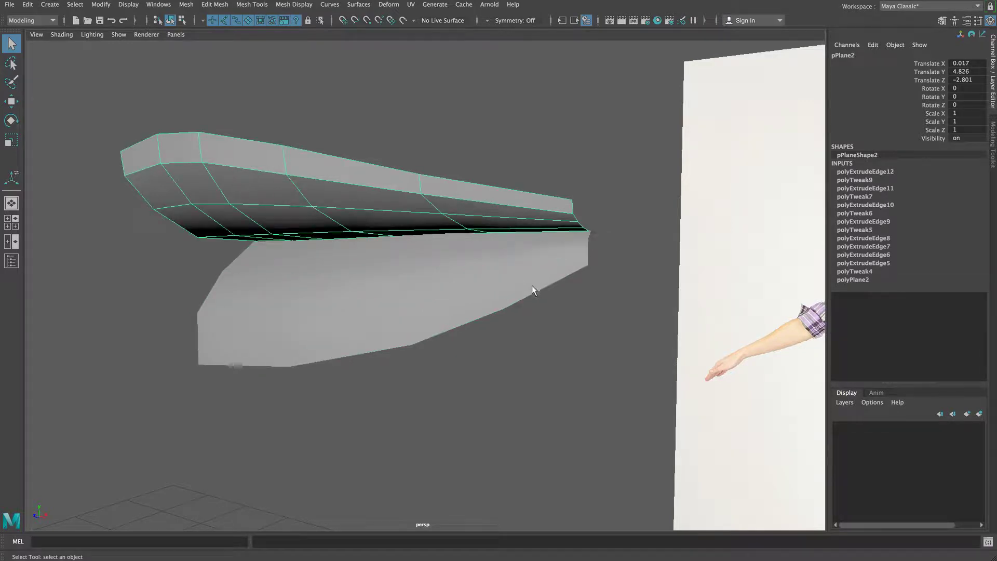
Add the lower-lip mesh to the selection and combine both lips into one mesh.
left_click(478, 273)
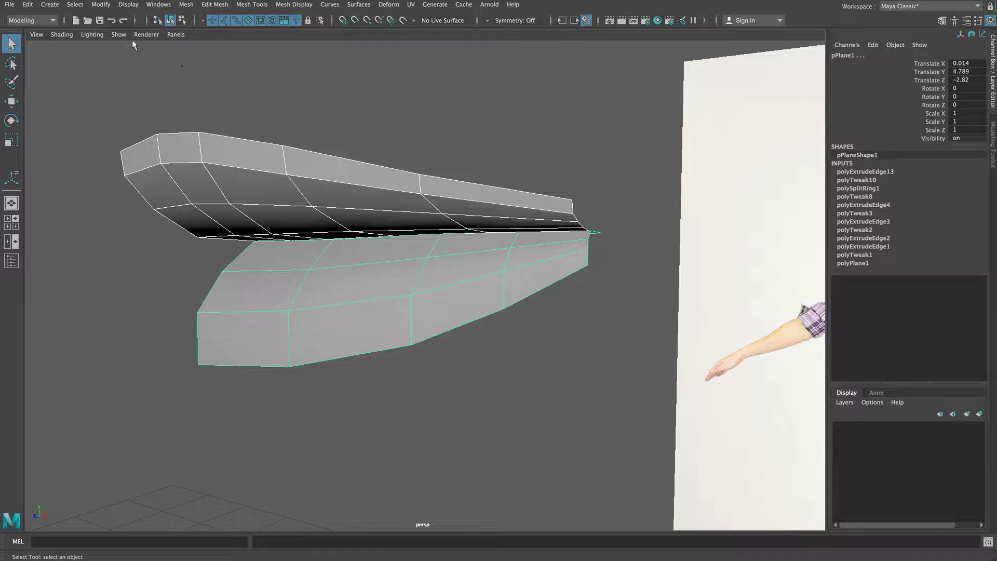
left_click(186, 4)
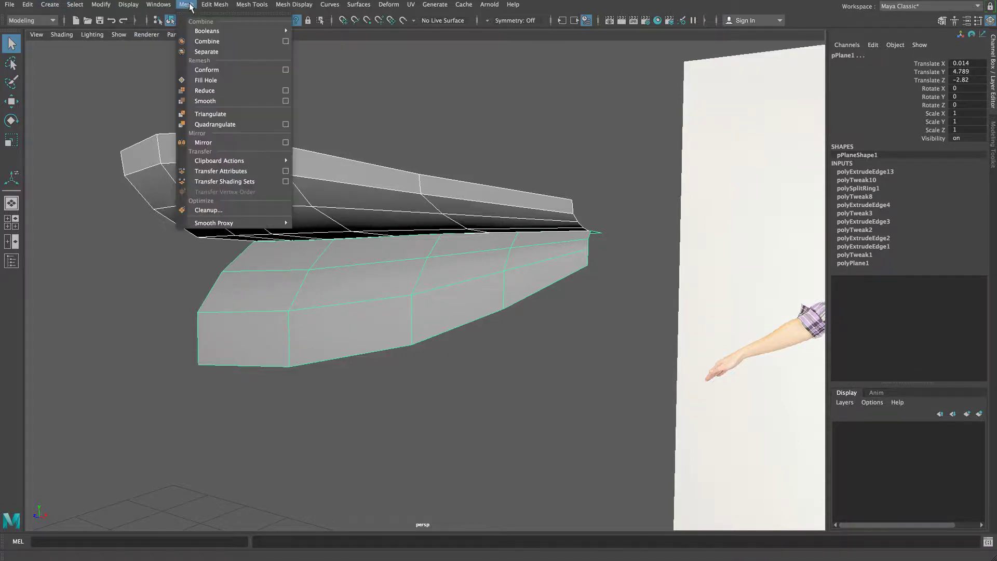
left_click(207, 41)
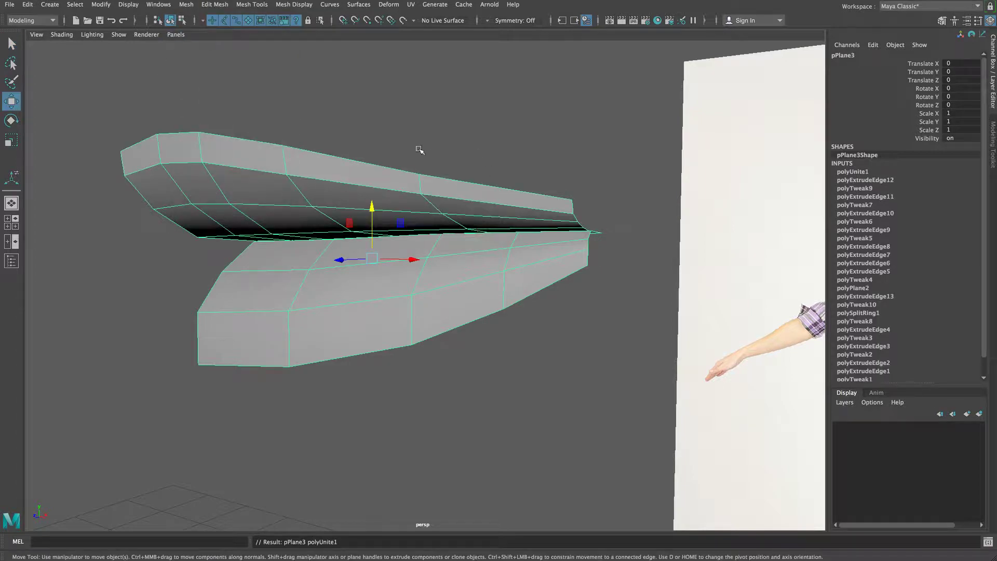
Examine the combined lip mesh from the front, the back and around the mouth corner.
mouse_move(494, 251)
left_mouse_down("alt")
mouse_move(525, 247)
mouse_move(479, 251)
left_mouse_up("alt")
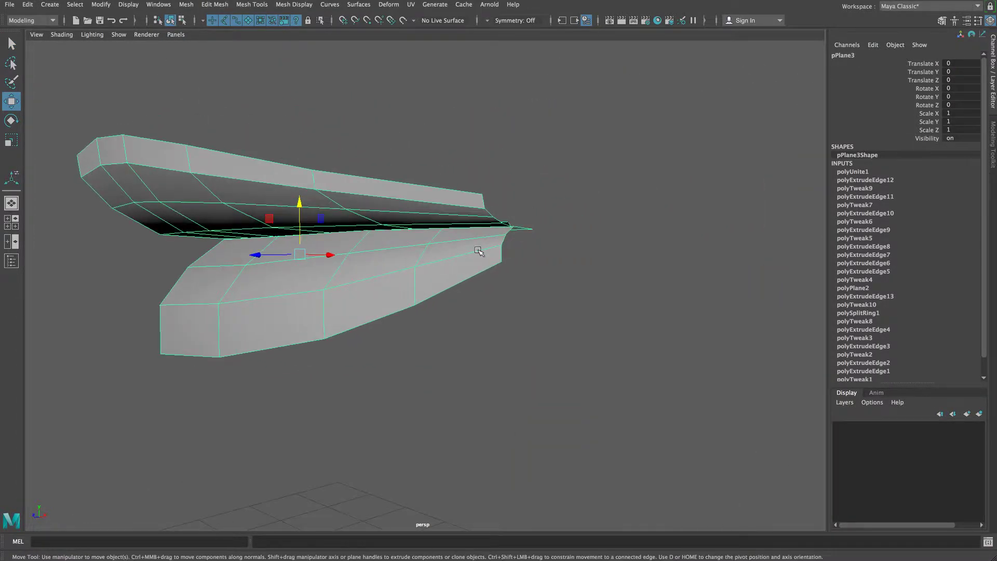
right_click_drag(479, 252, 486, 250, "alt")
left_click_drag(487, 250, 460, 194, "alt")
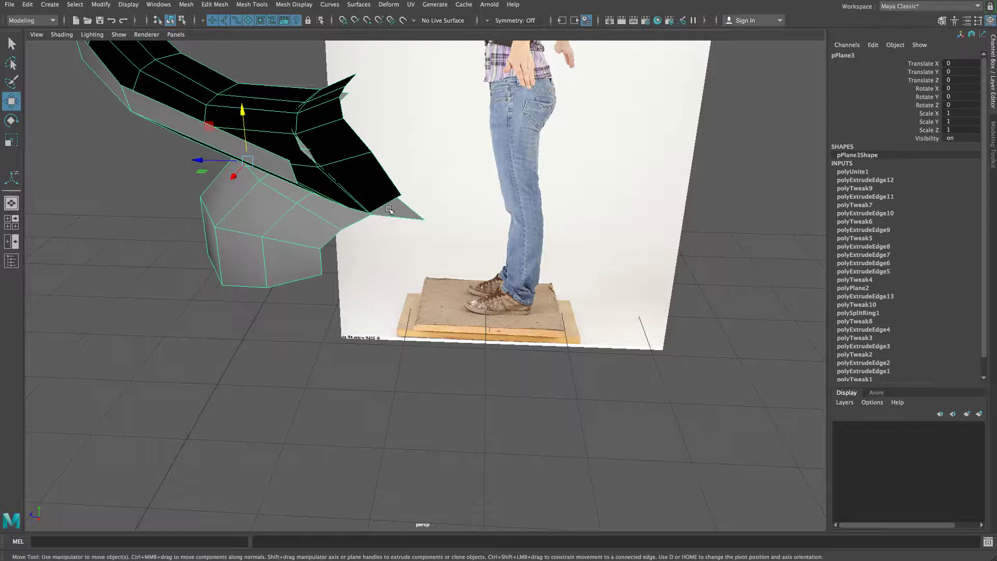
left_click_drag(390, 214, 348, 227, "alt")
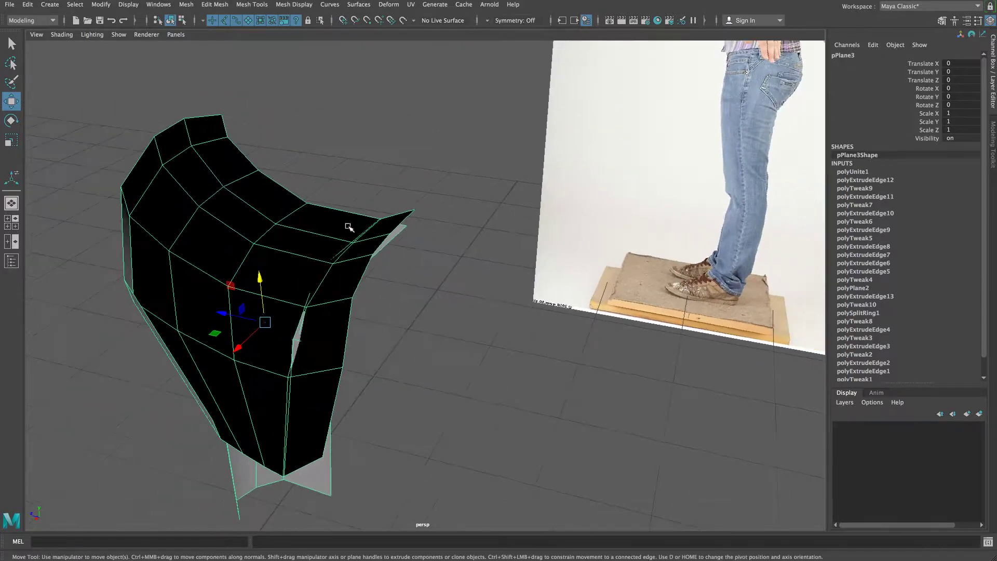
left_click_drag(282, 283, 295, 264, "alt")
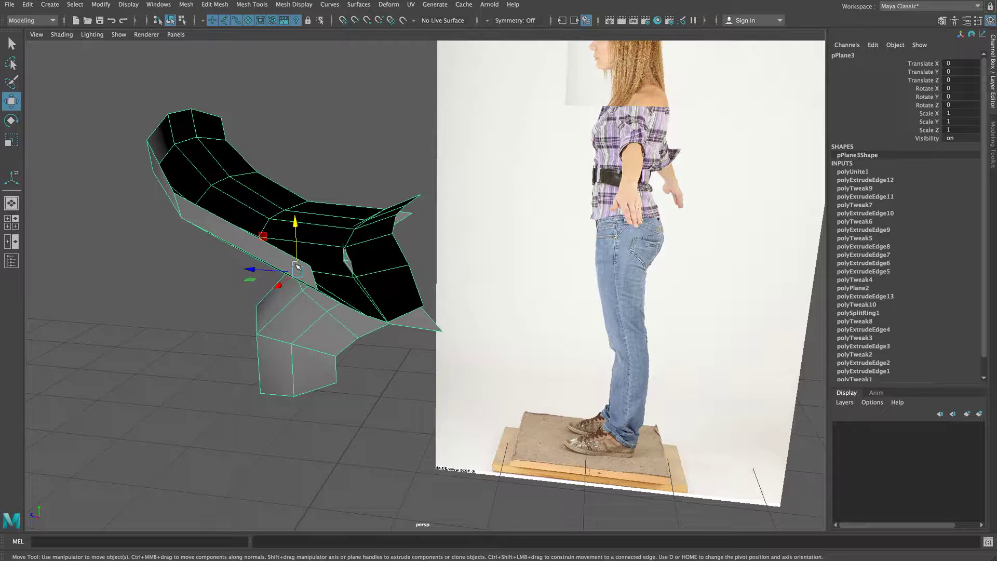
left_click_drag(308, 292, 385, 286, "alt")
left_click_drag(356, 132, 393, 173, "alt")
Select the lower lip's bottom border edges and extrude them by about 0.002 in local Y and -0.001 in local Z.
right_click_drag(393, 173, 394, 130)
left_click(528, 175)
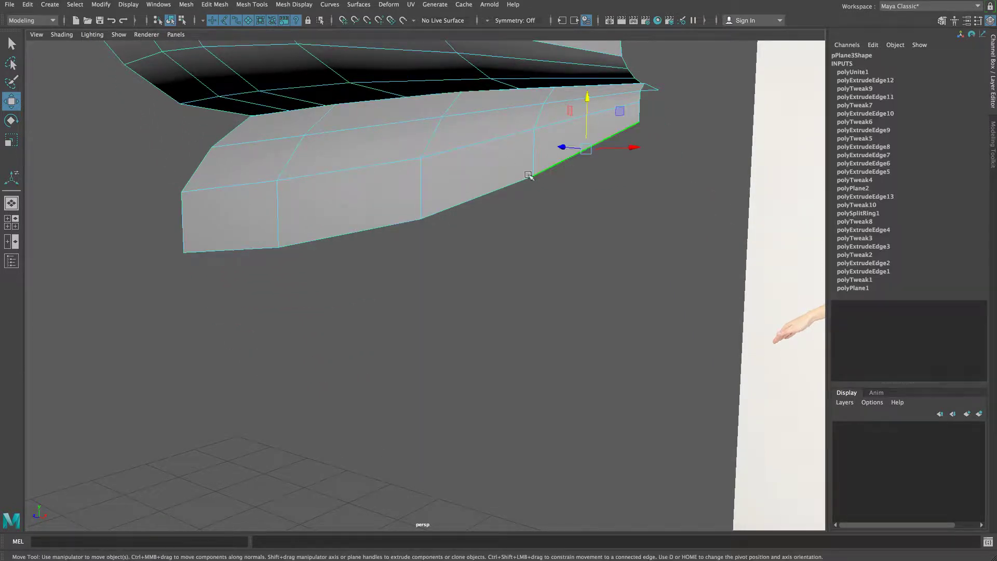
left_click(232, 251, "shift")
left_click_drag(329, 239, 307, 241, "alt")
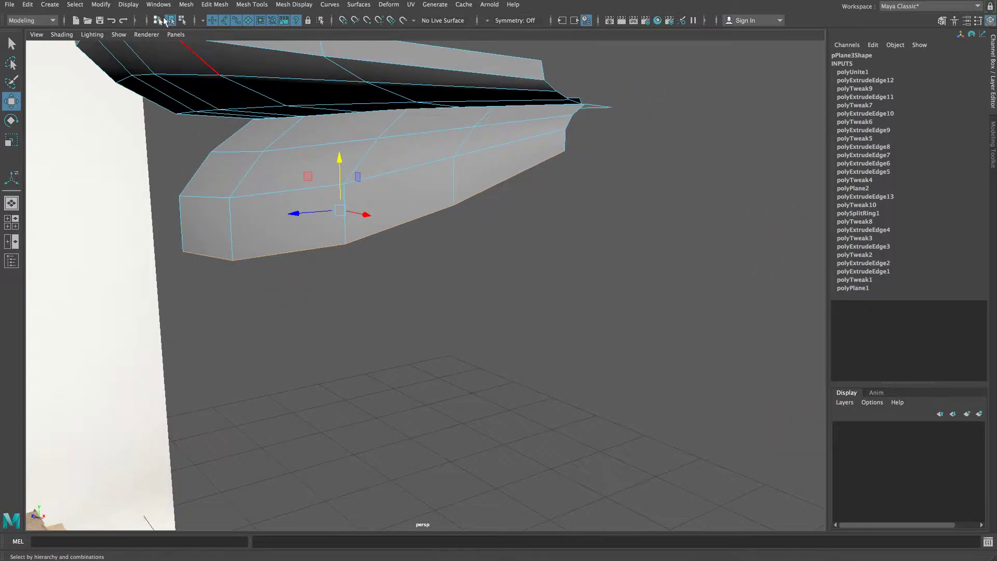
left_click(210, 5)
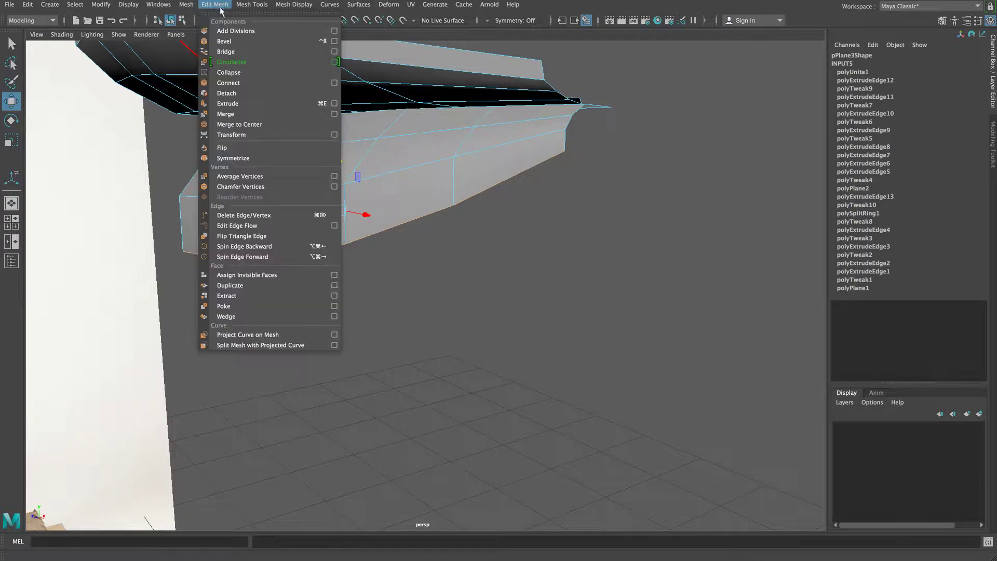
left_click(228, 104)
left_click_drag(210, 281, 189, 273)
Adjust the vertices of the lower lip's newly extruded bottom border in side view to follow the lip contour.
key("space")
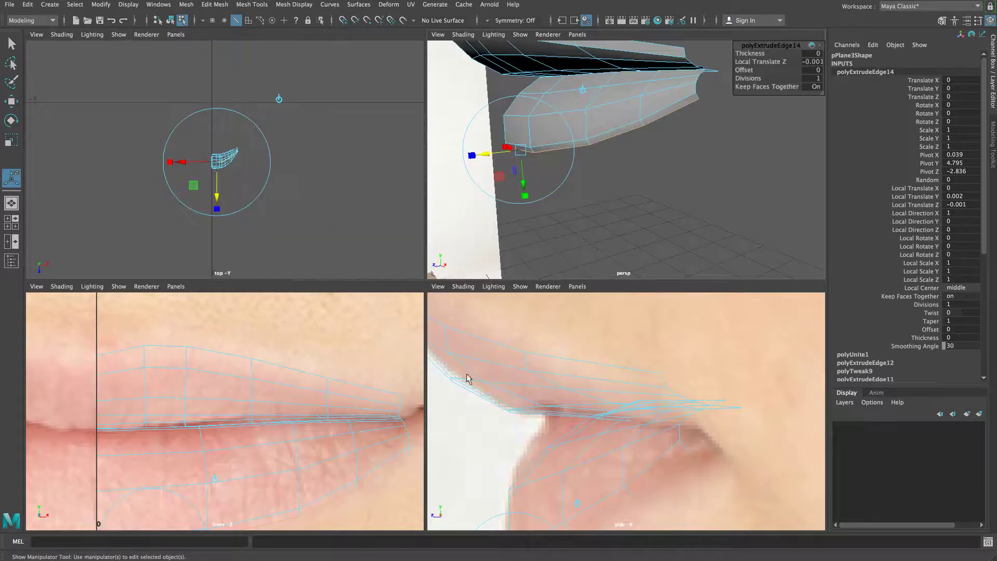
key("space")
middle_click_drag(517, 399, 596, 227, "alt")
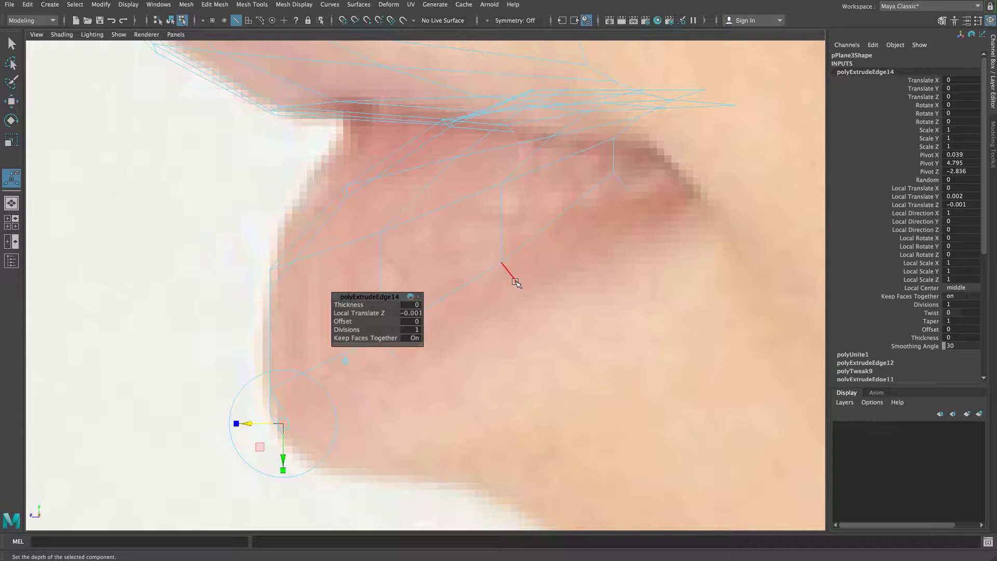
right_click_drag(516, 285, 464, 283)
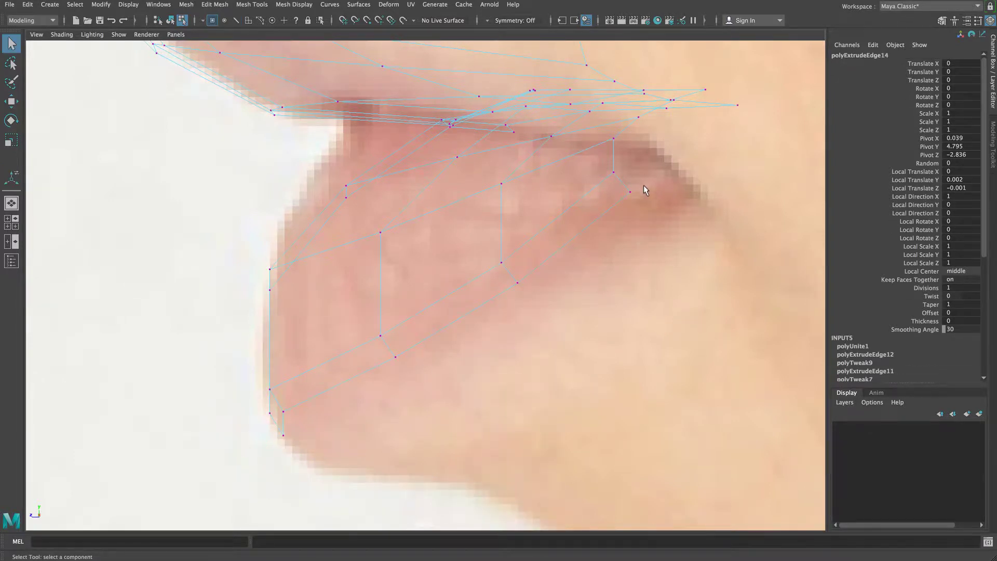
left_click(636, 195)
key("w")
left_click_drag(634, 197, 635, 199)
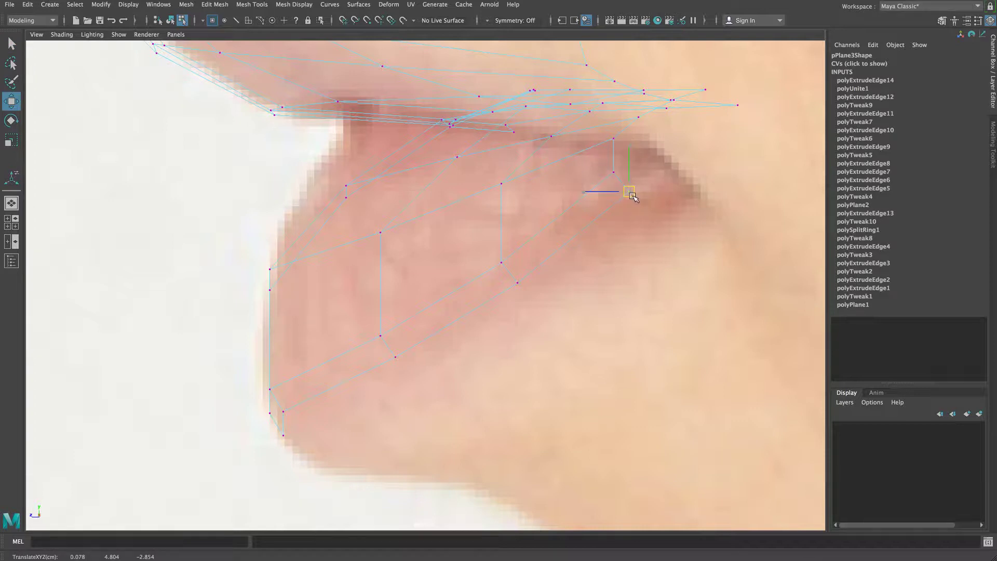
left_click(509, 297)
left_click_drag(514, 289, 512, 293)
left_click(381, 370)
left_click_drag(388, 364, 390, 368)
left_click(281, 417)
left_click_drag(286, 414, 287, 438)
Align the lower lip's bottom middle vertex with the face's centre line in front view.
key("space")
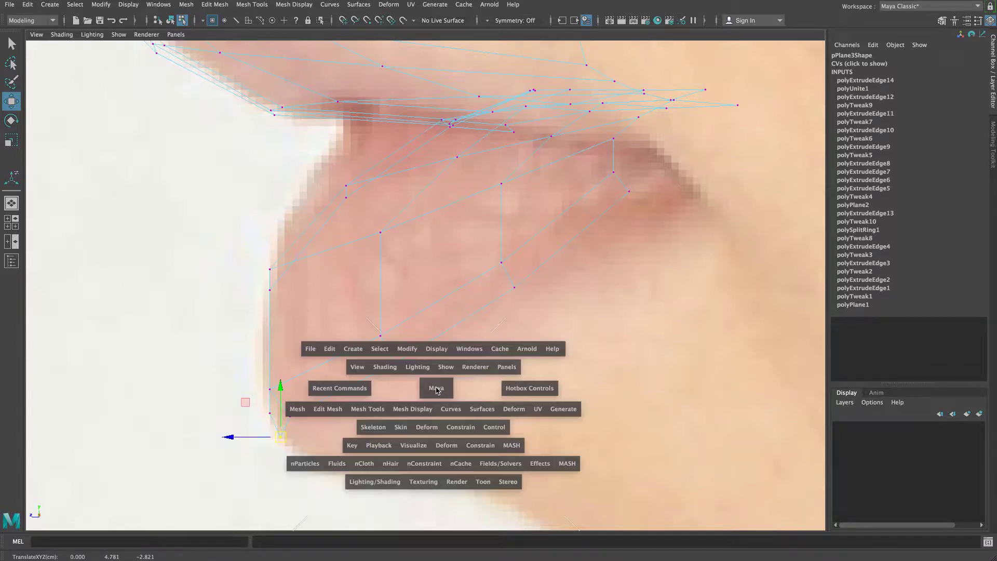
key("space")
left_click_drag(480, 264, 552, 264, "alt")
key("space")
key("space")
middle_click_drag(301, 385, 450, 259, "alt")
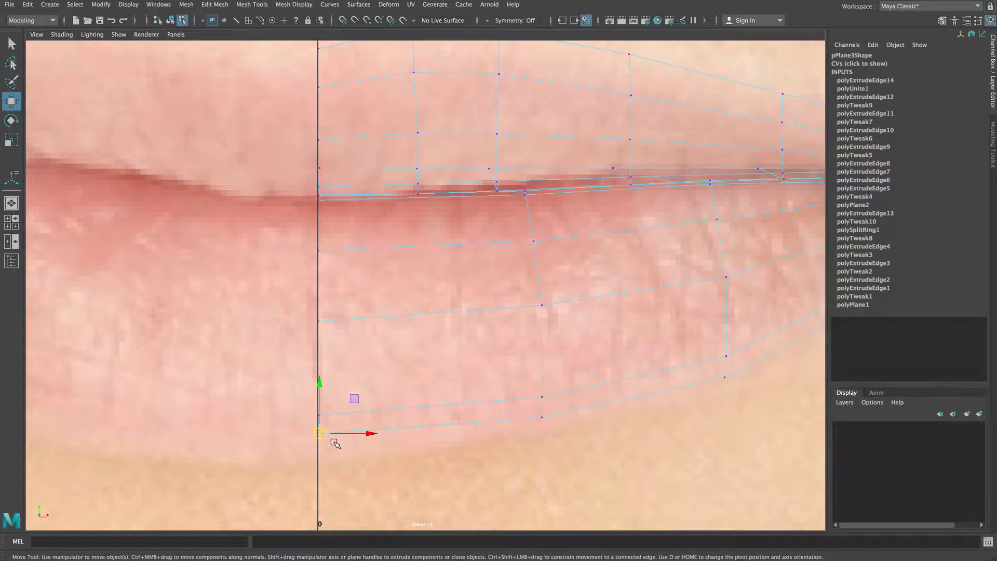
left_click_drag(338, 433, 325, 434)
Snap the middle vertices around the mouth opening onto the centre line in front view.
middle_click_drag(336, 281, 372, 365, "alt")
right_click_drag(254, 290, 665, 270, "alt")
middle_click_drag(346, 259, 412, 278, "alt")
right_click_drag(267, 278, 578, 276, "alt")
left_click_drag(309, 192, 288, 220)
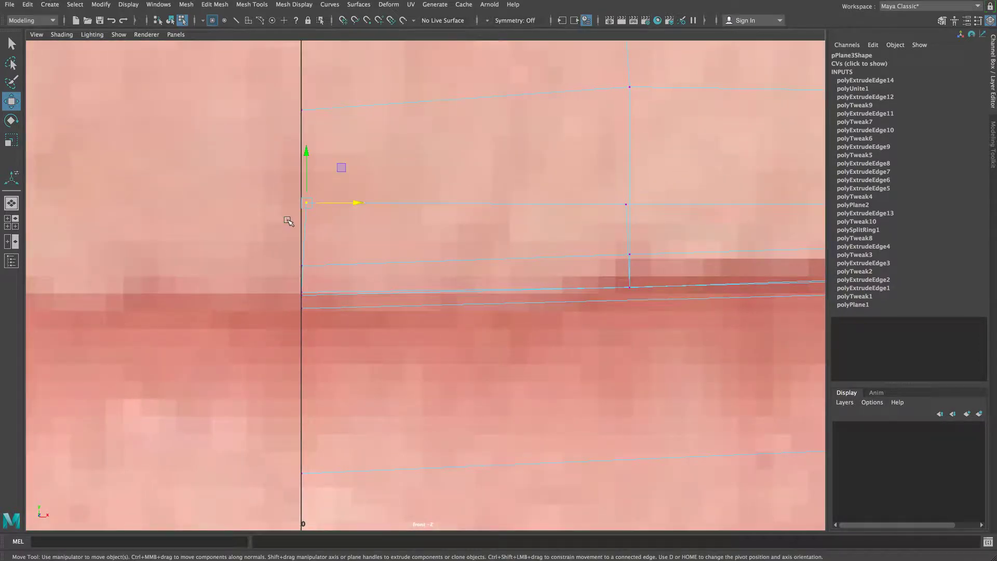
left_click_drag(327, 202, 304, 204)
left_click_drag(319, 258, 292, 295)
key("x")
key("x")
left_click_drag(321, 293, 303, 309)
key("x")
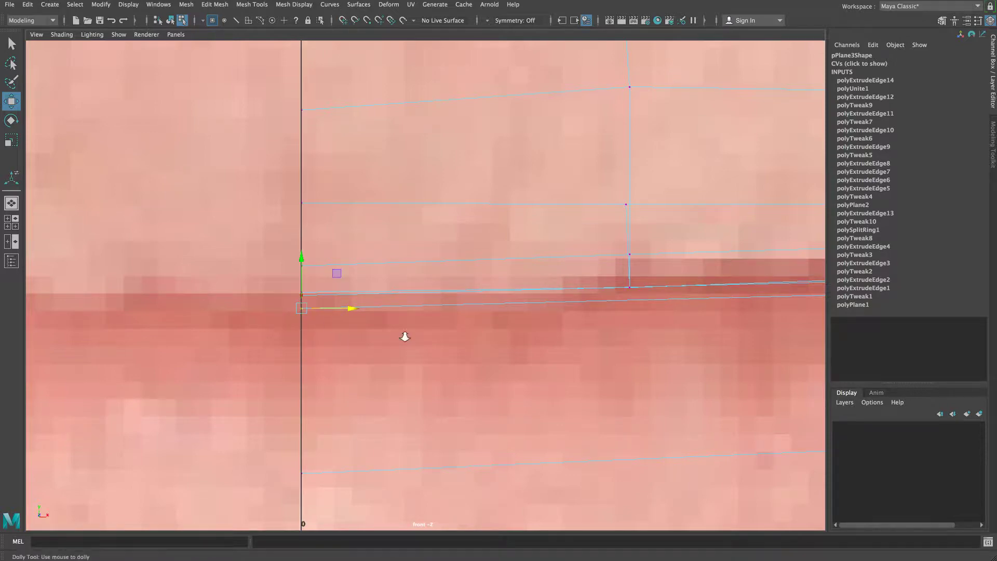
Switch to edge selection and examine the open border edges at the mouth corner in perspective view.
scroll(405, 336, "down", 15)
scroll(397, 336, "up", 7)
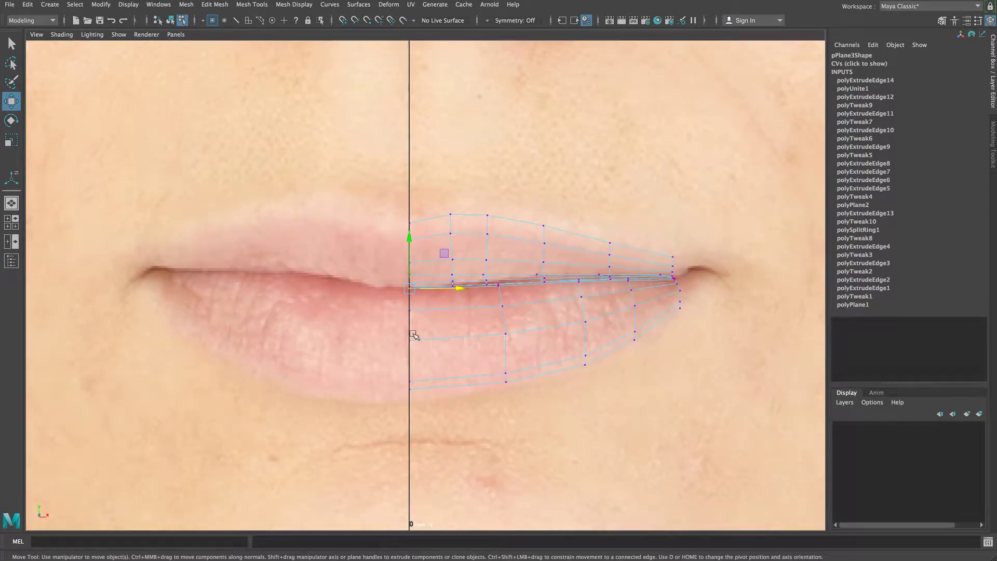
key("space")
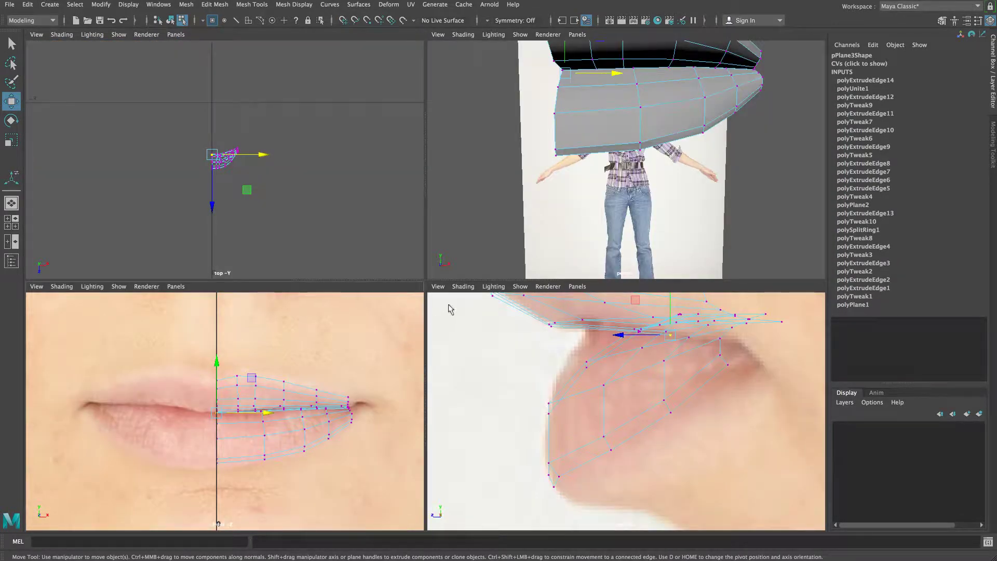
key("space")
left_click_drag(491, 214, 428, 239, "alt")
right_click_drag(428, 238, 446, 238, "alt")
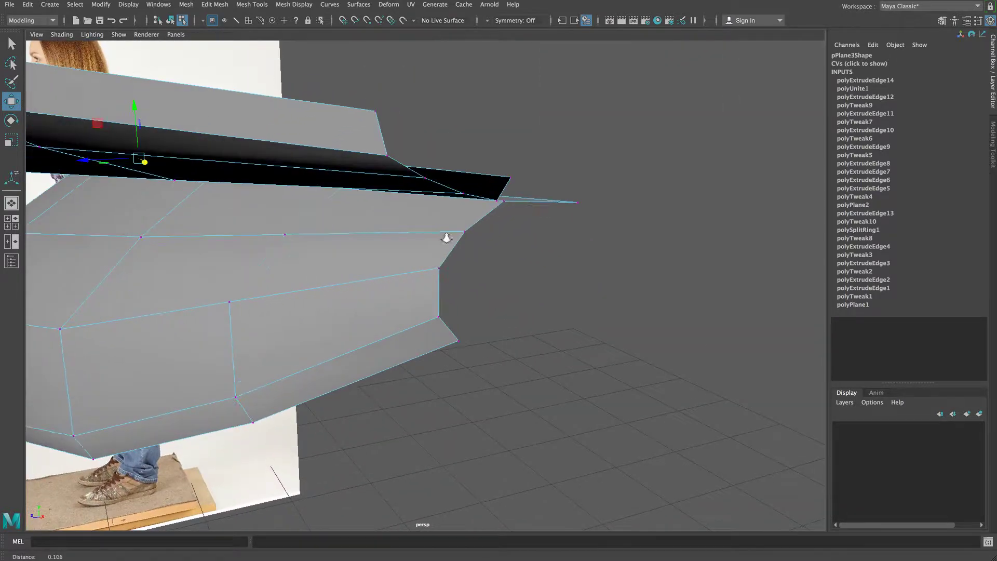
right_click_drag(404, 198, 405, 167)
left_click_drag(441, 259, 421, 274, "alt")
left_click(401, 298)
left_click(433, 325, "shift")
left_click_drag(410, 335, 439, 321, "alt")
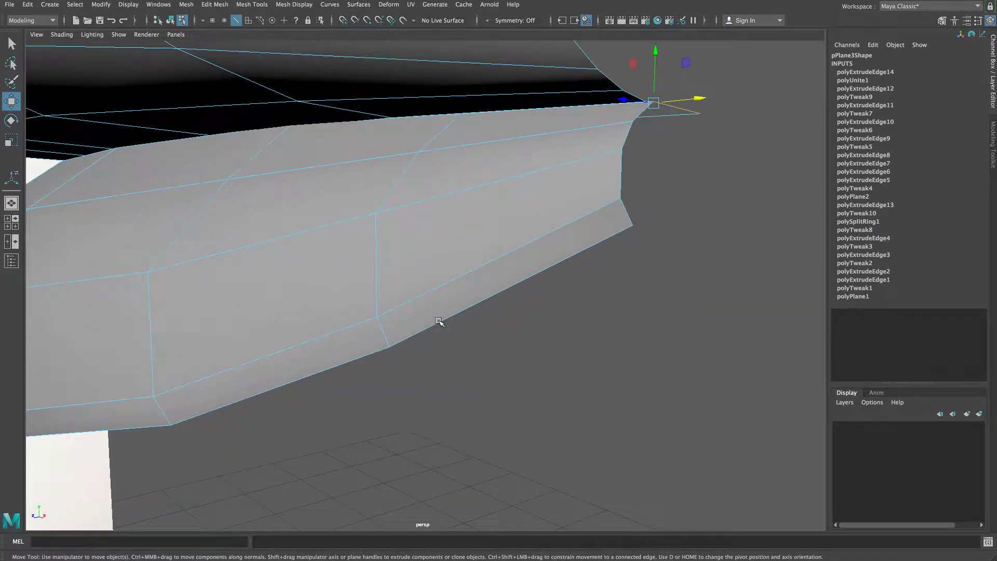
left_click_drag(487, 305, 458, 306, "alt")
right_click_drag(458, 305, 465, 306, "alt")
mouse_move(464, 305)
left_mouse_down("alt")
mouse_move(483, 292)
mouse_move(460, 292)
mouse_move(472, 291)
left_mouse_up("alt")
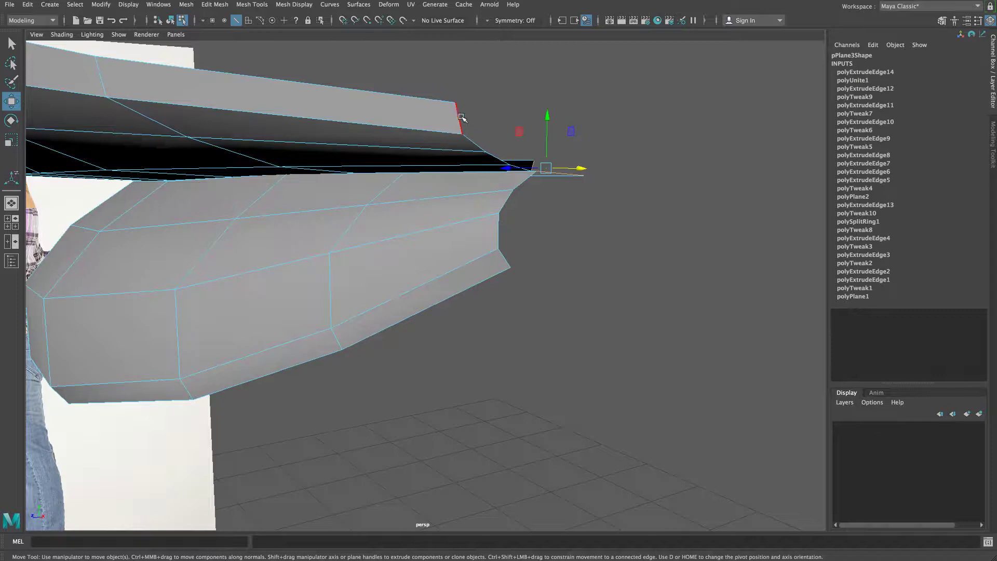
Bridge the outer end edges of the upper and lower lip with a linear path and 1 division.
left_click_drag(496, 266, 498, 265, "alt")
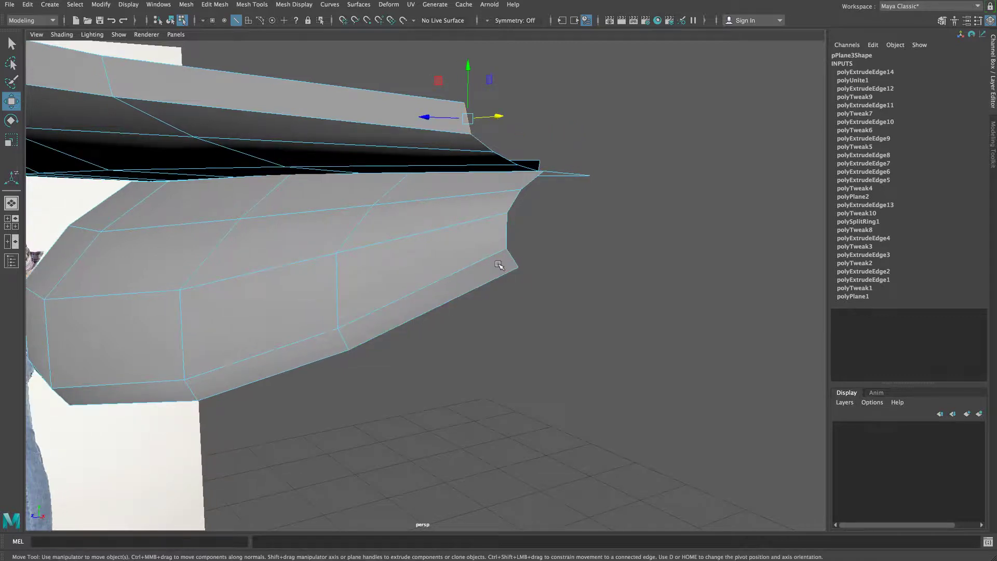
left_click(516, 261, "shift")
left_click_drag(572, 304, 557, 302, "alt")
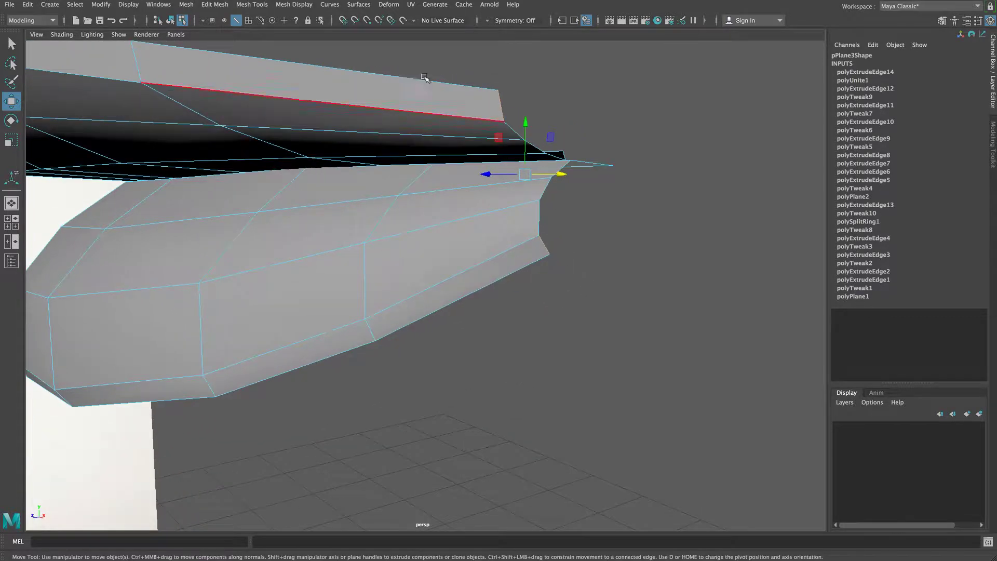
left_click(223, 6)
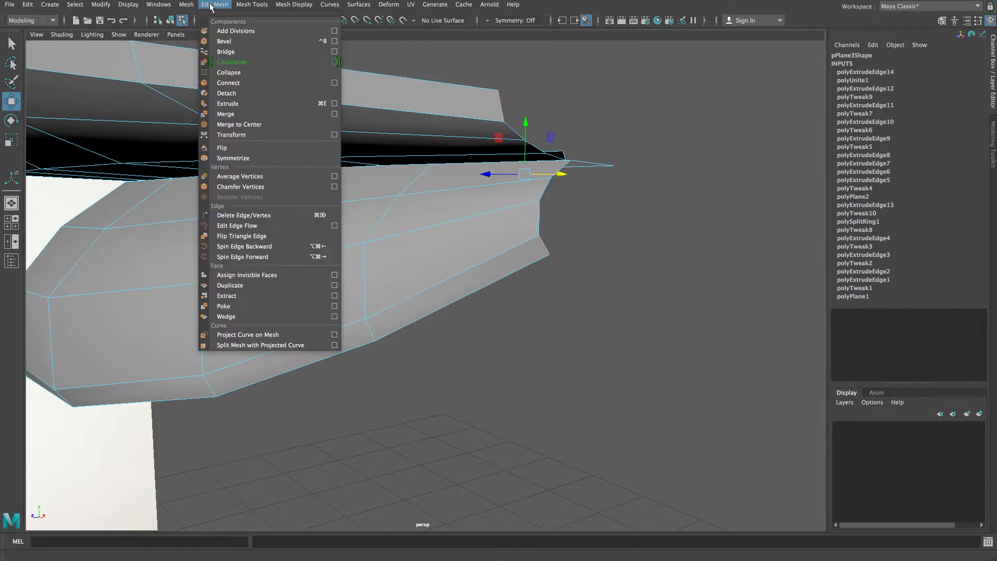
left_click(335, 52)
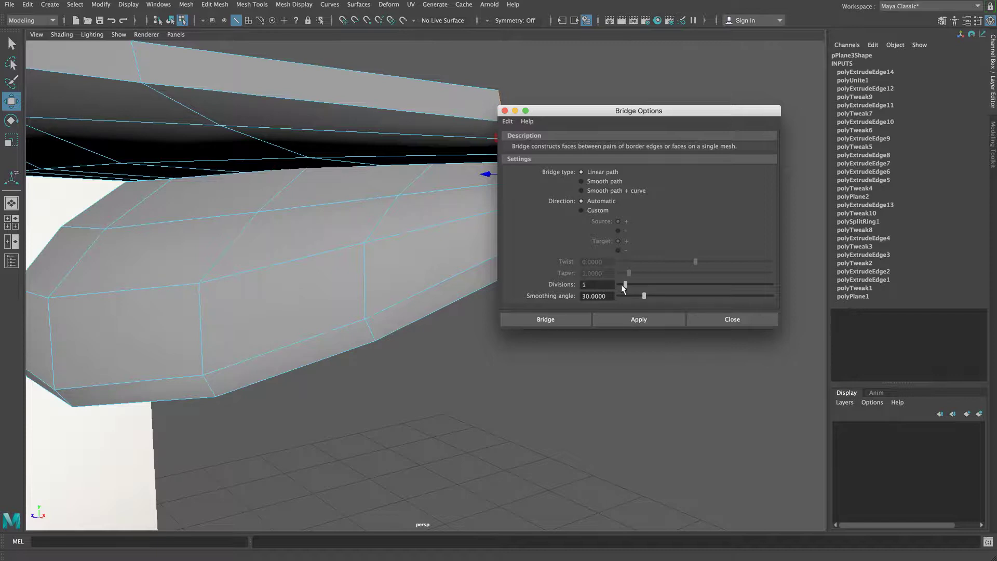
left_click(550, 320)
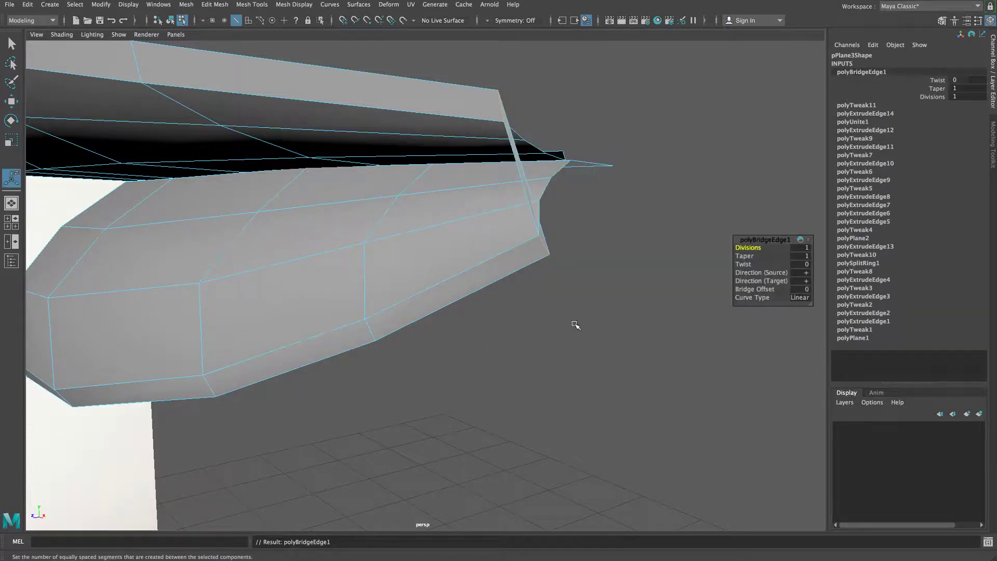
Switch to vertex selection and pull the bridge's outer middle vertex outward from the mouth corner.
left_click_drag(512, 263, 538, 254, "alt")
middle_click_drag(538, 255, 514, 258, "alt")
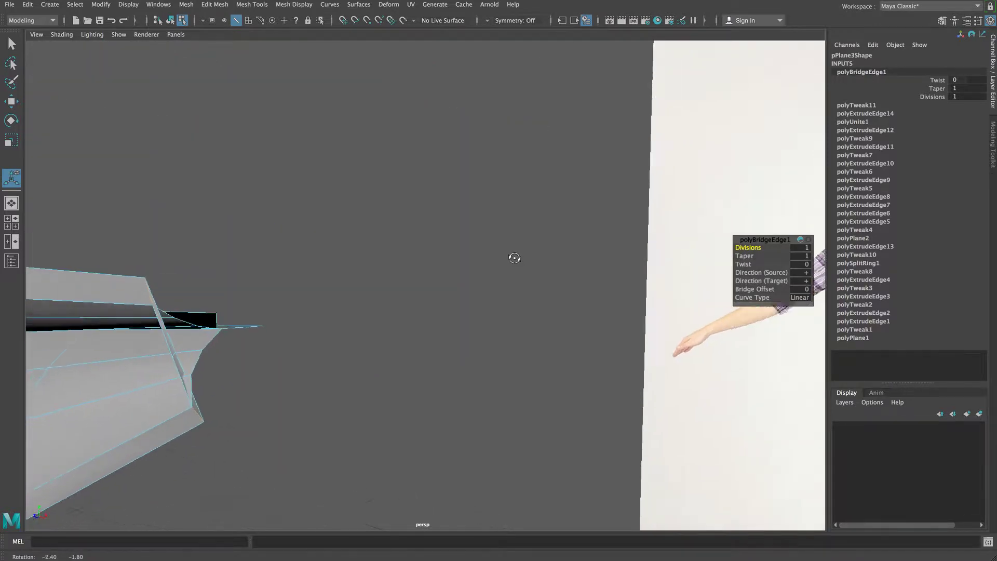
left_click_drag(514, 258, 538, 254, "alt")
middle_click_drag(535, 252, 549, 246, "alt")
left_click_drag(549, 246, 523, 252, "alt")
right_click(370, 128)
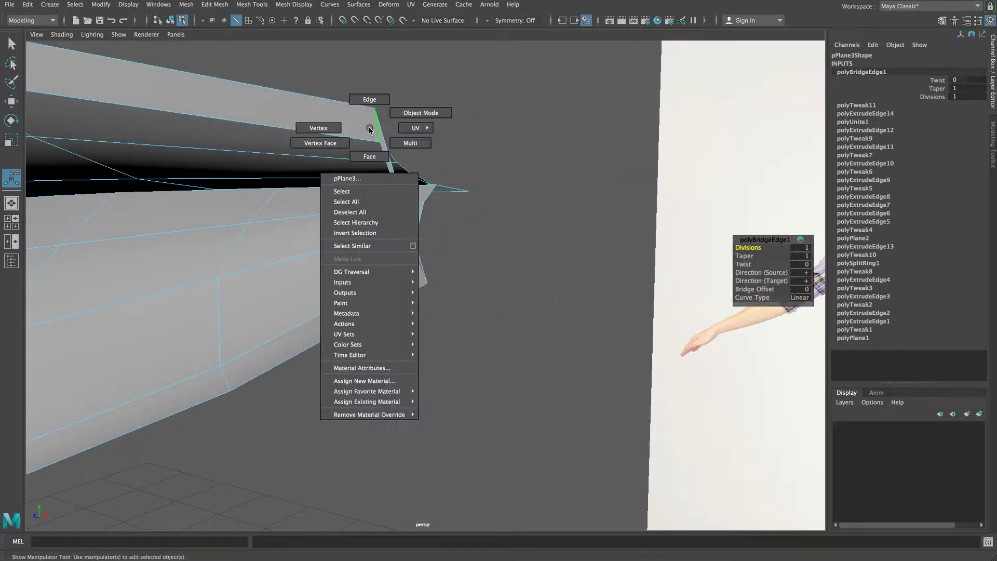
left_click(330, 129)
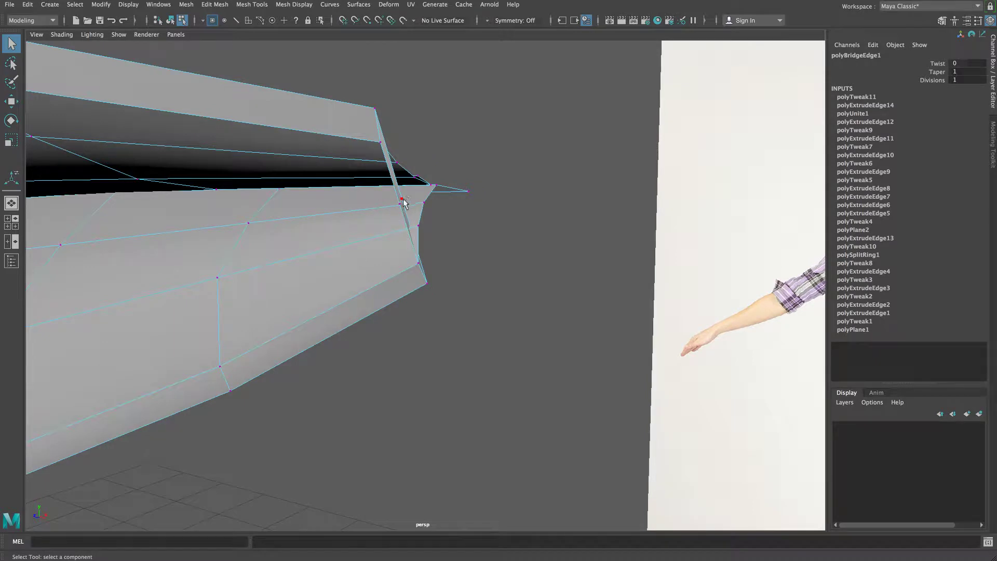
key("w")
left_click_drag(421, 201, 433, 218)
Position the bridge's outer vertex on the photo's mouth corner in front view, at about X 0.084 and Y 4.814.
key("space")
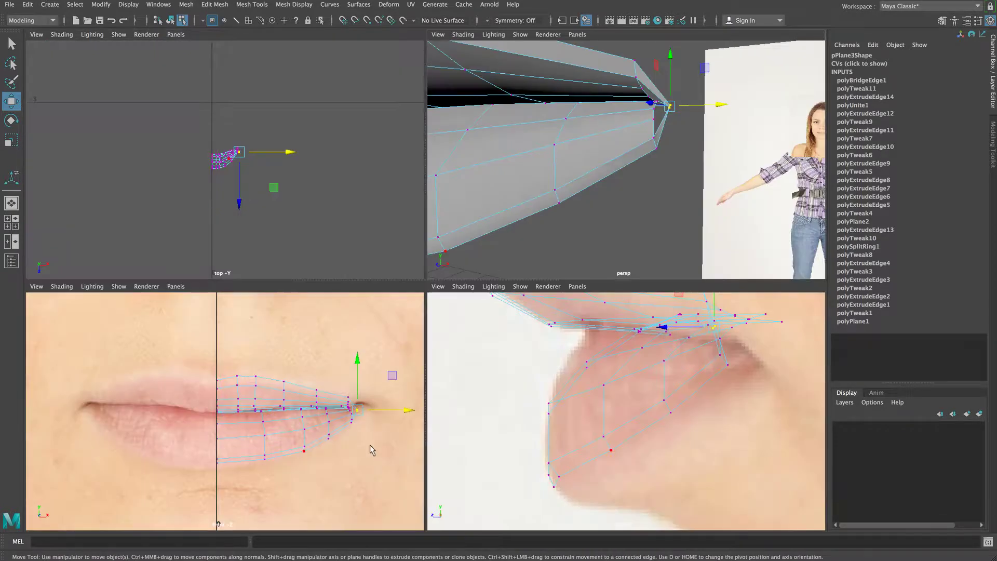
key("space")
middle_click_drag(379, 401, 281, 401, "alt")
right_click_drag(293, 401, 448, 398, "alt")
left_click_drag(635, 283, 644, 282)
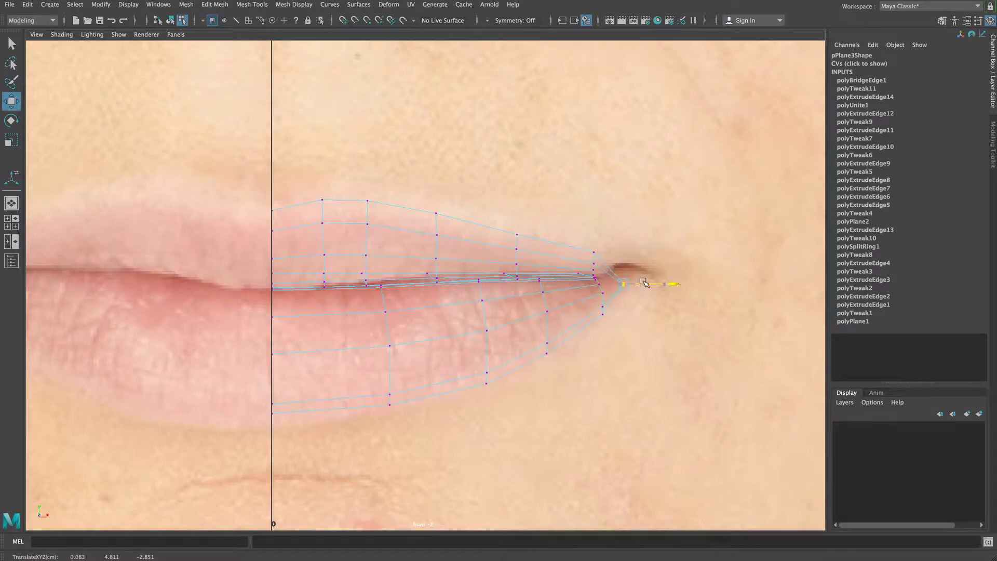
middle_click_drag(575, 286, 395, 280, "alt")
right_click_drag(311, 289, 379, 290, "alt")
left_click_drag(458, 258, 460, 256)
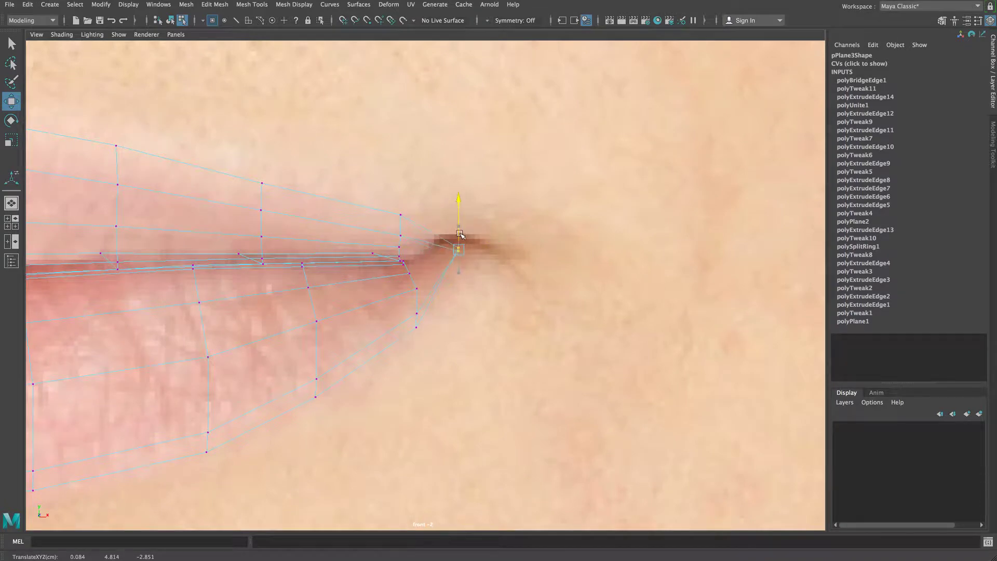
key("space")
key("space")
left_click_drag(514, 238, 520, 209, "alt")
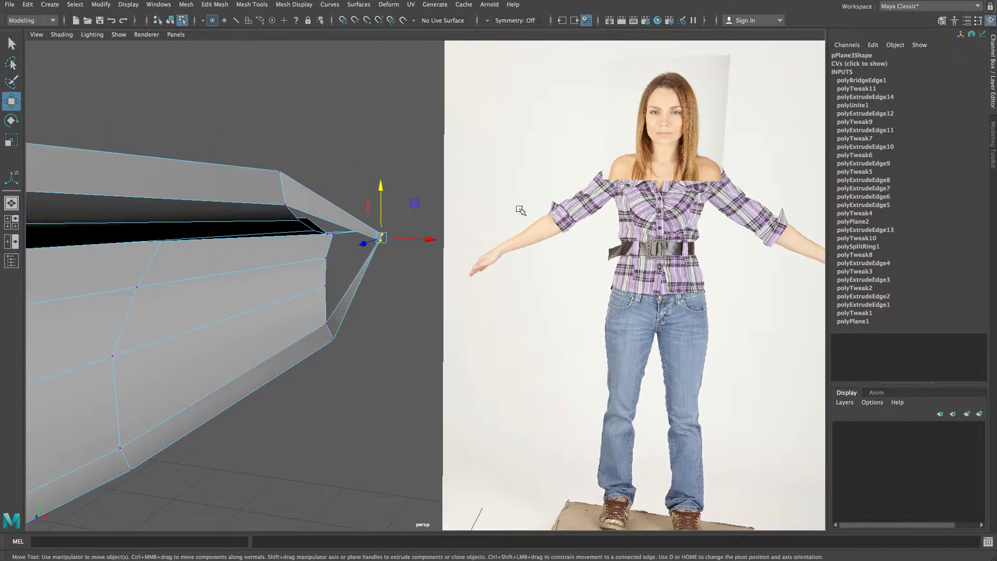
Move the bridge's inner middle vertex along X to about 0.082, just inside the outer mouth-corner vertex.
left_click(350, 154)
left_click(382, 240)
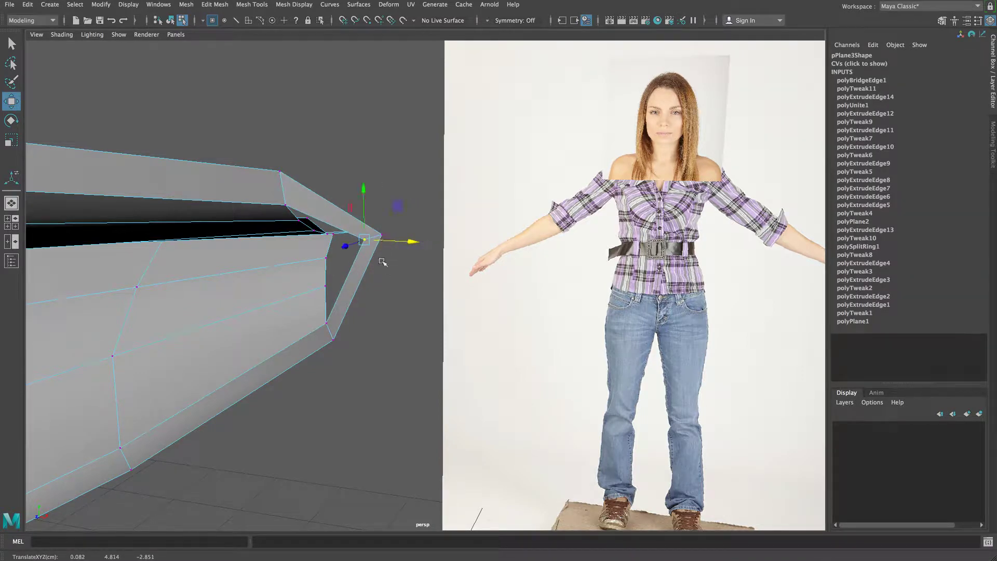
scroll(388, 275, "down", 5)
scroll(278, 308, "up", 8)
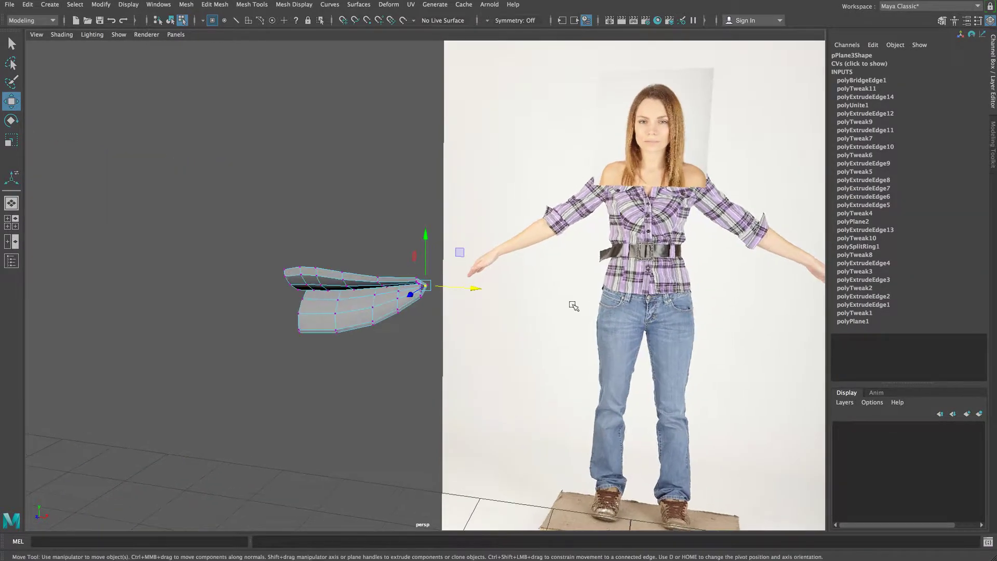
scroll(429, 298, "down", 5)
scroll(414, 297, "up", 4)
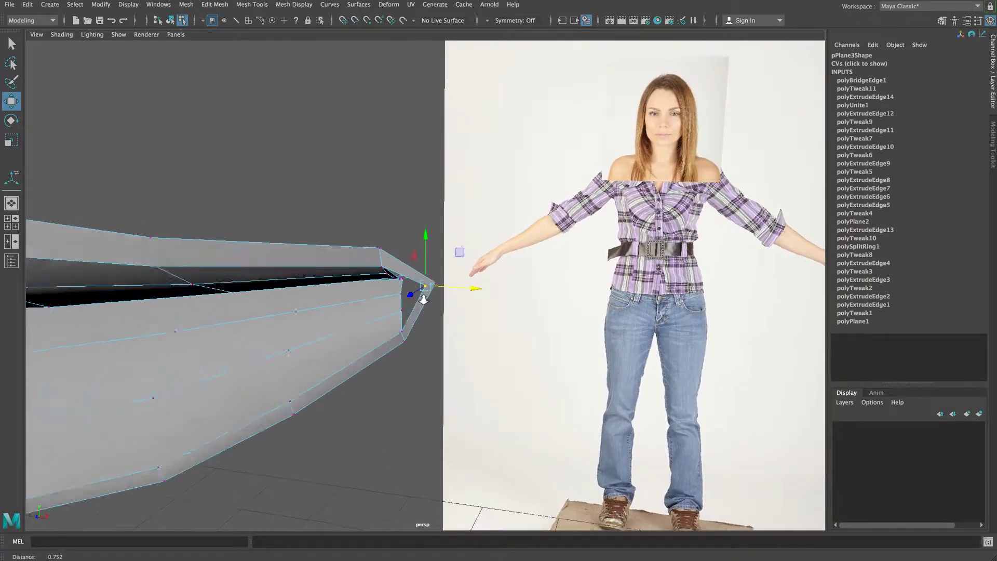
scroll(426, 300, "up", 2)
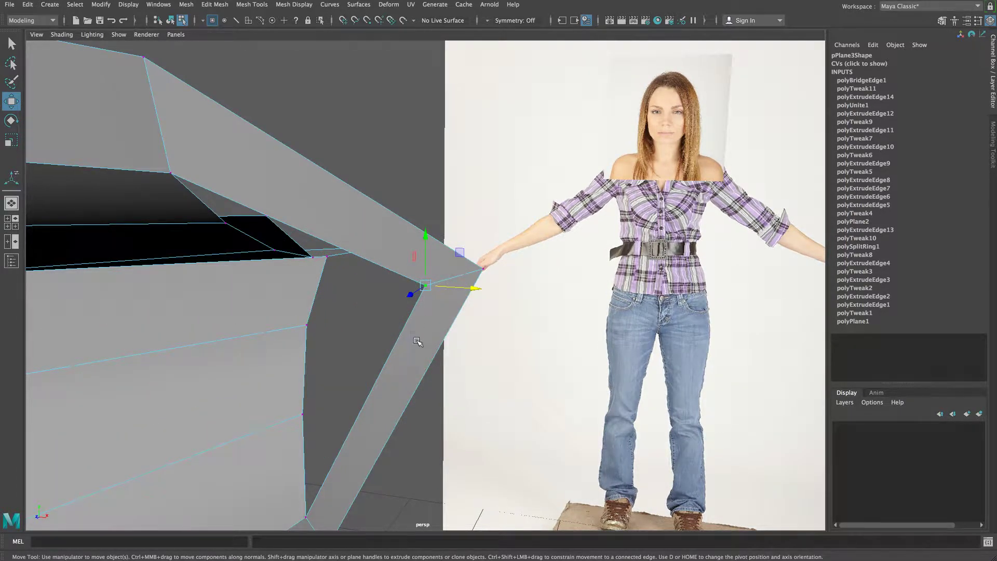
Centre the perspective view on the selected inner corner vertex and adjust its depth along Z.
mouse_move(445, 361)
left_mouse_down("alt")
mouse_move(426, 358)
mouse_move(449, 362)
left_mouse_up("alt")
scroll(473, 364, "down", 2)
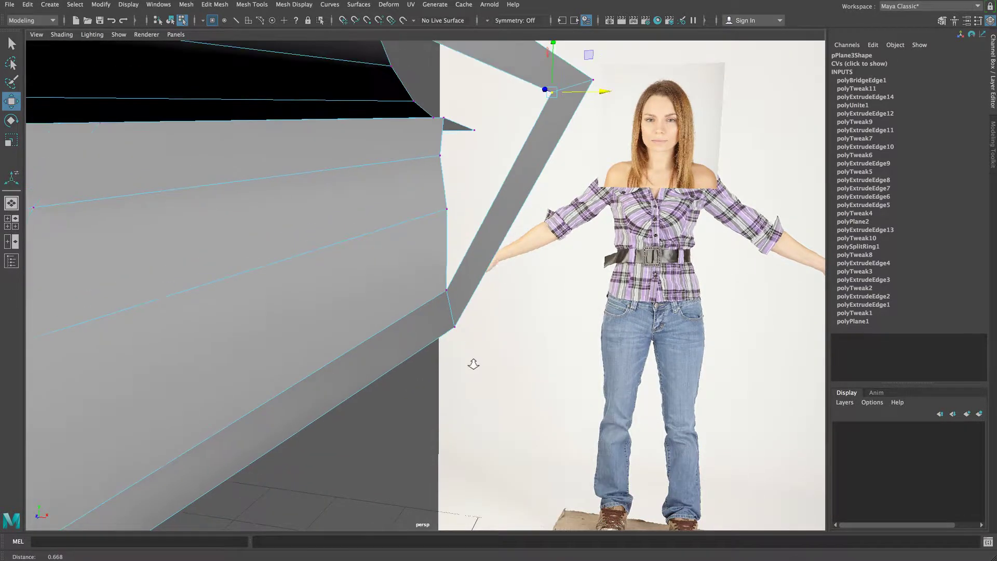
left_click(36, 34)
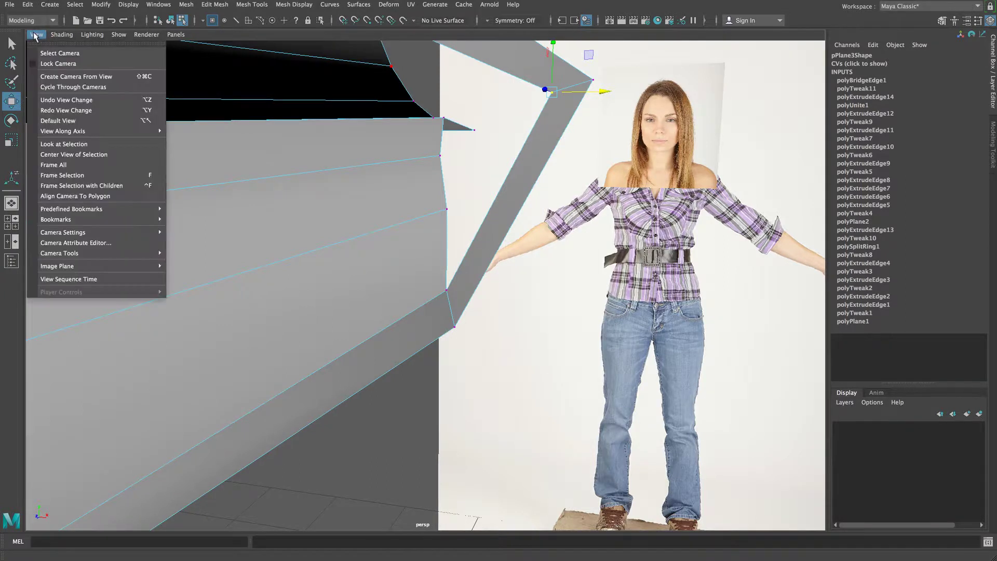
left_click(79, 145)
mouse_move(492, 344)
left_mouse_down("alt")
mouse_move(385, 345)
mouse_move(465, 351)
mouse_move(356, 356)
mouse_move(501, 349)
left_mouse_up("alt")
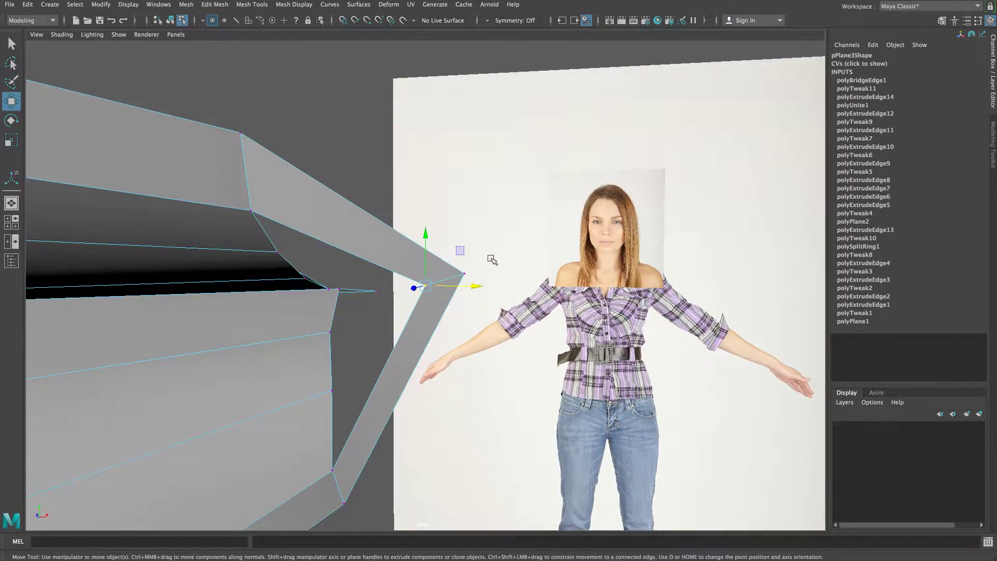
left_click_drag(440, 344, 340, 359, "alt")
right_click_drag(478, 350, 445, 356, "alt")
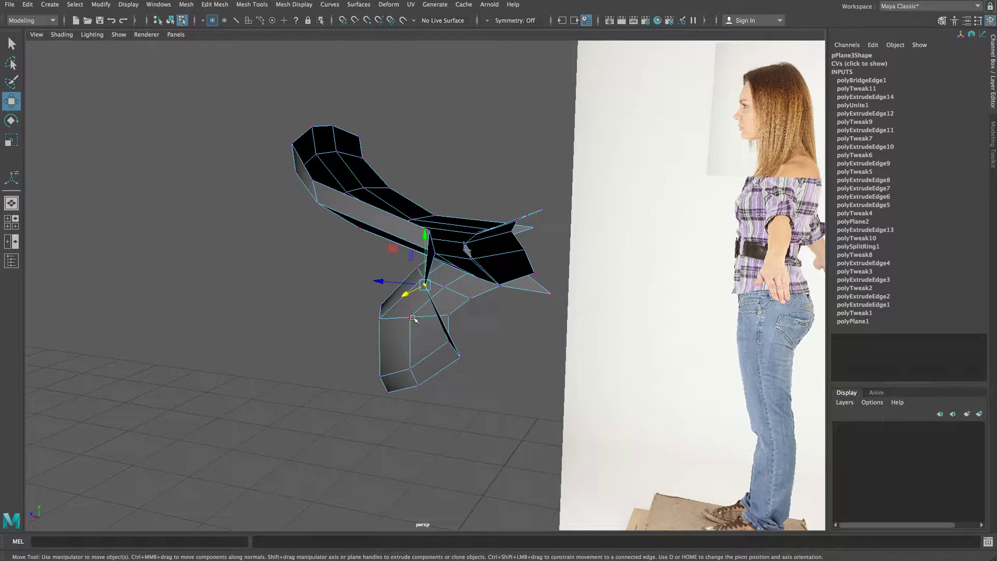
left_click_drag(401, 284, 451, 289)
left_click_drag(450, 288, 396, 329, "alt")
left_click_drag(449, 300, 456, 302)
left_click_drag(368, 319, 449, 334, "alt")
Compare the mouth corner with the side photo and move the inner corner vertex to about Z -2.858.
key("space")
key("space")
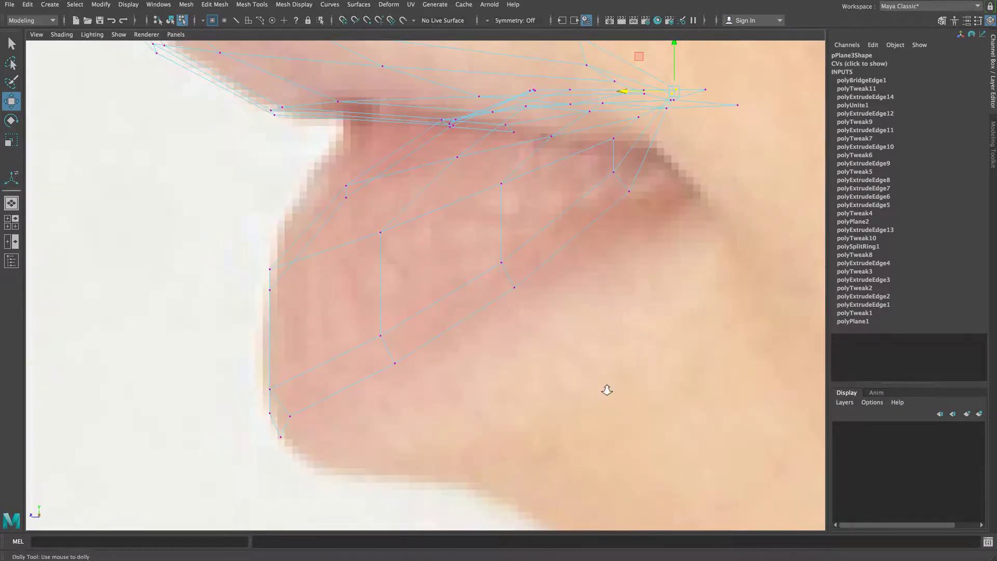
scroll(605, 390, "down", 5)
scroll(605, 389, "up", 2)
middle_click_drag(565, 320, 523, 356, "alt")
key("space")
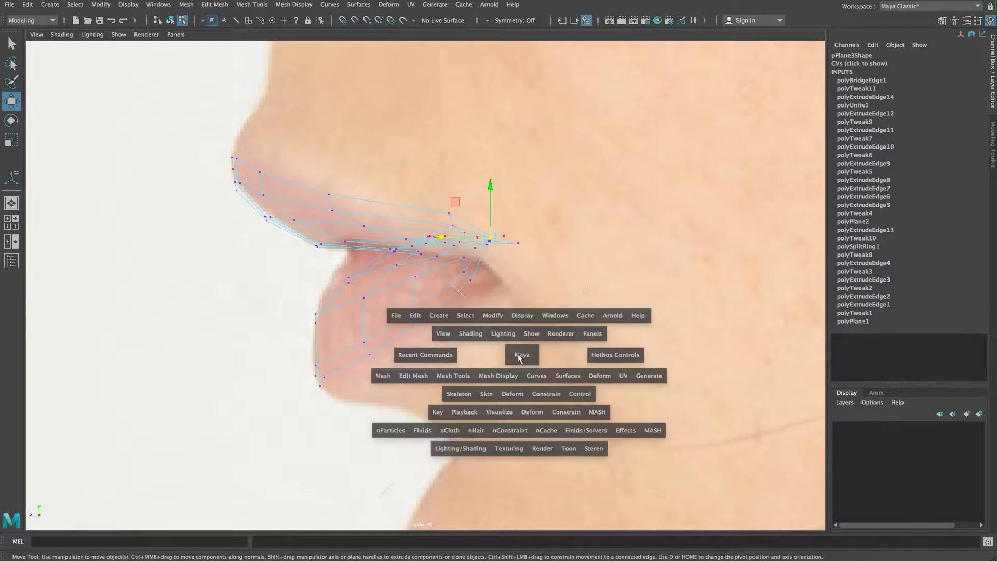
key("space")
left_click_drag(512, 270, 416, 268, "alt")
right_click_drag(416, 267, 441, 263, "alt")
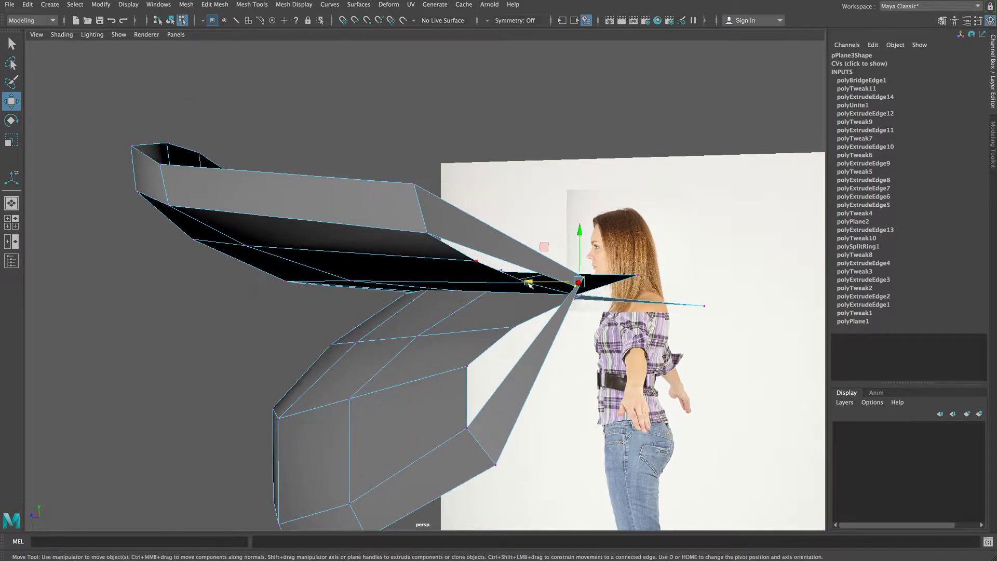
left_click(522, 137)
left_click_drag(533, 260, 564, 266, "alt")
left_click(573, 286)
mouse_move(557, 302)
left_mouse_down("alt")
mouse_move(529, 304)
mouse_move(561, 288)
left_mouse_up("alt")
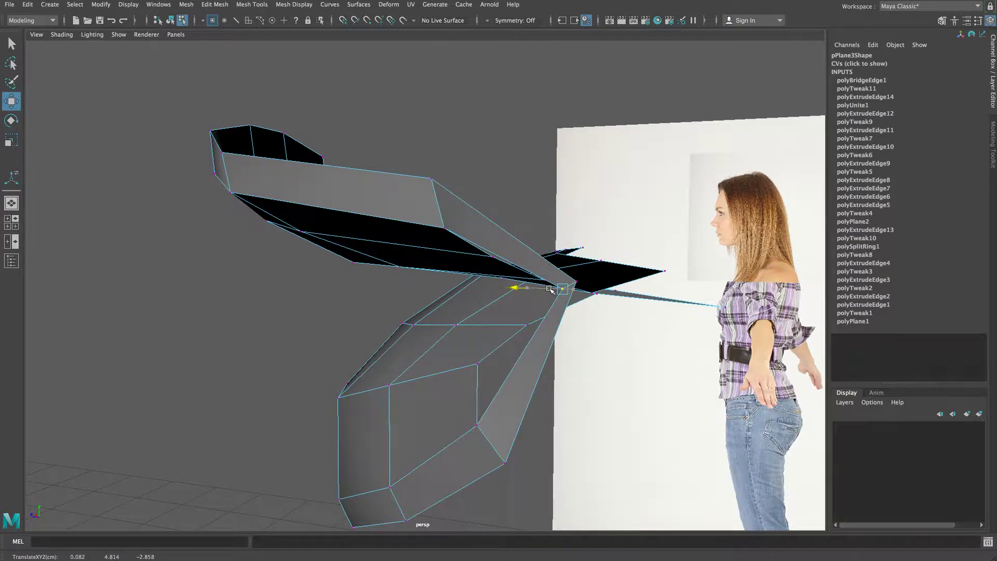
left_click_drag(521, 291, 564, 291, "alt")
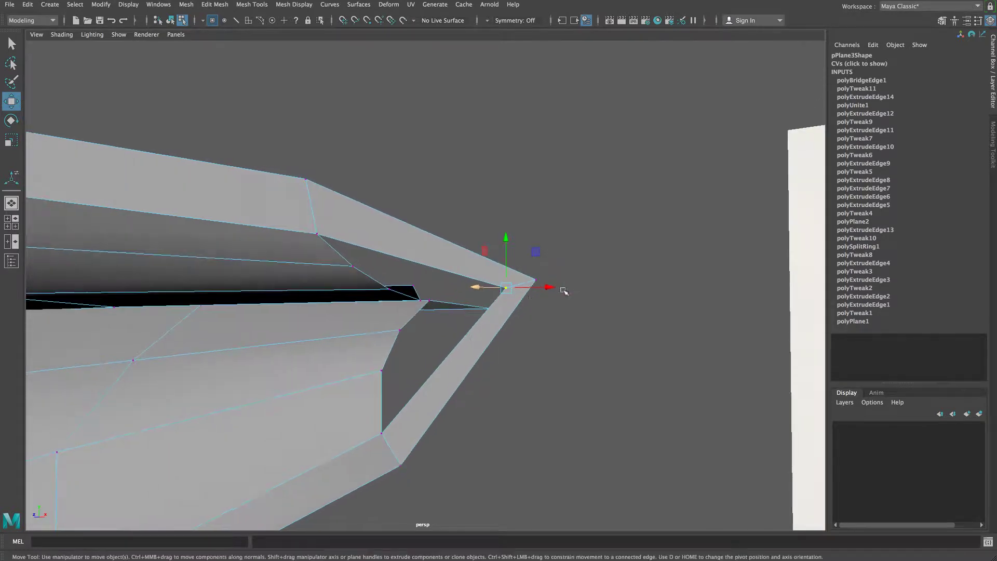
Bridge the upper and lower lip's open end edges next to the outer corner bridge, using 1 division.
right_click(369, 239)
left_click(369, 210)
left_click(335, 251)
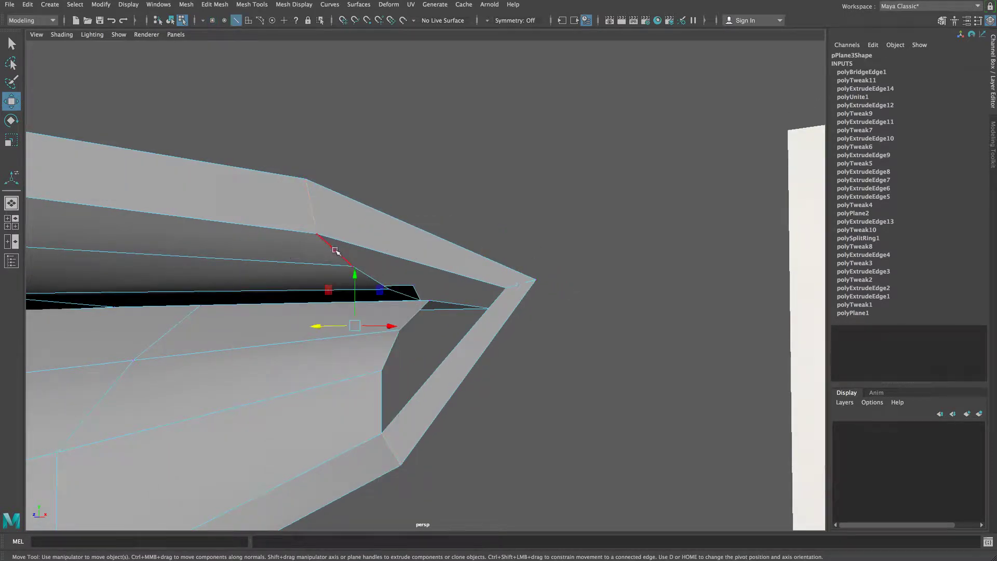
left_click(420, 381)
left_click(381, 400, "shift")
left_click(214, 4)
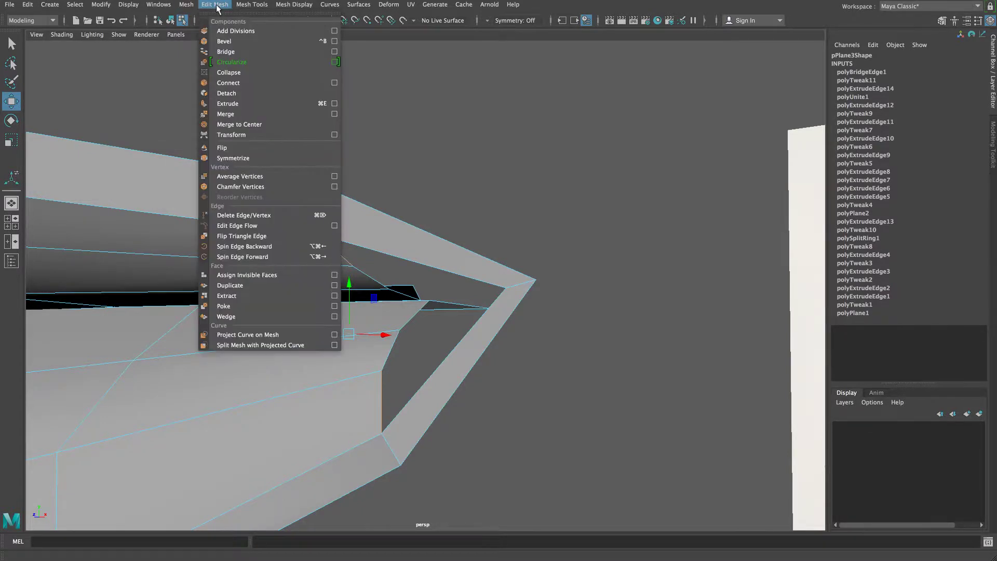
left_click(233, 52)
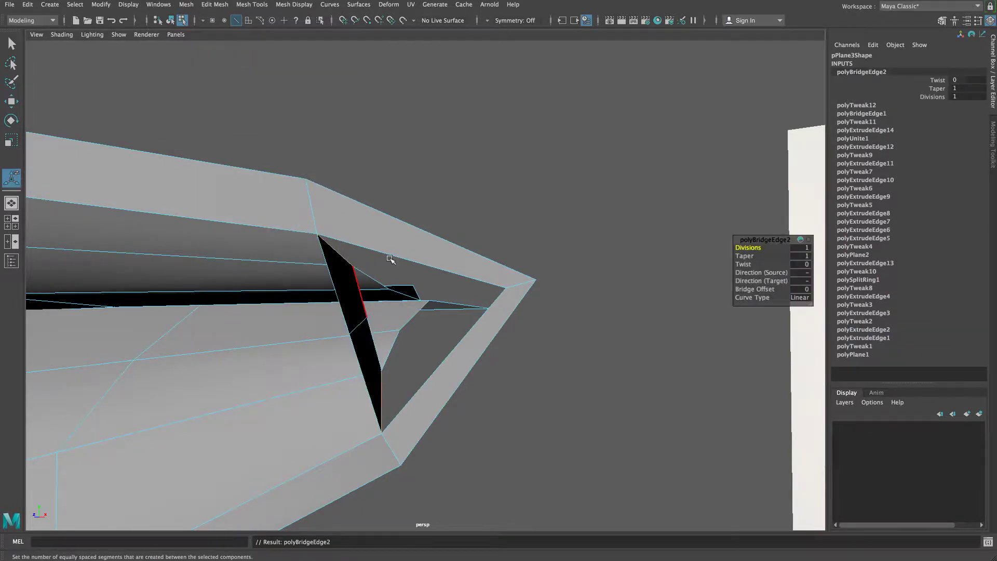
Select the new bridge's outer middle vertex and snap it onto the first bridge's inner corner vertex.
scroll(339, 334, "up", 3)
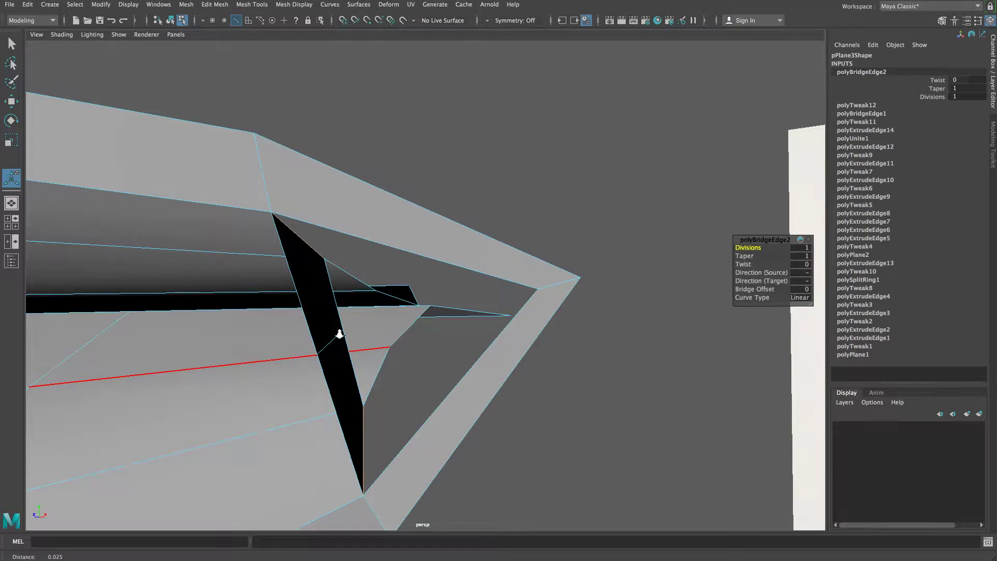
right_click(310, 305)
right_click_drag(310, 305, 277, 305)
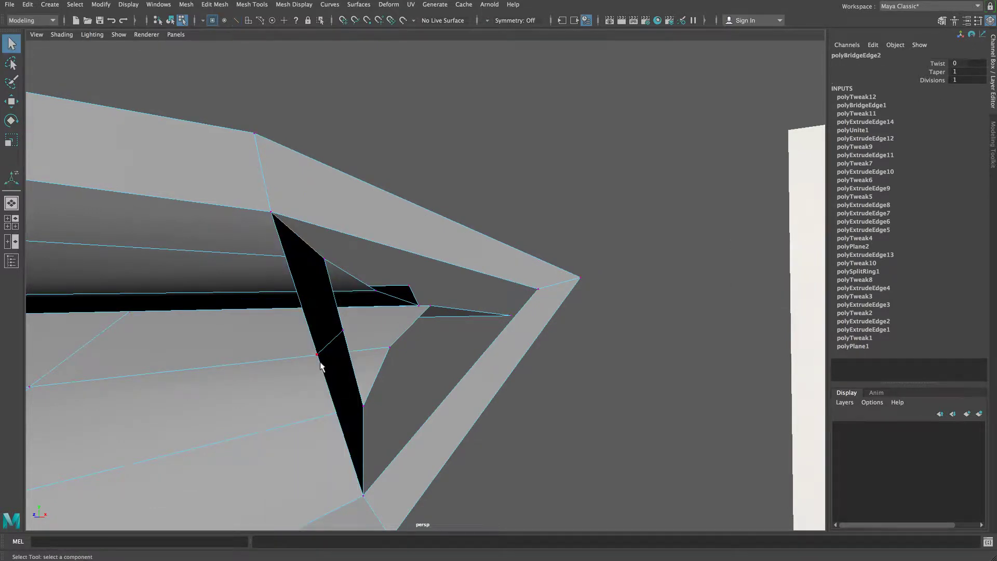
left_click(317, 355)
left_click_drag(317, 355, 319, 358, "alt")
key("w")
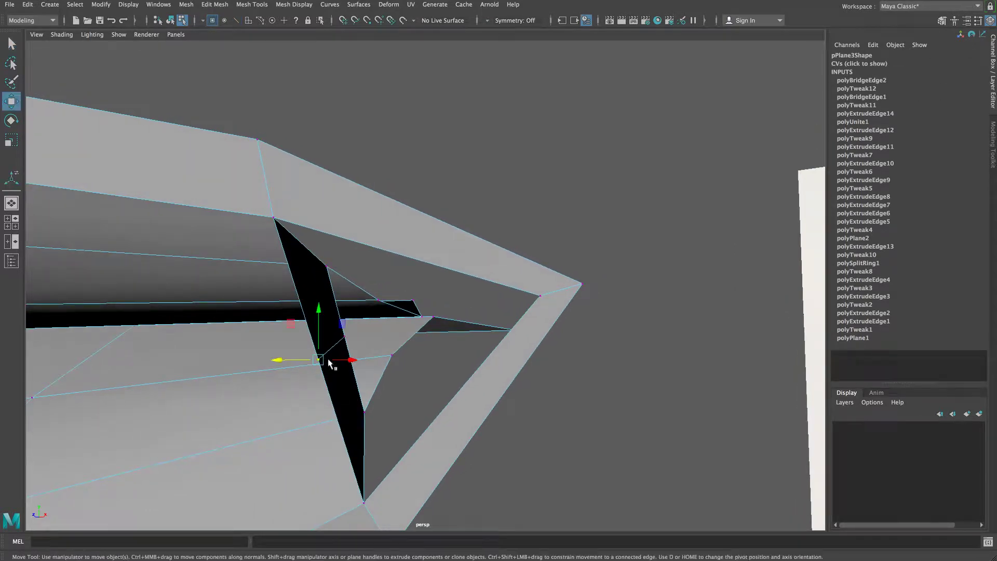
left_click_drag(365, 386, 419, 386, "alt")
left_click_drag(370, 326, 329, 330, "alt")
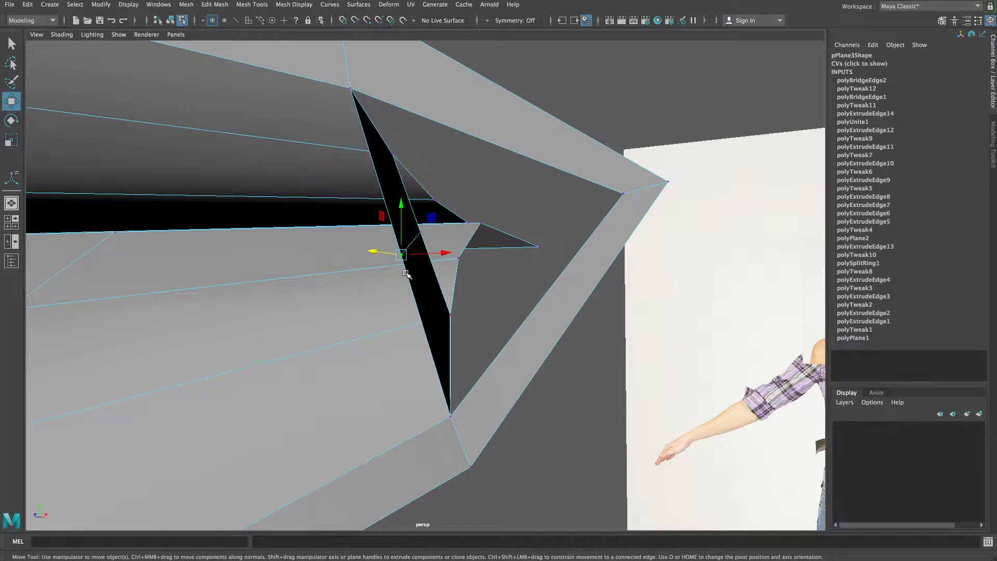
left_click_drag(406, 258, 601, 201)
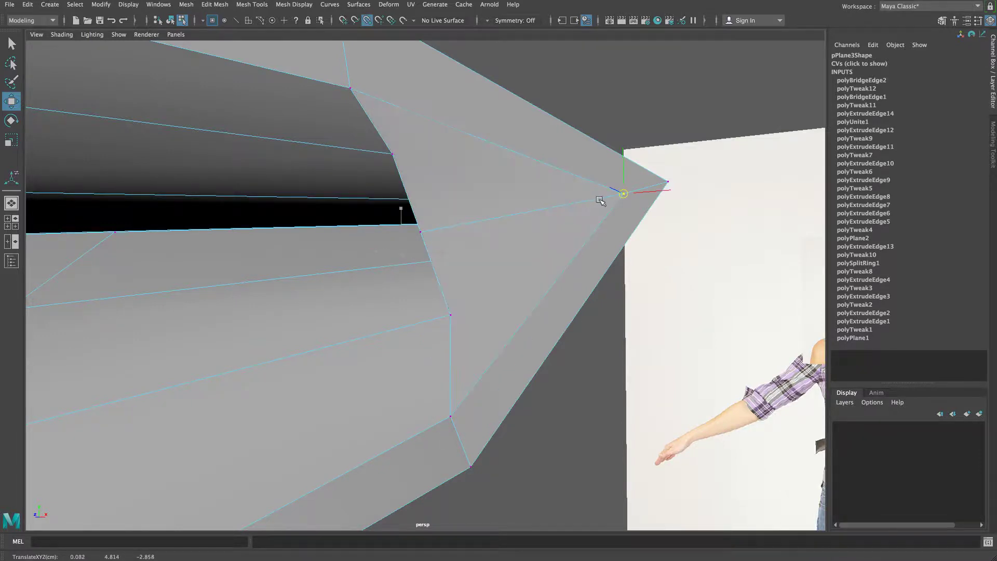
Pull the second bridge's inner middle vertex outward toward the mouth corner.
left_click_drag(482, 284, 376, 298, "alt")
left_click_drag(354, 300, 431, 232, "alt")
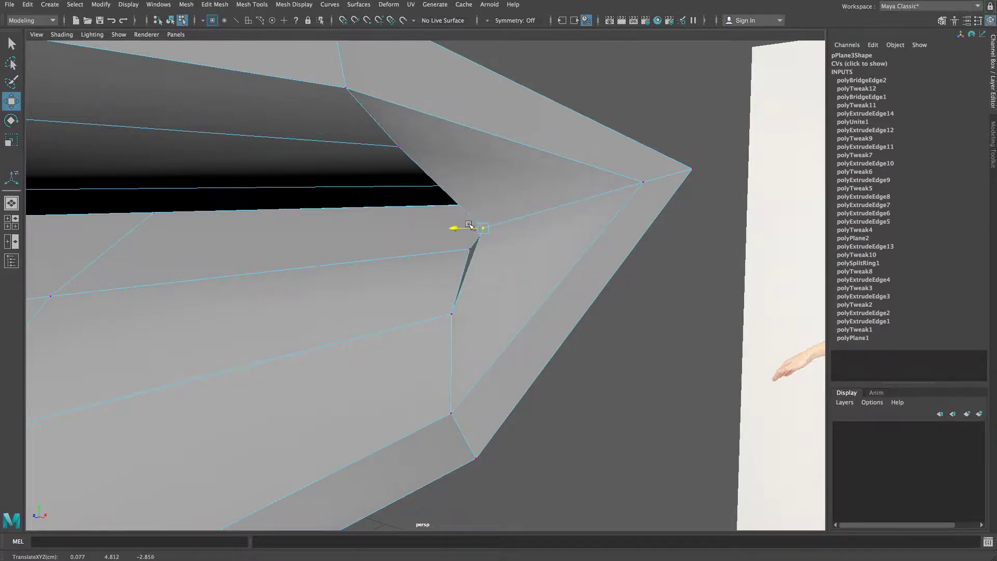
left_click_drag(507, 229, 517, 260, "alt")
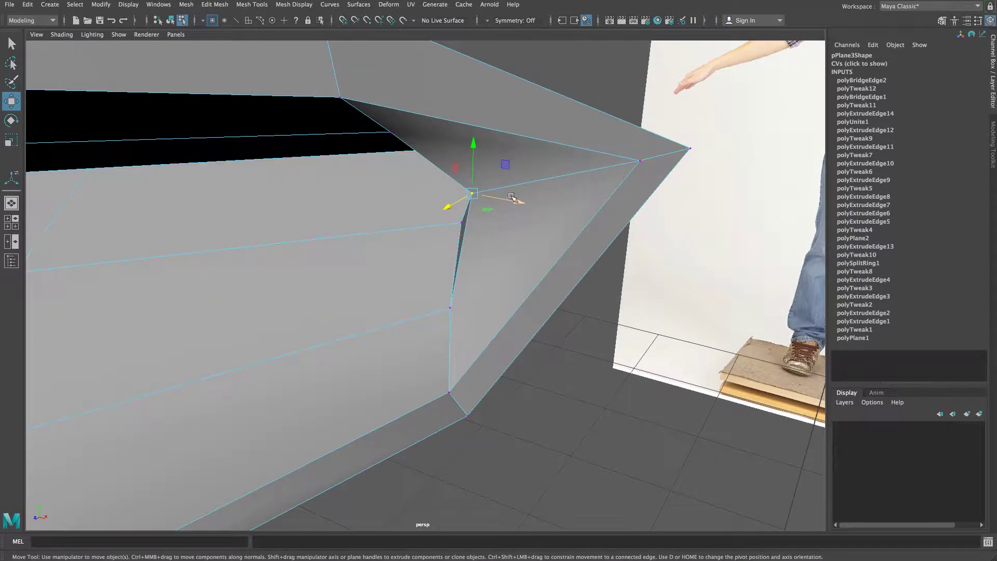
left_click_drag(604, 209, 605, 210)
left_click_drag(590, 229, 666, 208, "alt")
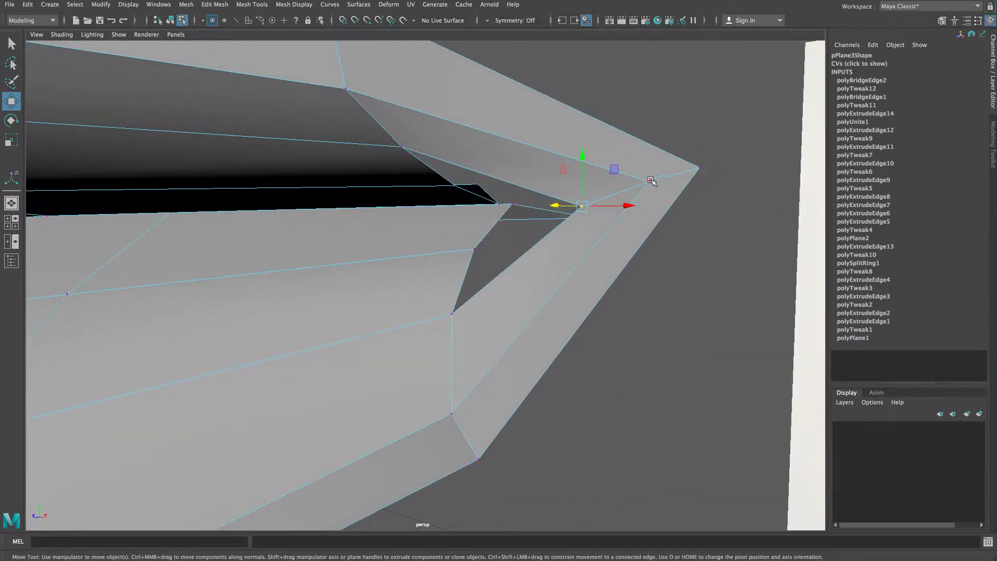
Merge the overlapping vertices where the two bridges meet at the mouth corner.
left_click_drag(604, 190, 683, 181)
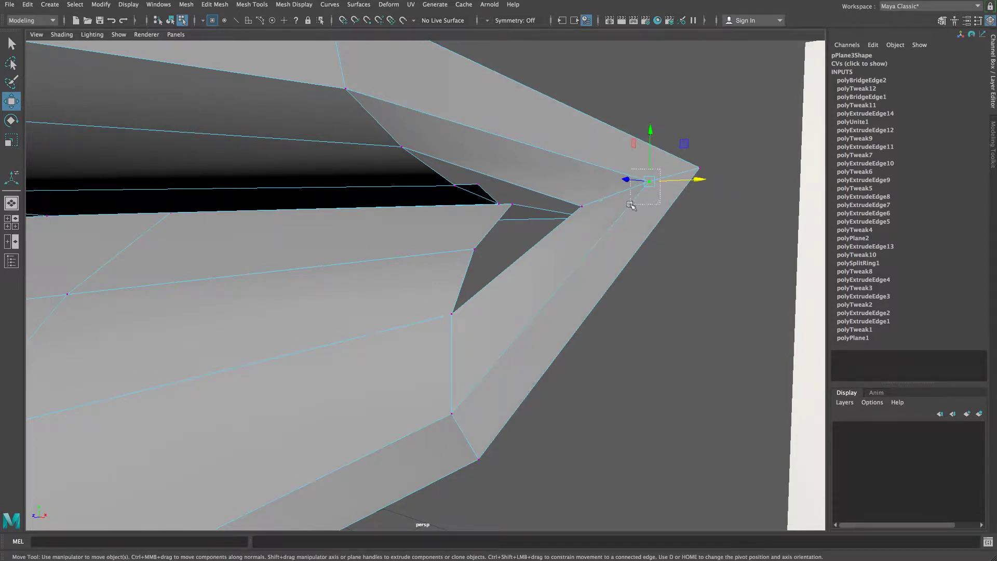
left_click(213, 5)
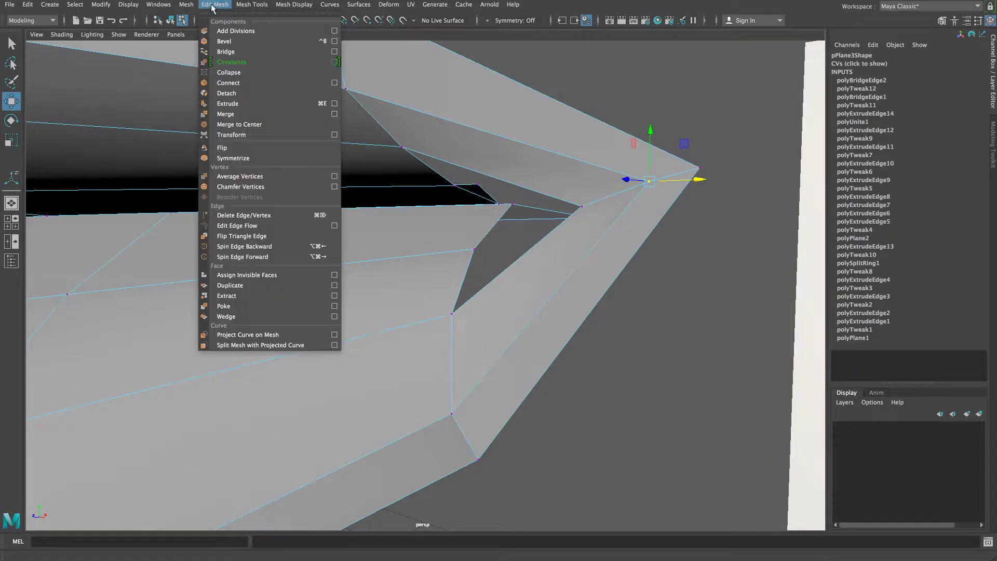
left_click(226, 114)
left_click(649, 182)
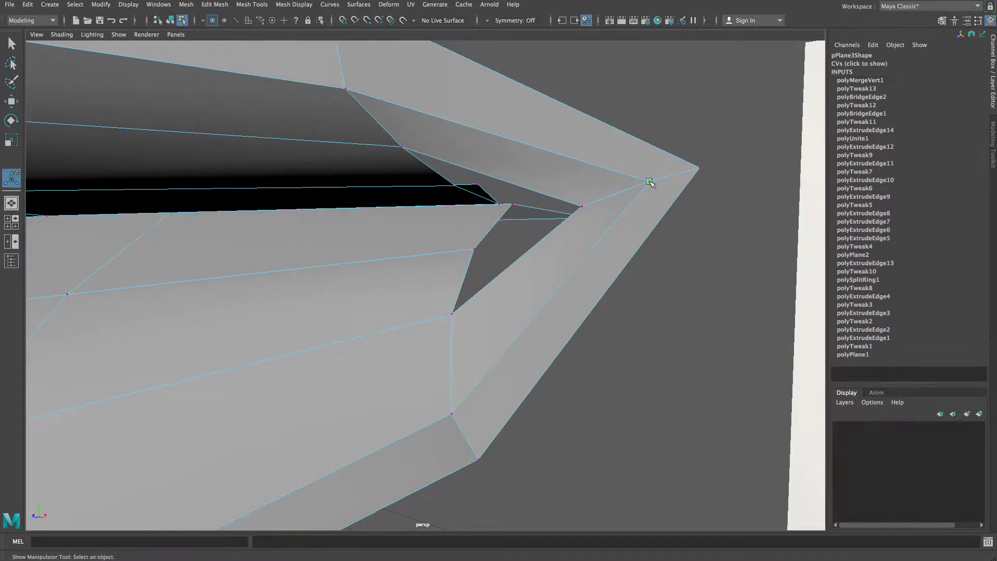
Bridge the next inner pair of open upper and lower lip end edges with a linear path and 1 division.
mouse_move(616, 186)
left_mouse_down("alt")
mouse_move(614, 194)
mouse_move(626, 189)
left_mouse_up("alt")
mouse_move(582, 216)
left_mouse_down("alt")
mouse_move(652, 218)
mouse_move(350, 227)
mouse_move(630, 216)
mouse_move(454, 236)
mouse_move(472, 218)
mouse_move(671, 213)
mouse_move(591, 213)
left_mouse_up("alt")
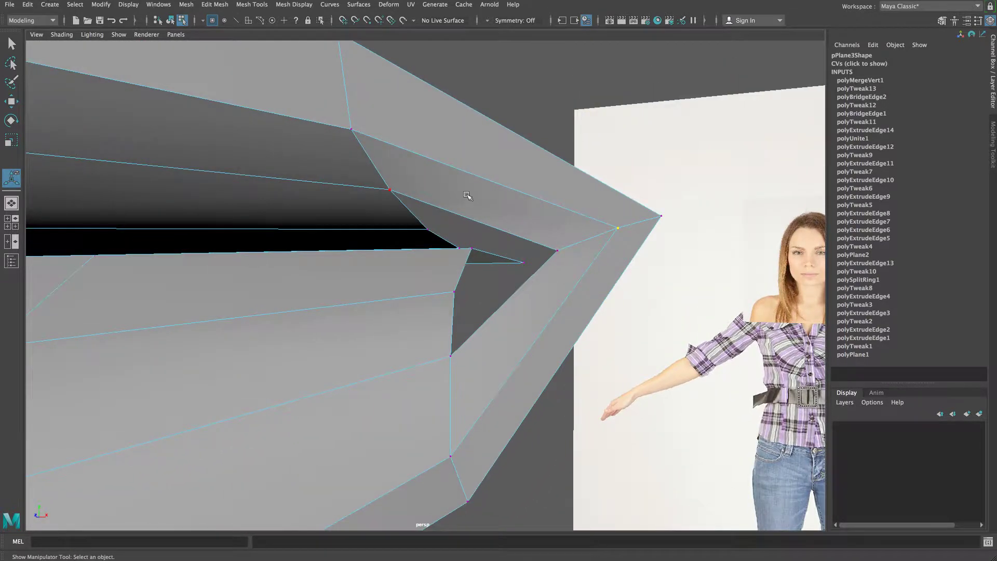
right_click_drag(464, 190, 465, 173)
left_click(404, 210)
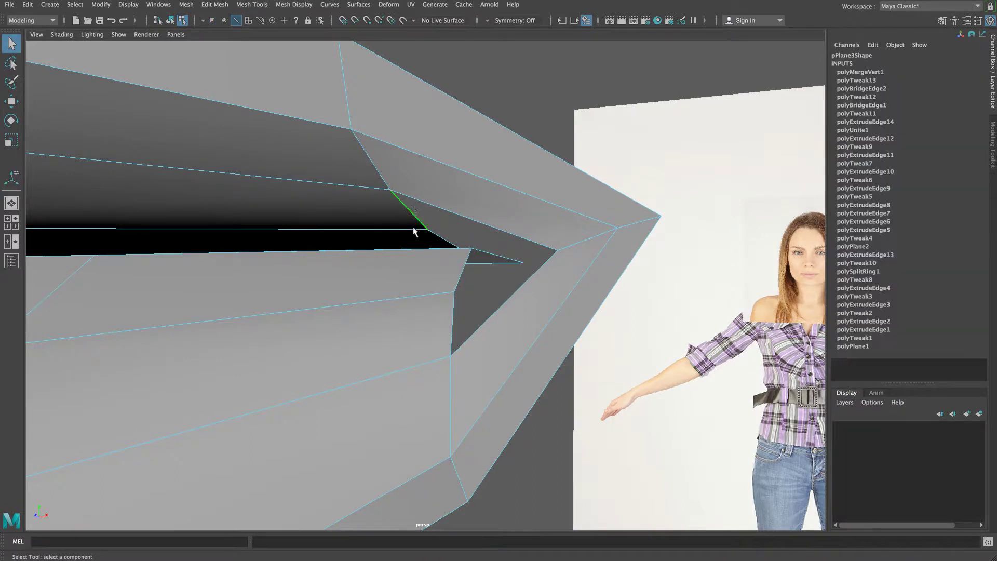
left_click(457, 325, "shift")
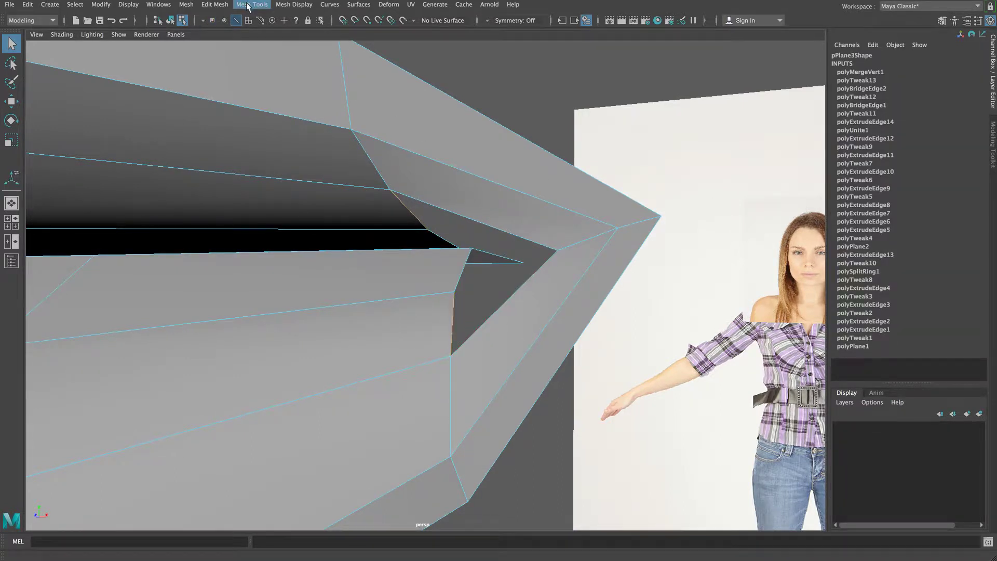
left_click(221, 6)
left_click(232, 51)
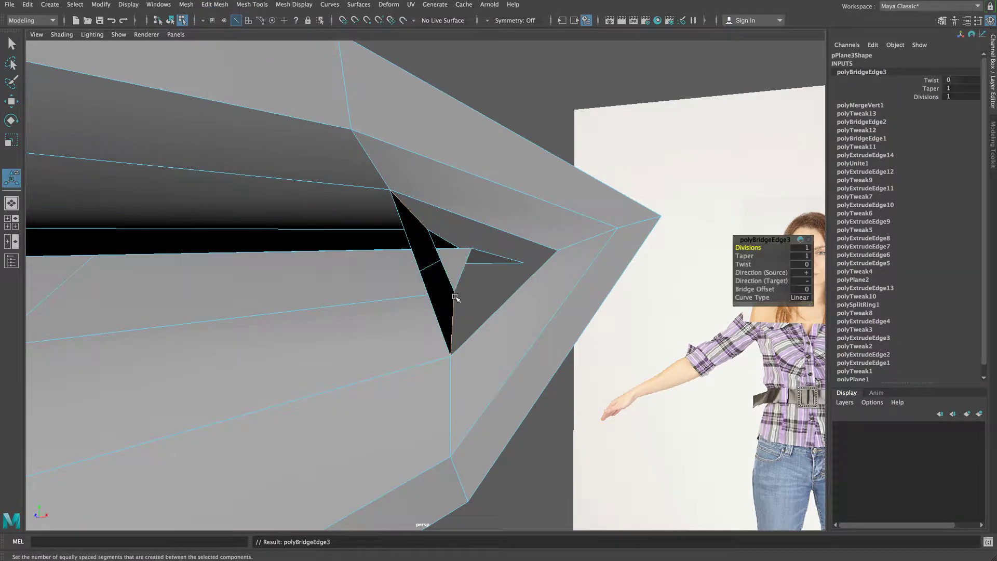
Snap the third bridge's outer middle vertex onto the second bridge's inner corner vertex.
right_click(427, 269)
left_click(395, 281)
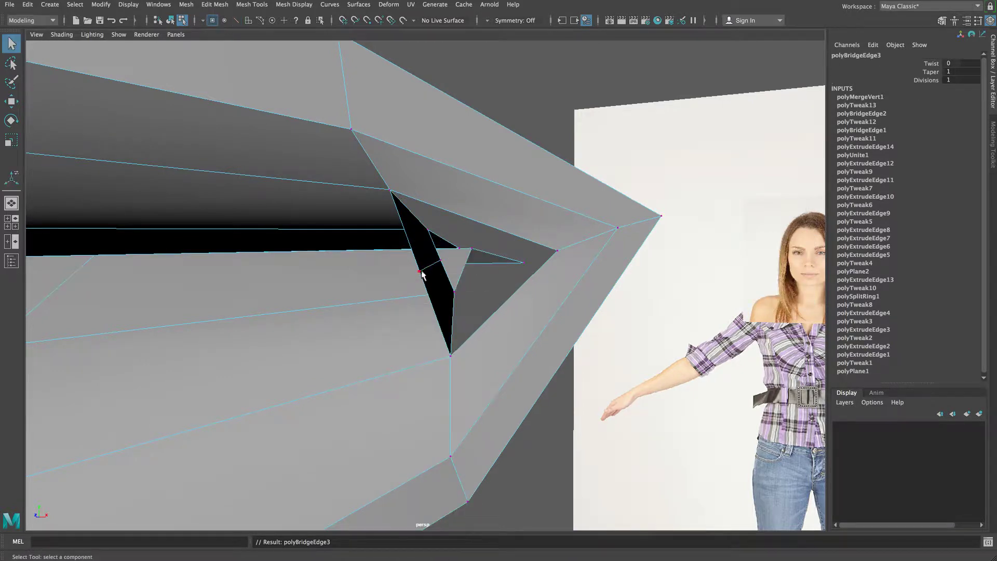
key("w")
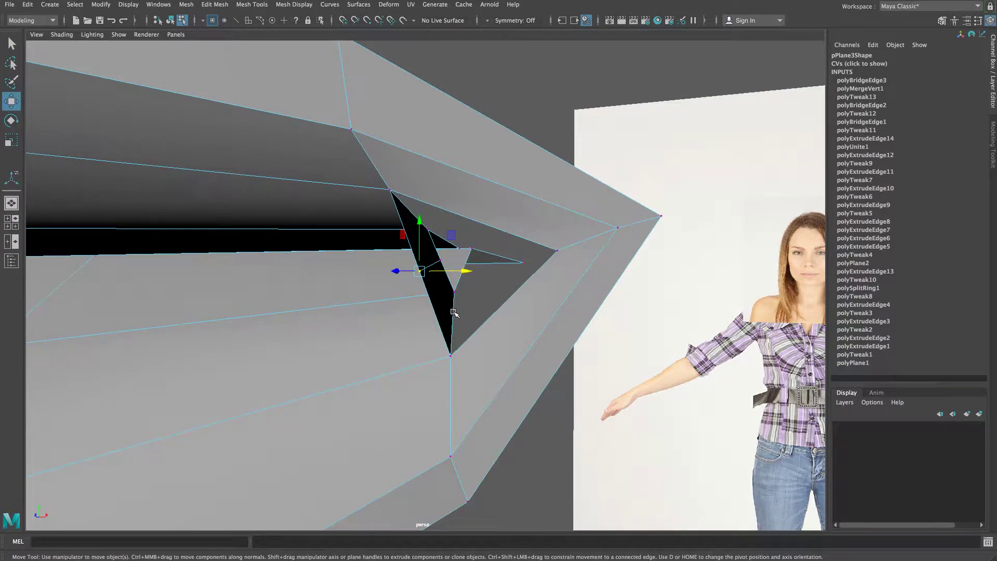
left_click_drag(422, 275, 559, 255)
Move the third bridge's inner middle vertex outward and adjust its height, to about X 0.078, Y 4.813.
mouse_move(393, 321)
right_mouse_down("alt")
mouse_move(407, 321)
mouse_move(392, 320)
right_mouse_up("alt")
left_click_drag(398, 321, 432, 322, "alt")
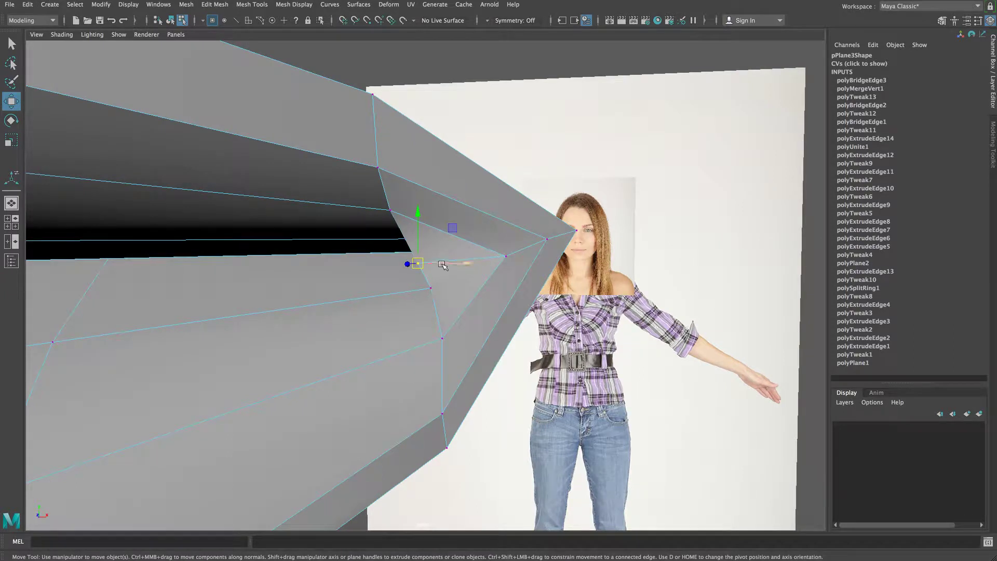
left_click_drag(433, 264, 458, 292)
left_click_drag(456, 253, 455, 236)
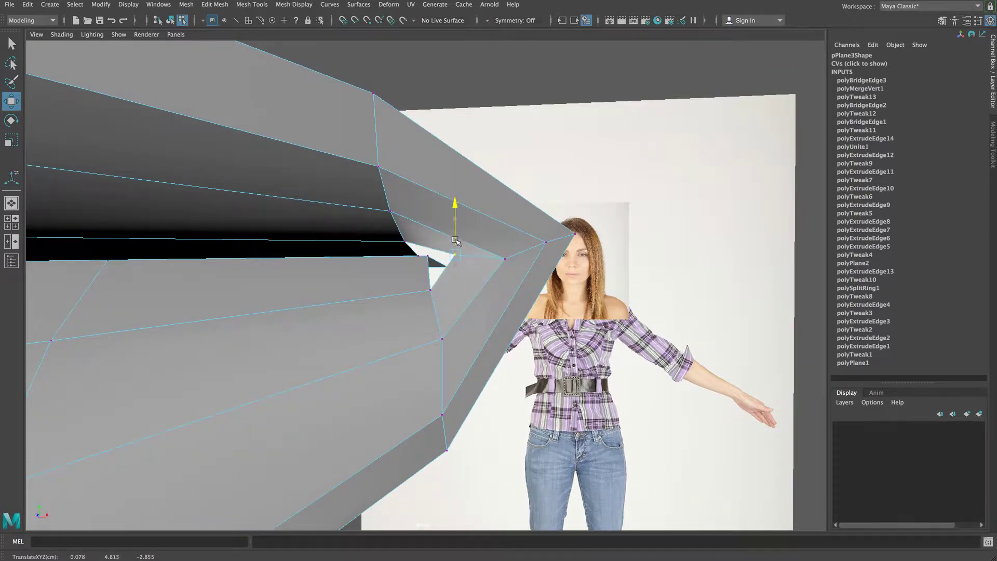
Adjust the third bridge's inner vertex to about X 0.078, Y 4.813, Z -2.856, and merge the overlapping vertices at its outer middle point.
left_click_drag(434, 279, 498, 280, "alt")
left_click_drag(418, 262, 414, 263, "alt")
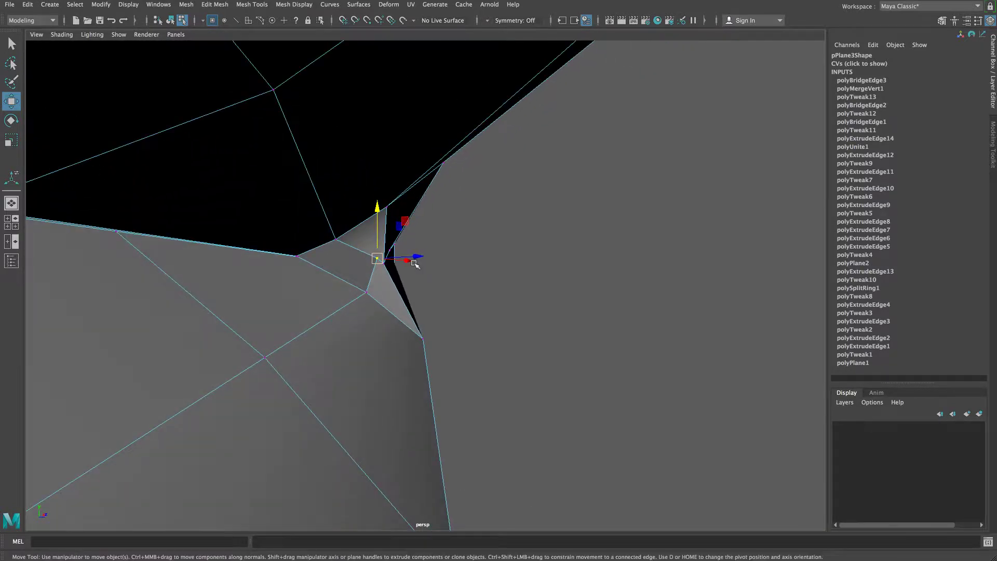
left_click_drag(469, 303, 189, 343, "alt")
left_click_drag(392, 337, 459, 352, "alt")
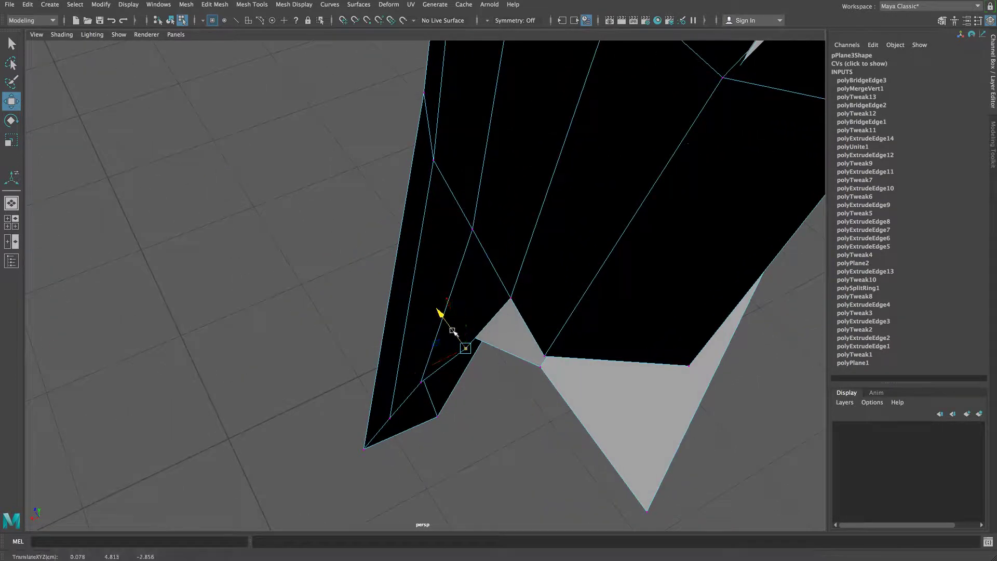
left_click_drag(404, 345, 580, 300, "alt")
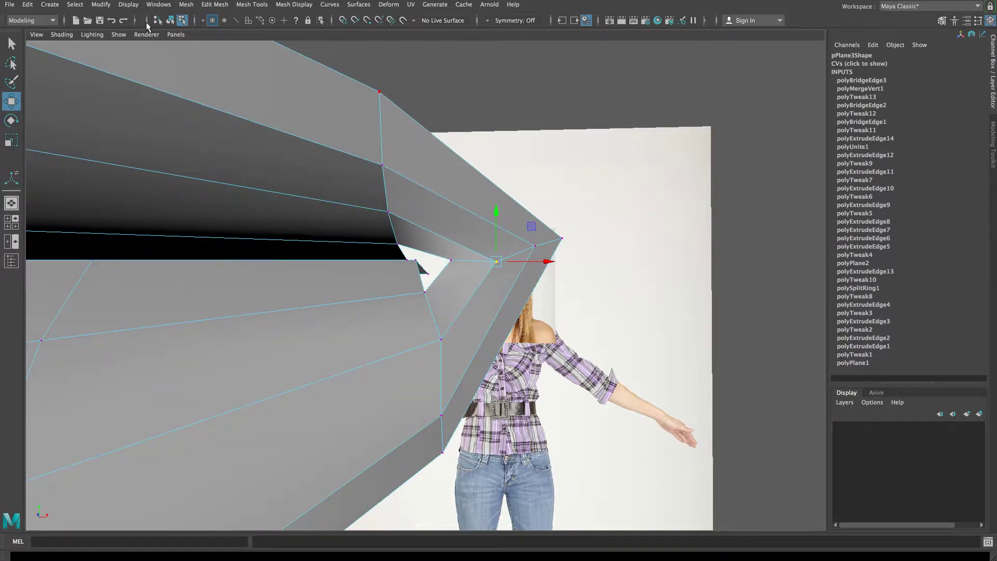
left_click(214, 5)
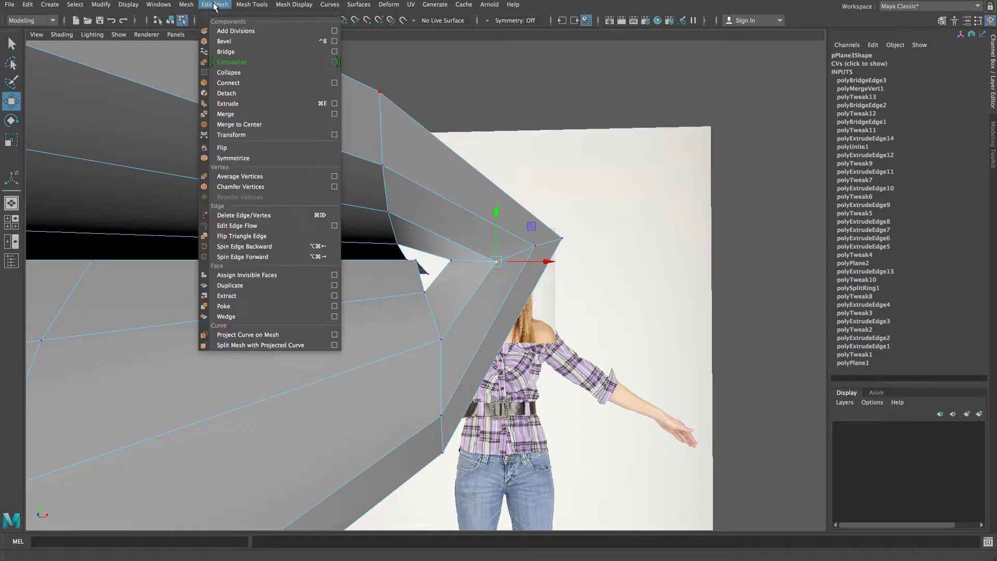
left_click(227, 113)
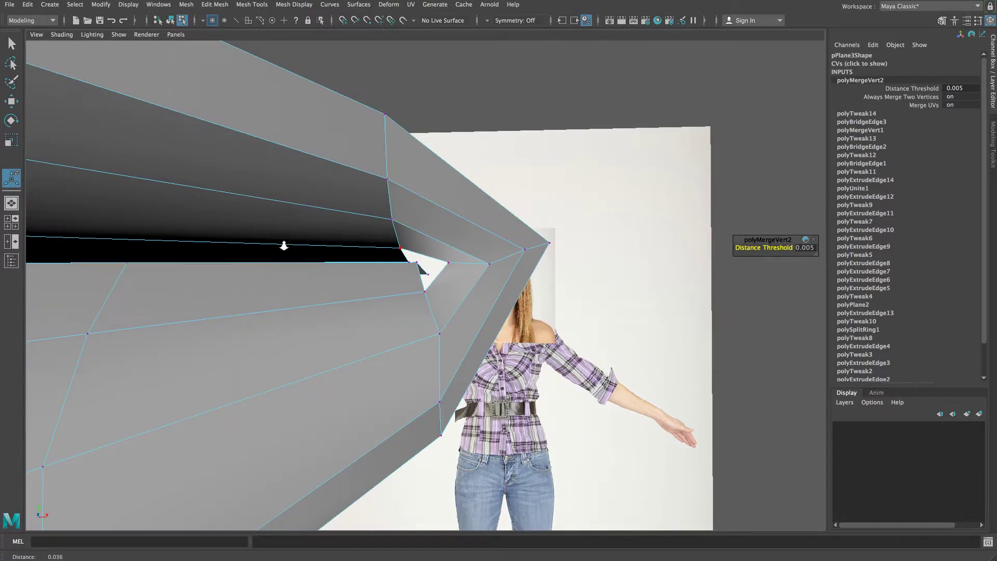
Bridge the next inner pair of open upper and lower lip edges with a linear path and 1 division.
scroll(284, 245, "up", 4)
left_click_drag(289, 245, 317, 250, "alt")
right_click_drag(413, 198, 414, 172)
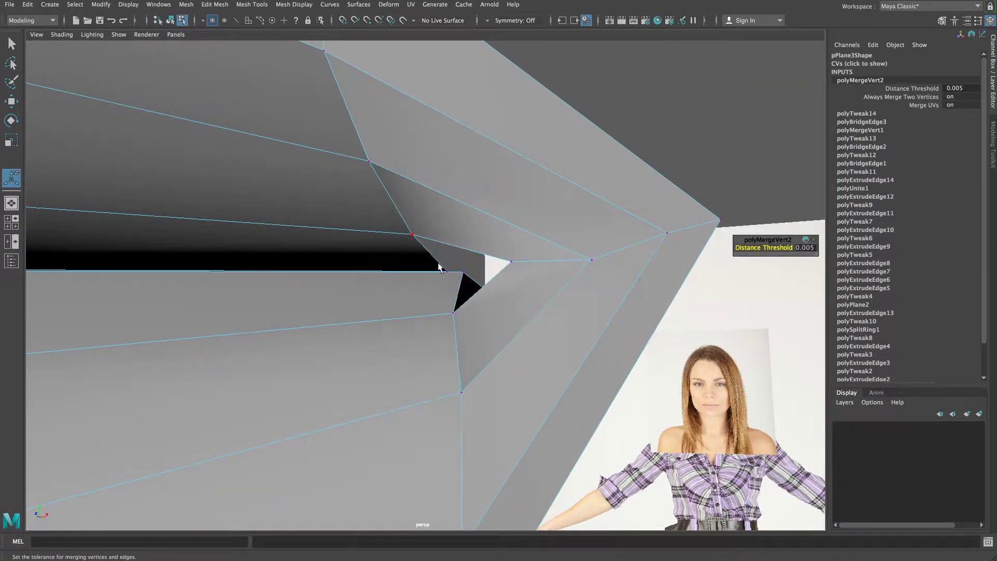
left_click(433, 256)
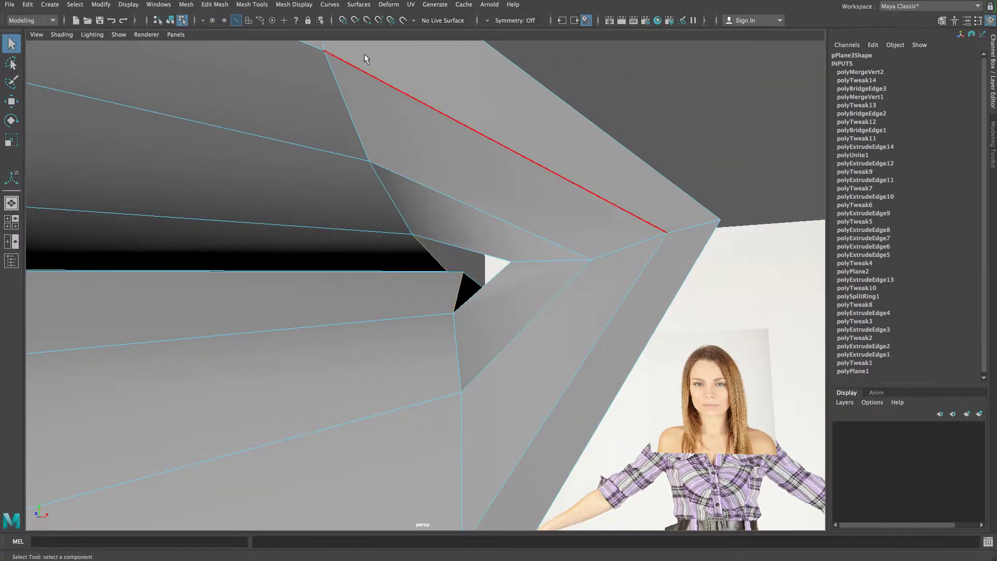
left_click(221, 5)
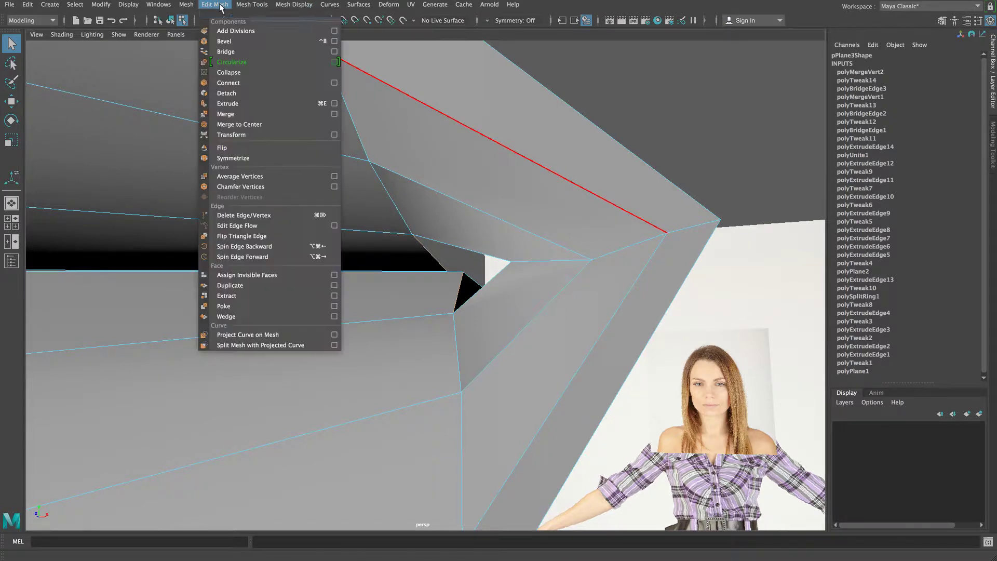
left_click(226, 51)
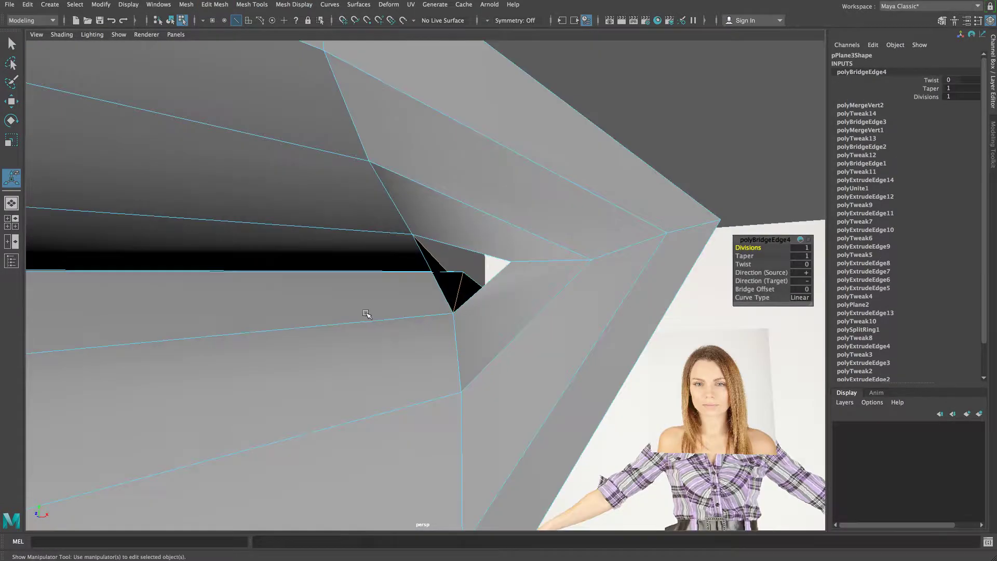
left_click_drag(366, 314, 434, 319, "alt")
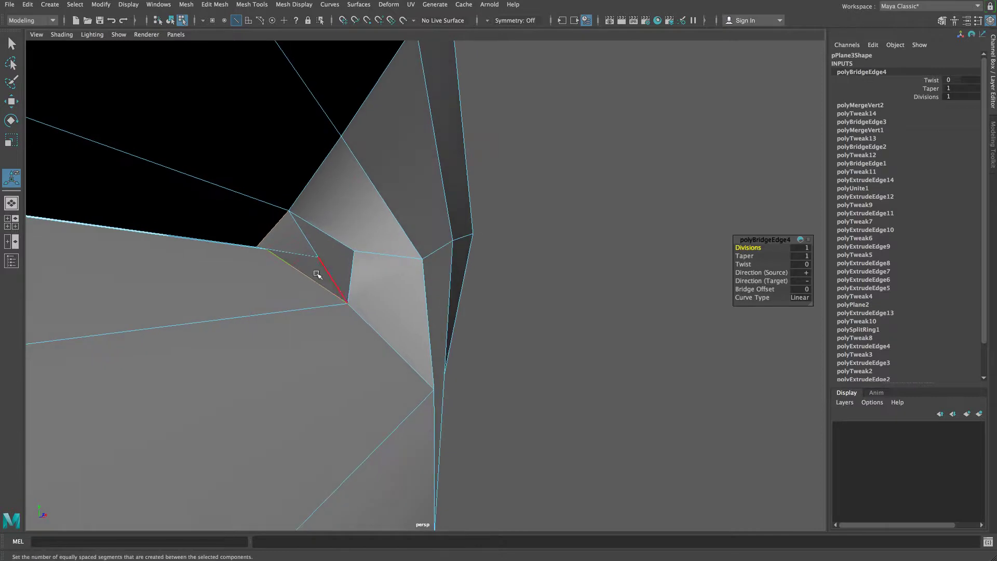
Snap the fourth bridge's outer middle vertex onto the third bridge's inner corner vertex and merge the overlapping vertices.
right_click_drag(306, 258, 265, 258)
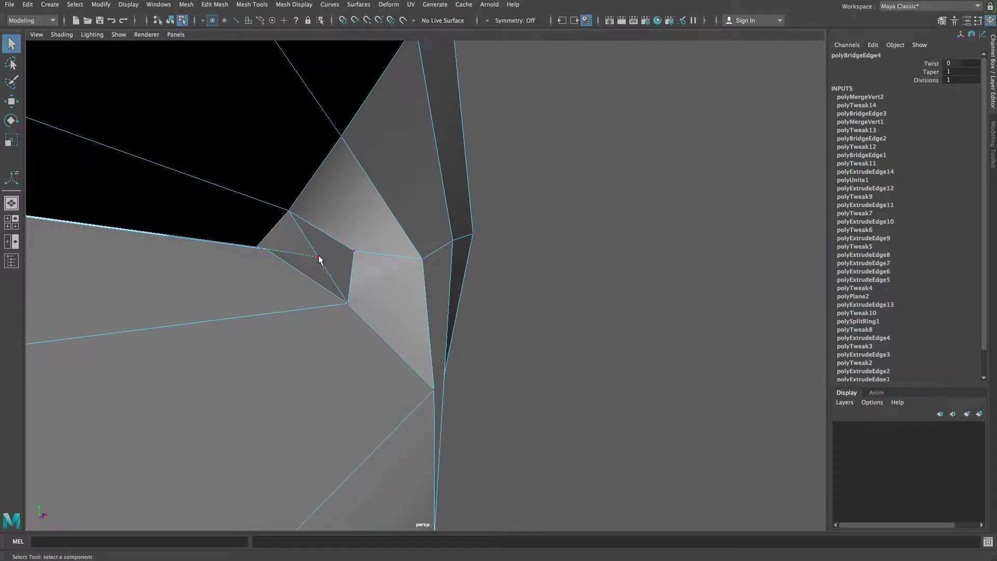
left_click(318, 257)
key("w")
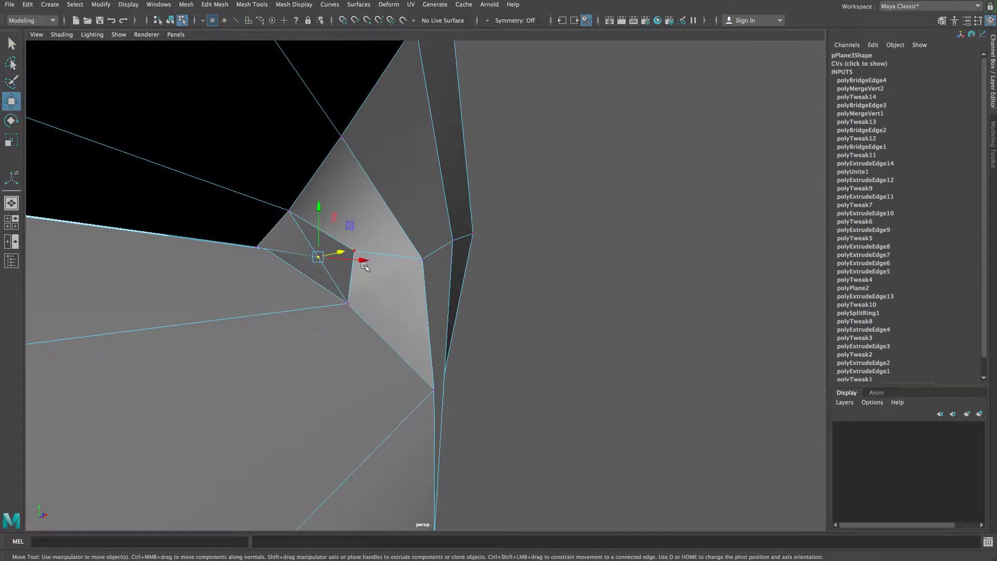
left_click_drag(321, 261, 347, 255)
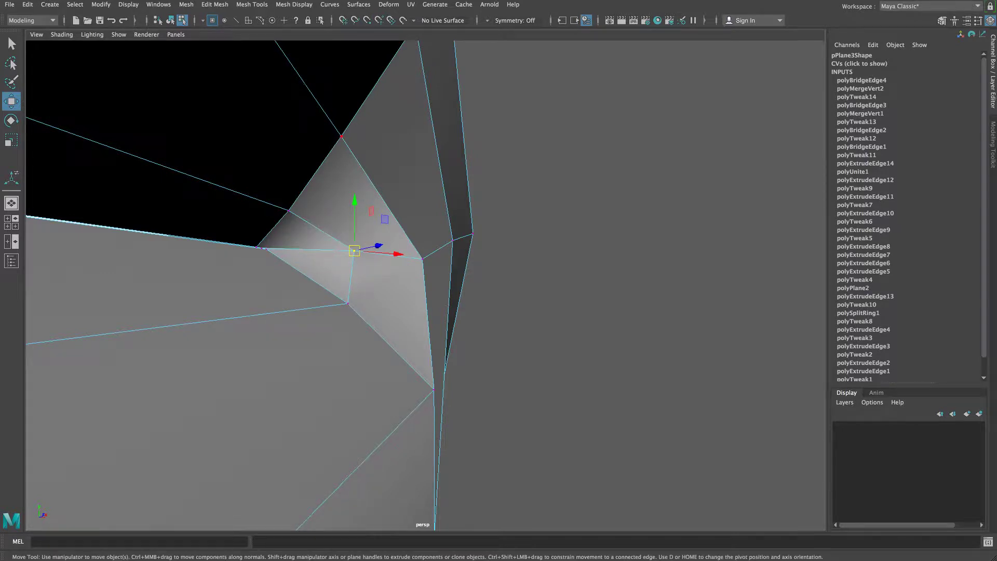
left_click(208, 8)
left_click(232, 114)
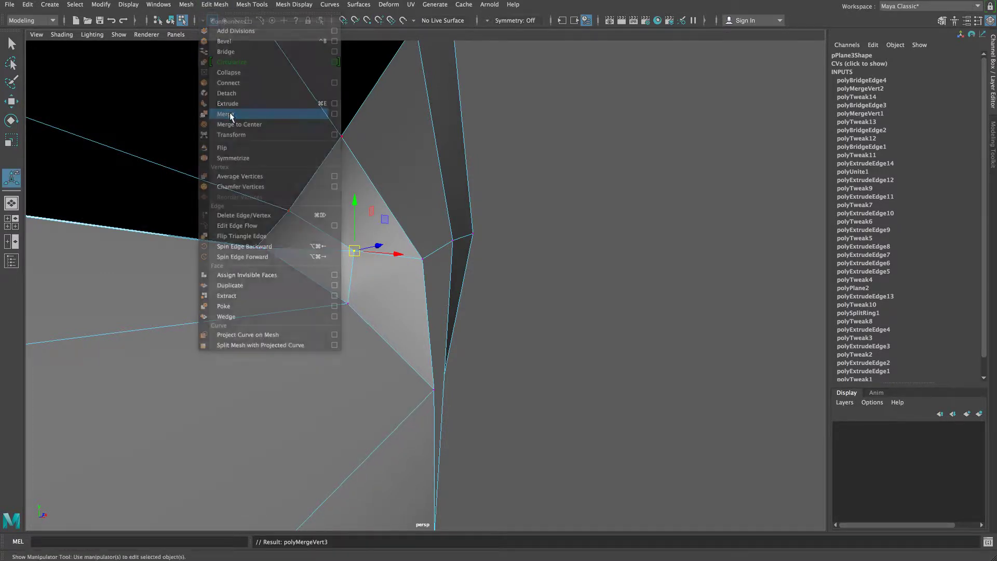
Move the fourth bridge's inner middle vertex outward and adjust its height, to about X 0.077, Y 4.813, Z -2.858.
left_click_drag(405, 332, 427, 303, "alt")
middle_click_drag(427, 303, 451, 274, "alt")
left_click_drag(409, 303, 333, 318, "alt")
left_click(377, 263)
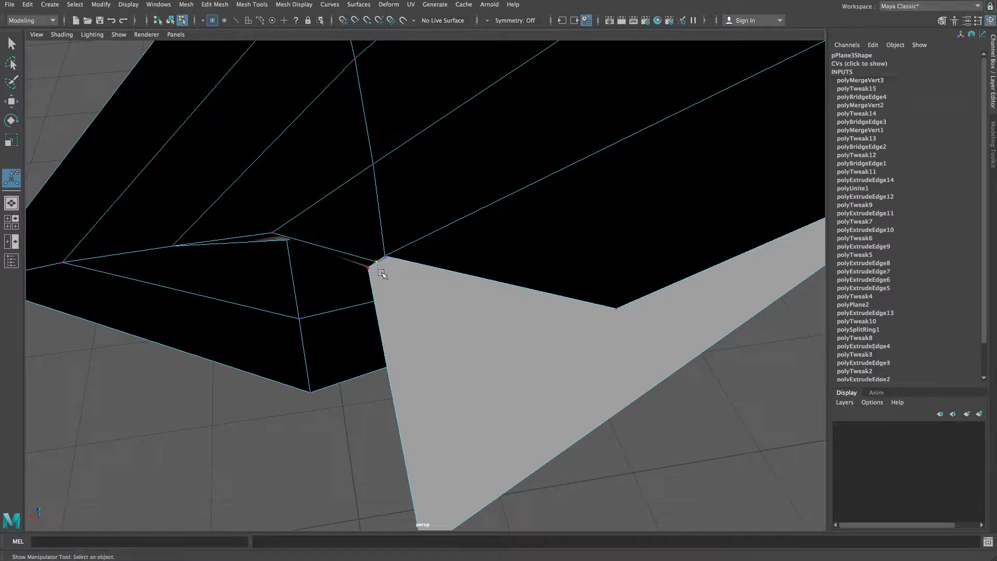
key("w")
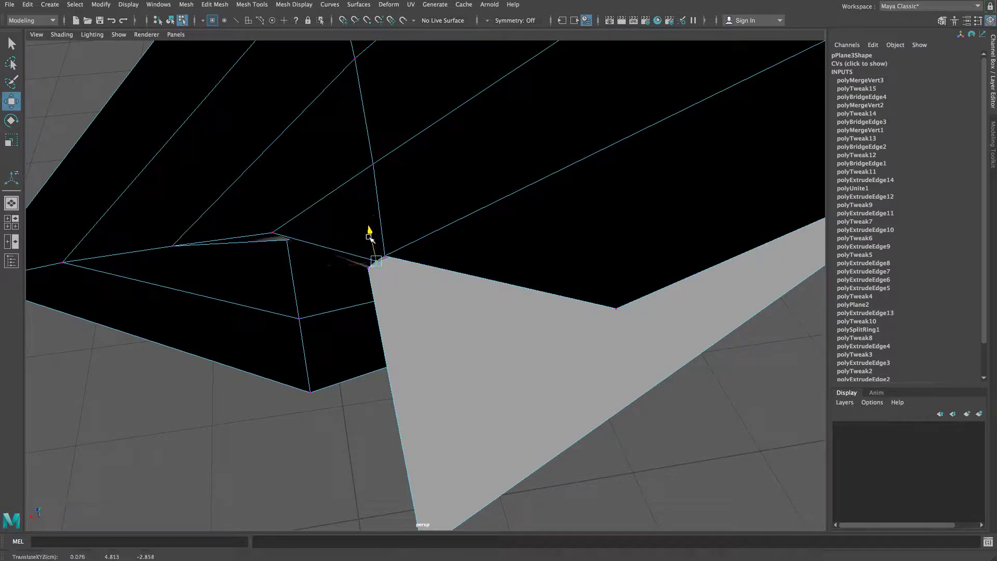
left_click_drag(359, 213, 408, 296, "alt")
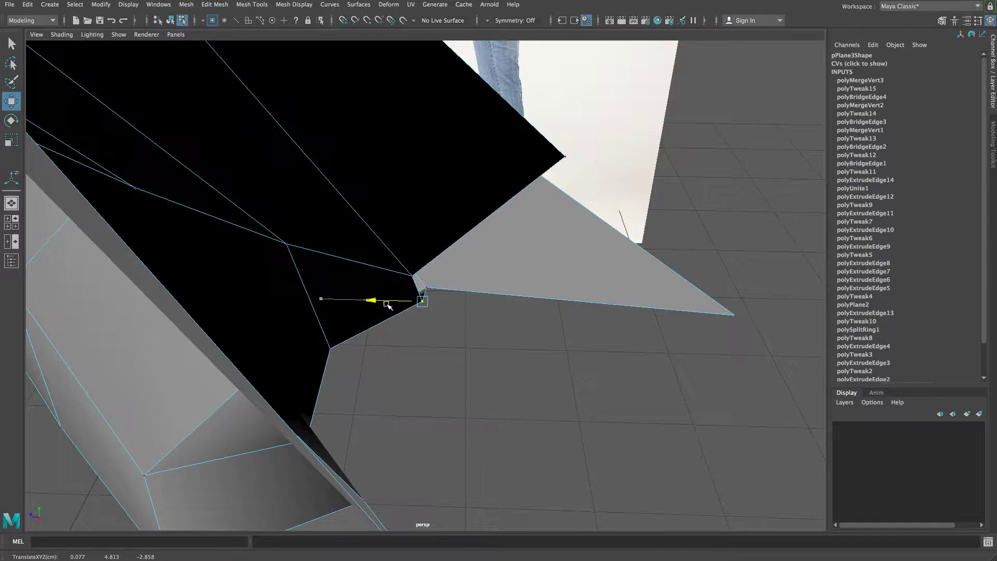
left_click_drag(393, 341, 271, 328, "alt")
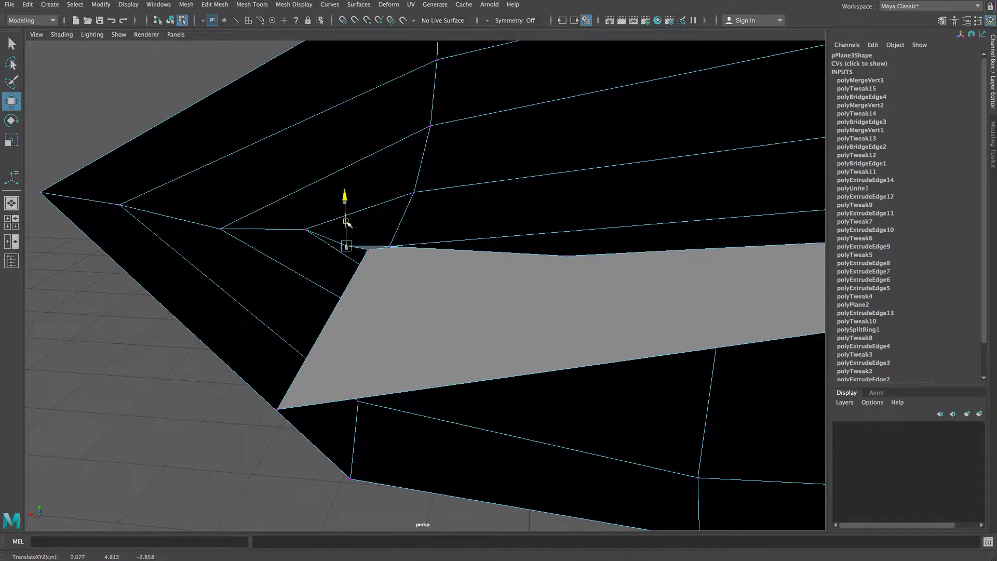
Bridge the innermost open edges behind the upper and lower lips with a linear path and 1 division.
left_click_drag(348, 212, 265, 261, "alt")
scroll(399, 252, "down", 10)
right_click_drag(265, 261, 346, 275, "alt")
left_click_drag(346, 275, 395, 284, "alt")
right_click(492, 232)
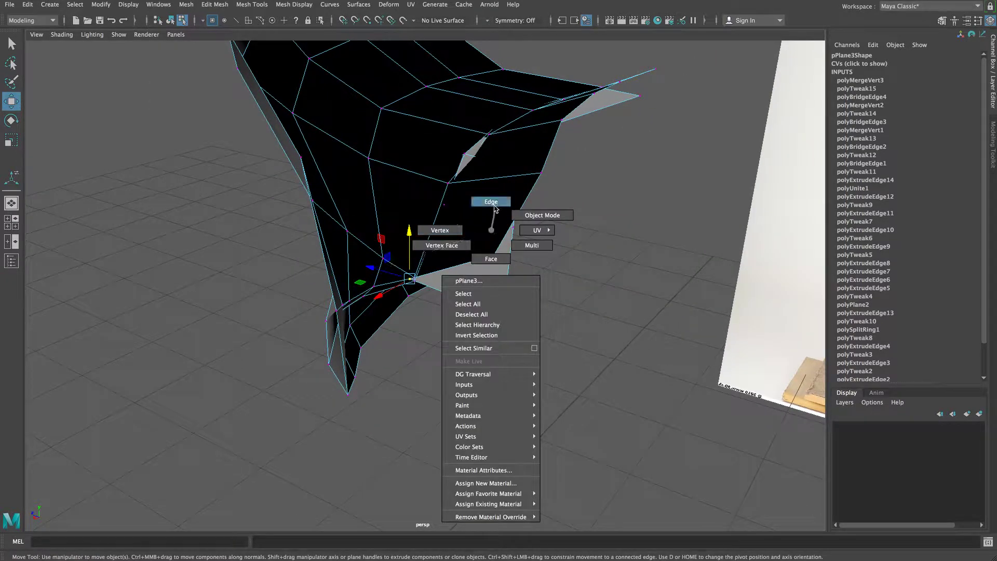
left_click(491, 203)
left_click(453, 276)
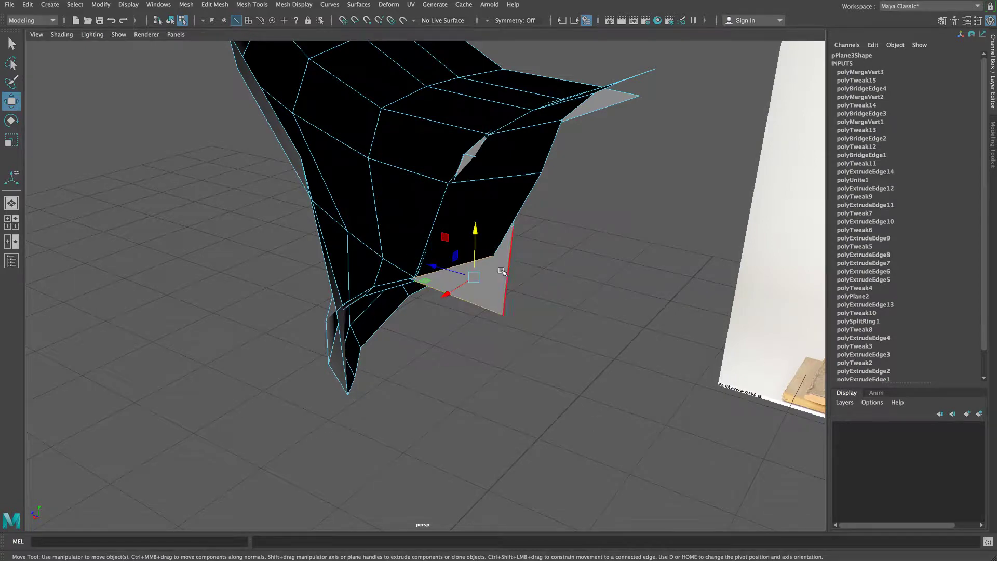
left_click(216, 6)
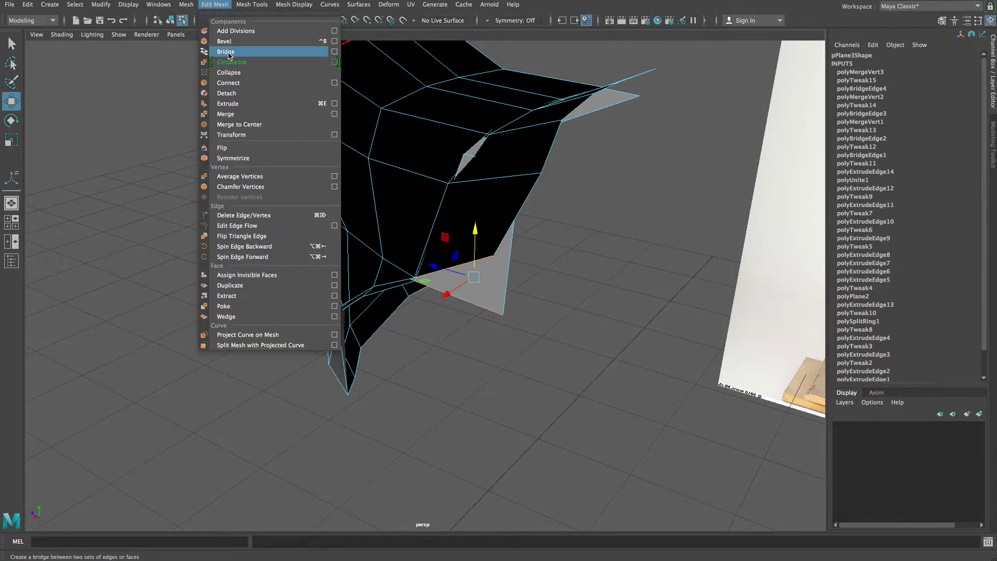
left_click(226, 52)
scroll(388, 323, "up", 5)
left_click_drag(393, 323, 393, 283, "alt")
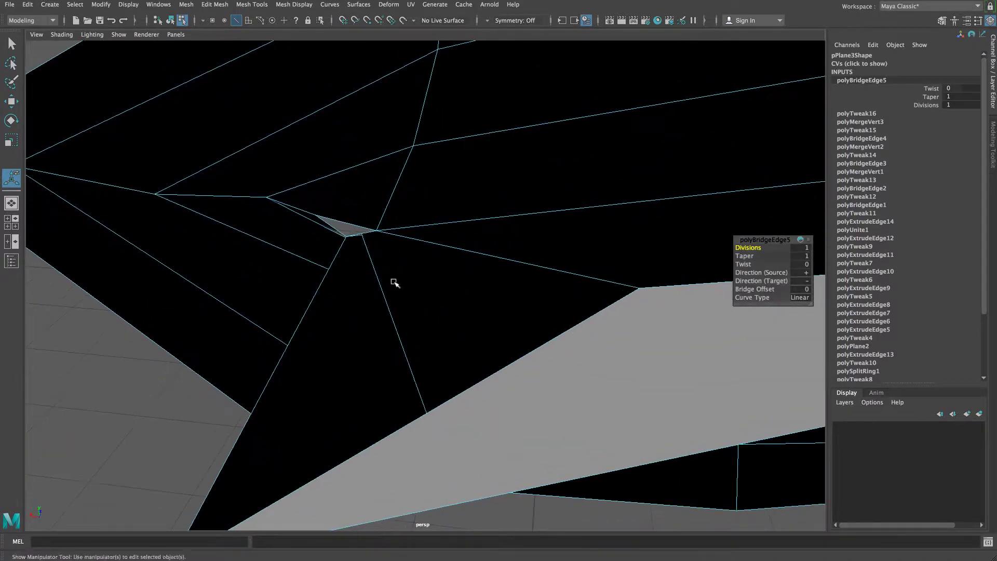
Snap the fifth bridge's outer middle vertex onto the fourth bridge's inner corner vertex and merge the overlapping vertices.
right_click(403, 254)
left_click(355, 254)
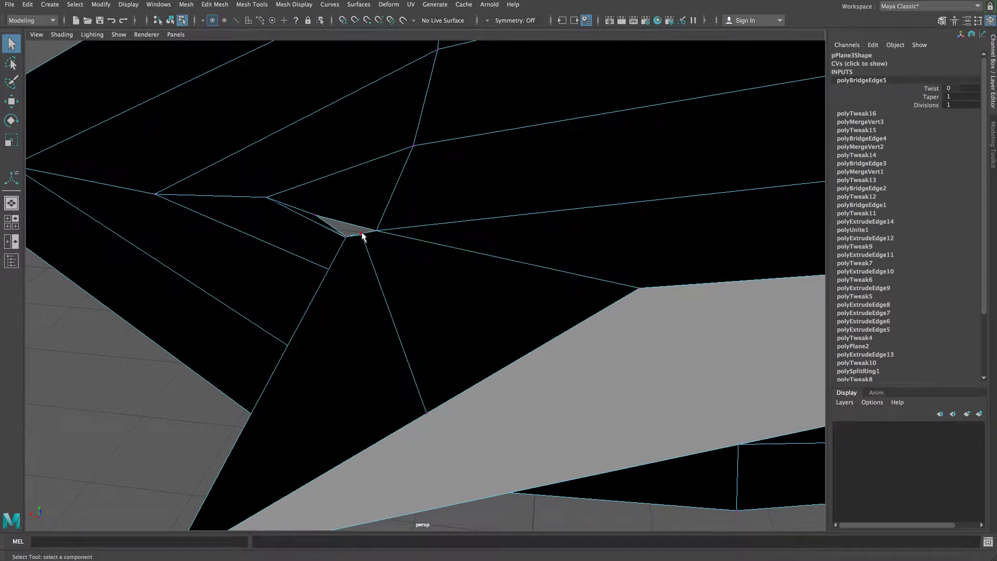
left_click(362, 235)
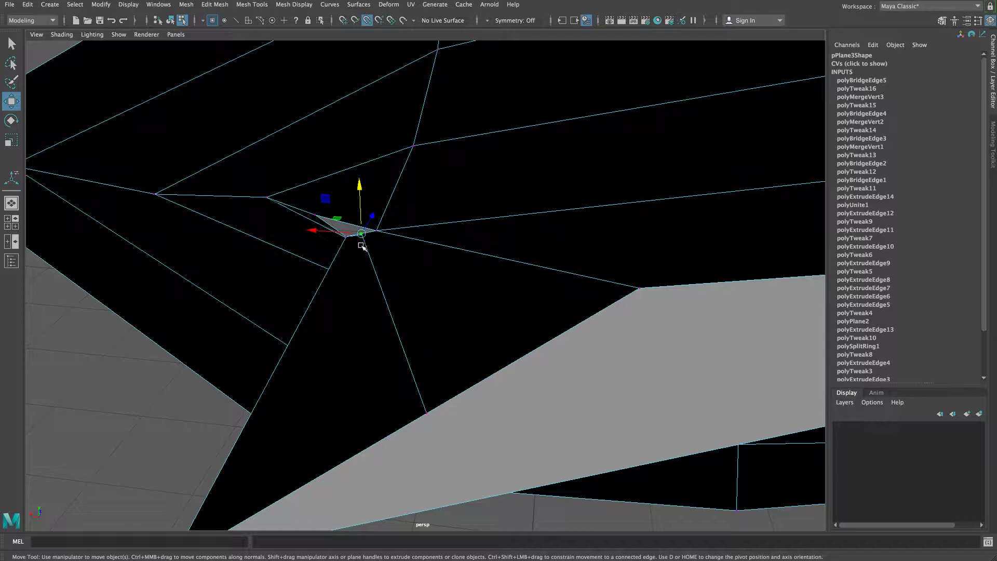
left_click_drag(364, 236, 330, 222)
left_click_drag(391, 323, 292, 283, "alt")
left_click_drag(348, 185, 197, 264, "alt")
left_click_drag(423, 184, 514, 164, "alt")
left_click_drag(513, 166, 504, 200, "alt")
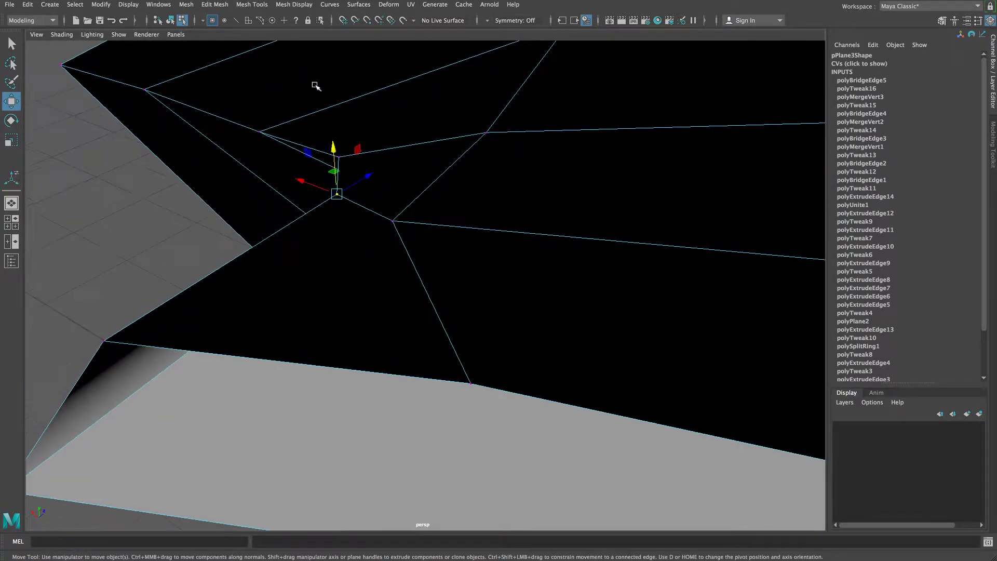
left_click(211, 6)
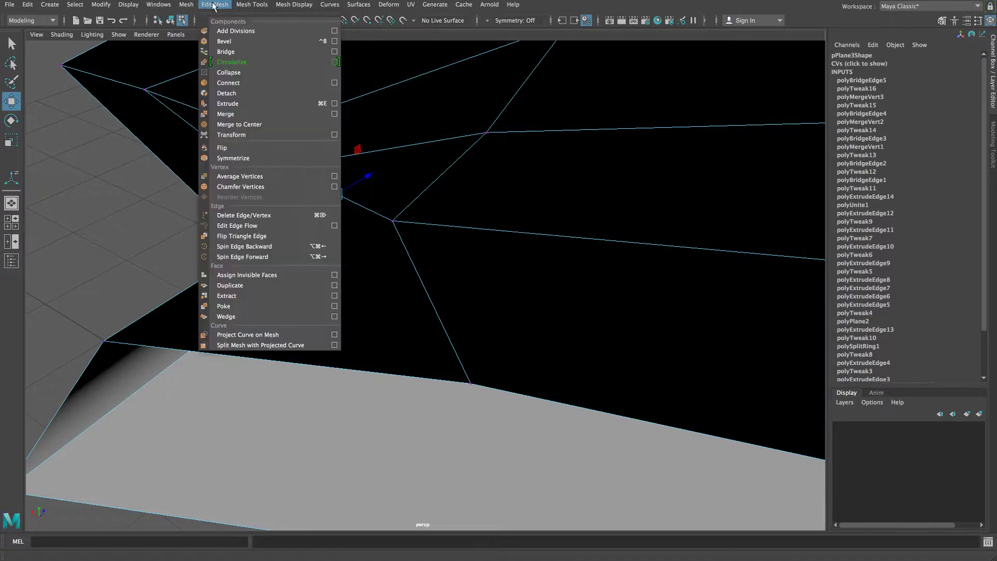
left_click(229, 114)
Raise the upper lip's inner end vertex beside the merged corner, to about X 0.076, Y 4.813, Z -2.858.
left_click_drag(403, 209, 421, 233, "alt")
left_click(383, 229)
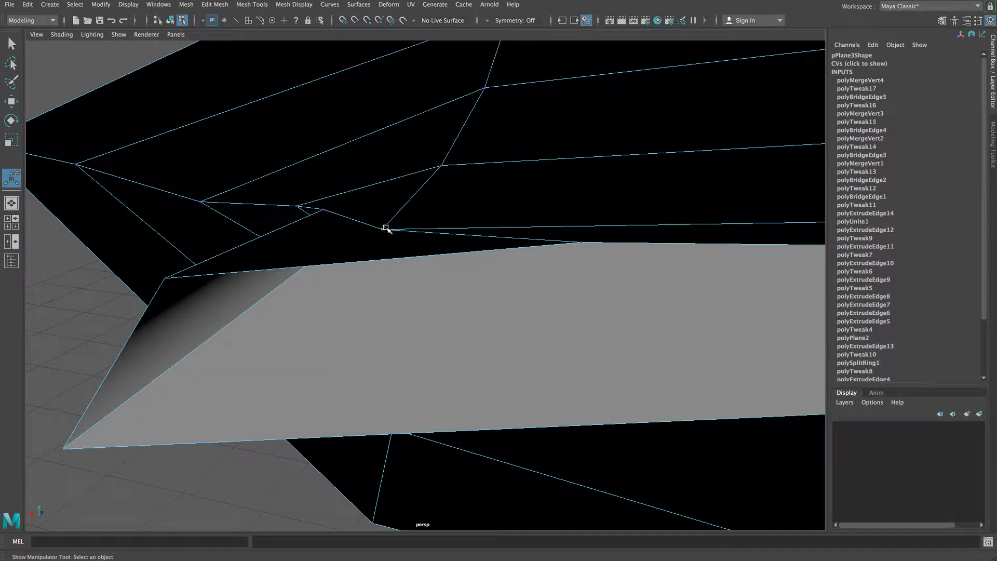
key("w")
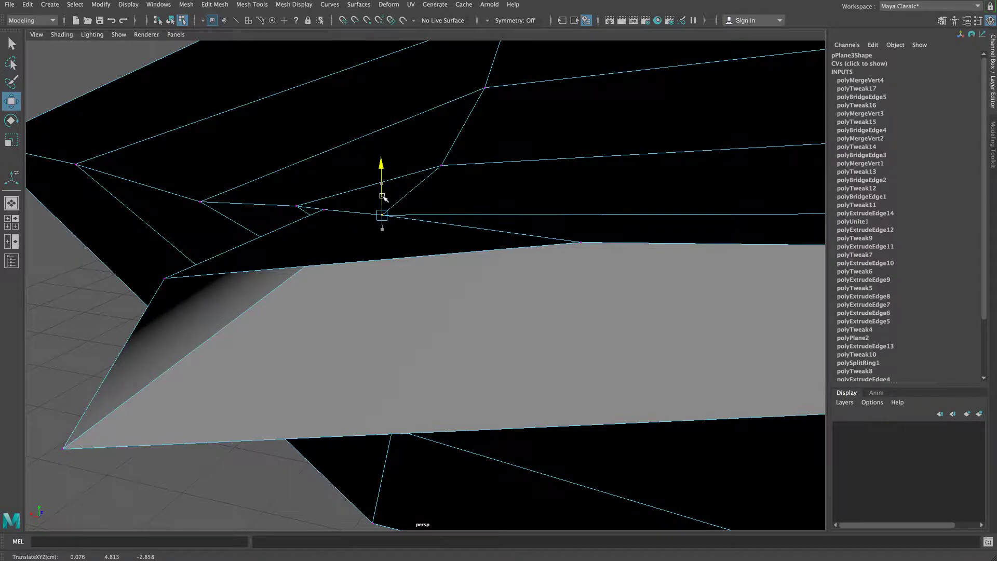
left_click_drag(385, 214, 554, 241, "alt")
Inspect the closed mouth corner from several angles, with the lip mesh in object mode.
scroll(551, 237, "down", 10)
scroll(552, 236, "up", 5)
left_click_drag(485, 242, 507, 229, "alt")
scroll(457, 240, "down", 6)
middle_click_drag(483, 224, 400, 223, "alt")
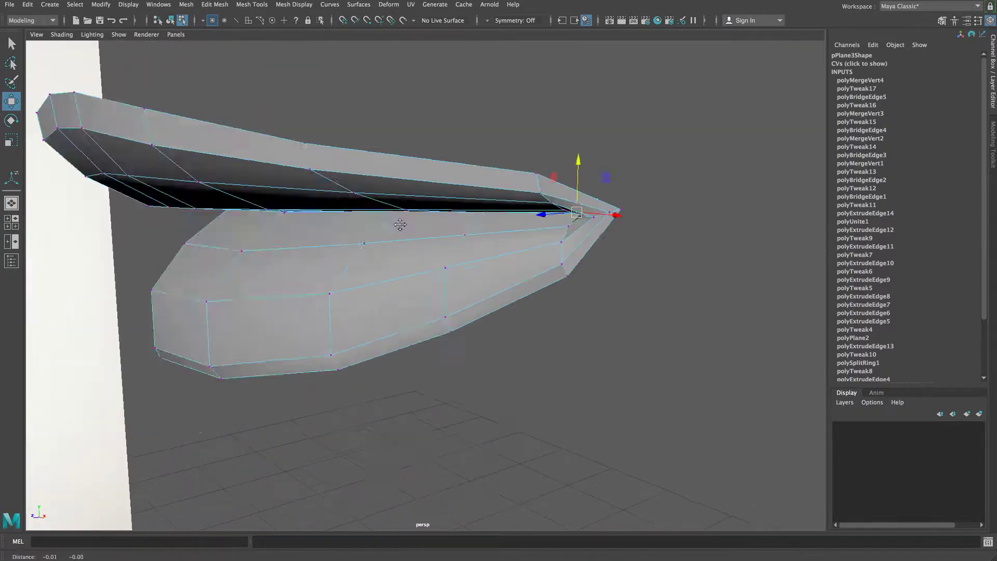
scroll(478, 213, "up", 5)
middle_click_drag(478, 214, 137, 246, "alt")
left_click_drag(374, 226, 415, 220, "alt")
right_click_drag(412, 164, 462, 150)
left_click_drag(390, 231, 385, 226, "alt")
middle_click_drag(359, 228, 416, 239, "alt")
mouse_move(417, 241)
left_mouse_down("alt")
mouse_move(240, 249)
mouse_move(398, 237)
left_mouse_up("alt")
middle_click_drag(399, 237, 368, 245, "alt")
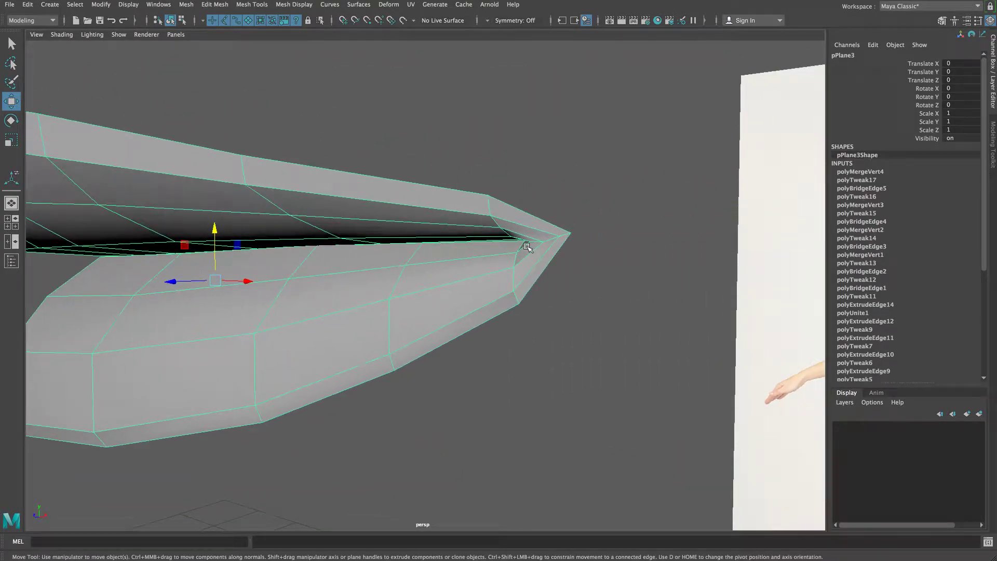
In the front view, raise the middle row of mouth-corner vertices toward the reference crease, to about X 0.081, Y 4.814.
key("space")
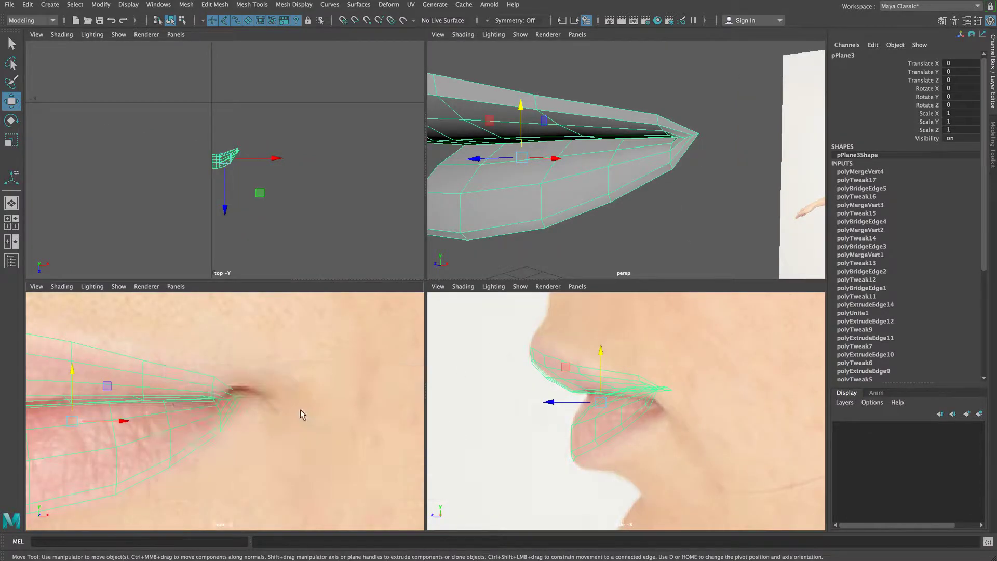
key("space")
right_click_drag(428, 246, 406, 246)
left_click_drag(475, 240, 437, 243)
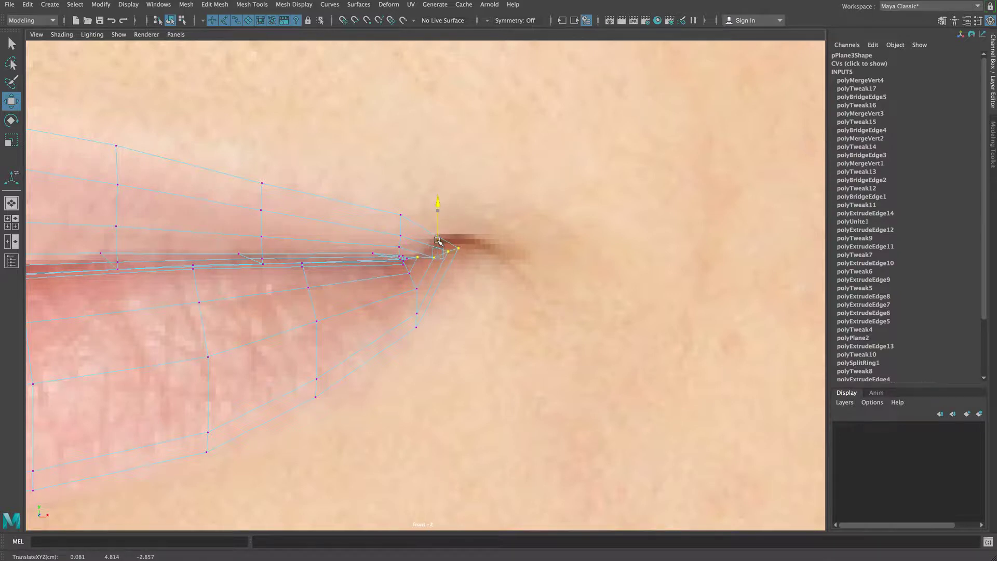
left_click(419, 275)
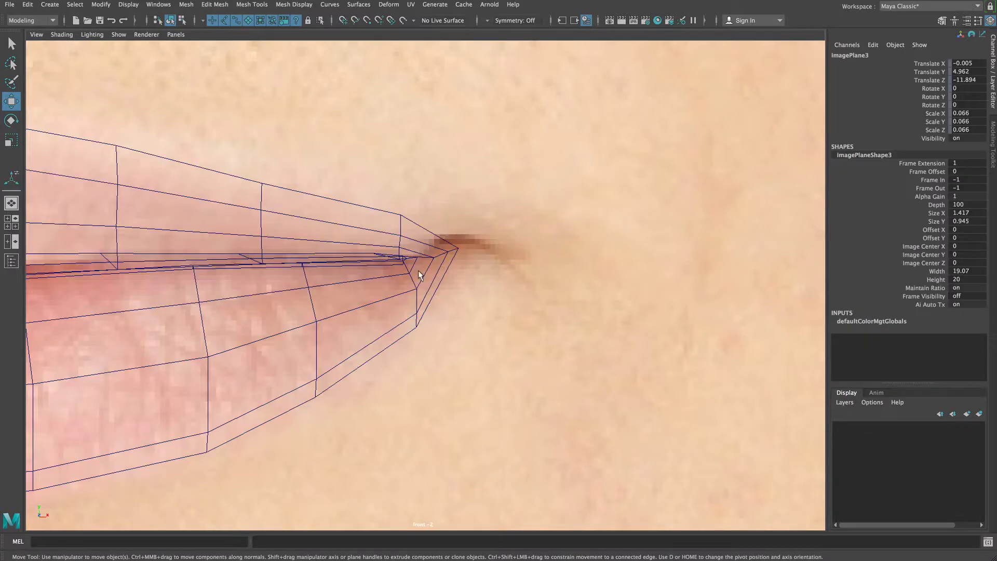
Raise the outermost mouth-corner vertices to follow the crease in the front photo, starting from about X 0.082, Y 4.815, and return to the perspective view.
left_click(443, 251)
right_click_drag(443, 251, 417, 250)
left_click_drag(426, 267, 450, 246)
key("ctrl+z")
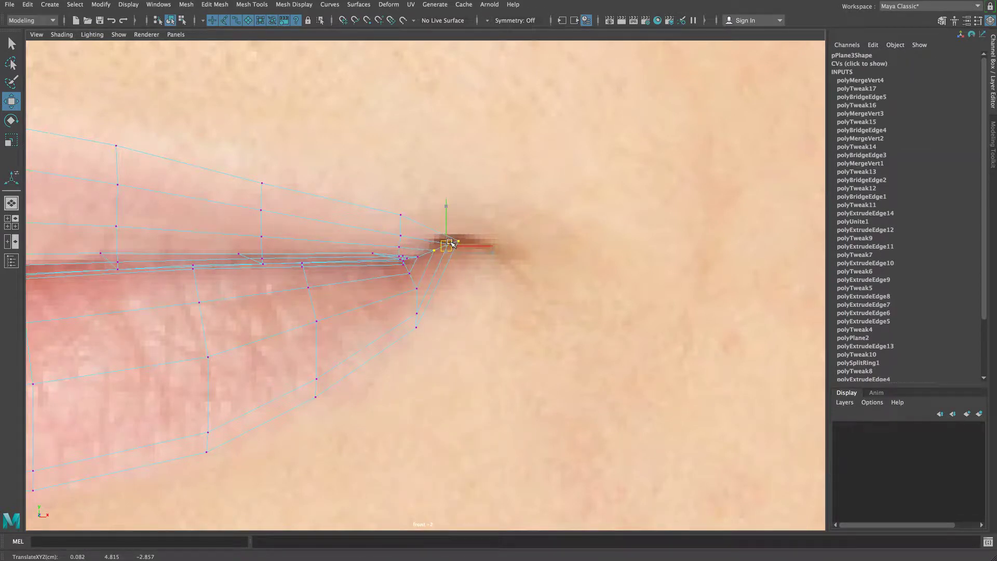
left_click_drag(449, 242, 513, 241)
key("space")
key("space")
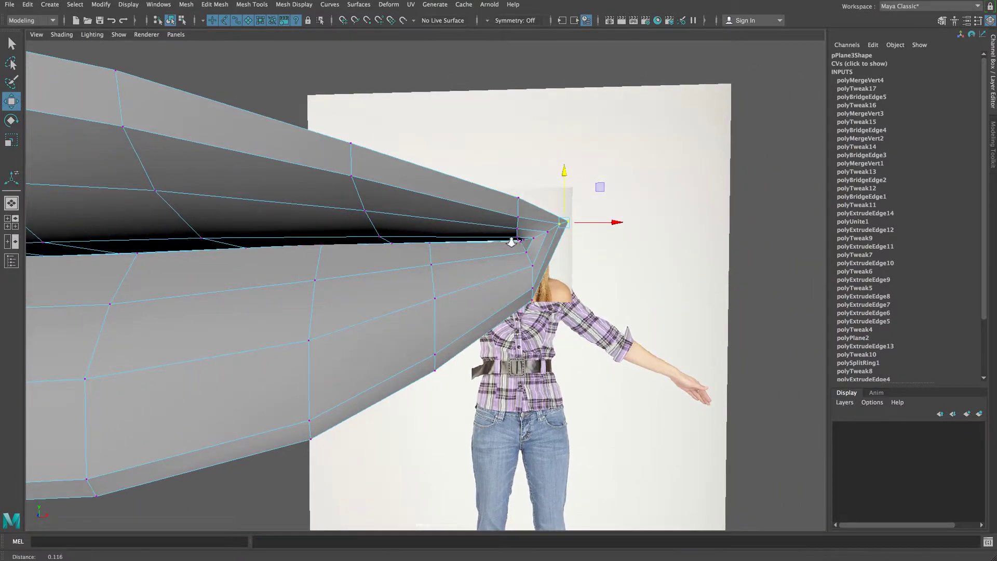
Select the full outer border edges of the upper and lower lips on the lip mesh.
right_click_drag(513, 240, 498, 239, "alt")
right_click_drag(321, 216, 354, 203)
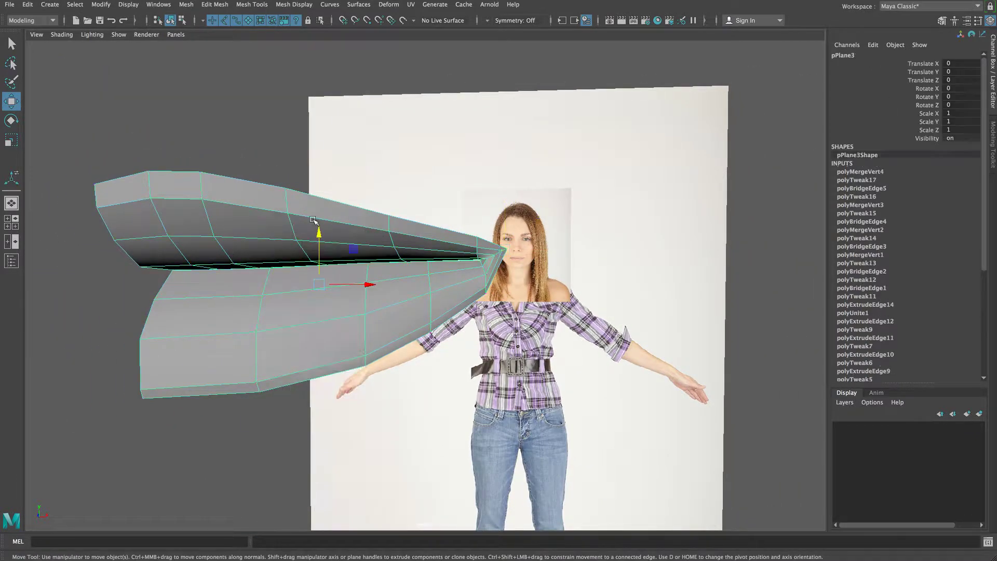
mouse_move(365, 234)
left_mouse_down("alt")
mouse_move(421, 235)
mouse_move(367, 235)
left_mouse_up("alt")
right_click_drag(367, 235, 355, 244, "alt")
mouse_move(355, 244)
left_mouse_down("alt")
mouse_move(251, 247)
mouse_move(349, 253)
left_mouse_up("alt")
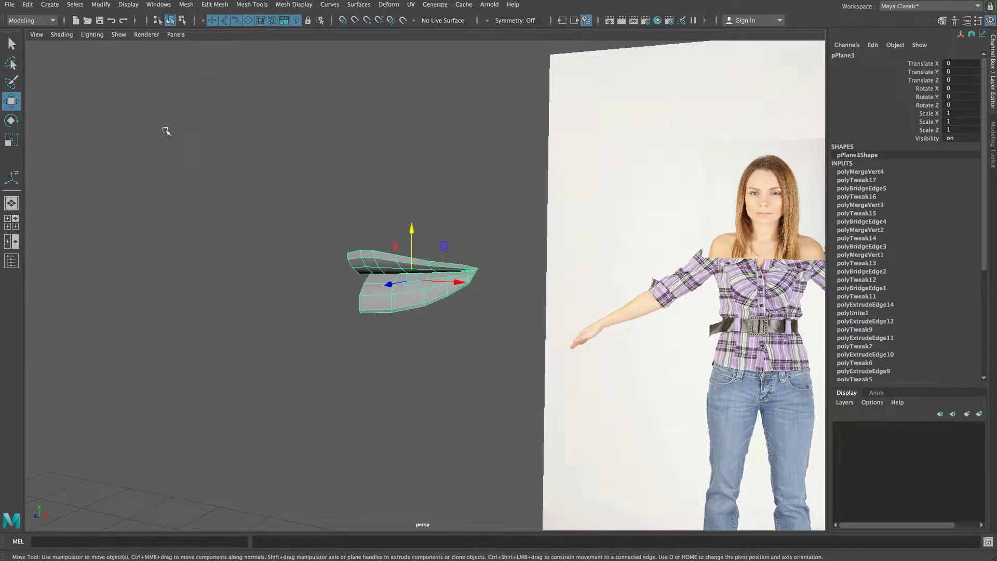
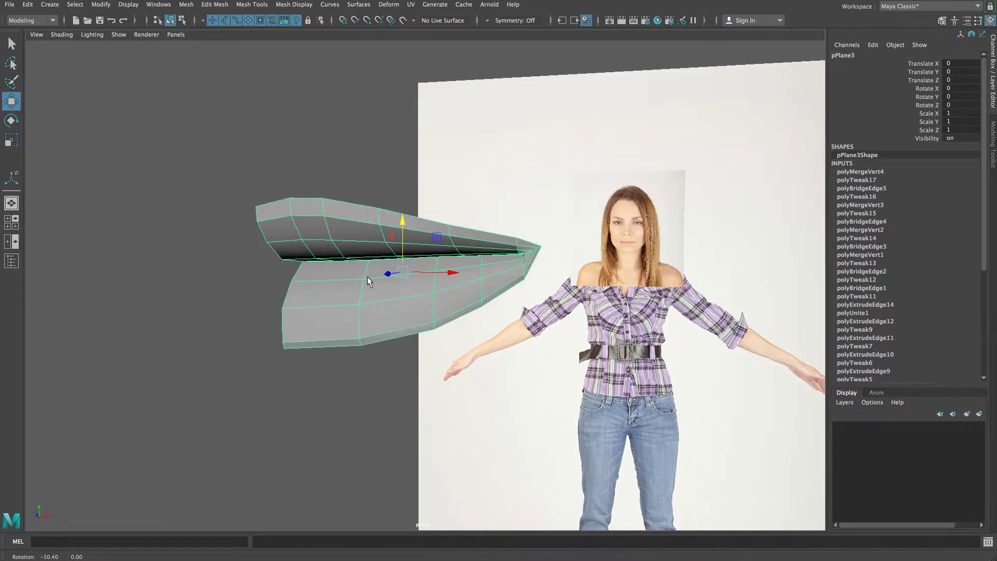
right_click(338, 200)
left_click(289, 201)
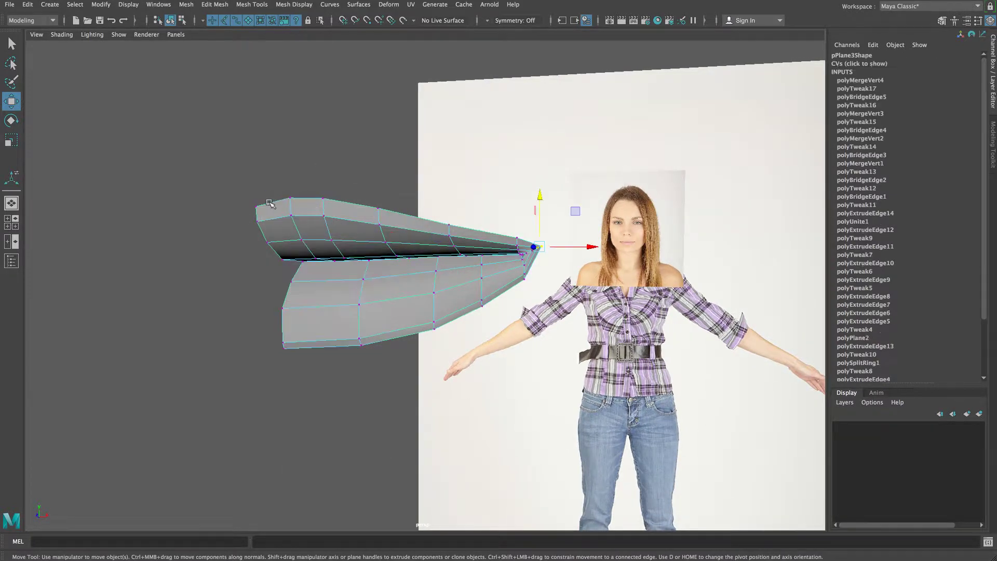
right_click(282, 202)
right_click_drag(281, 202, 281, 174)
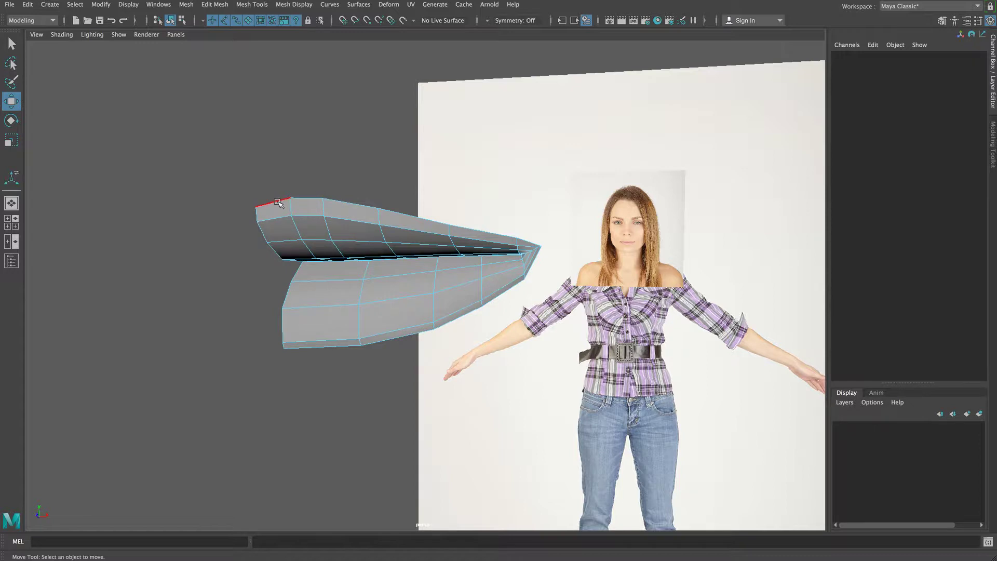
left_click(273, 202)
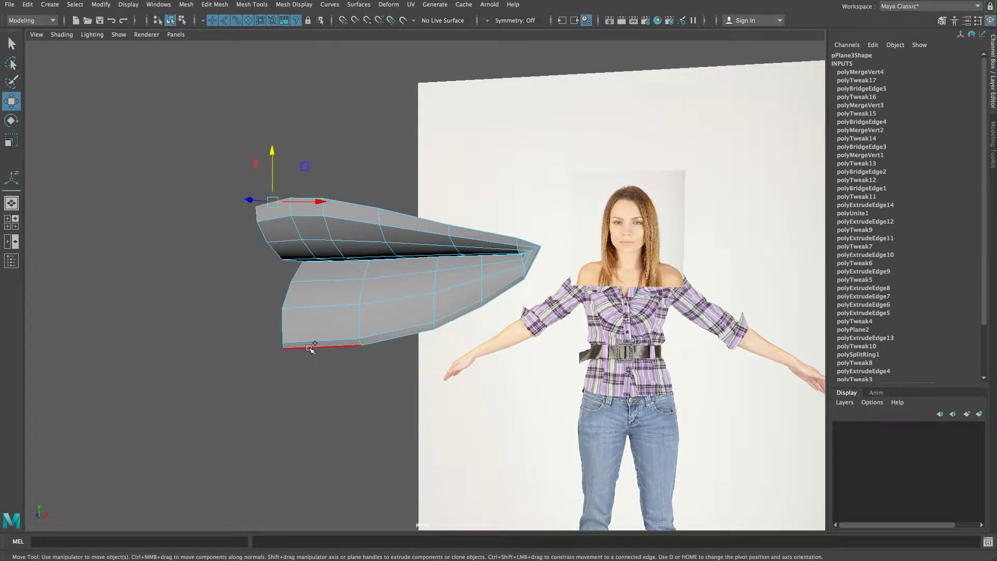
left_click(322, 348, "shift")
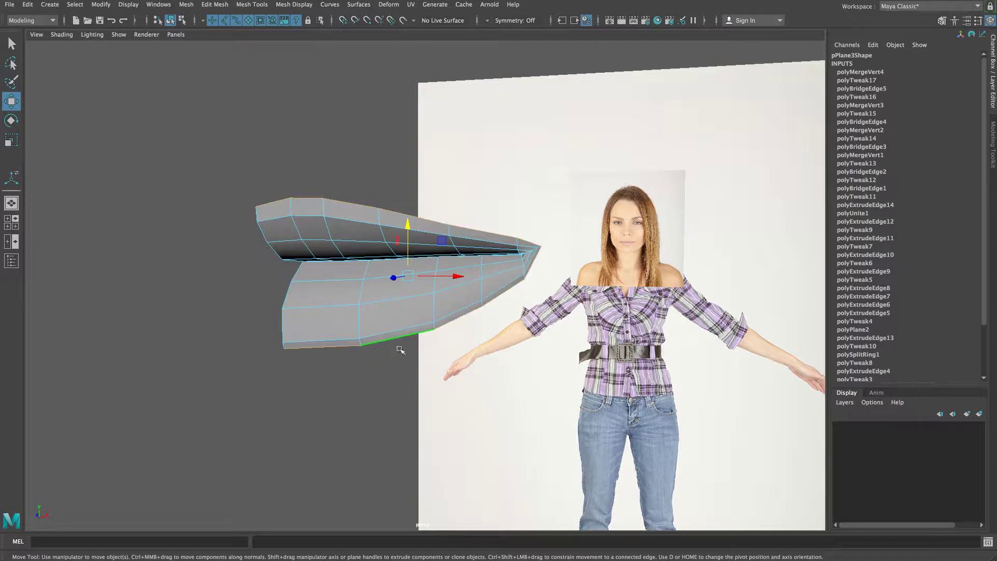
Extrude the selected lip border edges and offset them by 0.003 in local Y.
left_click_drag(434, 340, 373, 348, "alt")
left_click_drag(269, 135, 304, 139, "alt")
left_click_drag(256, 214, 301, 203, "alt")
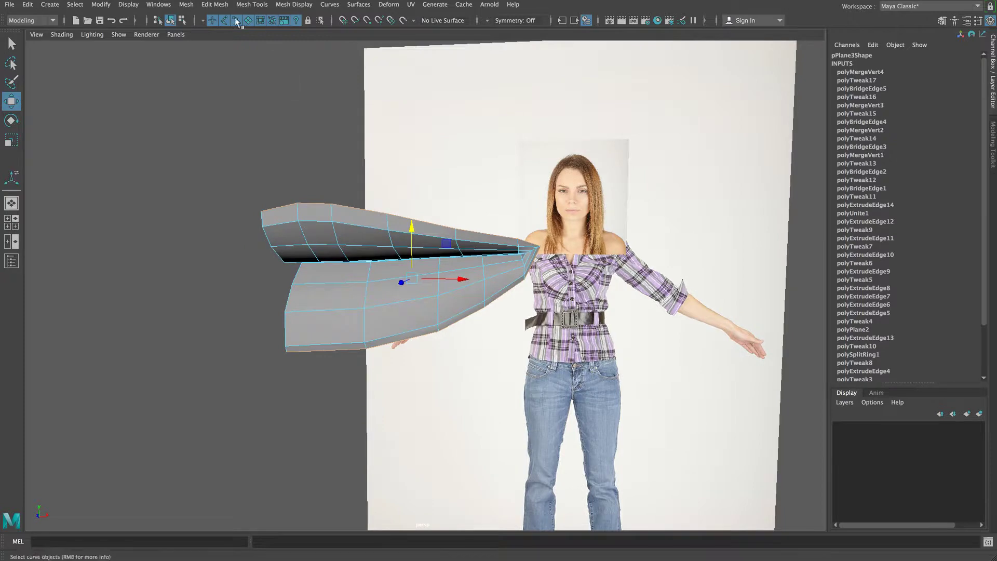
left_click(214, 4)
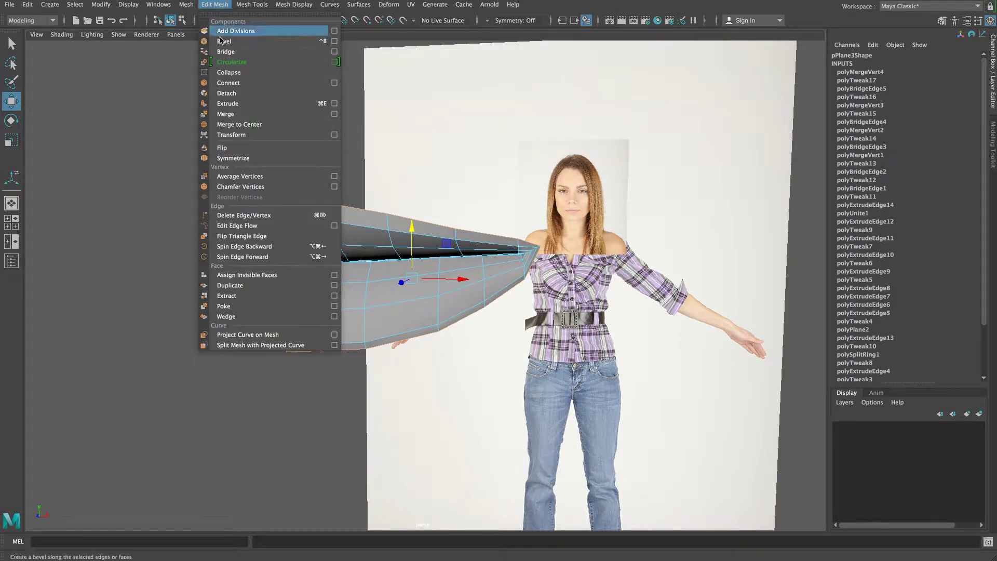
left_click(229, 103)
left_click_drag(325, 232, 292, 242, "alt")
left_click(265, 167)
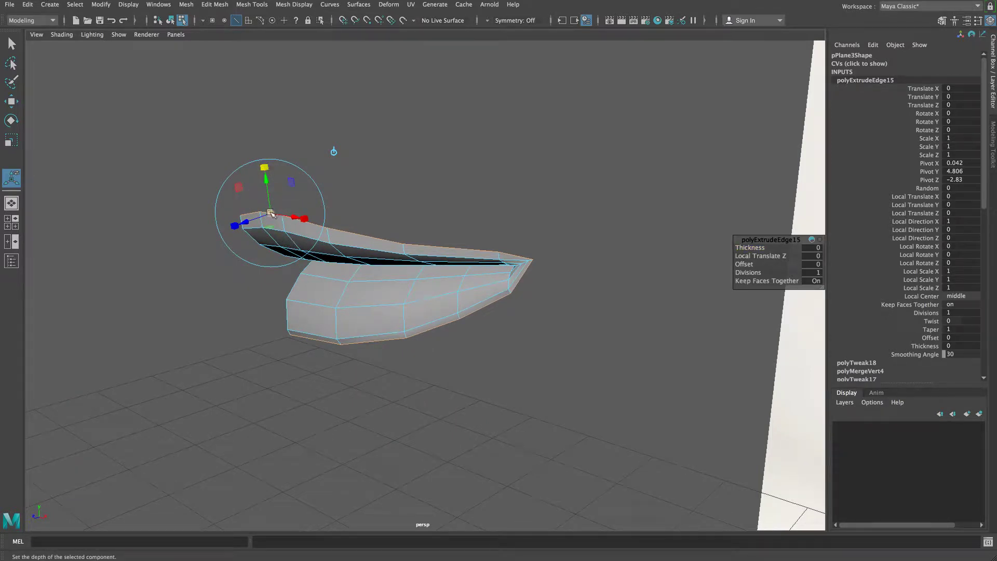
left_click_drag(271, 214, 293, 211)
key("ctrl+z")
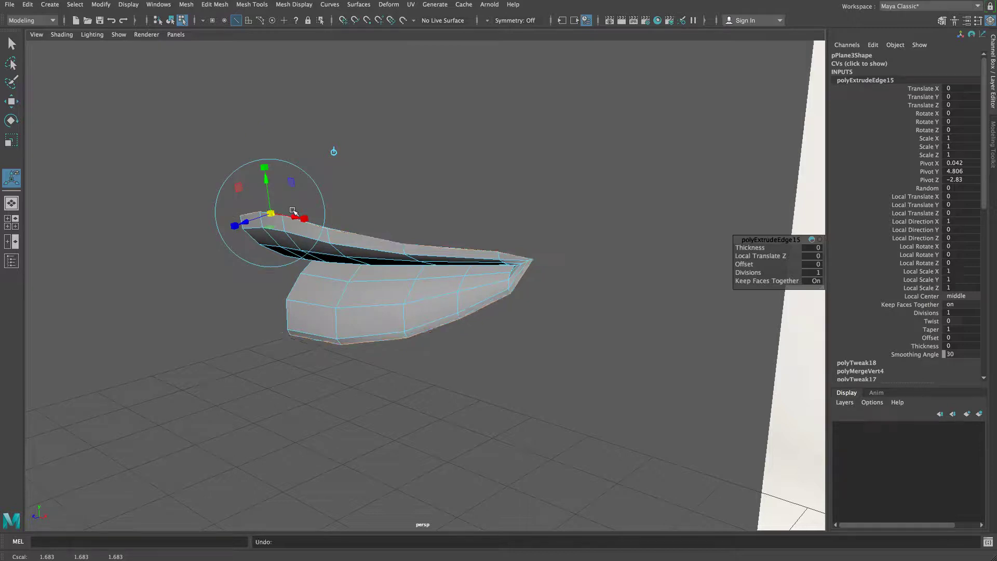
left_click_drag(267, 196, 270, 183)
middle_click_drag(199, 201, 309, 216, "alt")
left_click_drag(309, 217, 272, 211, "alt")
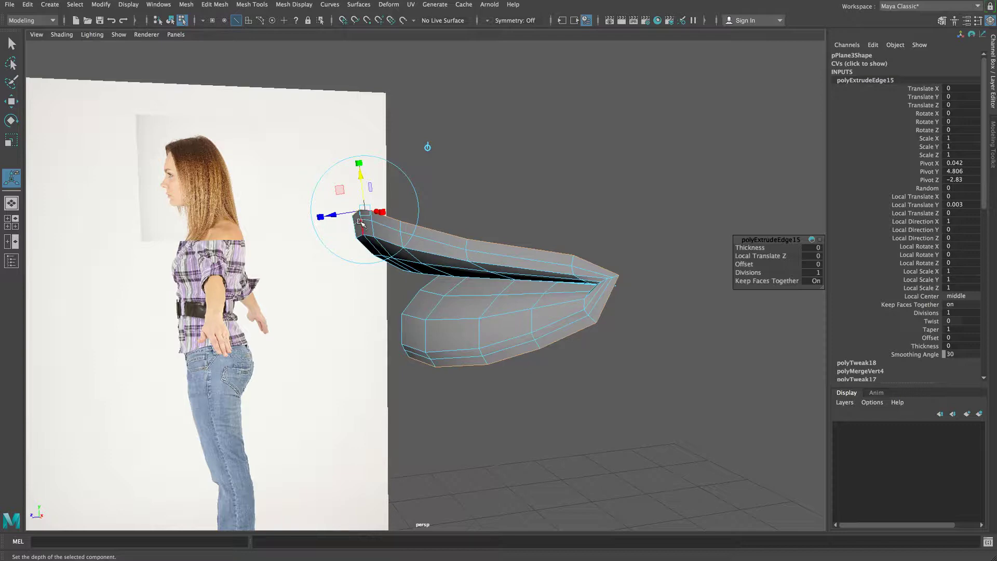
mouse_move(581, 332)
left_mouse_down("alt")
mouse_move(638, 329)
mouse_move(563, 327)
mouse_move(589, 330)
left_mouse_up("alt")
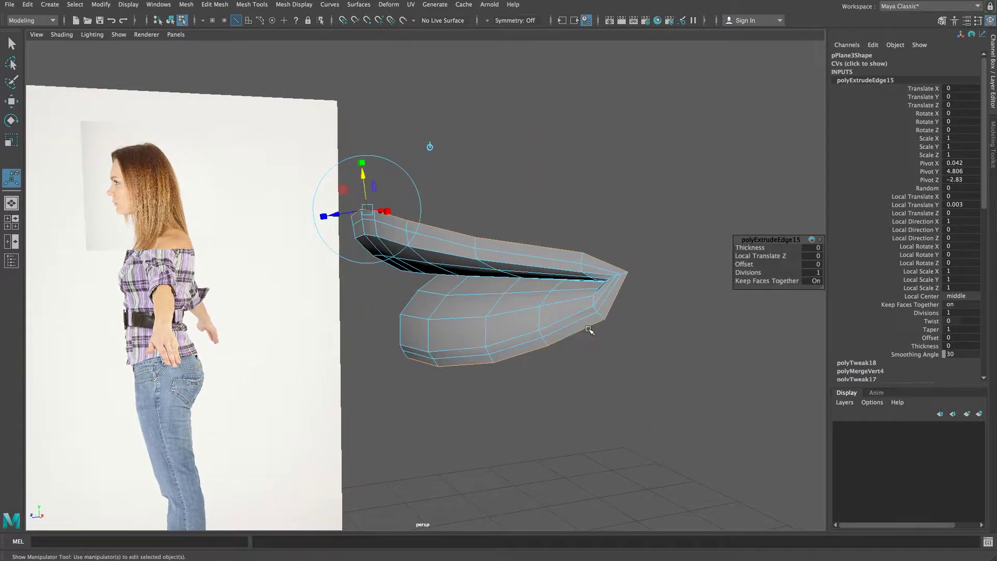
In the side view, push the extruded lip border back to a local Z offset of -0.002 against the profile photo.
right_click(480, 240)
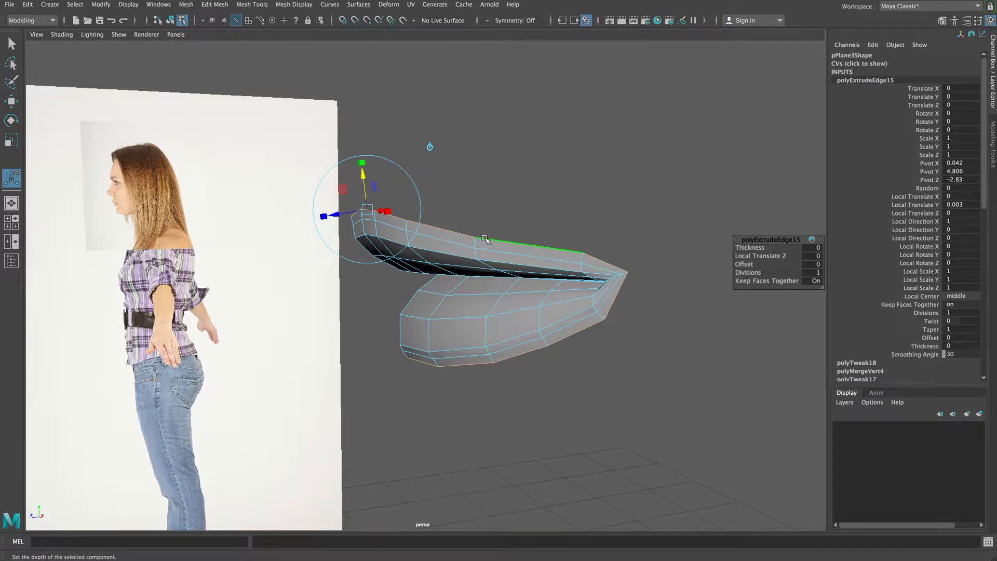
key("space")
key("space")
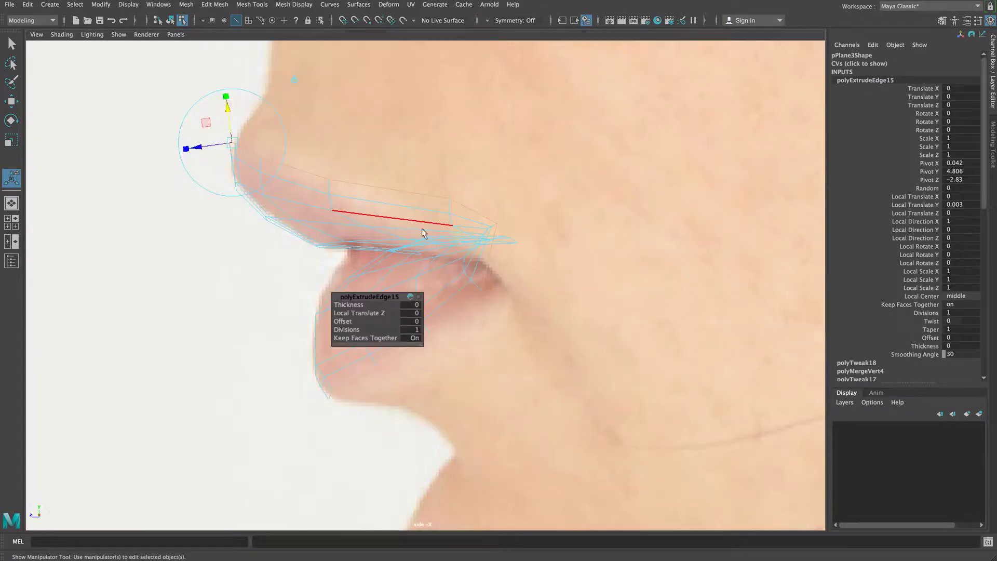
left_click_drag(210, 149, 219, 144)
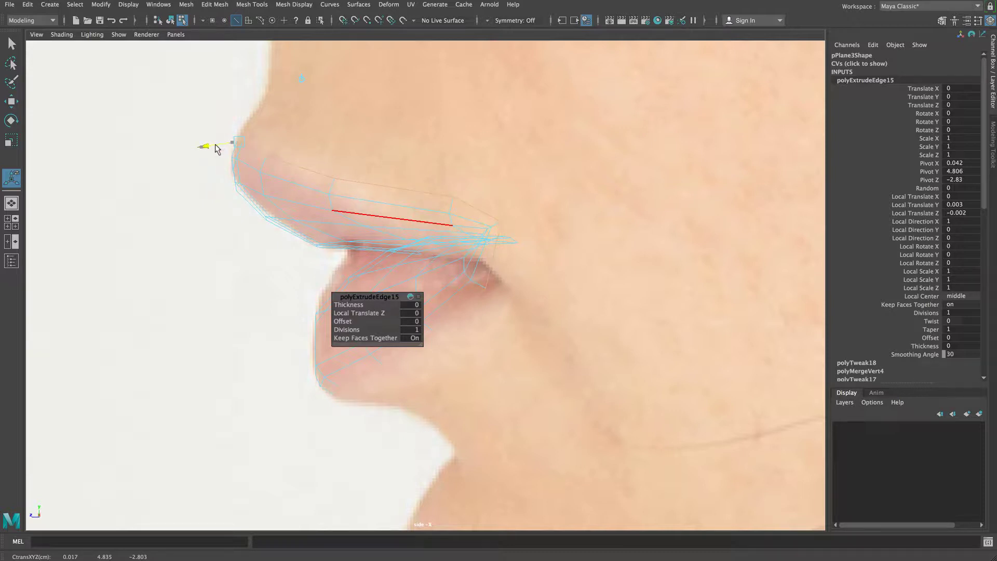
left_click_drag(215, 144, 215, 145)
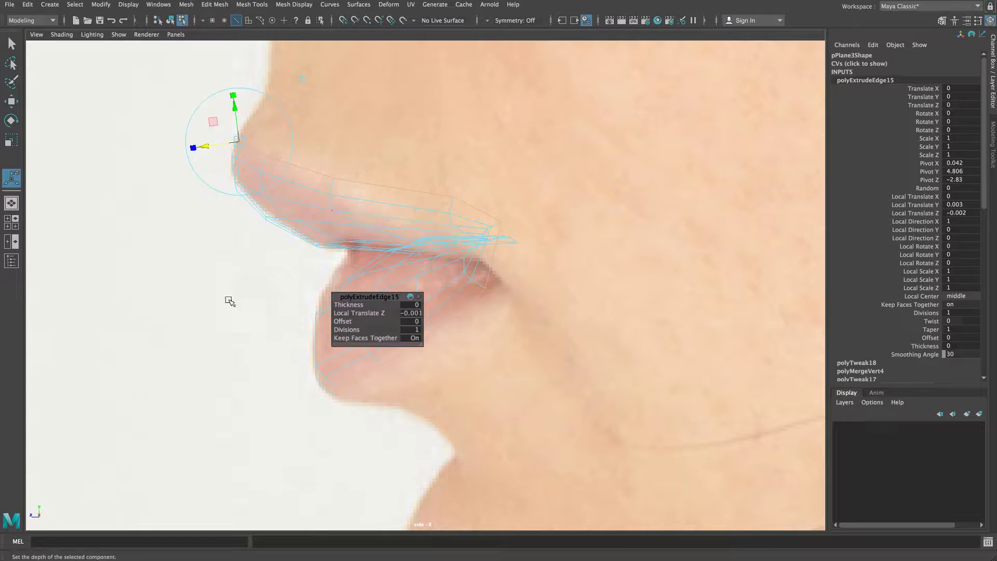
middle_click_drag(405, 388, 481, 389, "alt")
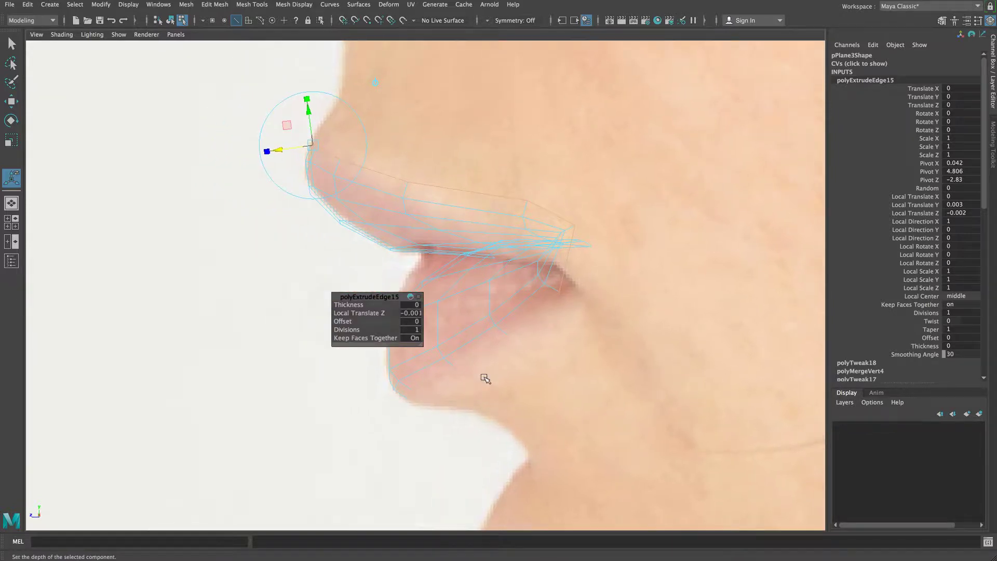
left_click(423, 192)
In the front view, raise the upper lip's outermost centre-line vertex to about Y 4.838, keeping it on the centre line.
key("space")
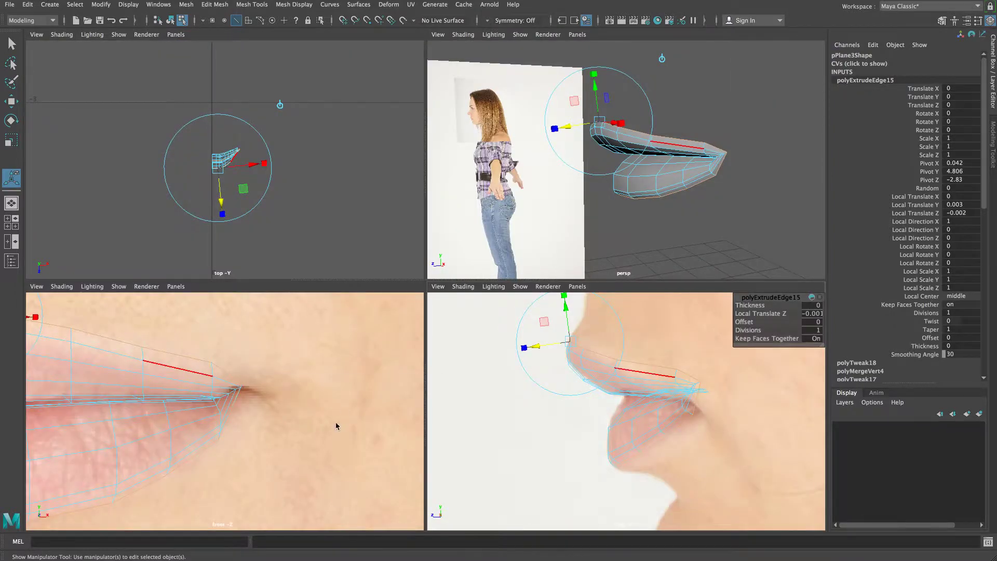
key("space")
middle_click_drag(340, 303, 701, 320, "alt")
right_click_drag(698, 321, 608, 342, "alt")
scroll(609, 343, "up", 6)
scroll(611, 342, "down", 5)
scroll(612, 343, "up", 10)
scroll(613, 345, "down", 7)
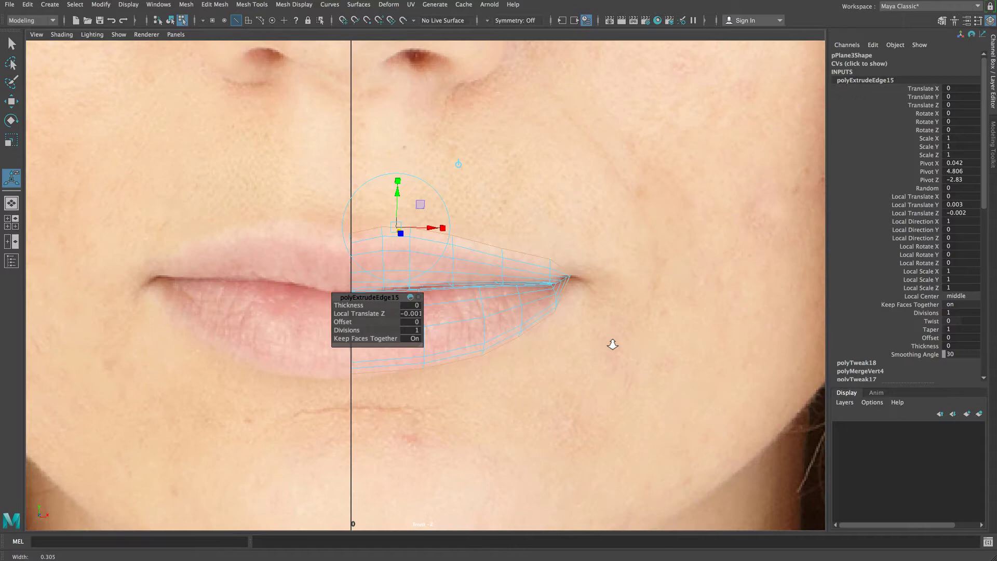
scroll(613, 345, "up", 3)
right_click_drag(477, 214, 440, 219)
left_click(319, 210)
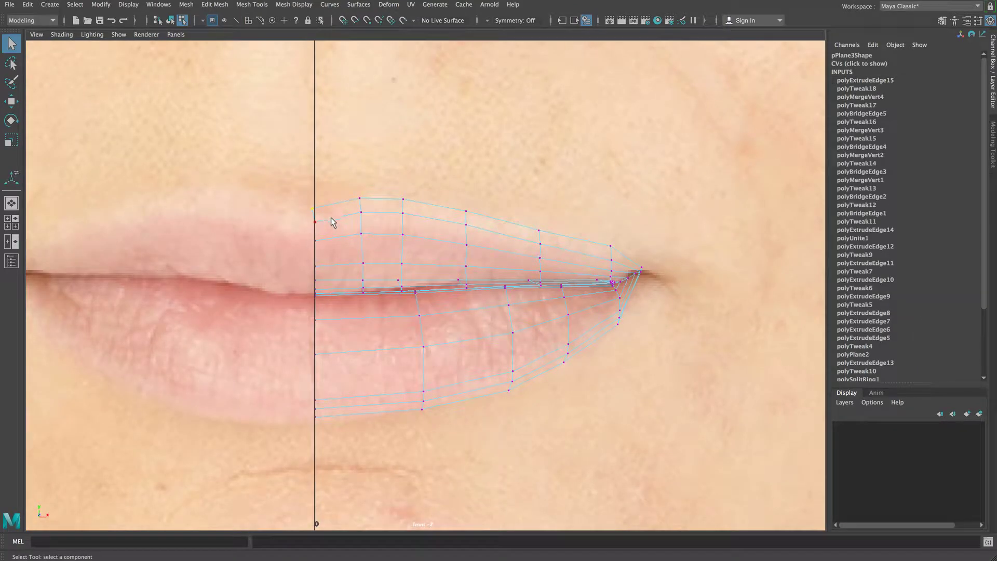
key("w")
key("x")
left_click_drag(337, 208, 318, 172)
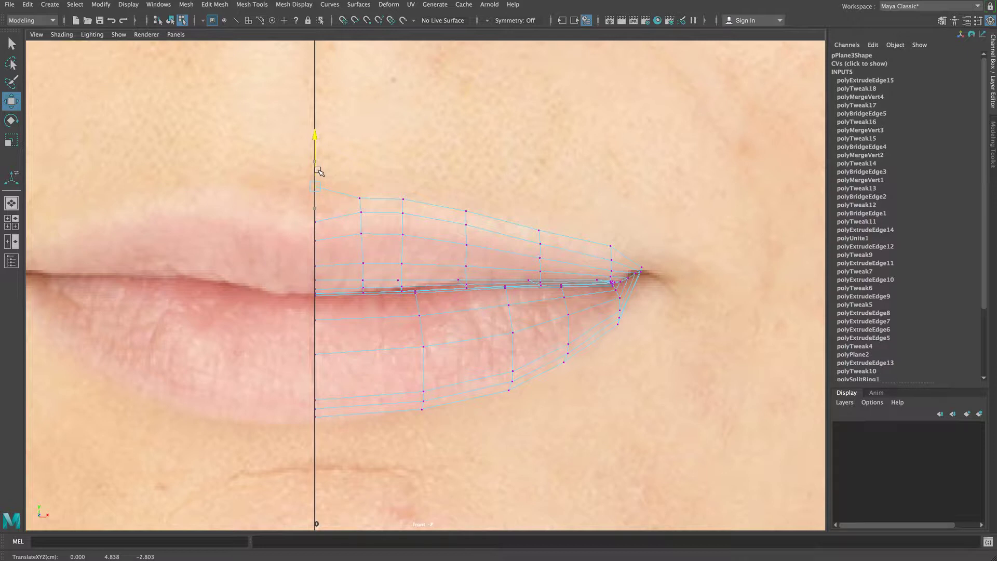
left_click_drag(318, 171, 319, 172)
Raise the other outer-row vertices of the upper lip, ending near X 0.076, Y 4.824, and move the corner vertex slightly outward.
left_click(361, 199)
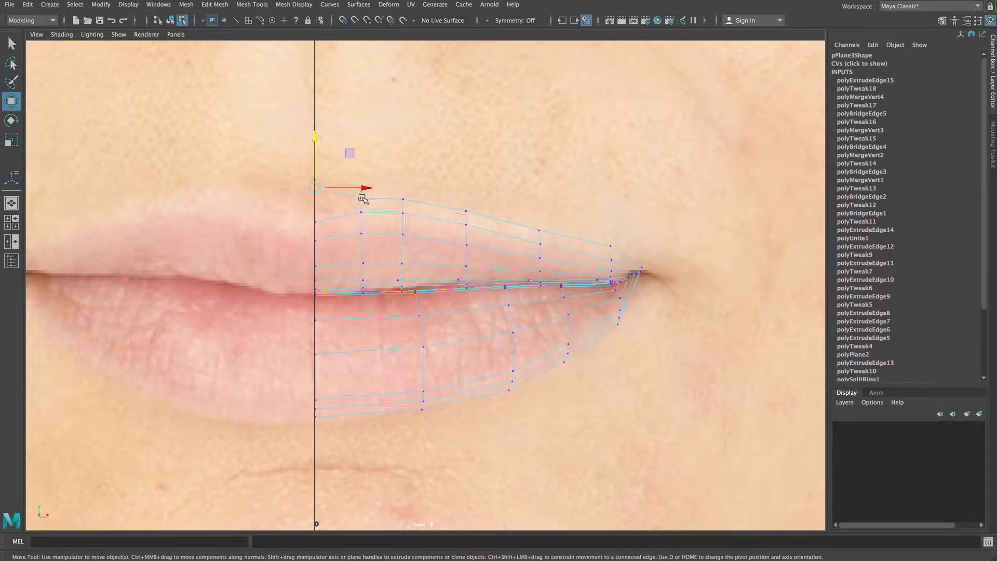
left_click_drag(364, 195, 408, 192)
left_click(403, 201)
left_click(467, 211)
left_click_drag(469, 216, 471, 204)
mouse_move(552, 226)
left_mouse_down()
mouse_move(526, 233)
mouse_move(547, 220)
left_mouse_up()
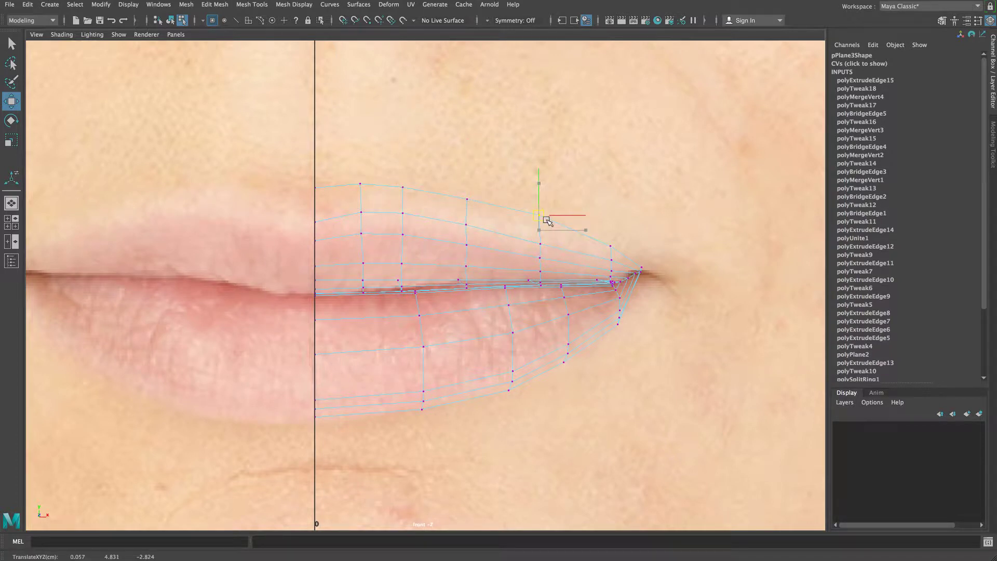
left_click(611, 246)
left_click_drag(616, 246, 616, 244)
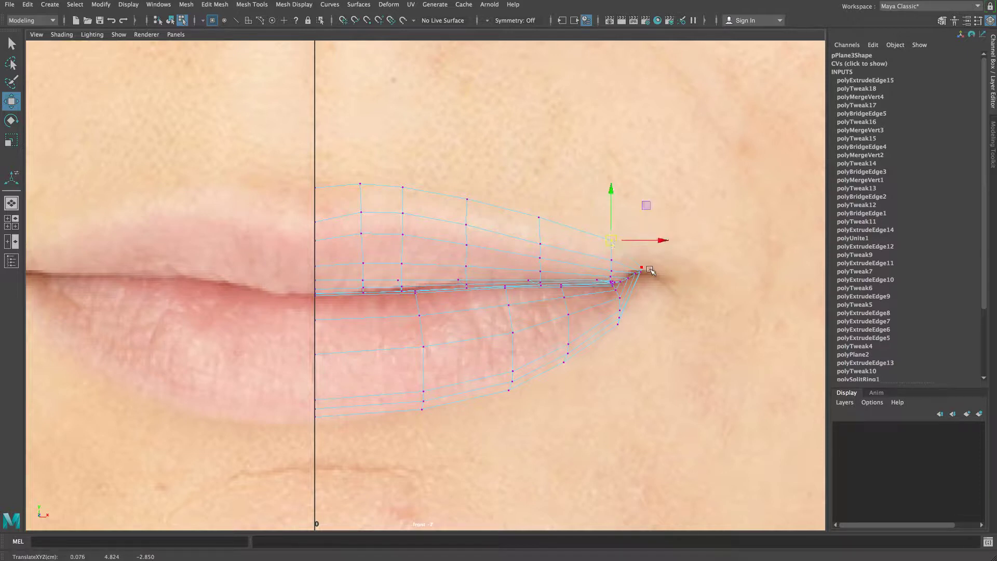
left_click(642, 267)
left_click_drag(647, 271, 655, 273)
Lower the lower lip's outermost centre-line vertex and its neighbour, the latter to about X 0.027, Y 4.778.
mouse_move(330, 415)
left_mouse_down()
mouse_move(308, 426)
mouse_move(323, 419)
mouse_move(314, 420)
mouse_move(315, 406)
left_mouse_up()
key("x")
left_click(421, 411)
left_click_drag(423, 389, 424, 390)
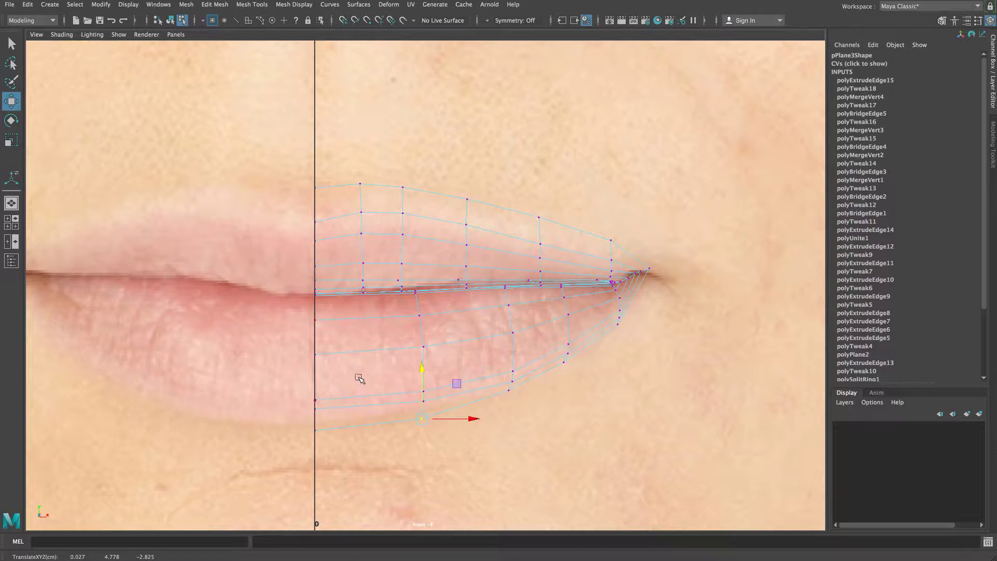
Move the lower lip's remaining outer-row vertices outward, including to about X 0.066, Y 4.791 and X 0.052, Y 4.784.
left_click(509, 391)
left_click_drag(510, 364, 571, 369)
left_click(565, 362)
left_click(621, 325)
left_click_drag(621, 329, 630, 333)
left_click(571, 367)
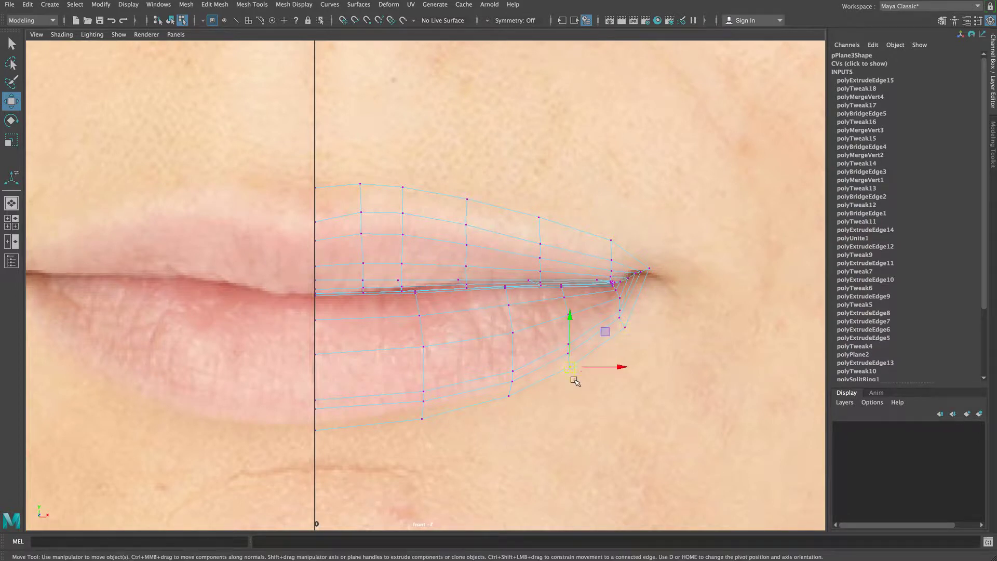
left_click_drag(576, 372, 577, 385)
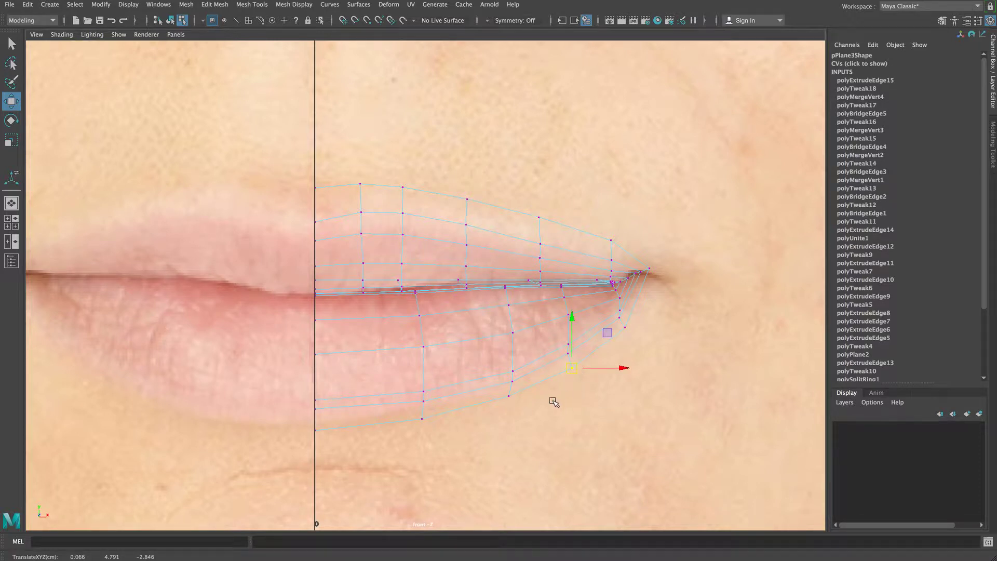
left_click(510, 395)
left_click_drag(512, 399, 519, 398)
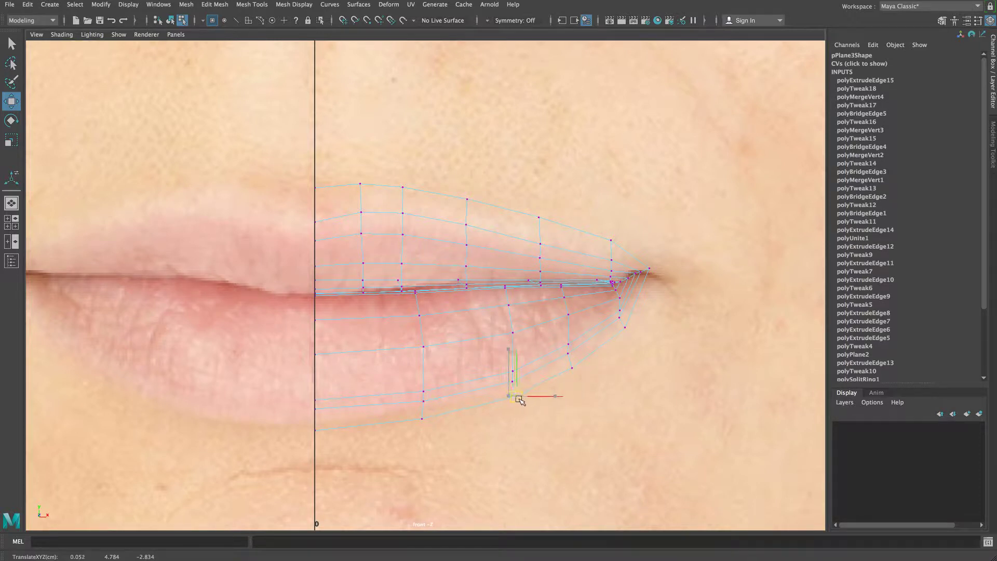
Fan the upper lip's outer-row vertices toward the mouth corner, with the one before the last at about X 0.059, Y 4.829.
right_click_drag(376, 423, 551, 429, "alt")
middle_click_drag(548, 426, 544, 387, "alt")
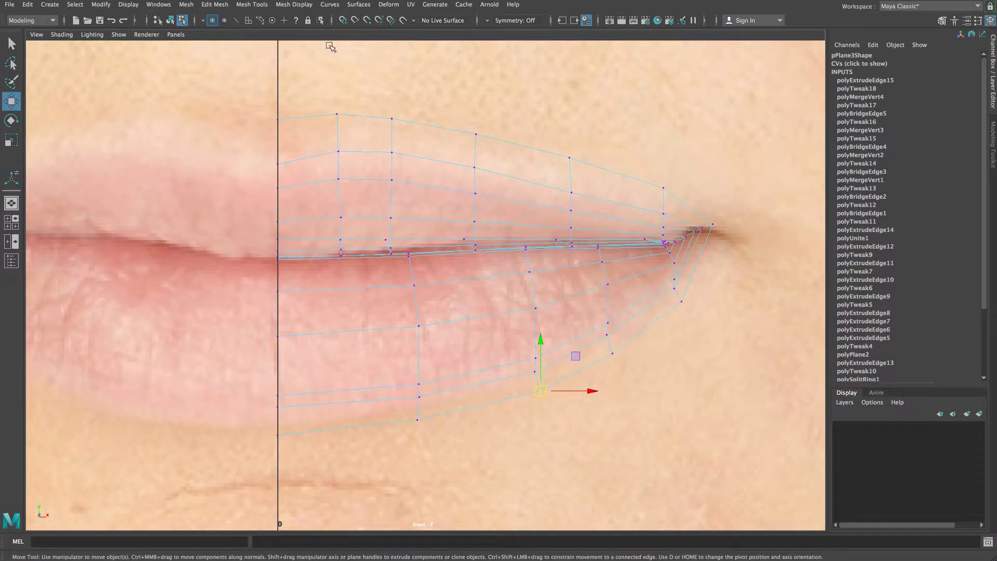
left_click_drag(338, 103, 402, 125)
mouse_move(482, 127)
left_mouse_down()
mouse_move(469, 140)
mouse_move(488, 138)
left_mouse_up()
mouse_move(584, 146)
left_mouse_down()
mouse_move(562, 168)
mouse_move(581, 165)
left_mouse_up()
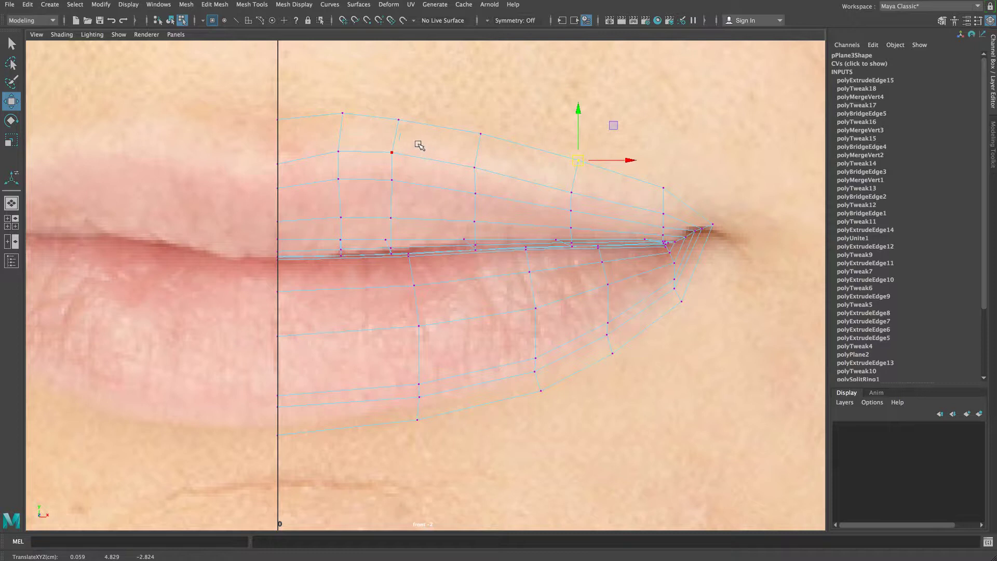
mouse_move(674, 179)
left_mouse_down()
mouse_move(650, 192)
mouse_move(670, 195)
left_mouse_up()
Fine-tune the lower lip's outer row away from the lip, moving its centre-line vertex to about Y 4.775.
mouse_move(689, 299)
left_mouse_down()
mouse_move(676, 310)
mouse_move(688, 305)
left_mouse_up()
left_click(614, 356)
left_click_drag(619, 360, 620, 360)
left_click_drag(554, 383, 545, 402)
mouse_move(430, 413)
left_mouse_down()
mouse_move(396, 438)
mouse_move(426, 430)
left_mouse_up()
left_click_drag(305, 425, 282, 445)
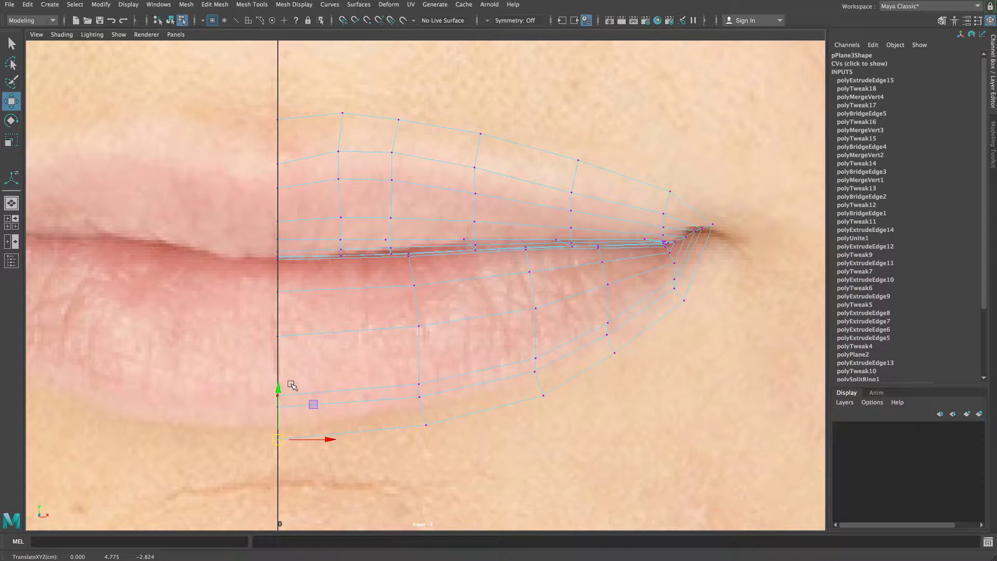
Insert a vertical edge loop through the lower lip, midway between the centre line and the first column of edges.
right_click_drag(418, 327, 470, 315)
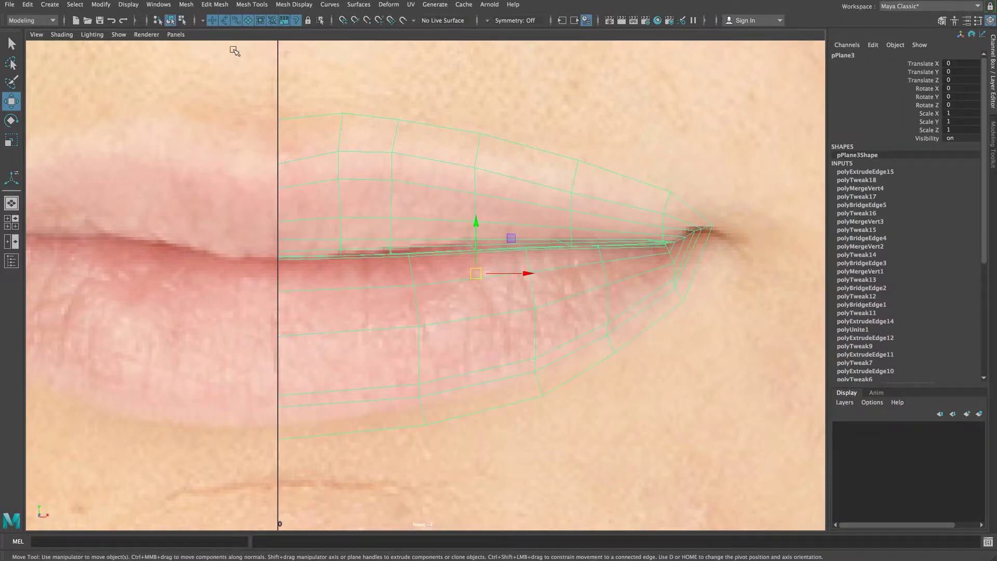
left_click(214, 4)
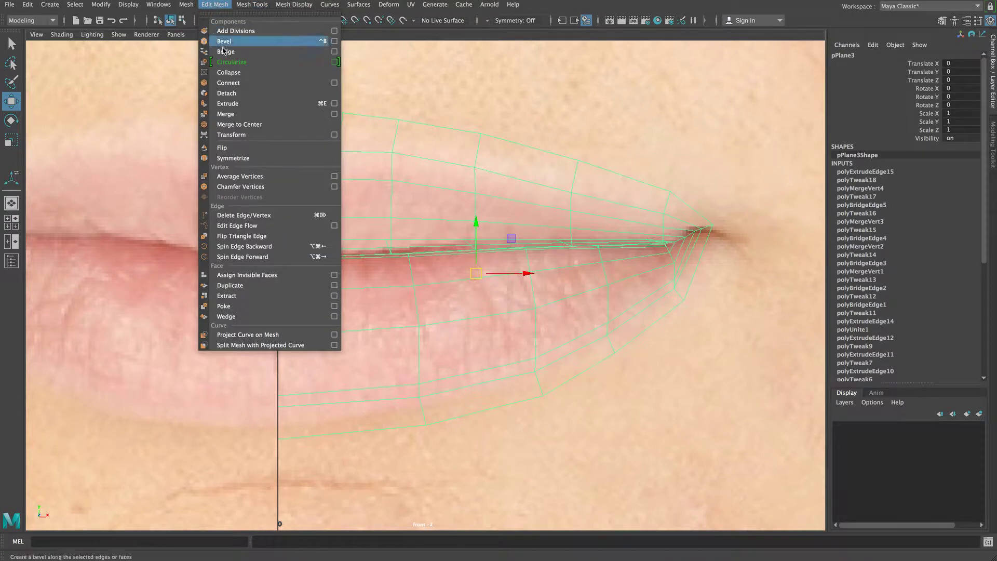
mouse_move(253, 5)
left_click(268, 83)
left_click_drag(333, 330, 341, 335)
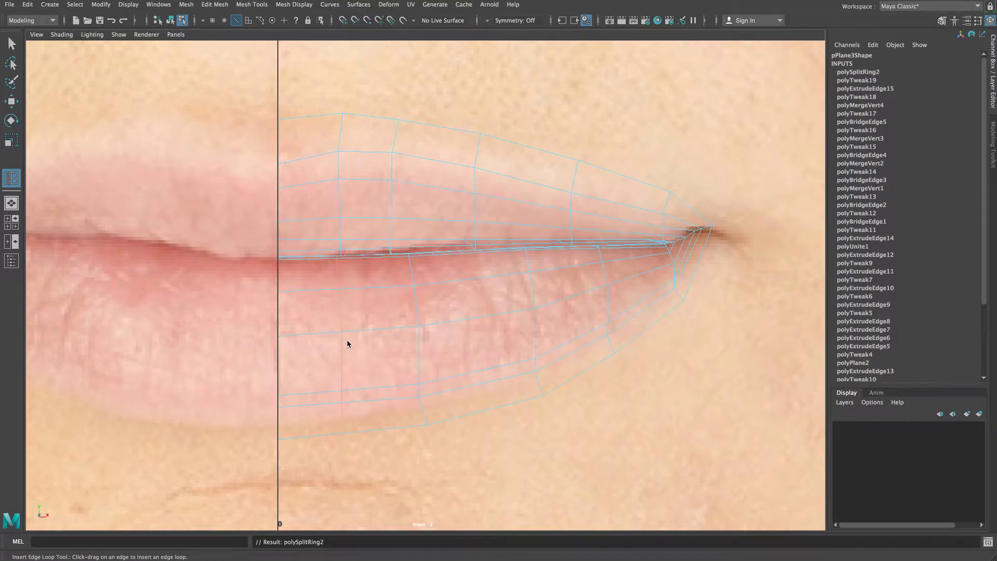
Even out the vertices of the lower lip's new vertical column, moving the one just inside the outer row to about X 0.013, Y 4.782.
key("q")
right_click_drag(347, 327, 285, 332)
left_click_drag(353, 377, 337, 409)
key("w")
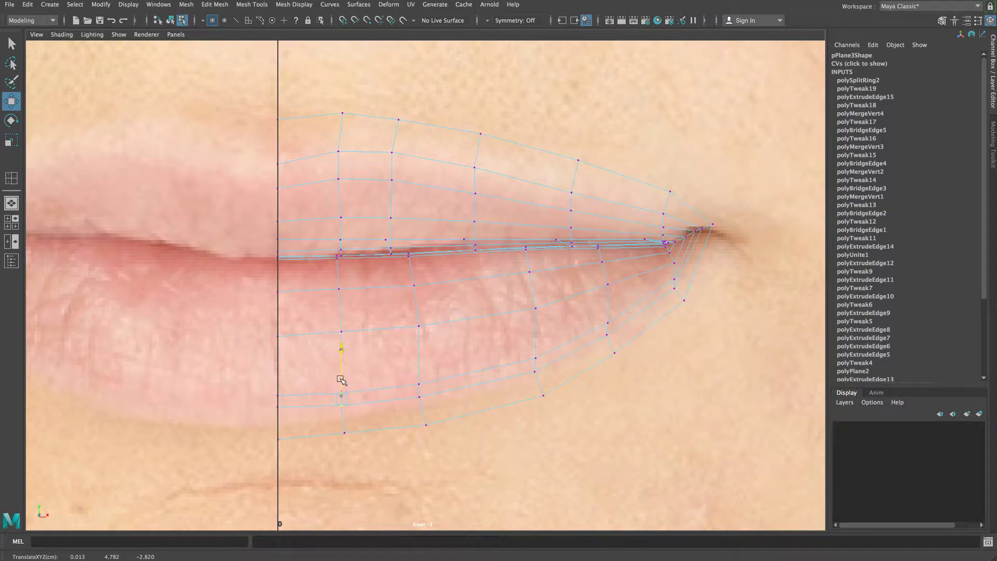
left_click_drag(341, 379, 341, 379)
left_click(341, 332)
left_click_drag(341, 318, 341, 317)
mouse_move(329, 284)
left_mouse_down()
mouse_move(346, 296)
mouse_move(338, 277)
left_mouse_up()
mouse_move(359, 428)
left_mouse_down()
mouse_move(337, 444)
mouse_move(345, 429)
left_mouse_up()
key("super+space")
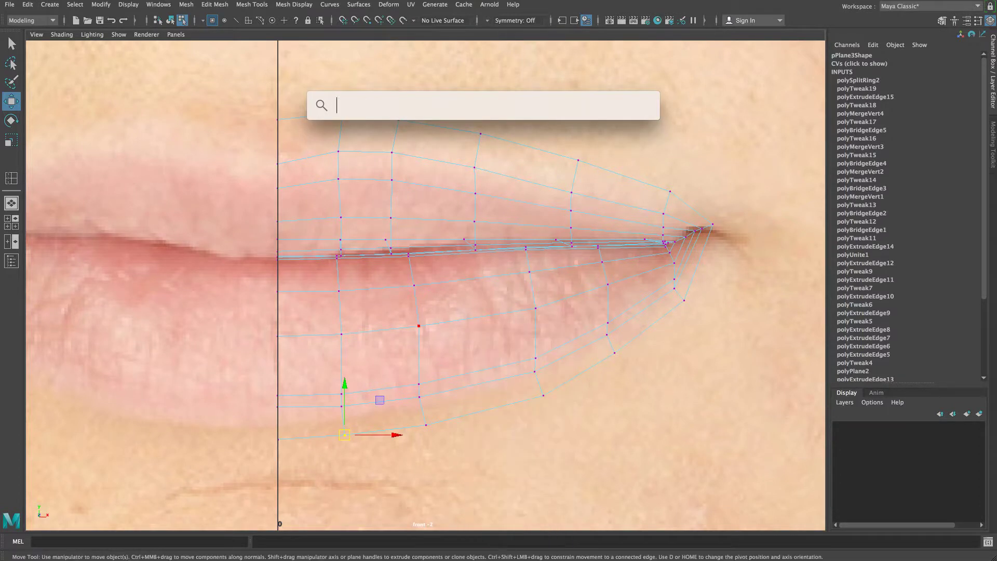
left_click(590, 420)
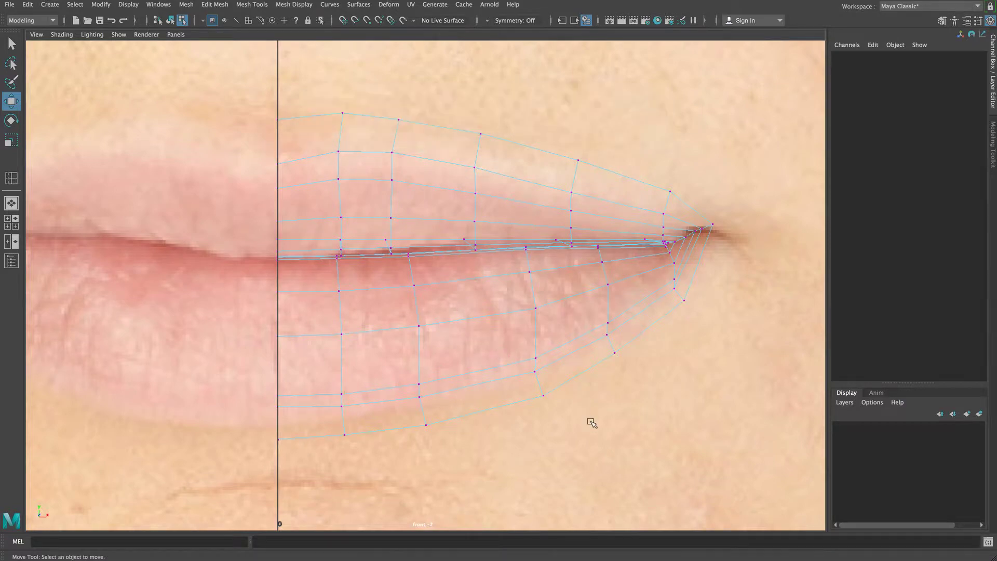
In the side view, move the lower lip's outer-row centre-line vertex to about Y 4.777, Z -2.825 and bring its neighbour back beside it.
key("space")
key("space")
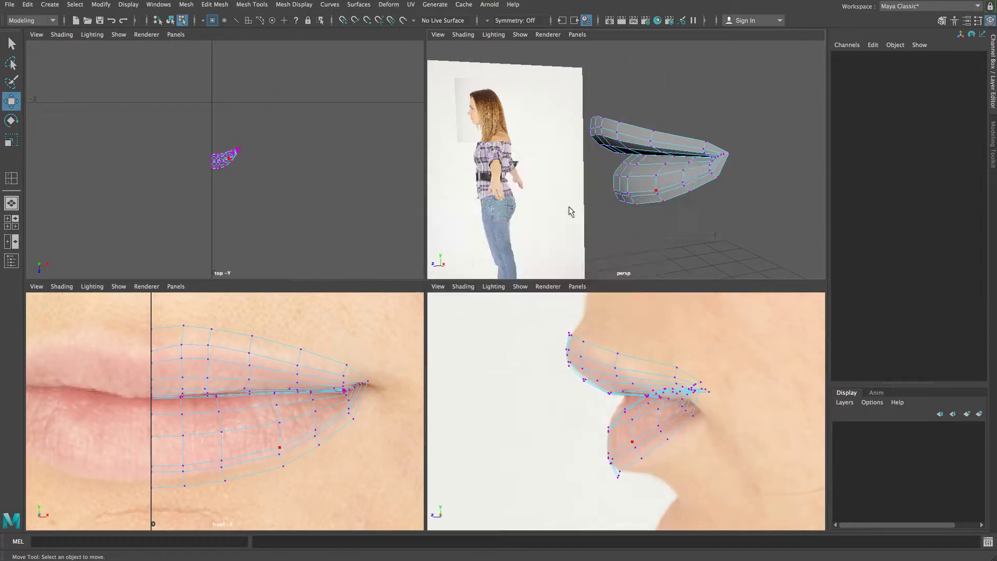
mouse_move(503, 296)
left_mouse_down("alt")
mouse_move(609, 302)
mouse_move(472, 303)
mouse_move(510, 299)
mouse_move(496, 300)
left_mouse_up("alt")
right_click_drag(456, 252, 486, 239)
left_click(436, 259)
key("space")
key("space")
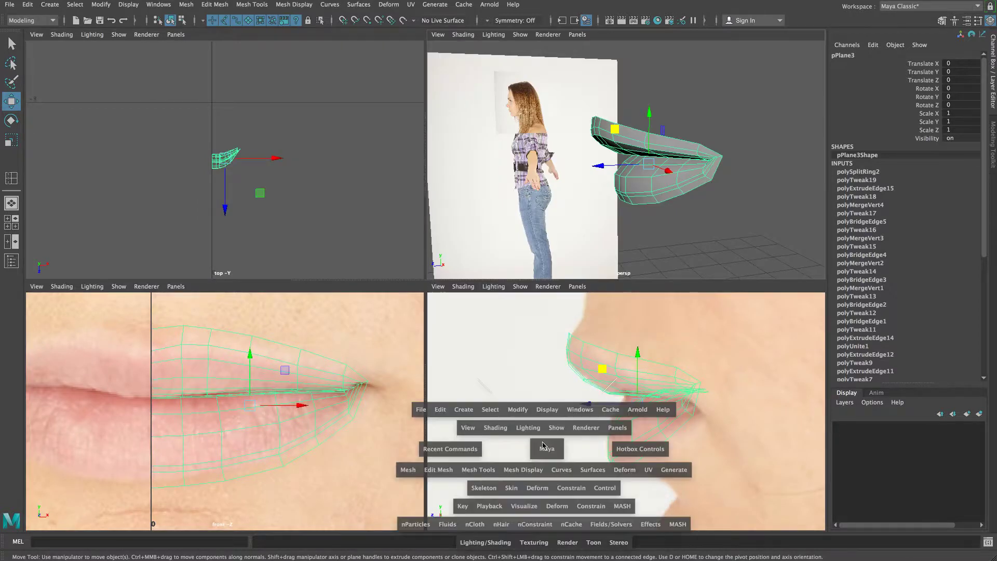
right_click_drag(318, 134, 270, 134)
middle_click_drag(307, 125, 332, 163, "alt")
right_click_drag(333, 162, 387, 165, "alt")
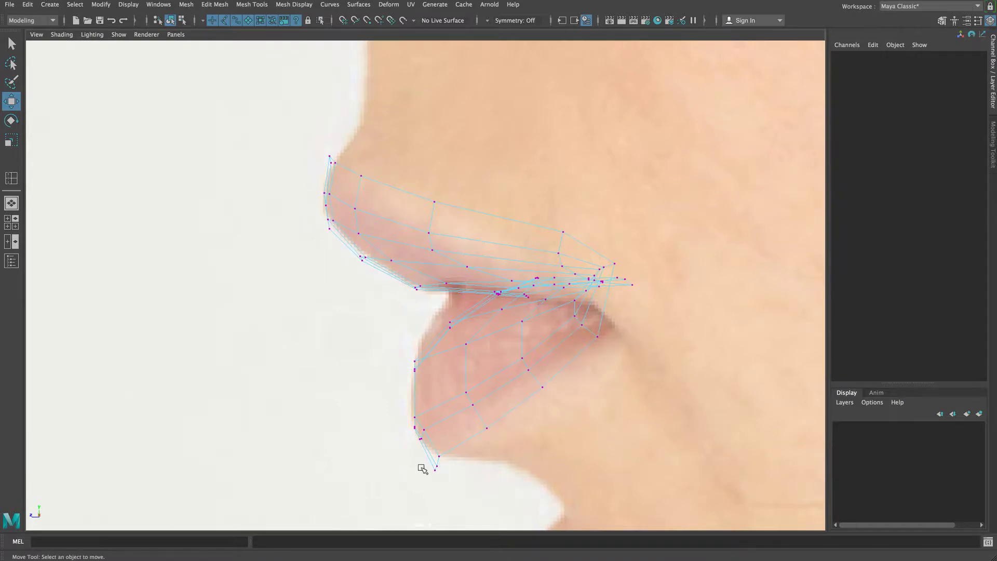
left_click(455, 476)
left_click_drag(440, 475, 445, 465)
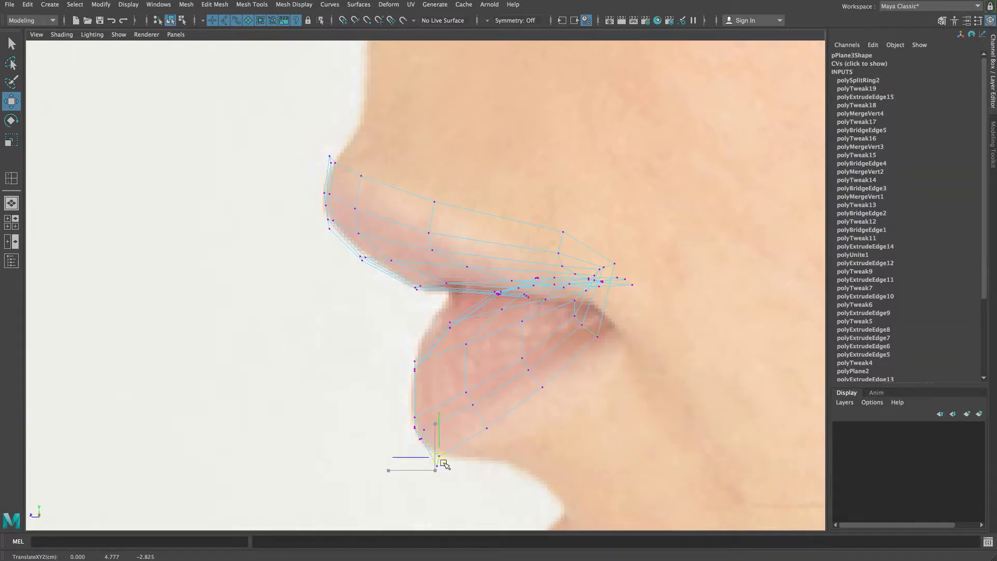
left_click(443, 465)
left_click_drag(440, 468, 441, 461)
Move the third vertex of the lower lip's outer row slightly back and up from the profile edge in the side view.
middle_click_drag(439, 469, 418, 329, "alt")
right_click_drag(283, 349, 586, 359, "alt")
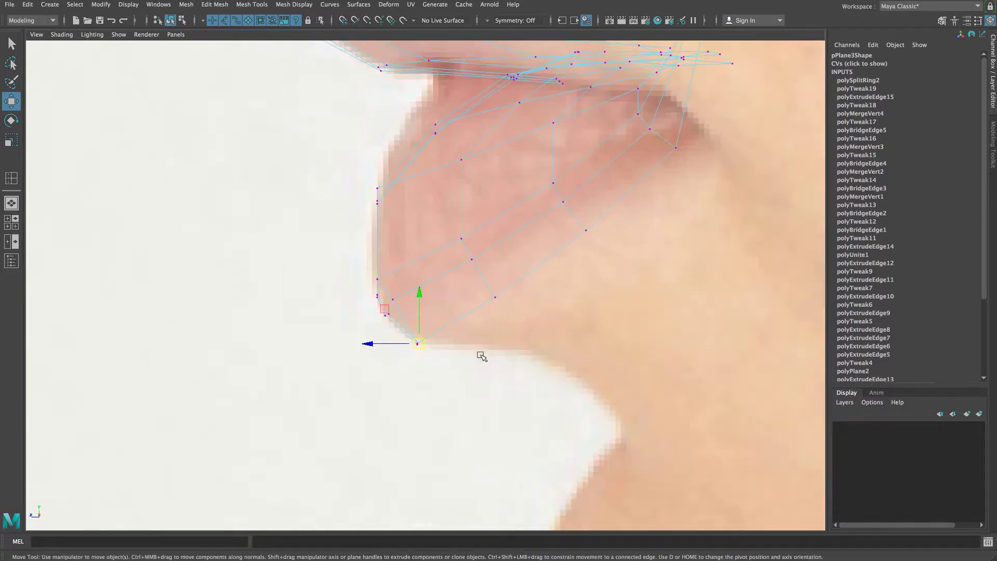
left_click(450, 369)
left_click(427, 337)
right_click_drag(442, 330, 400, 332)
key("space")
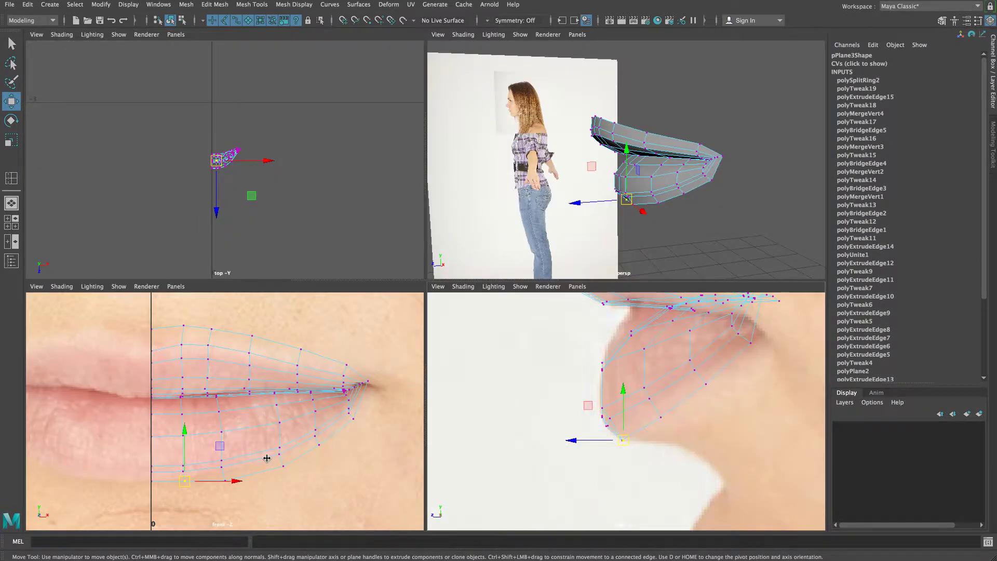
left_click_drag(233, 491, 219, 475)
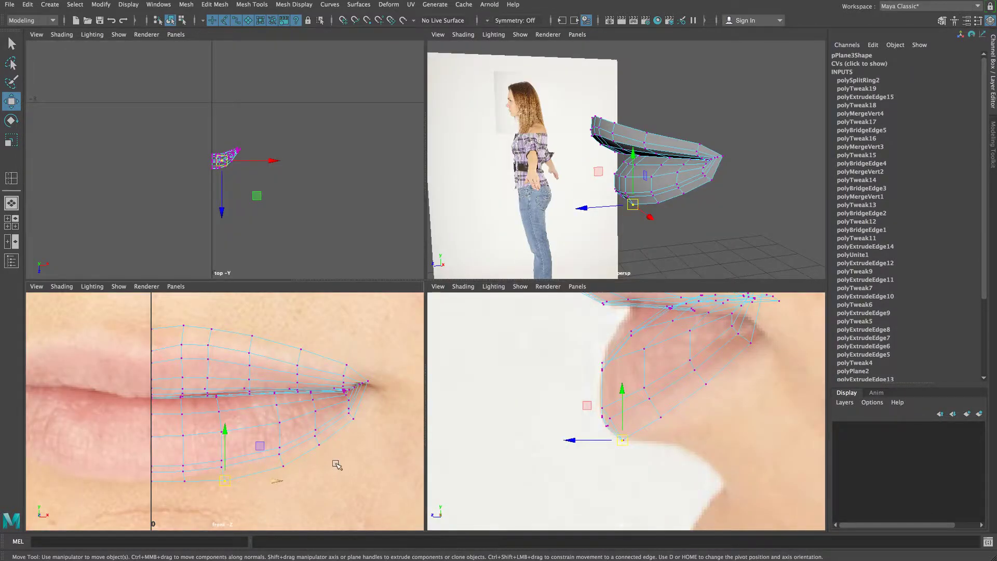
key("space")
left_click_drag(420, 346, 435, 343)
Adjust the lower lip's remaining outer-row vertices toward the mouth corner in perspective so the row curves smoothly around the lip.
left_click(495, 295)
key("space")
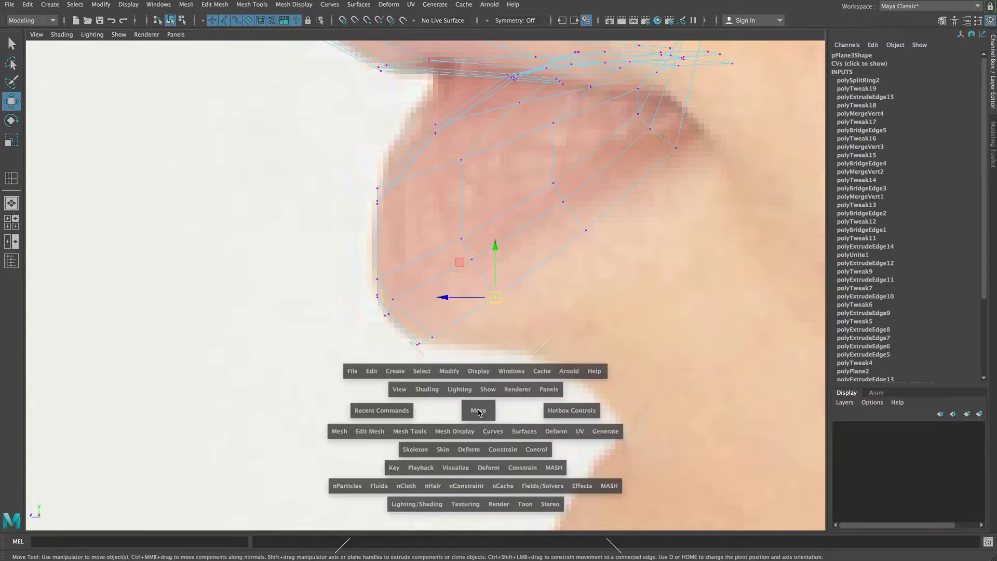
key("space")
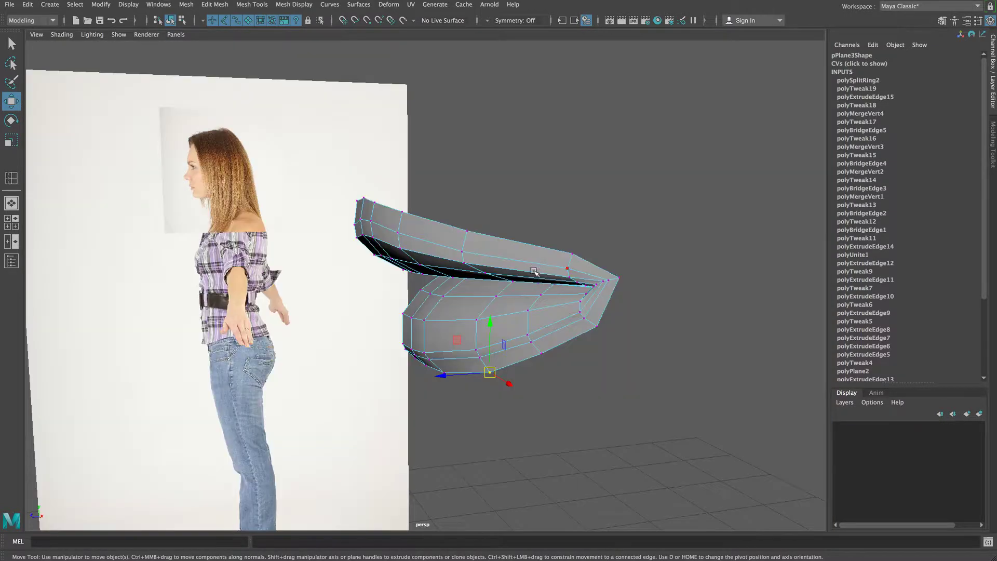
left_click_drag(501, 286, 479, 292, "alt")
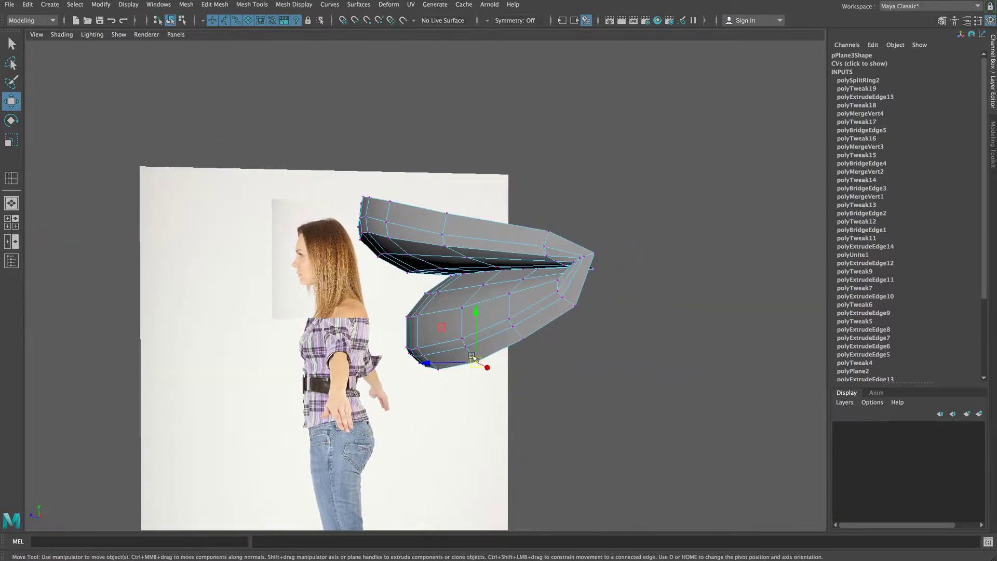
left_click_drag(490, 362, 462, 374, "alt")
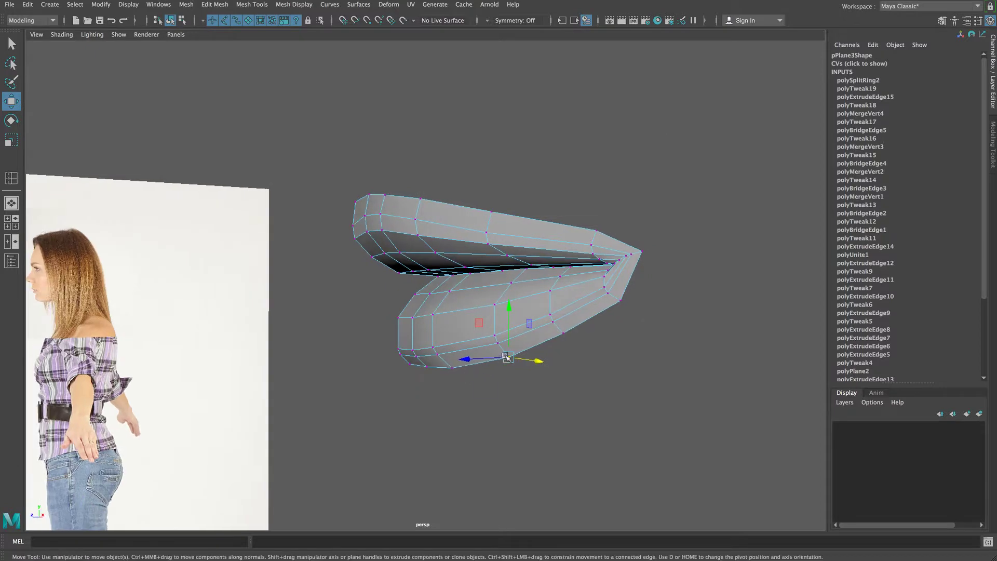
left_click_drag(508, 341, 508, 338)
left_click(564, 334)
left_click_drag(580, 334, 561, 315)
left_click(622, 299)
left_click_drag(638, 300, 635, 299)
mouse_move(520, 324)
left_mouse_down("alt")
mouse_move(472, 331)
mouse_move(506, 328)
left_mouse_up("alt")
Pull the first outer-row vertices of the upper lip back onto the photo's profile in the side view, keeping the centre-line vertex near Y 4.837.
key("space")
key("space")
middle_click_drag(416, 205, 429, 434, "alt")
middle_click_drag(382, 199, 472, 306, "alt")
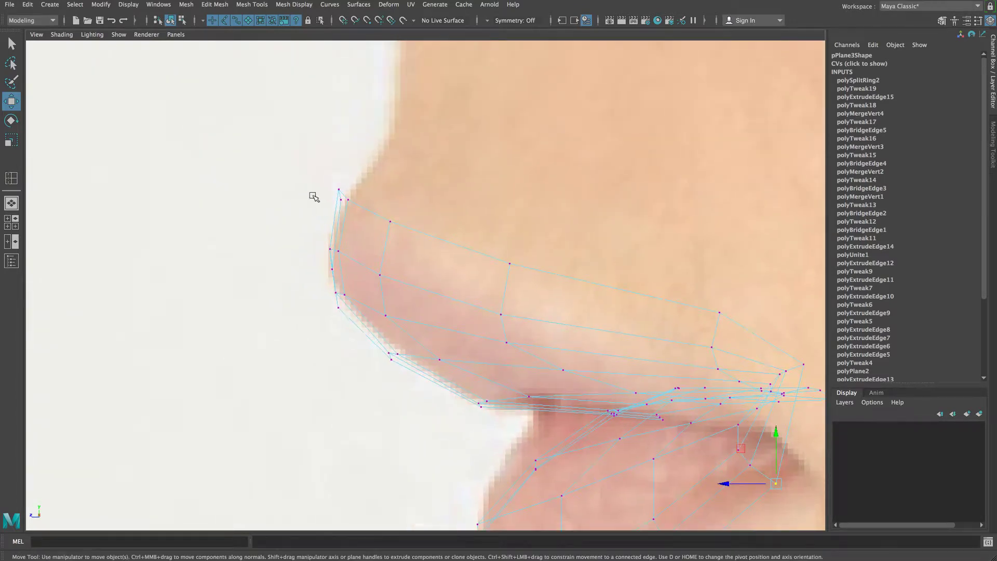
left_click(340, 202)
left_click_drag(322, 200, 327, 201)
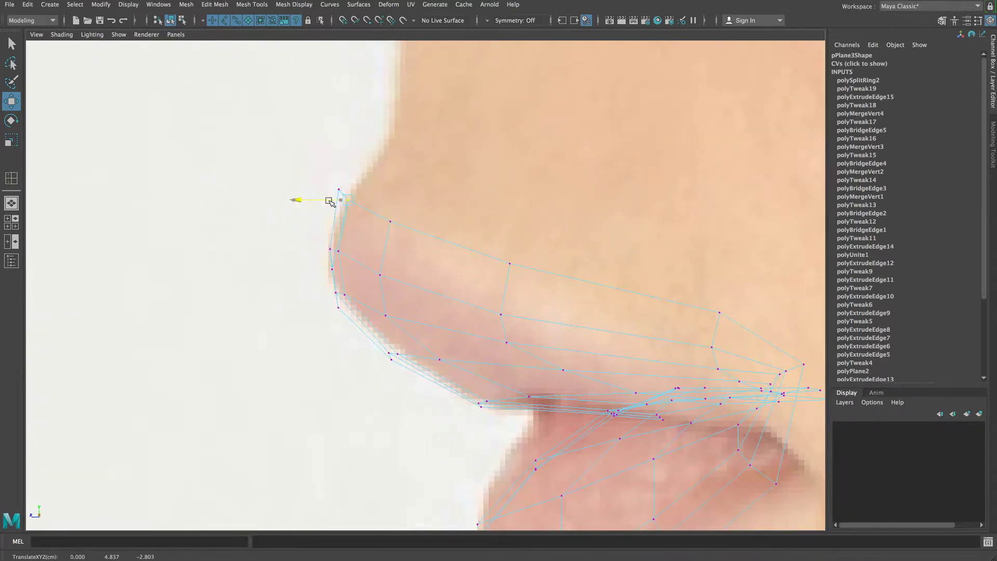
left_click(338, 190)
left_click_drag(322, 190, 340, 192)
mouse_move(347, 195)
left_mouse_down()
mouse_move(337, 201)
mouse_move(358, 208)
left_mouse_up()
left_click(352, 200)
left_click_drag(352, 206, 351, 208)
Fine-tune the depth of the upper lip outer row's second vertex to about X 0.013, Y 4.839, Z -2.804.
key("space")
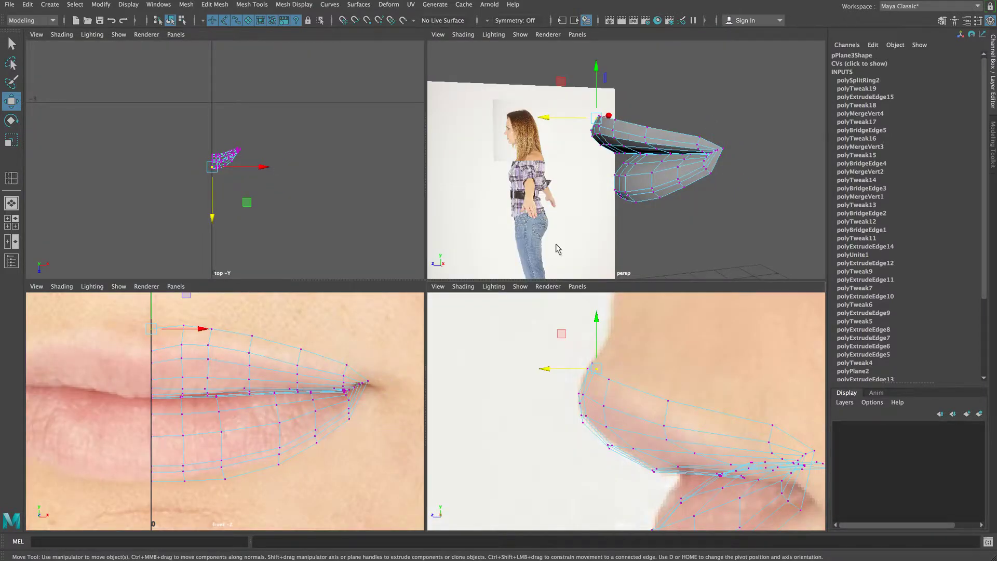
key("space")
left_click_drag(535, 210, 540, 259, "alt")
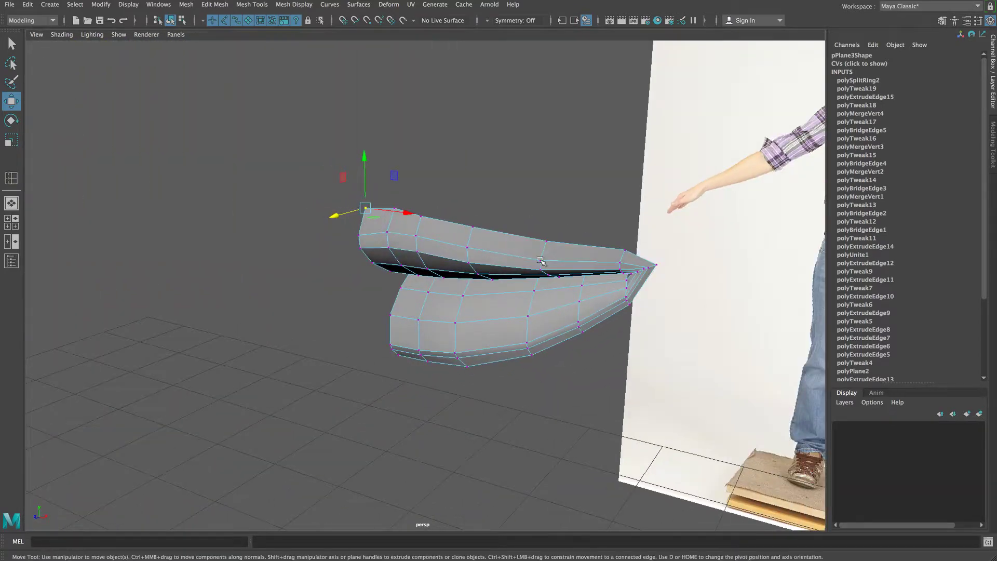
left_click_drag(396, 208, 425, 208)
key("space")
key("space")
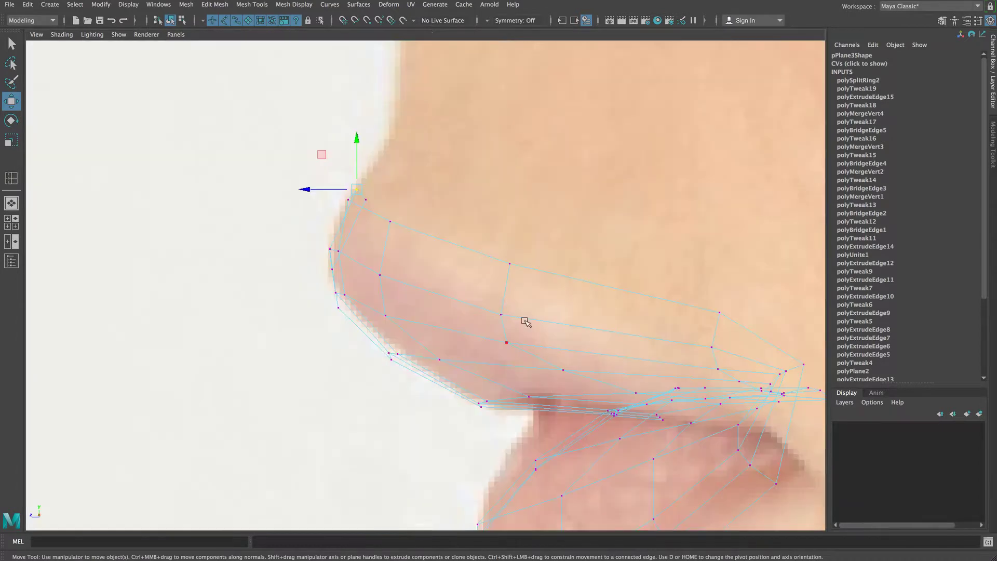
left_click_drag(325, 190, 334, 190)
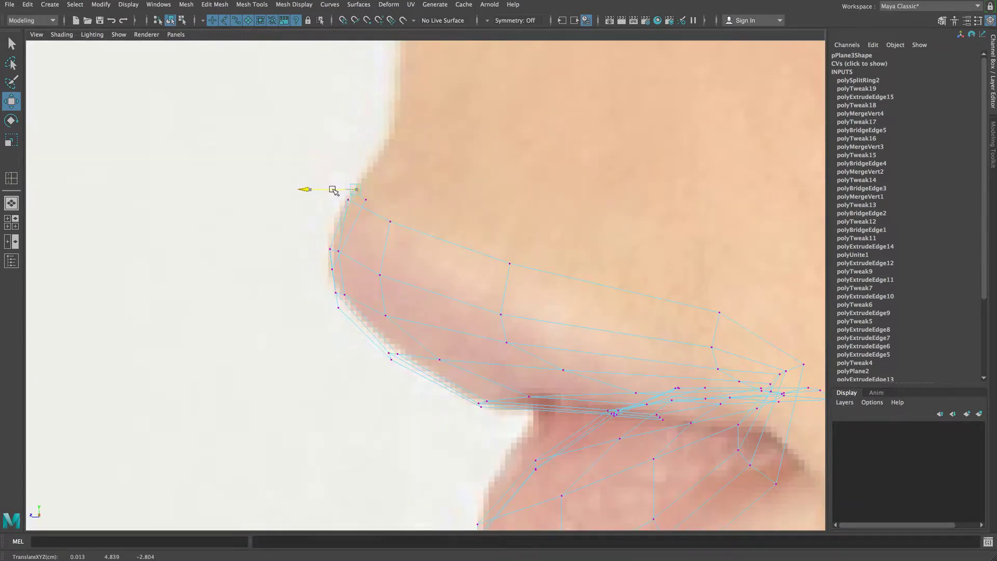
Move the upper lip outer row's third vertex to about X 0.024, Y 4.838, Z -2.805 and the fourth to X 0.040, Y 4.834, Z -2.810.
key("space")
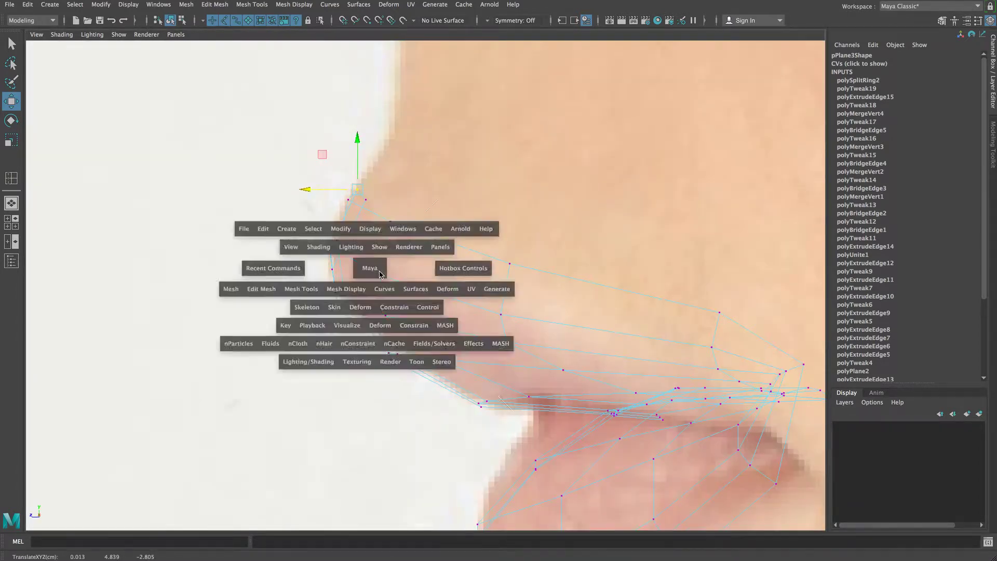
left_click_drag(629, 104, 618, 128)
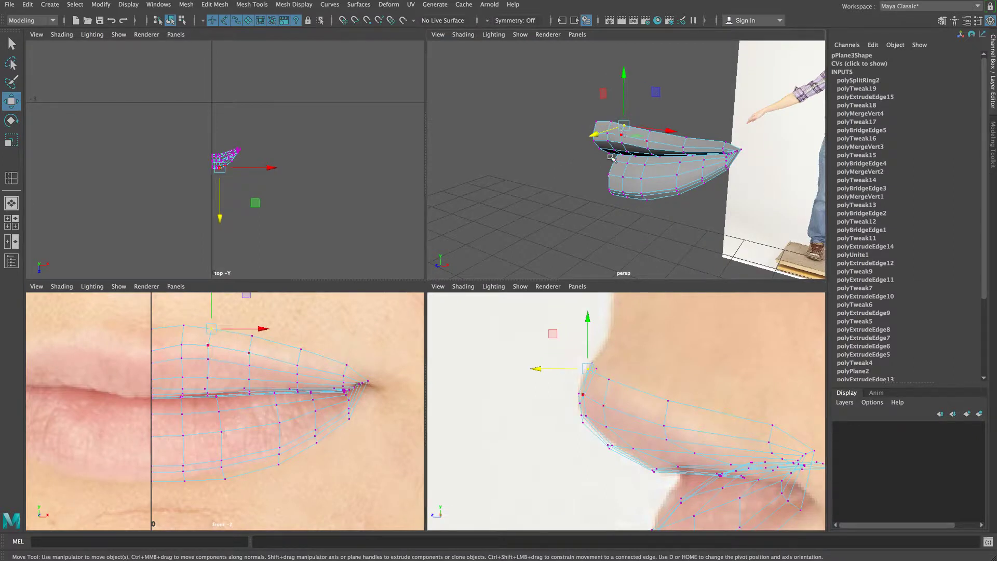
key("space")
mouse_move(353, 203)
left_mouse_down()
mouse_move(368, 210)
mouse_move(368, 201)
left_mouse_up()
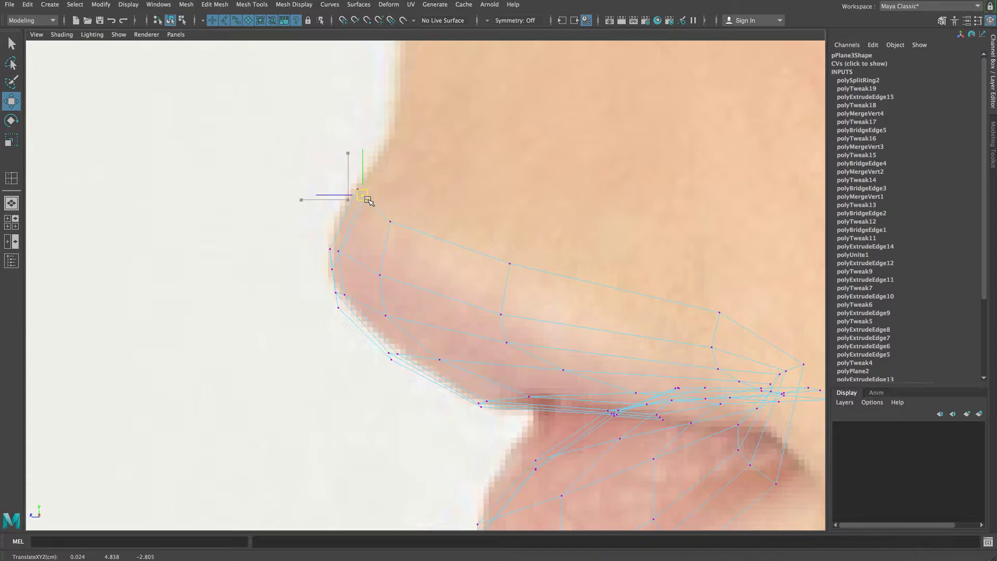
key("space")
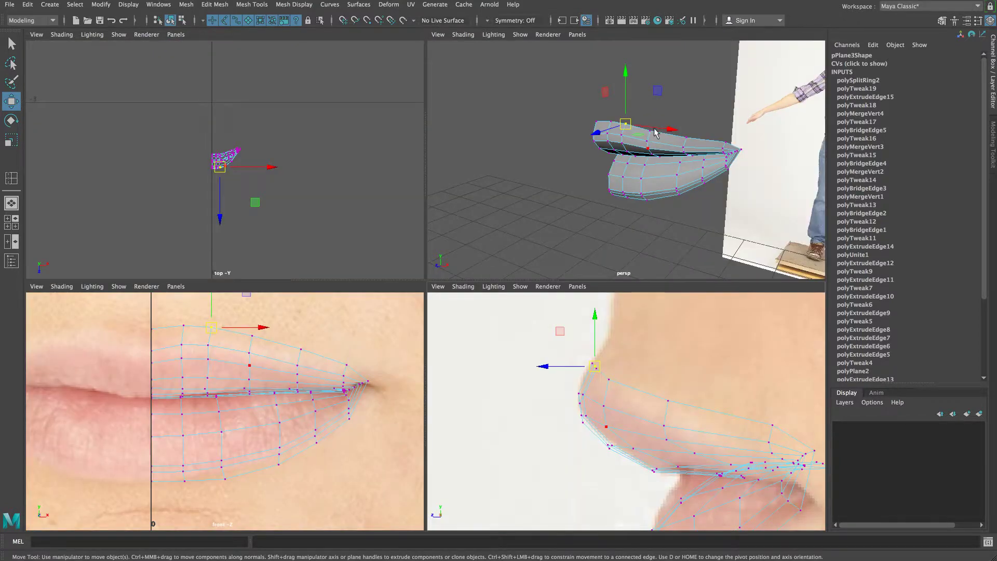
key("space")
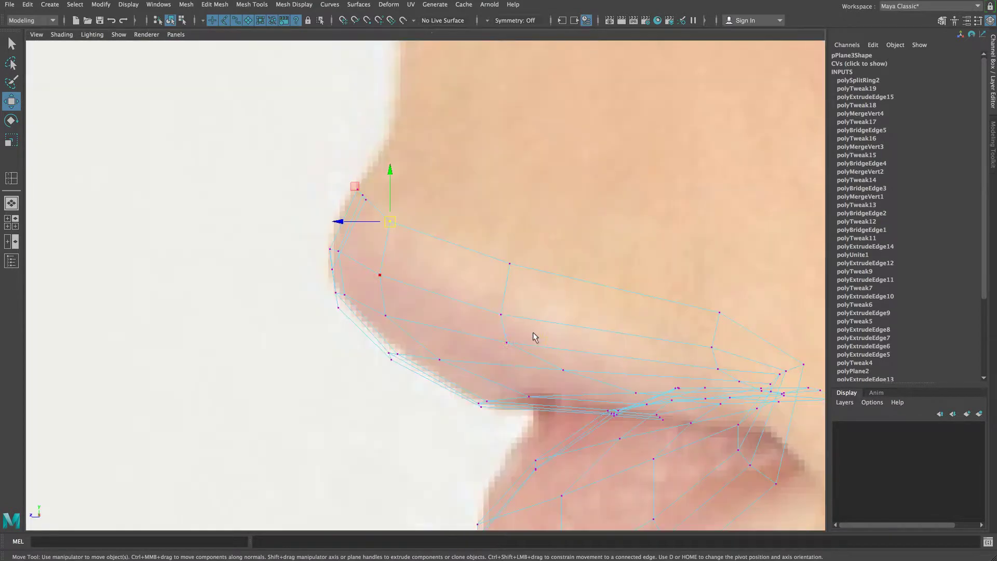
left_click_drag(395, 224, 410, 228)
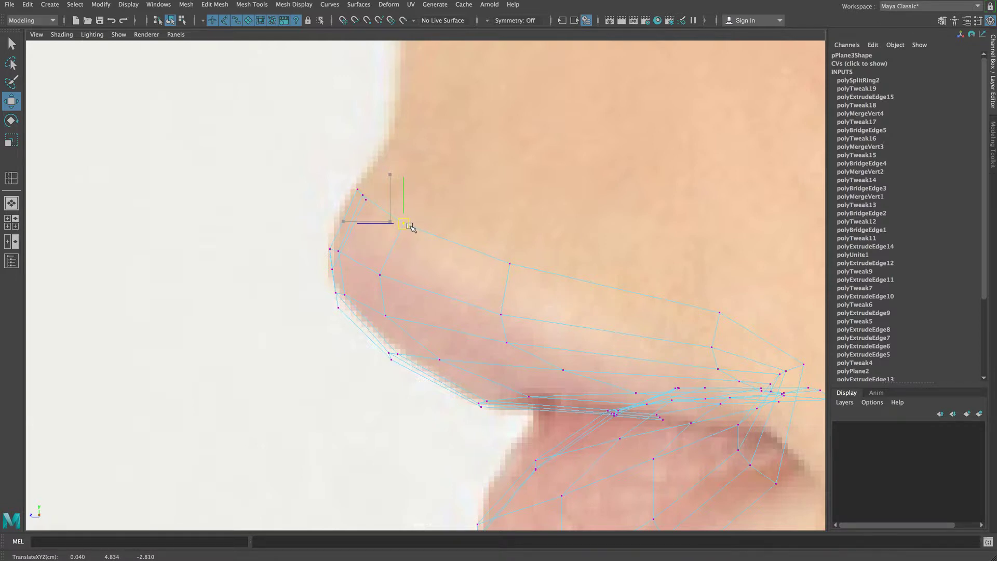
left_click(511, 264)
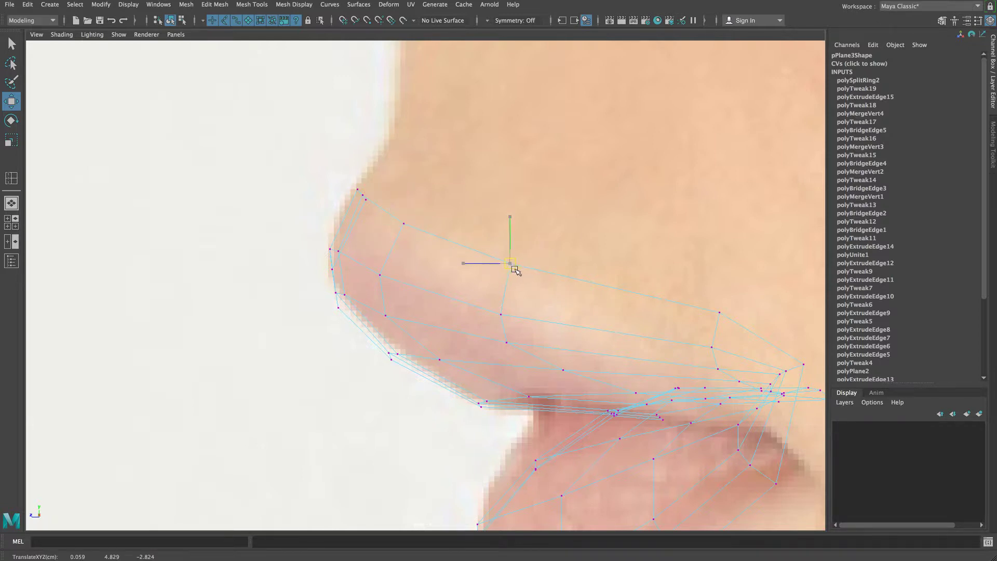
Shift upper-lip outer-row vertices sideways in perspective, the third to about X 0.022 and the one nearest the mouth corner to about X 0.075.
key("space")
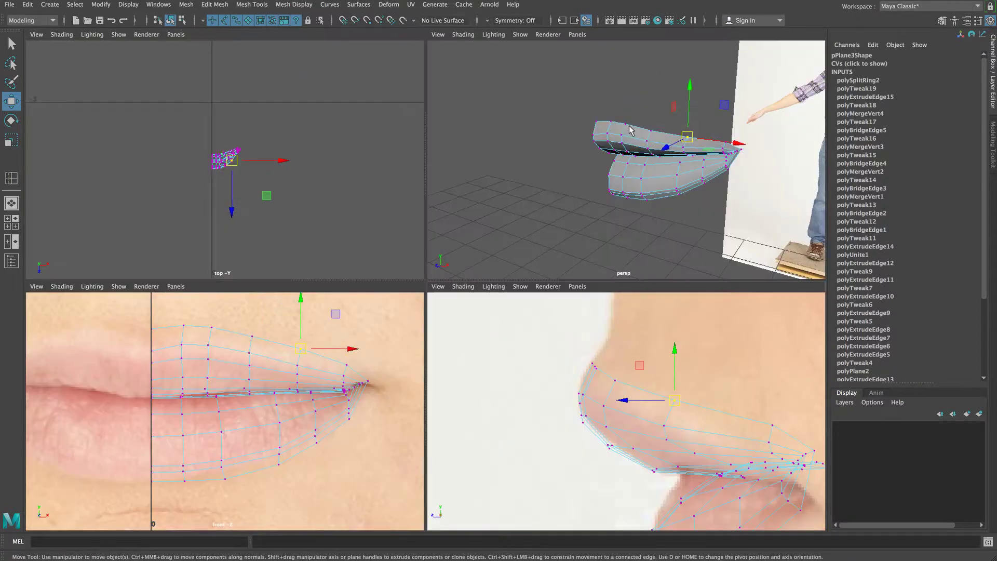
key("space")
left_click_drag(587, 192, 623, 178, "alt")
left_click_drag(595, 222, 589, 222)
mouse_move(513, 197)
left_mouse_down()
mouse_move(496, 218)
mouse_move(517, 205)
left_mouse_up()
mouse_move(571, 254)
left_mouse_down("alt")
mouse_move(484, 263)
mouse_move(579, 263)
left_mouse_up("alt")
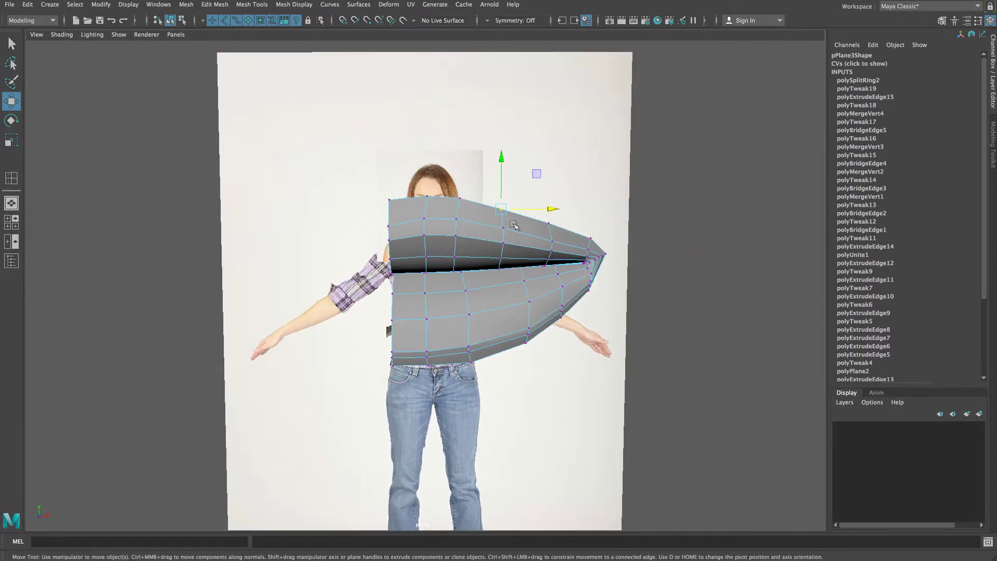
mouse_move(470, 182)
left_mouse_down()
mouse_move(449, 209)
mouse_move(468, 198)
left_mouse_up()
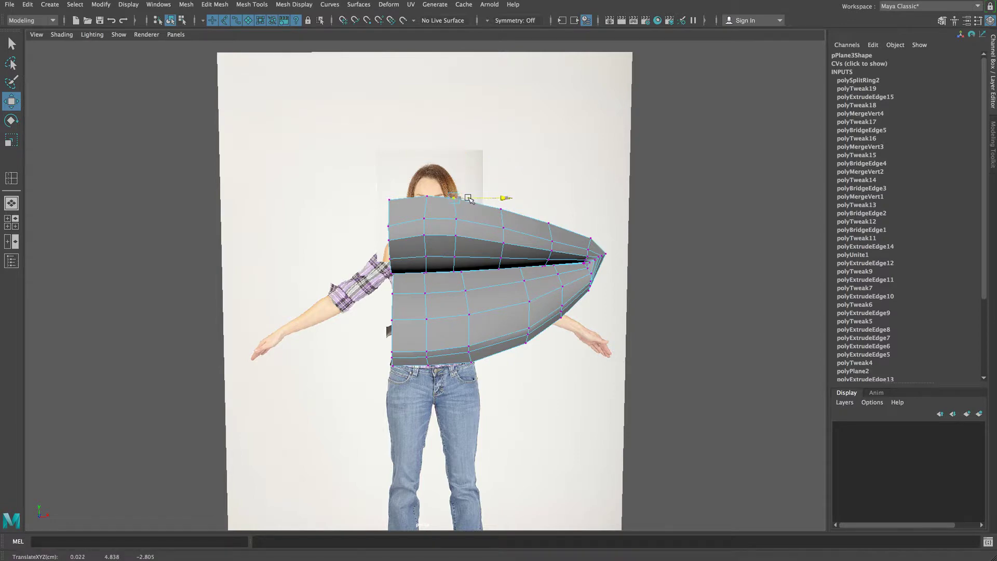
mouse_move(563, 291)
left_mouse_down("alt")
mouse_move(436, 288)
mouse_move(546, 285)
left_mouse_up("alt")
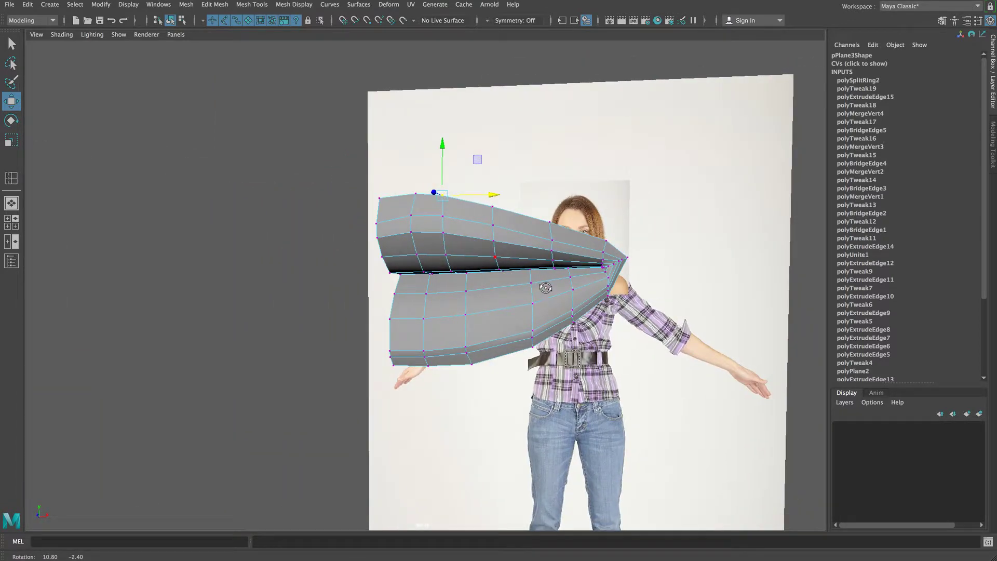
left_click(604, 242)
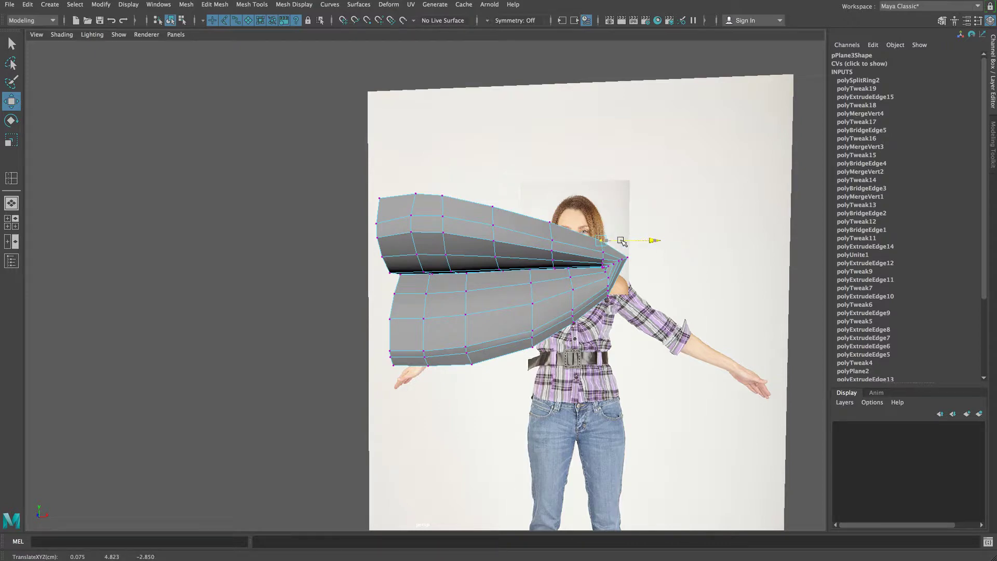
left_click_drag(649, 282, 594, 283, "alt")
Return the lip mesh to object mode and examine its overall shape in the perspective and front views.
right_click(508, 217)
right_click_drag(520, 218, 559, 202)
left_click_drag(461, 356, 430, 365, "alt")
key("space")
key("space")
right_click_drag(559, 281, 523, 282, "alt")
left_click_drag(523, 282, 585, 287, "alt")
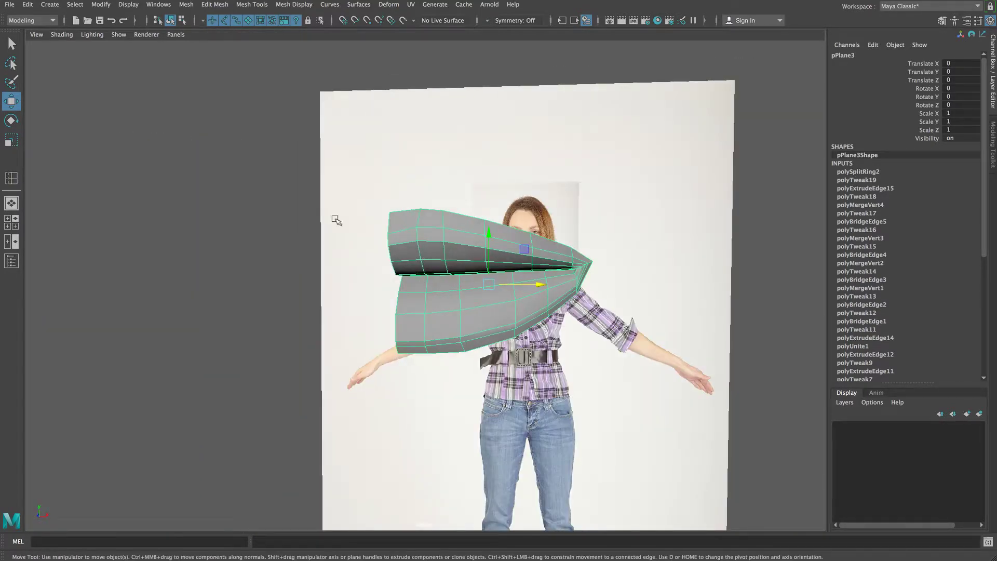
key("space")
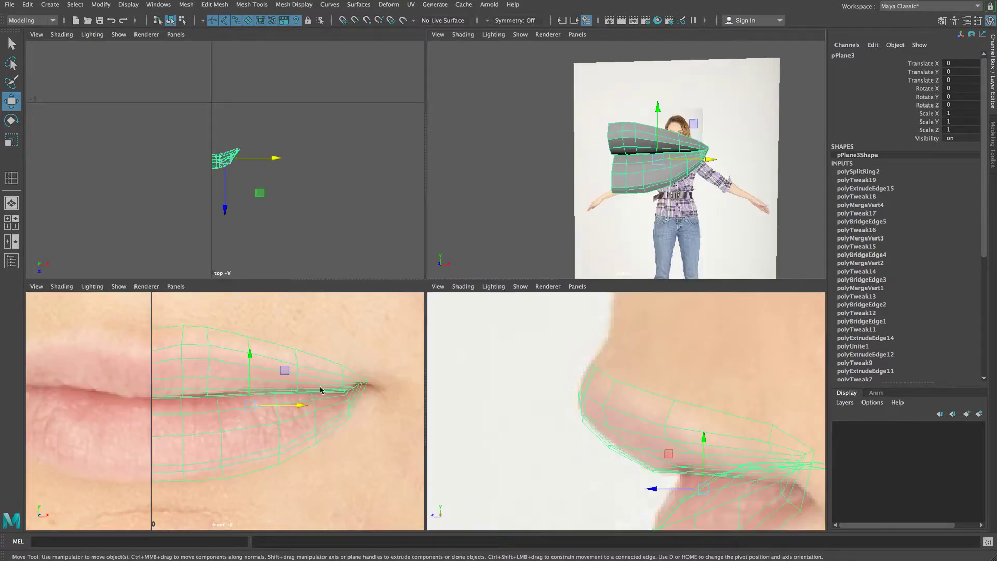
key("space")
middle_click_drag(379, 330, 482, 344, "alt")
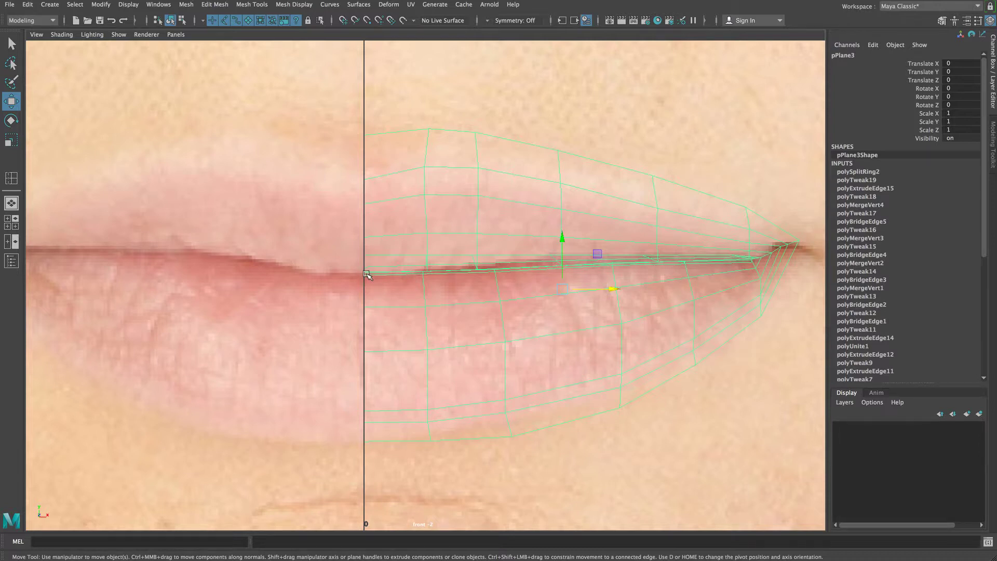
Move the half-lip mesh's pivot point horizontally onto the vertical centre line of the face.
key("d")
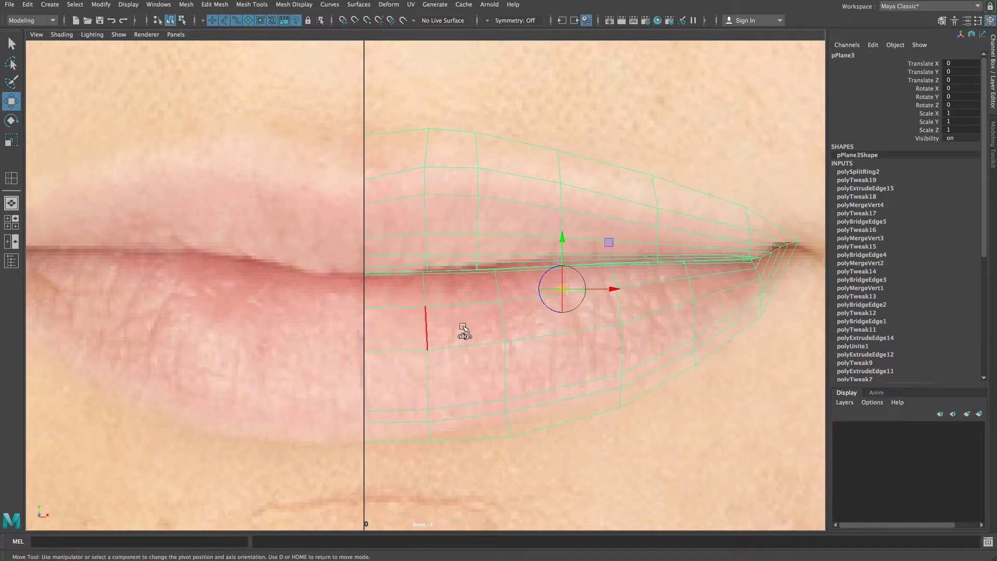
left_click_drag(605, 289, 369, 292)
key("d")
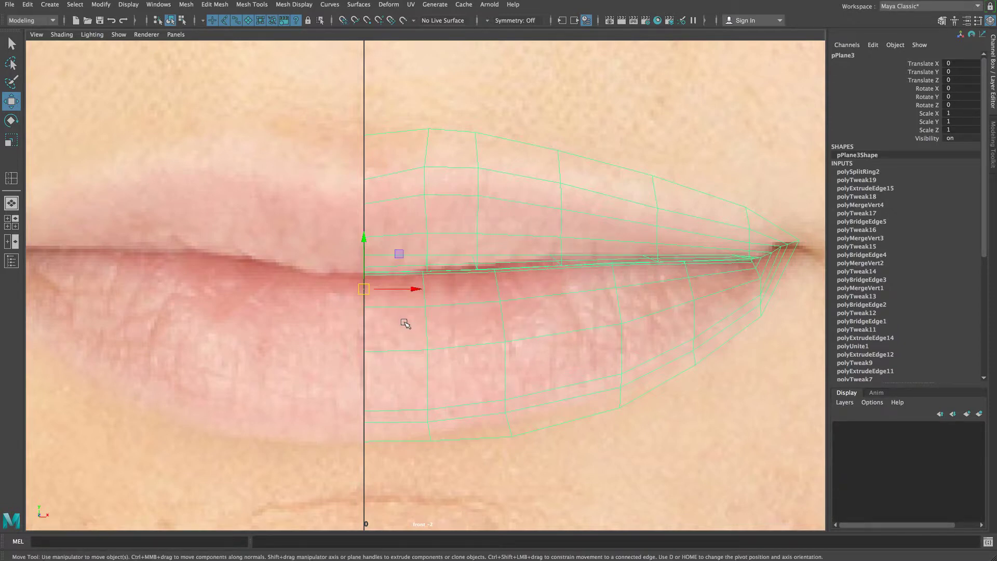
Bring up the Duplicate Special options for the half-lip mesh and reset them to their defaults.
scroll(411, 325, "down", 8)
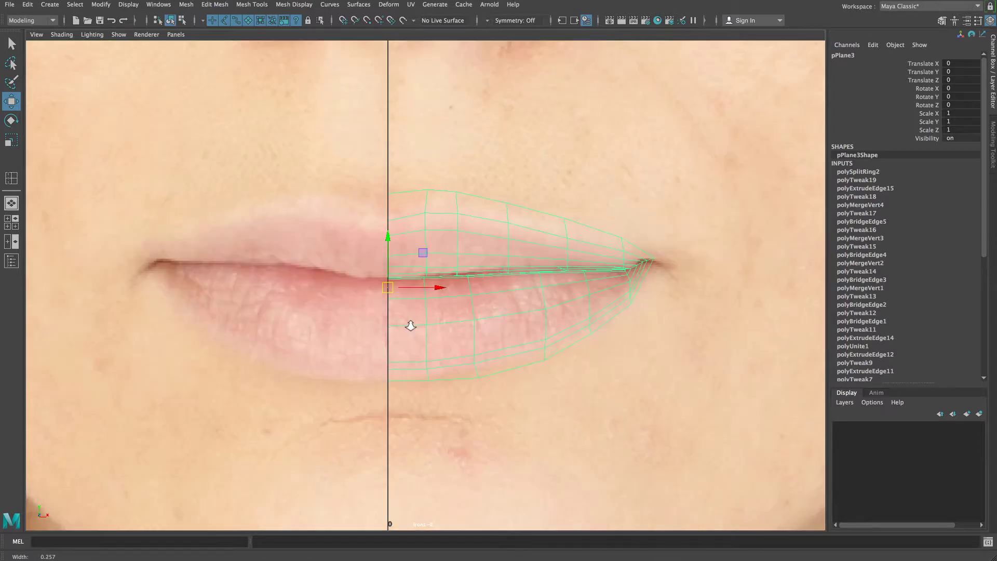
middle_click_drag(408, 323, 427, 322, "alt")
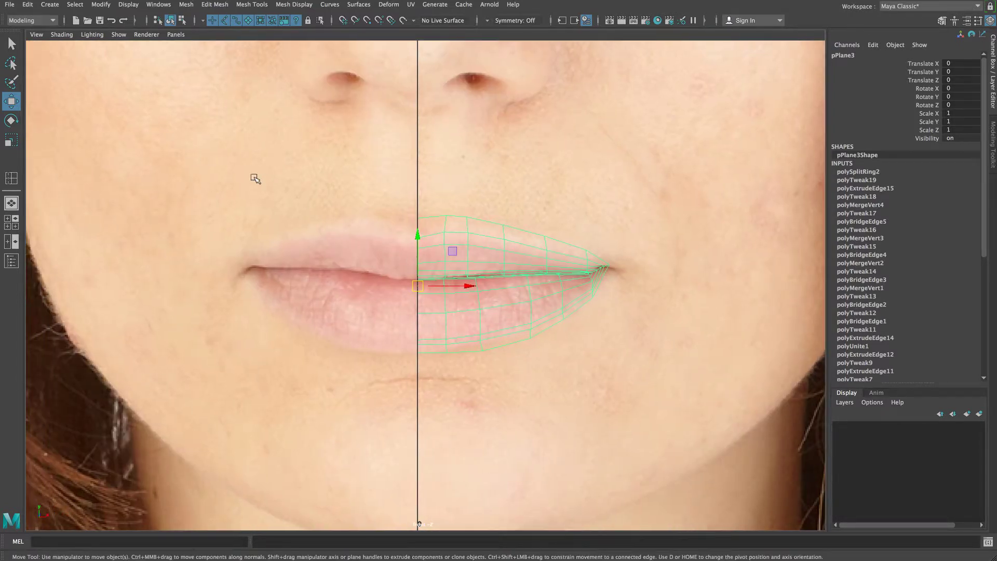
left_click(27, 5)
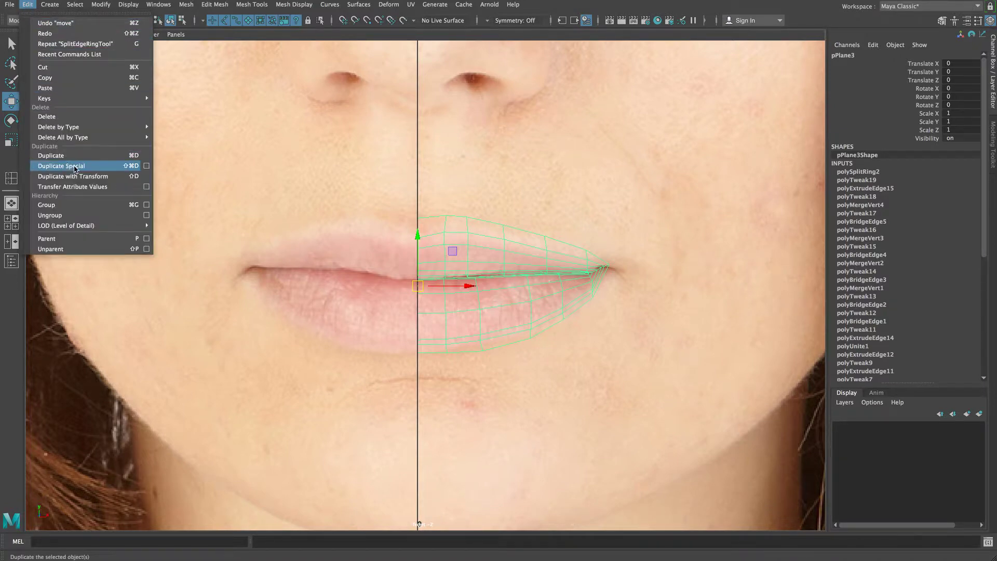
left_click(146, 167)
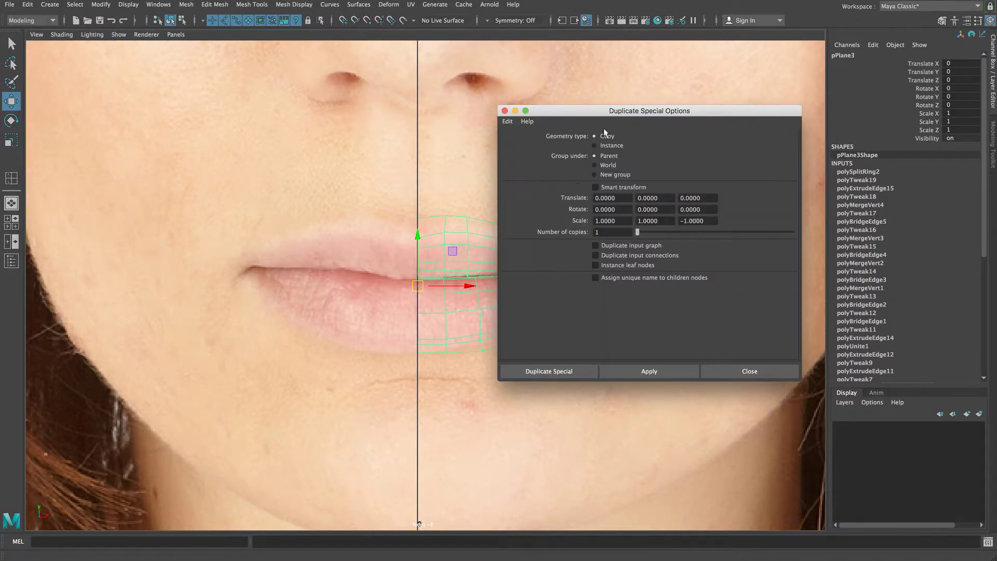
left_click_drag(602, 114, 657, 61)
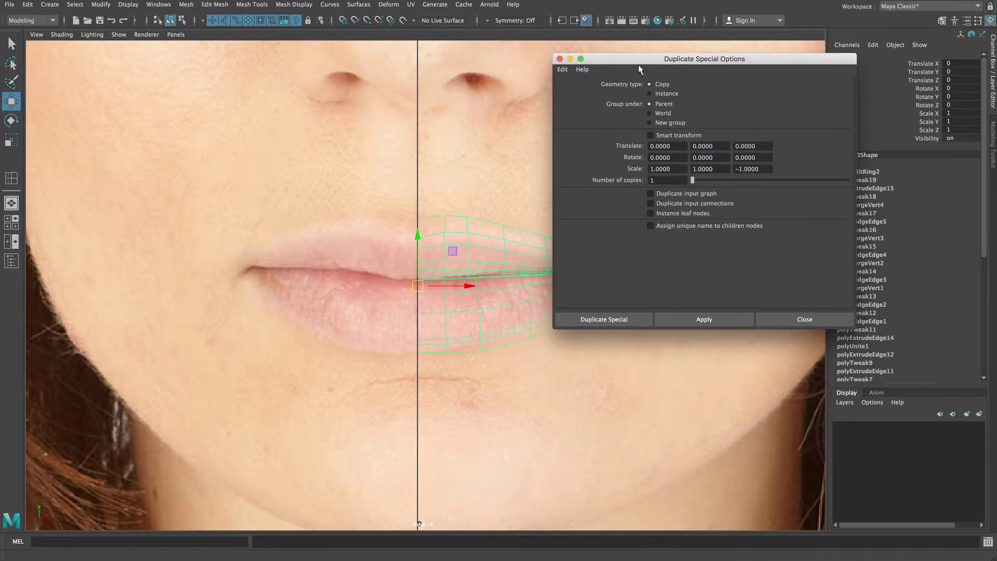
left_click(562, 68)
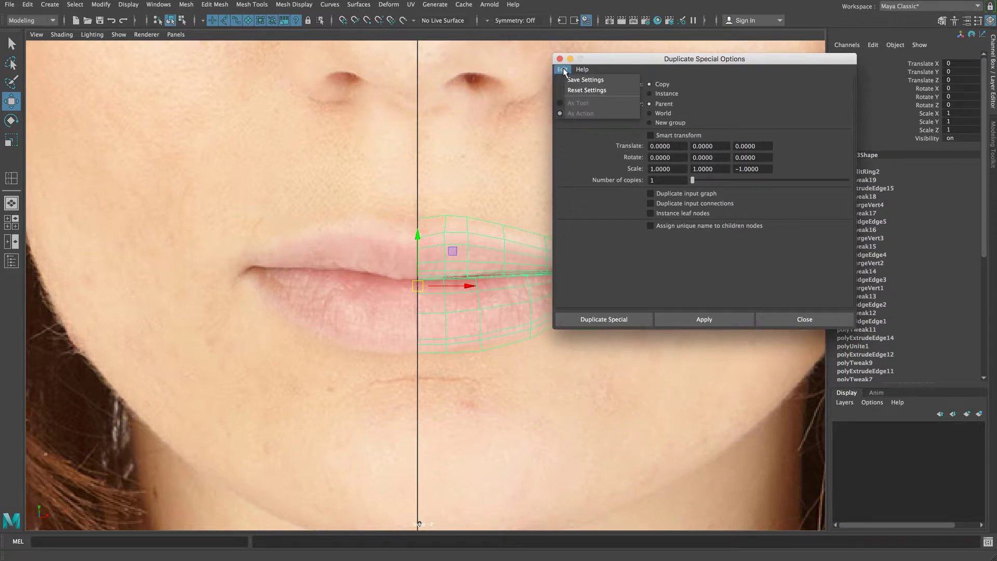
left_click(585, 90)
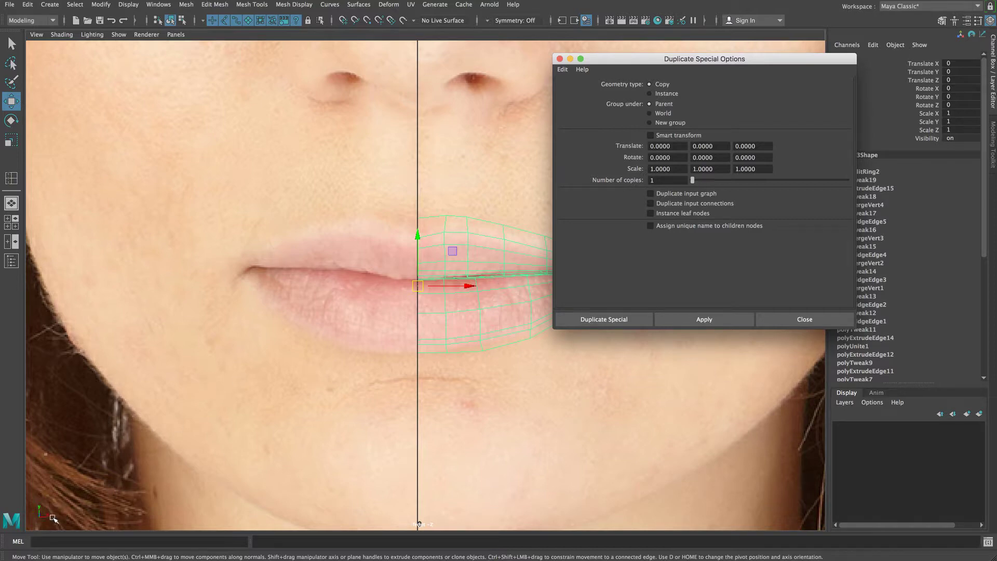
Create a mirrored copy of the half-lip mesh using Duplicate Special with Scale X set to -1.
left_click_drag(653, 63, 630, 71)
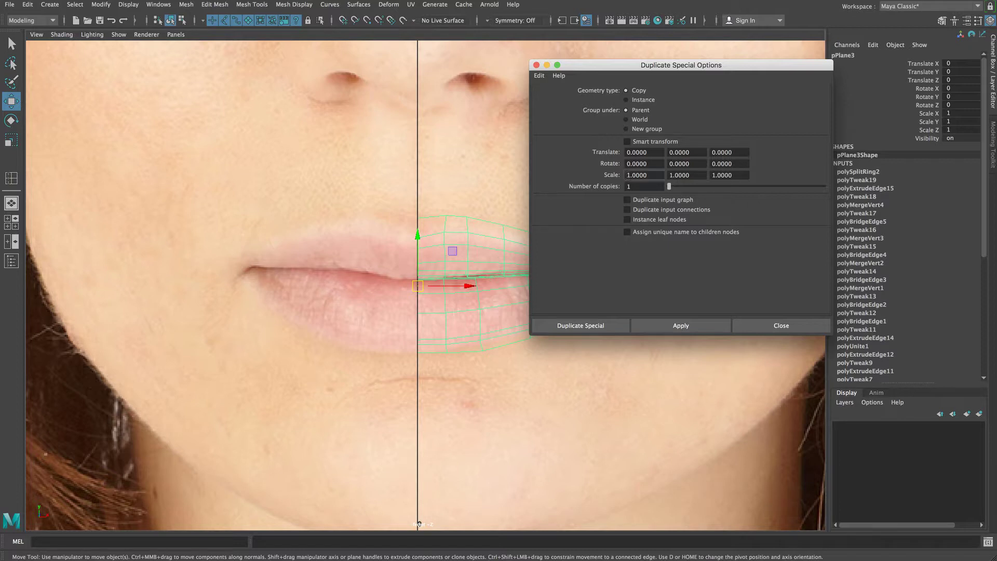
type("-")
left_click(587, 326)
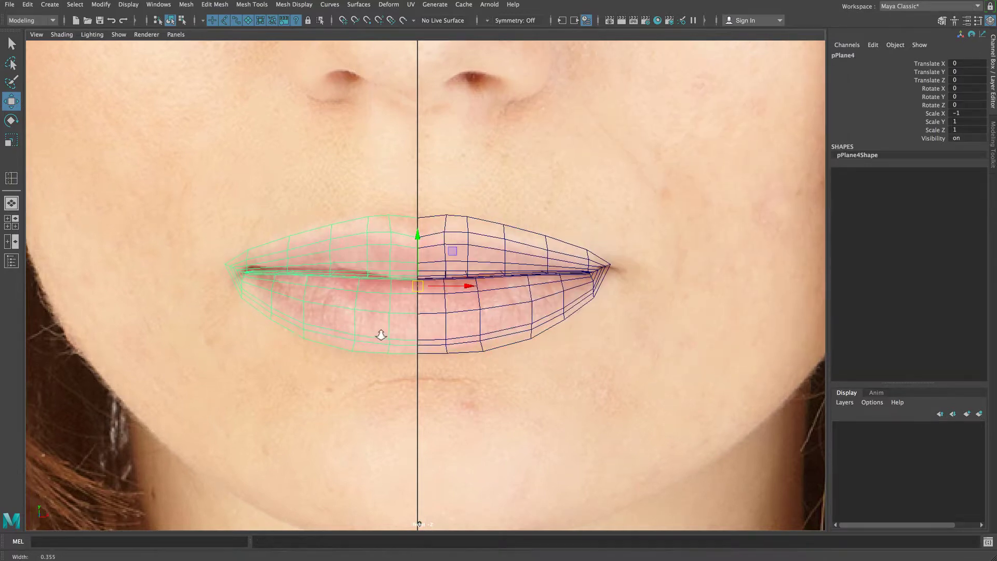
scroll(450, 338, "up", 5)
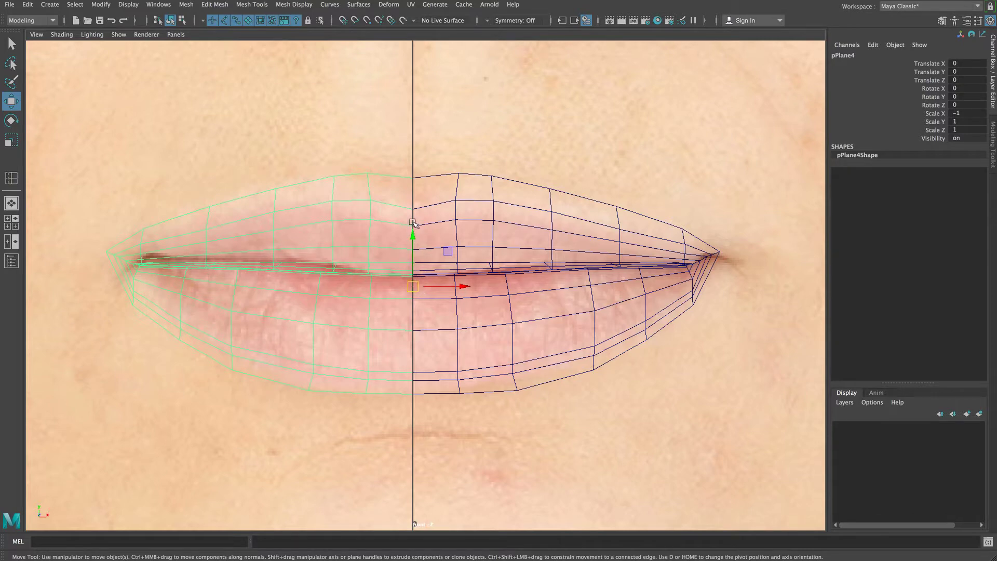
Select both lip halves in the perspective view and combine them into a single mesh.
key("space")
key("space")
left_click_drag(462, 276, 439, 276, "alt")
left_click(374, 174)
left_click_drag(417, 319, 438, 313, "alt")
left_click(374, 260)
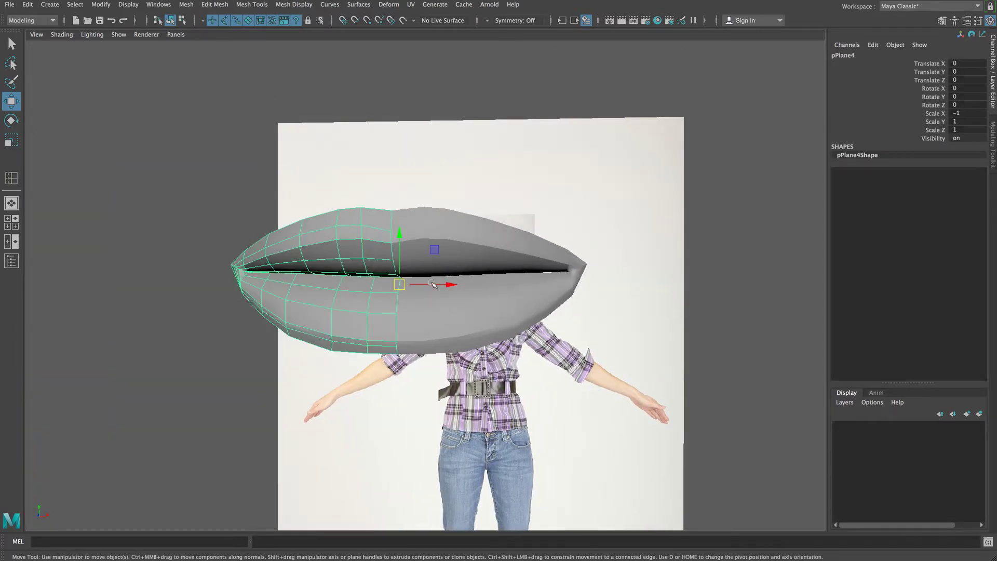
left_click(438, 240, "shift")
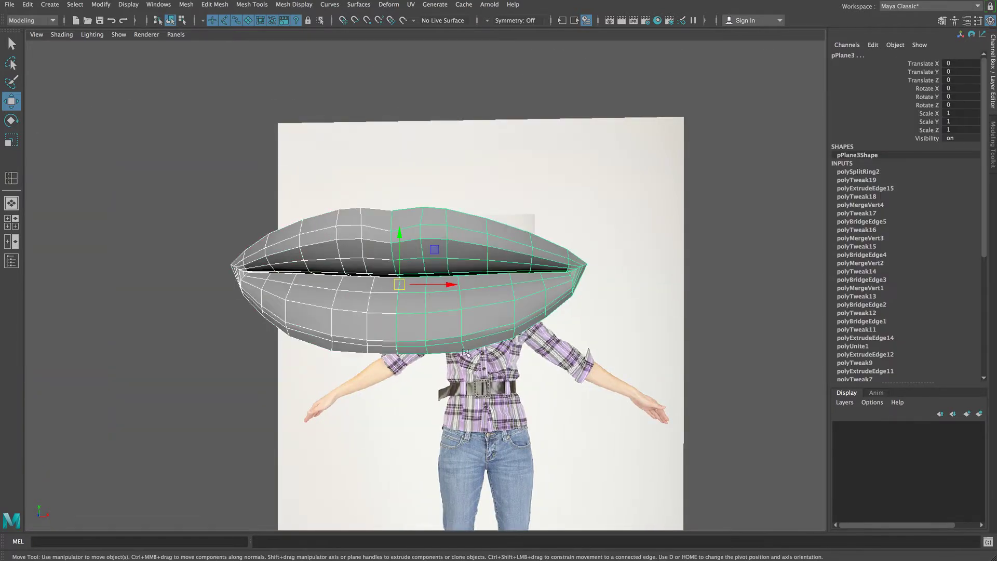
left_click(185, 8)
left_click(218, 48)
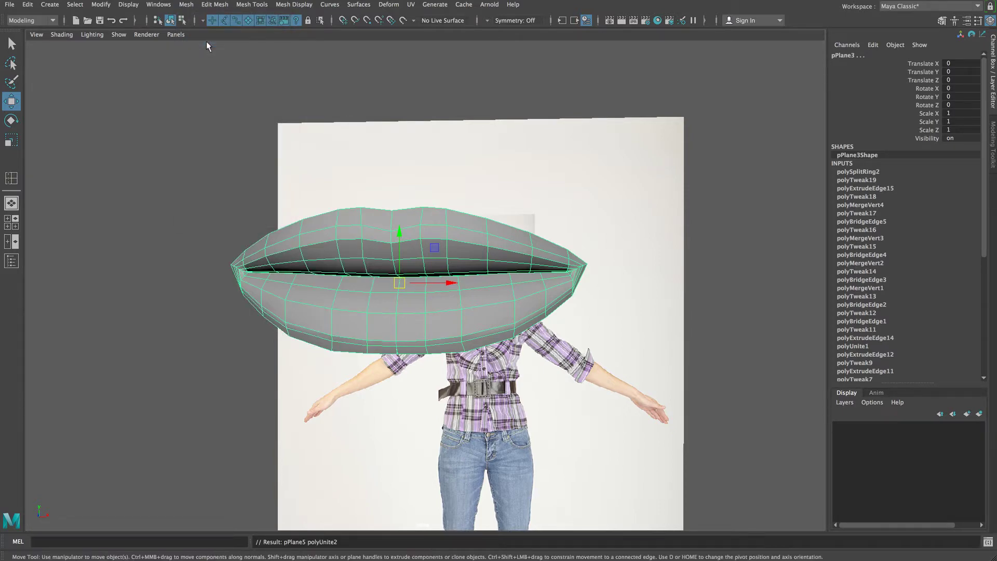
Switch the combined lips to vertex editing and merge the overlapping centre vertices on the upper lip's top edge.
right_click_drag(327, 356, 361, 357, "alt")
left_click_drag(361, 357, 370, 330, "alt")
right_click_drag(334, 213, 358, 215, "alt")
right_click_drag(356, 161, 321, 163)
left_click(352, 168)
left_click_drag(394, 168, 327, 231)
key("ctrl+z")
left_click(214, 7)
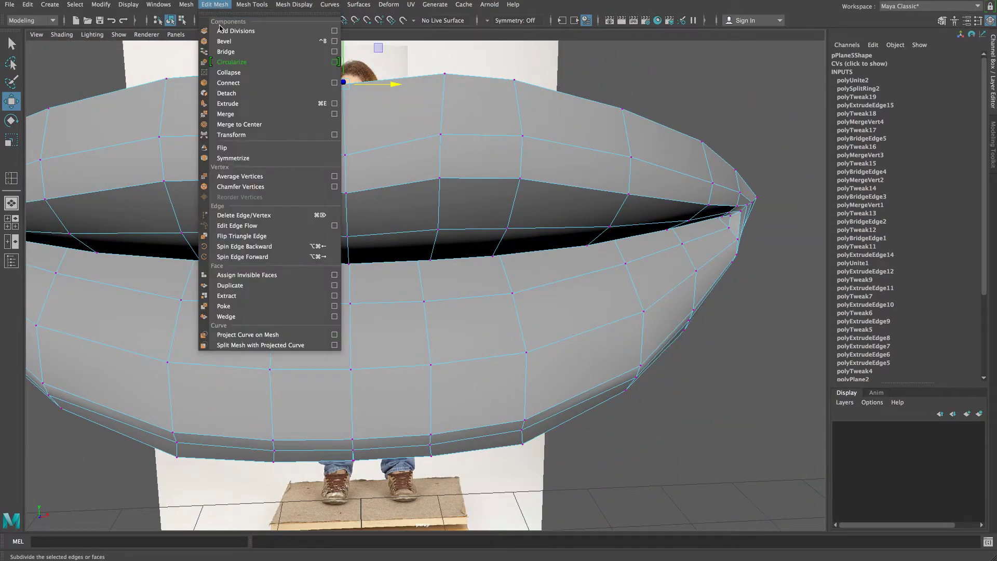
left_click(227, 115)
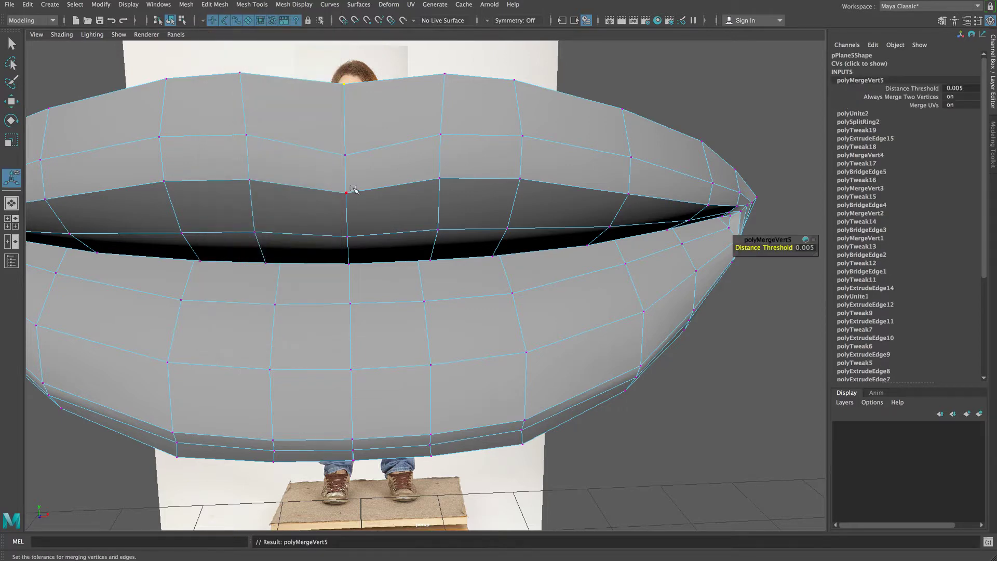
Merge the overlapping centre vertices in the second row of the upper lip.
left_click_drag(354, 190, 351, 182, "alt")
right_click_drag(352, 181, 338, 178, "alt")
left_click_drag(339, 178, 345, 188, "alt")
left_click_drag(406, 229, 395, 238)
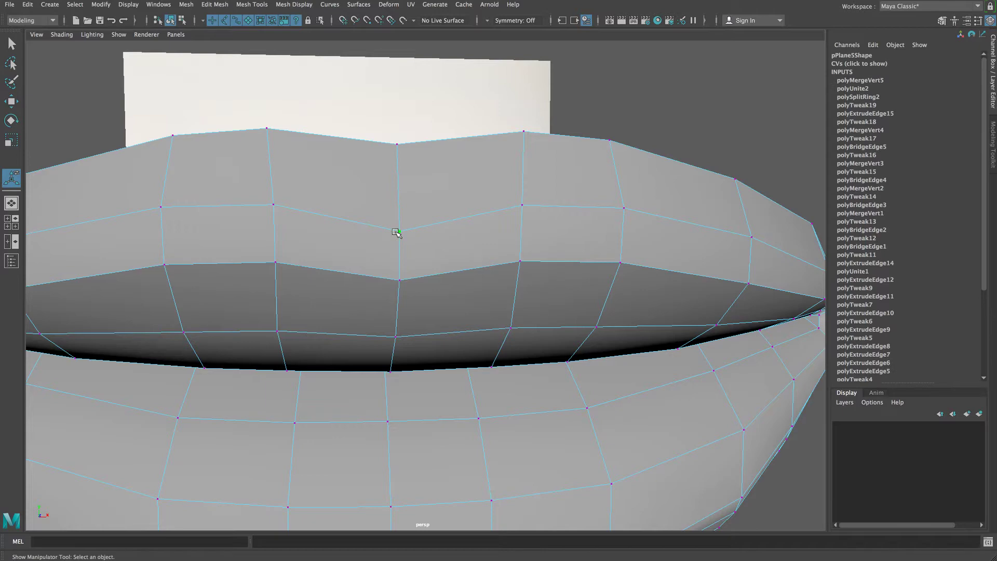
key("g")
Merge the overlapping centre vertices in the third and fourth rows of the upper lip.
left_click_drag(423, 294, 417, 274, "alt")
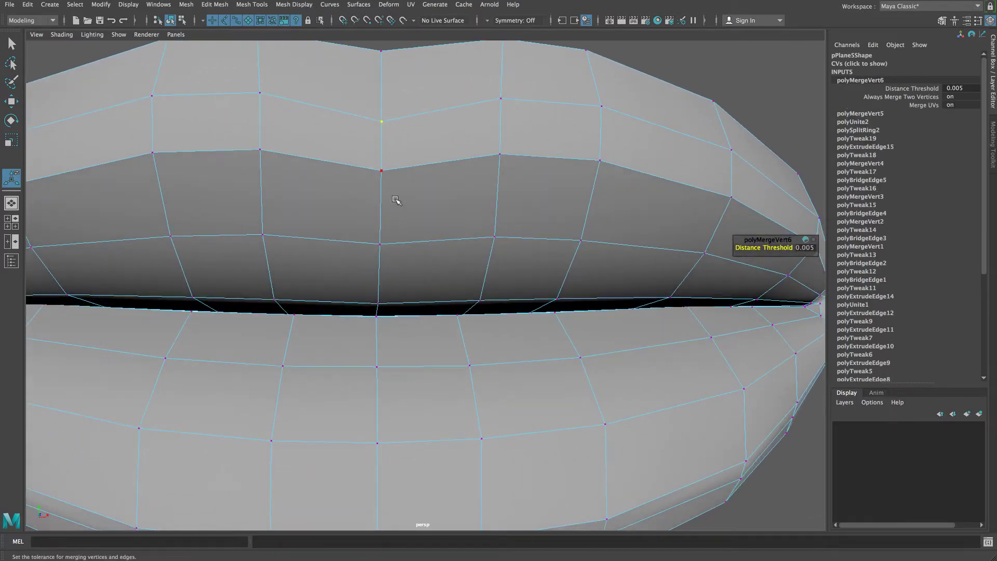
left_click_drag(386, 167, 371, 179)
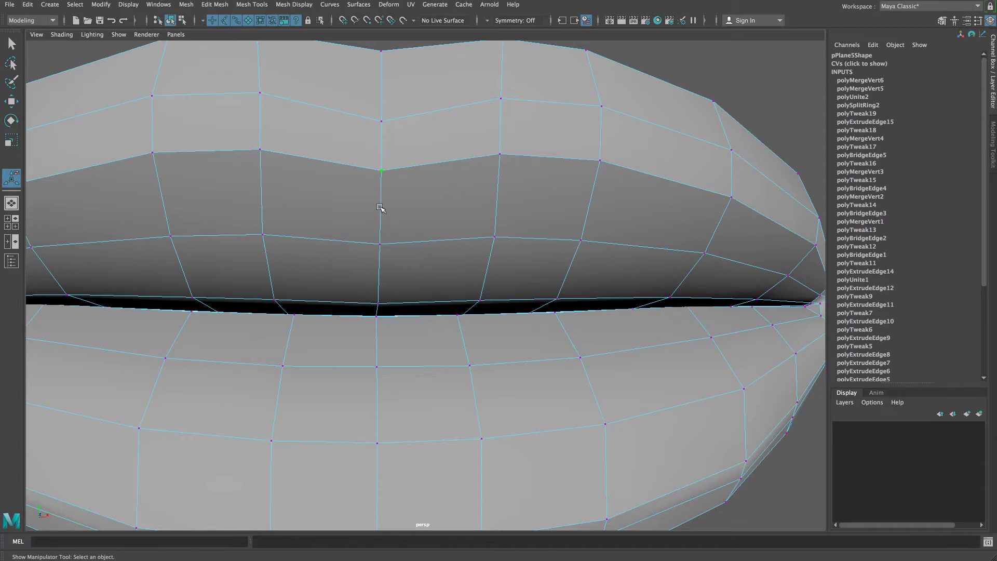
key("g")
left_click_drag(385, 239, 375, 252)
key("g")
Merge the overlapping centre vertices in the upper lip's fifth row, just above the mouth opening.
left_click_drag(384, 305, 385, 289, "alt")
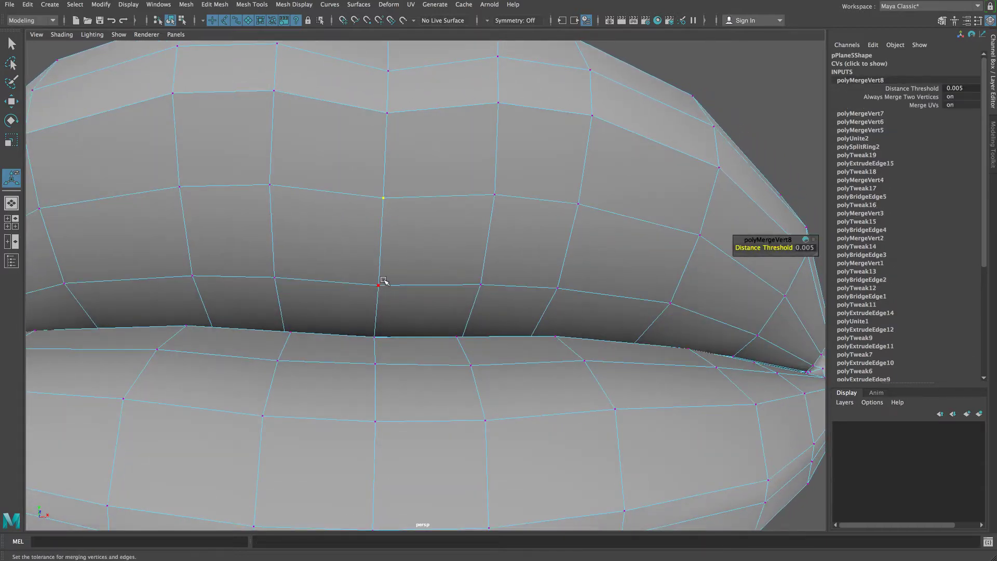
left_click_drag(377, 289, 340, 319, "alt")
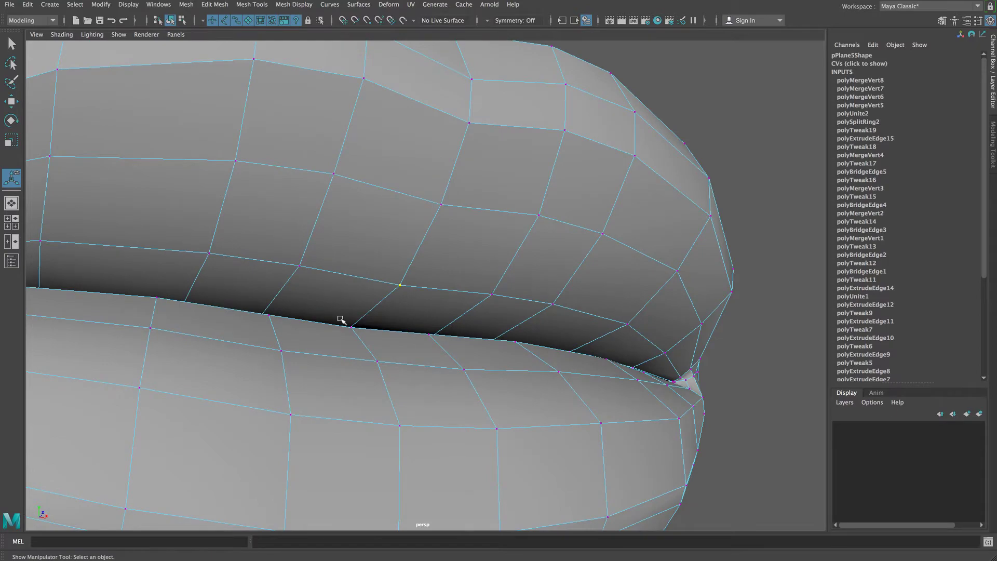
key("g")
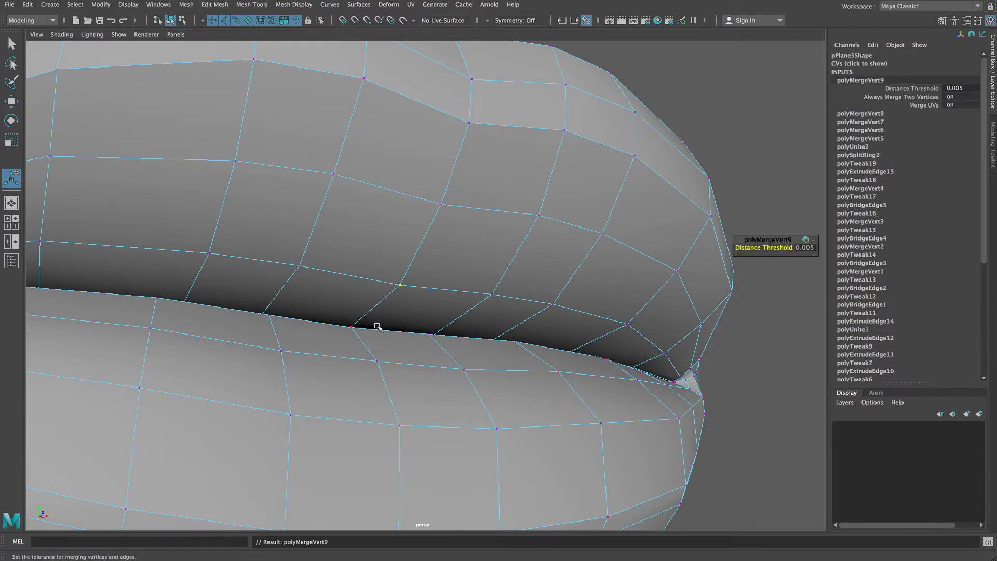
Select the overlapping centre vertices hidden inside the mouth gap and merge them.
left_click_drag(382, 295, 348, 350, "alt")
right_click_drag(348, 350, 365, 333, "alt")
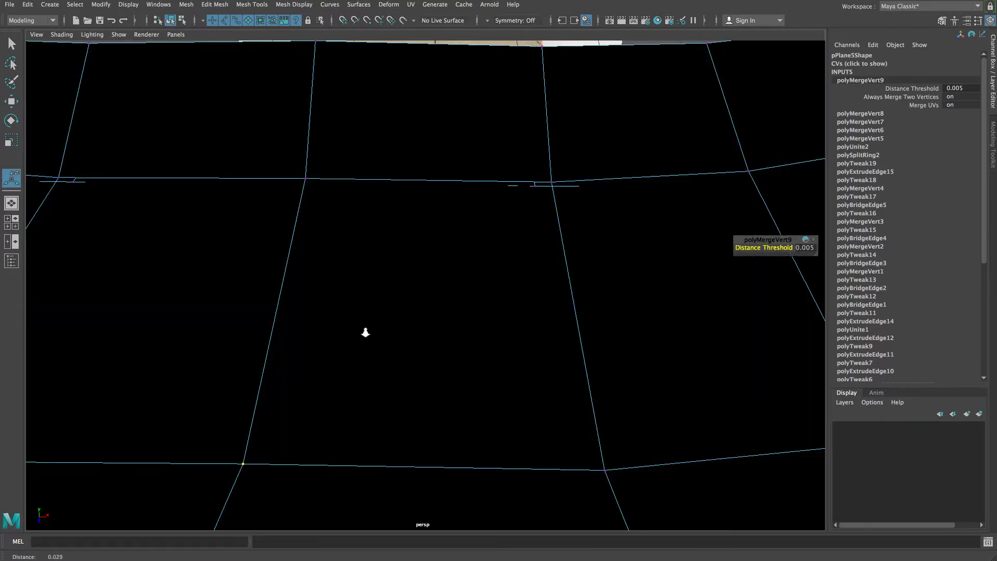
middle_click_drag(354, 296, 359, 301, "alt")
mouse_move(415, 313)
right_mouse_down("alt")
mouse_move(369, 307)
mouse_move(397, 312)
right_mouse_up("alt")
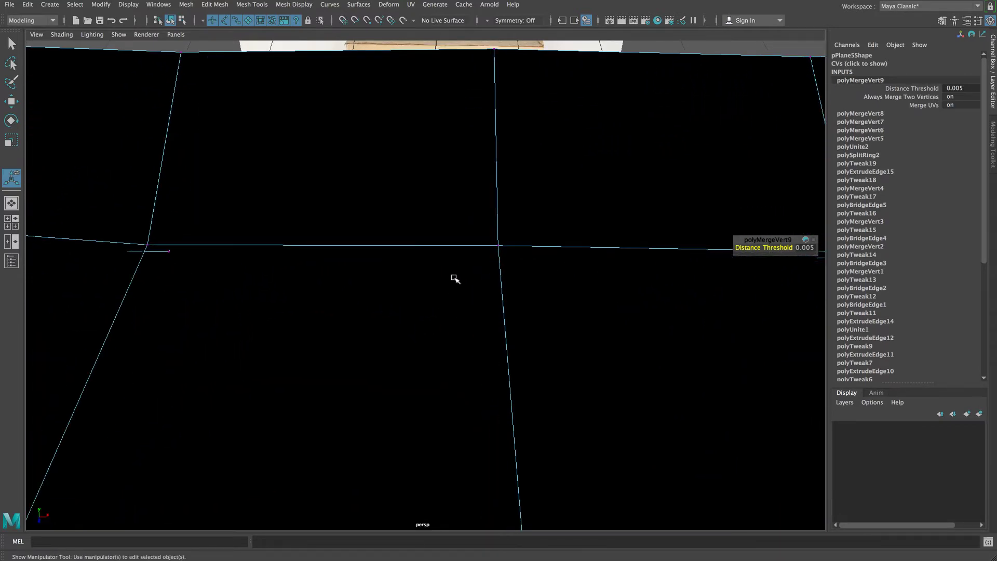
left_click(497, 246)
left_click_drag(475, 326, 474, 305, "alt")
middle_click_drag(474, 305, 469, 323, "alt")
key("a")
left_click_drag(463, 335, 462, 310, "alt")
right_click_drag(330, 313, 623, 319, "alt")
mouse_move(189, 295)
right_mouse_down("alt")
mouse_move(397, 303)
mouse_move(323, 299)
mouse_move(336, 300)
right_mouse_up("alt")
left_click_drag(336, 300, 358, 302, "alt")
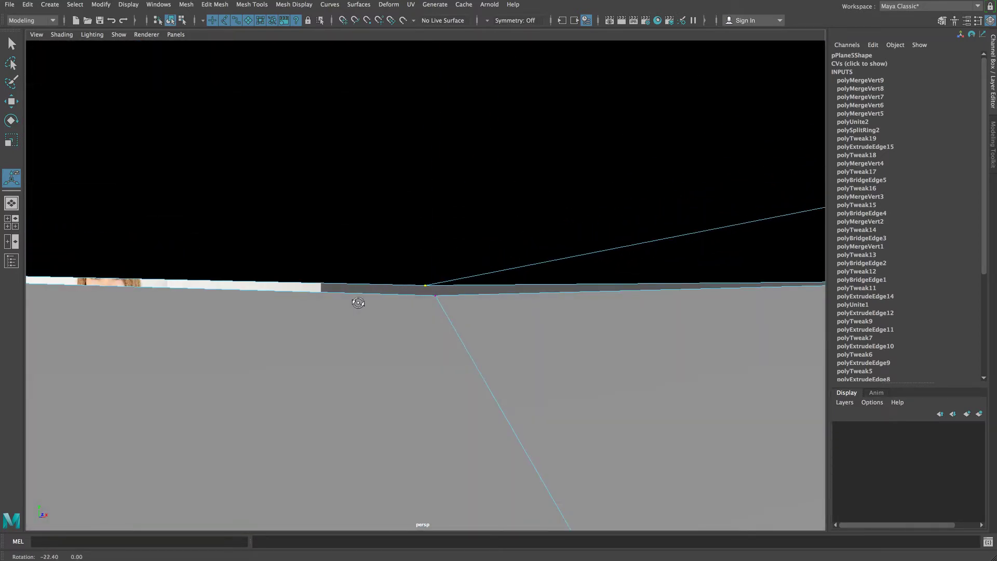
left_click(217, 5)
left_click(224, 116)
Merge two more overlapping centre vertex pairs along the inner lip strip, working from behind the mesh.
scroll(392, 256, "down", 10)
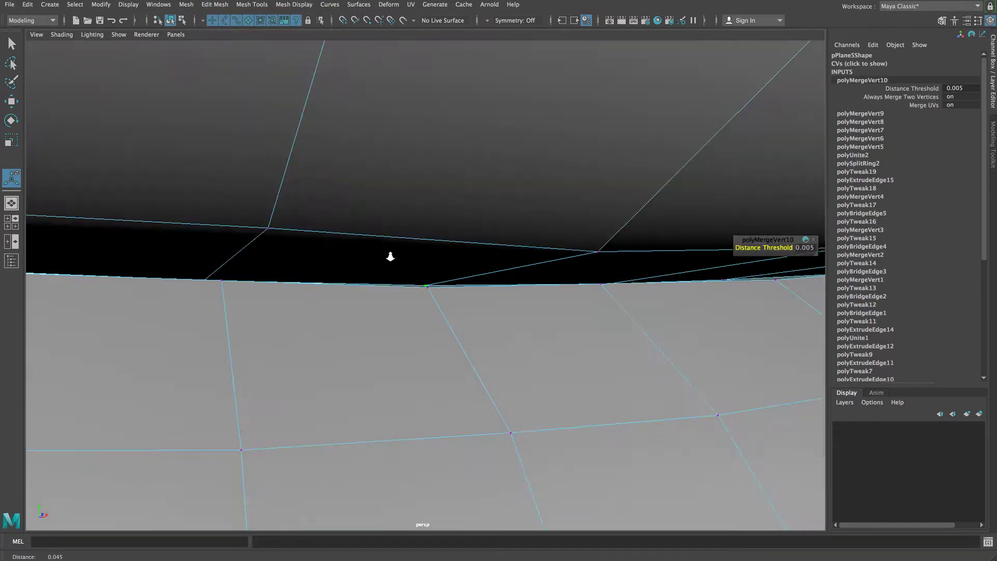
left_click_drag(392, 257, 357, 302, "alt")
scroll(370, 288, "up", 10)
scroll(364, 290, "down", 5)
left_click_drag(427, 154, 277, 185, "alt")
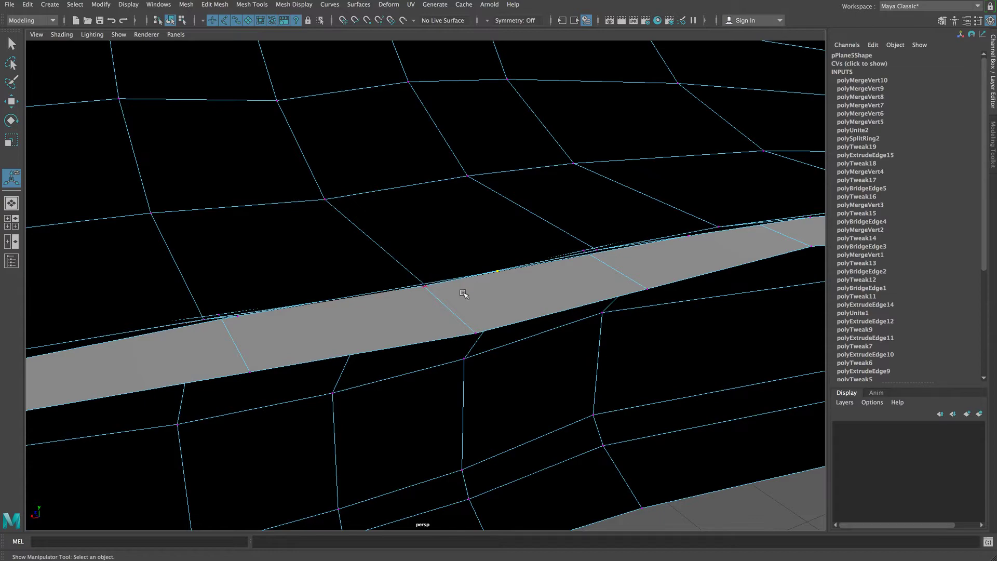
key("g")
left_click_drag(481, 362, 407, 371, "alt")
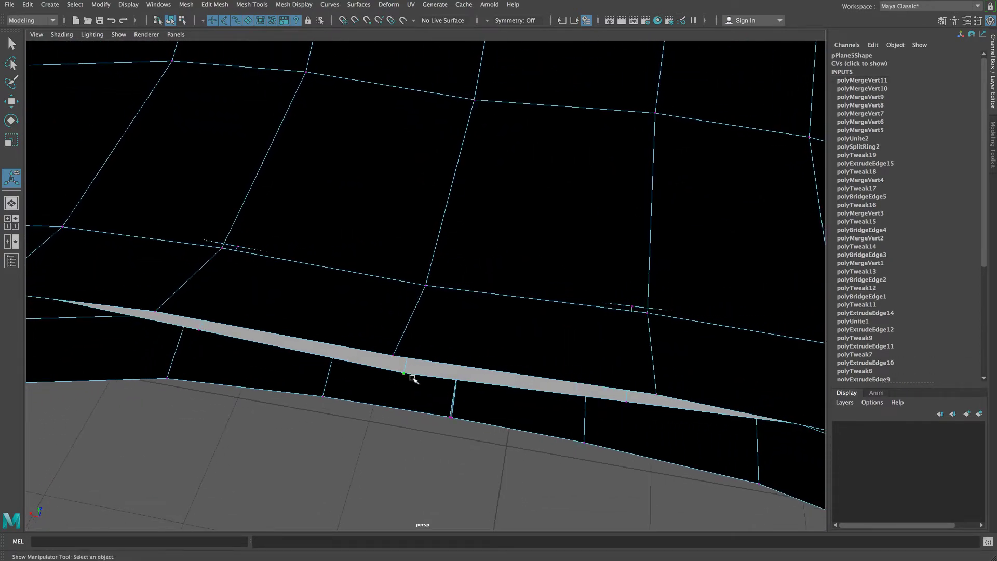
key("g")
Merge the overlapping centre vertices where the inner strip meets the lower lip's upper edge.
left_click_drag(452, 417, 441, 340, "alt")
mouse_move(276, 320)
right_mouse_down("alt")
mouse_move(316, 323)
mouse_move(282, 321)
right_mouse_up("alt")
left_click_drag(317, 322, 341, 328, "alt")
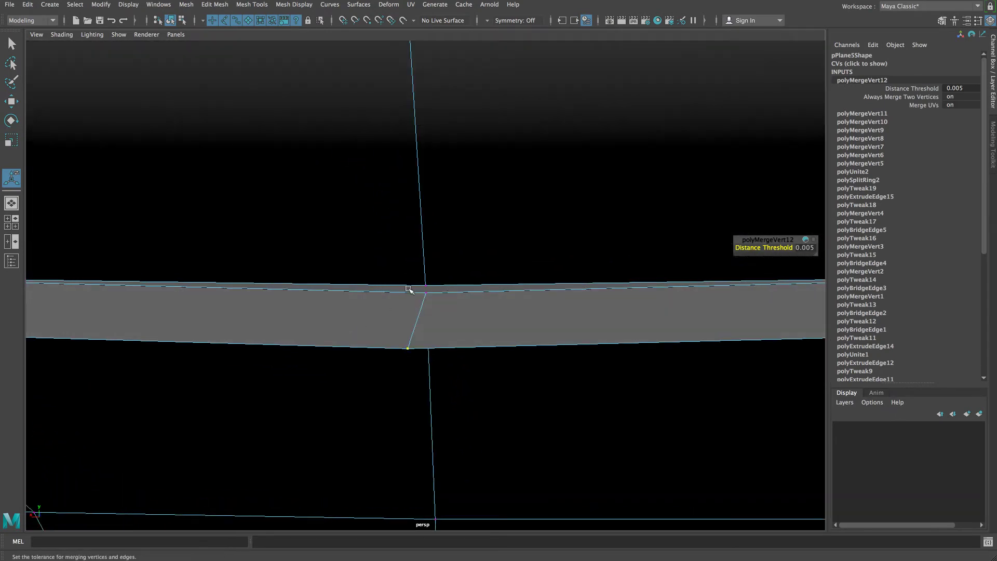
left_click_drag(415, 299, 408, 304)
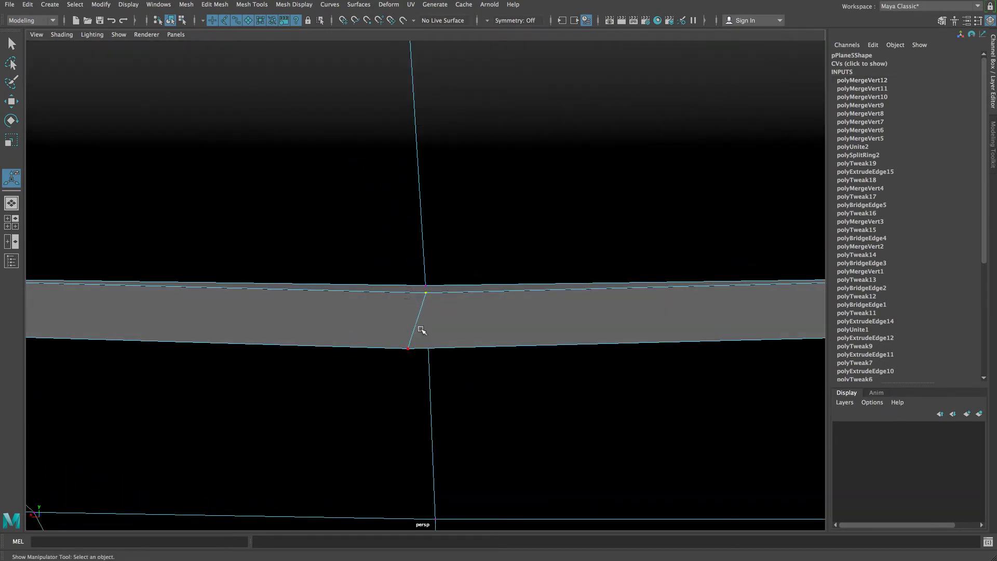
key("g")
Merge the overlapping centre vertices in the two rows below the lower lip's upper edge.
left_click_drag(446, 430, 385, 434, "alt")
right_click_drag(385, 434, 280, 379, "alt")
mouse_move(292, 332)
right_mouse_down("alt")
mouse_move(701, 347)
mouse_move(414, 329)
mouse_move(674, 337)
right_mouse_up("alt")
right_click_drag(288, 331, 443, 330, "alt")
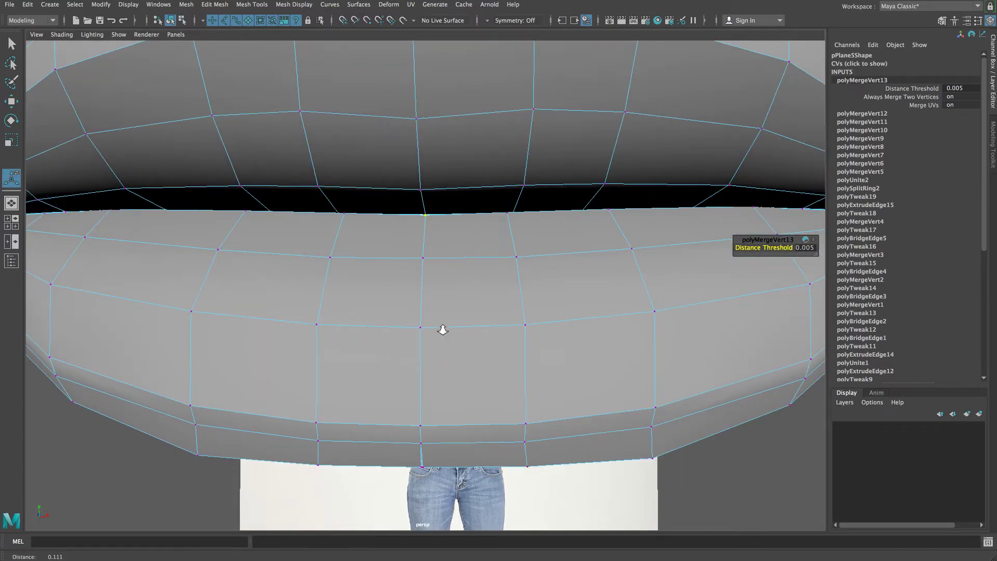
left_click(428, 255)
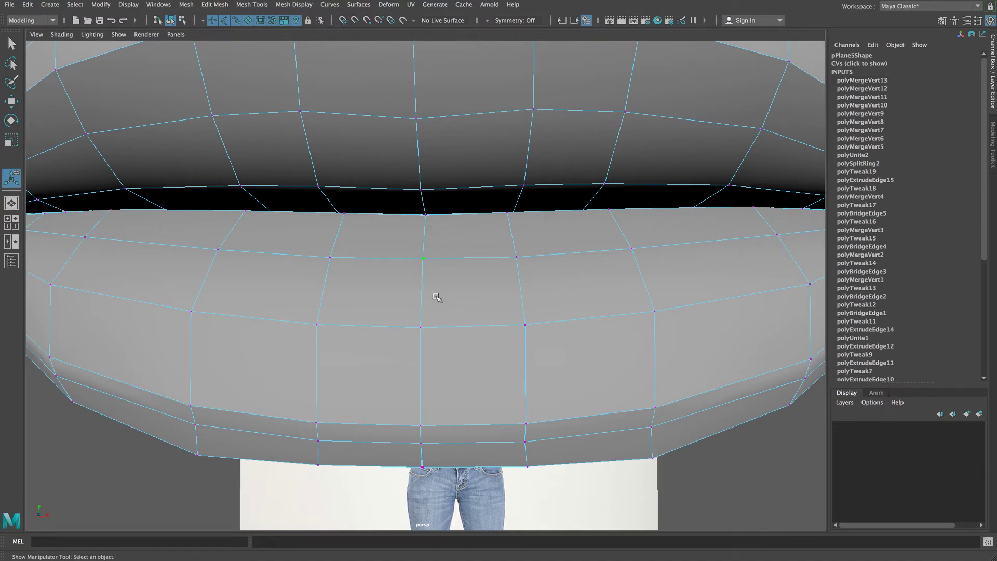
key("g")
left_click_drag(430, 318, 412, 334)
key("g")
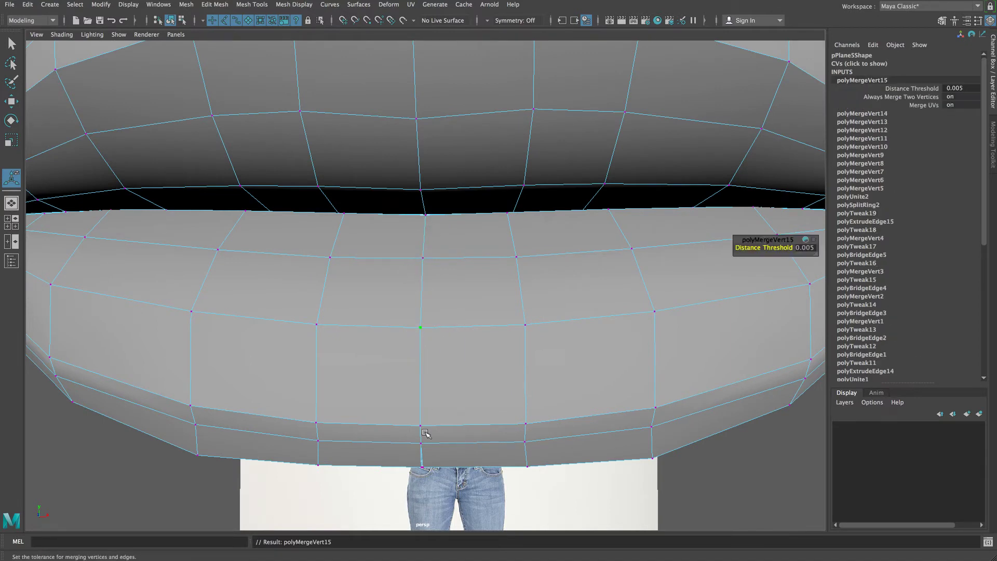
Merge the remaining overlapping centre vertices down to the lower lip's bottom edge and return the mesh to object mode.
key("g")
left_click_drag(417, 429, 410, 448)
key("g")
middle_click_drag(432, 472, 424, 450, "alt")
right_click_drag(352, 336, 372, 337, "alt")
left_click_drag(437, 222, 382, 264)
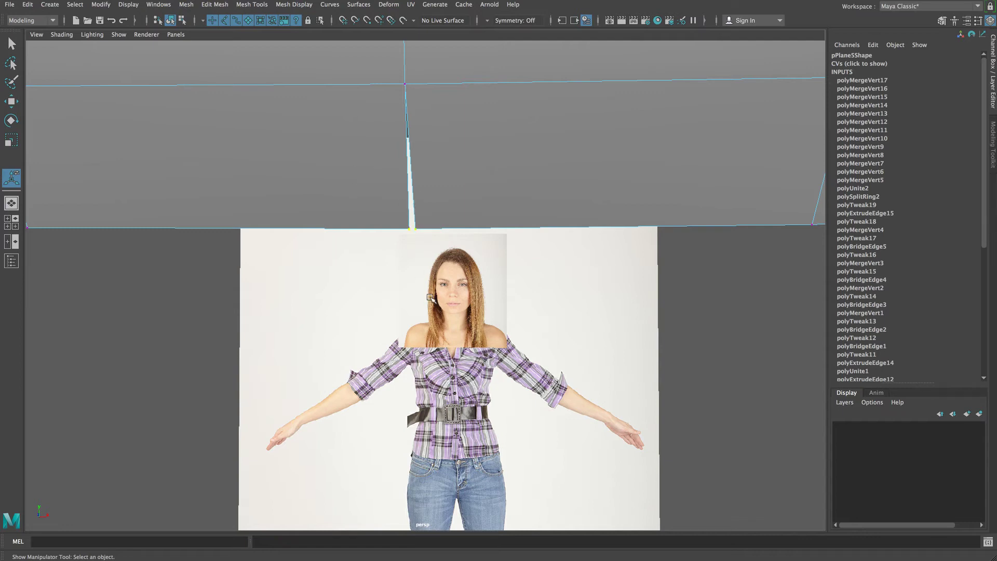
key("g")
right_click_drag(400, 165, 431, 150)
Examine the shape of the complete joined lips from several angles in the perspective view.
left_click_drag(424, 305, 392, 297, "alt")
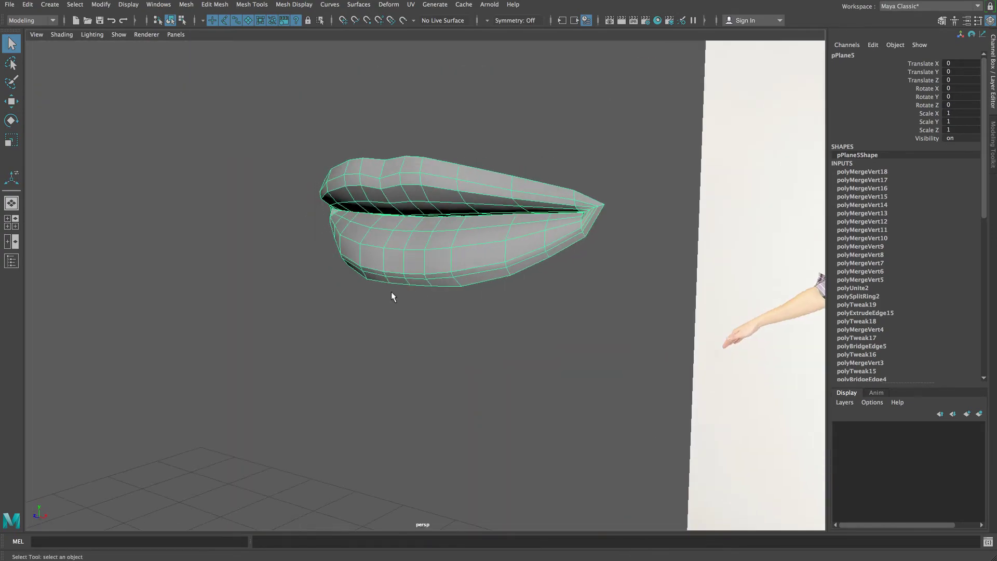
right_click_drag(498, 305, 472, 302, "alt")
left_click_drag(473, 302, 515, 301, "alt")
right_click_drag(516, 302, 433, 286, "alt")
left_click(347, 268)
middle_click_drag(338, 234, 287, 244, "alt")
left_click_drag(345, 264, 419, 285, "alt")
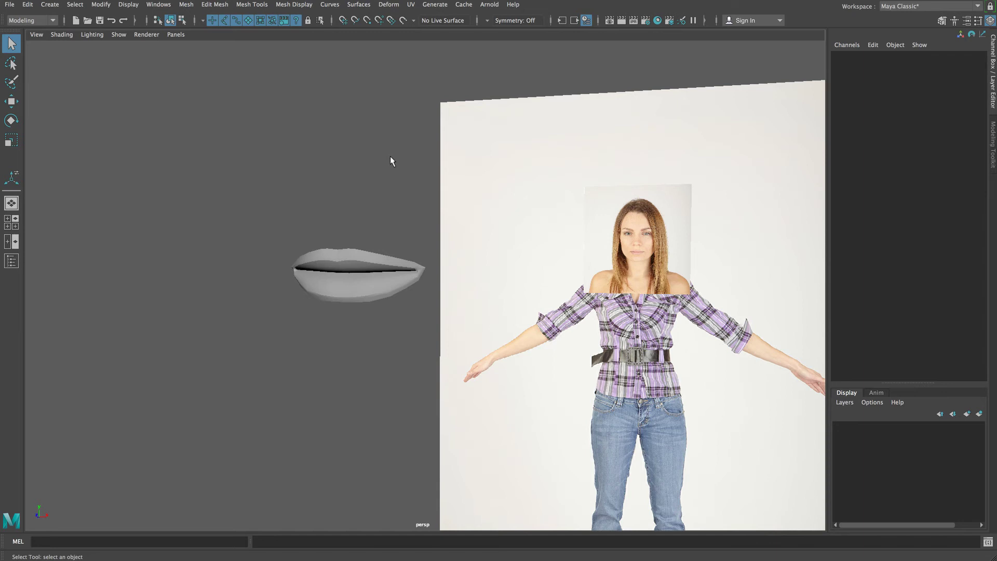
left_click(339, 282)
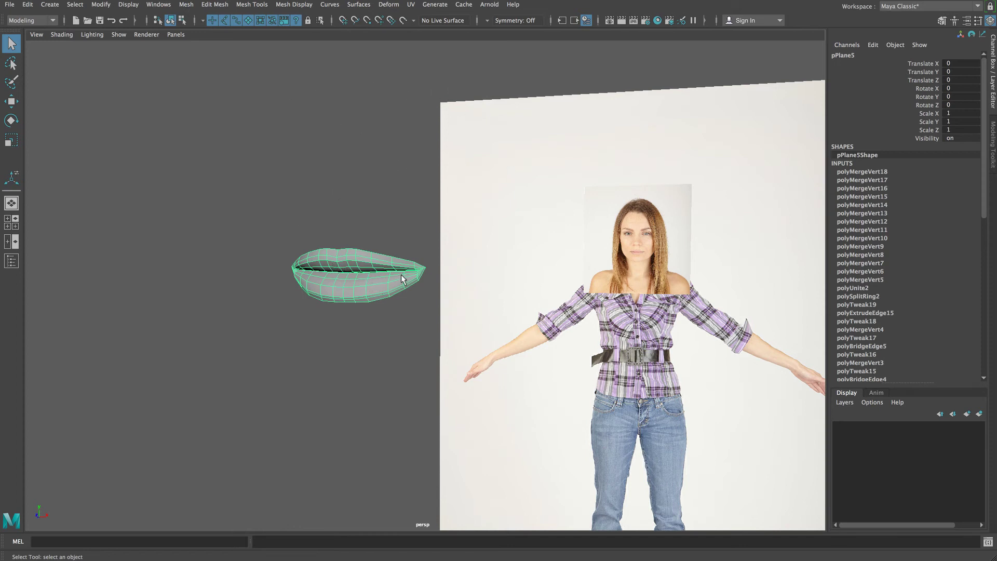
left_click_drag(386, 266, 339, 292, "alt")
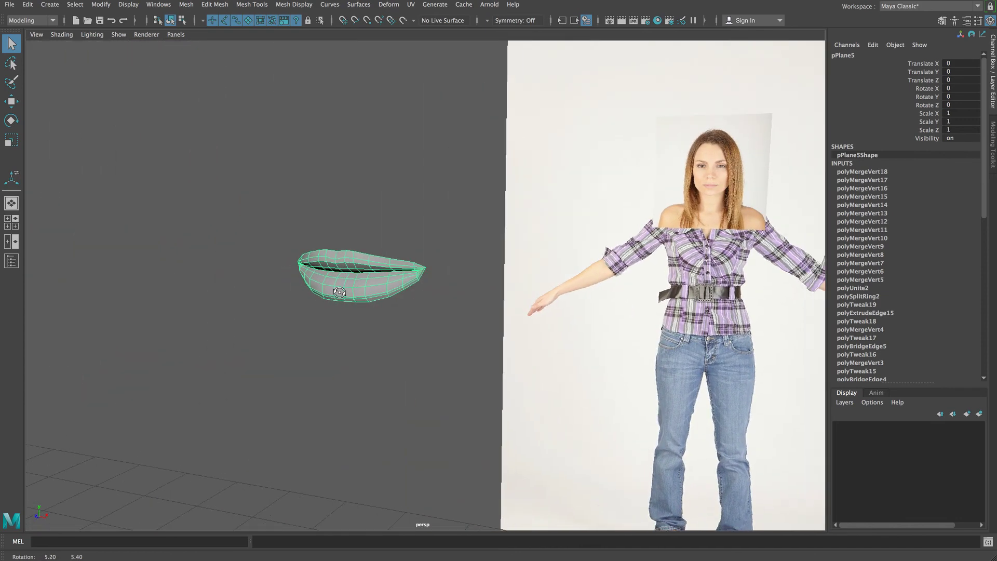
middle_click_drag(376, 231, 381, 250, "alt")
left_click_drag(381, 253, 383, 243, "alt")
right_click_drag(356, 249, 435, 253, "alt")
middle_click_drag(435, 254, 468, 223, "alt")
left_click_drag(431, 246, 437, 246, "alt")
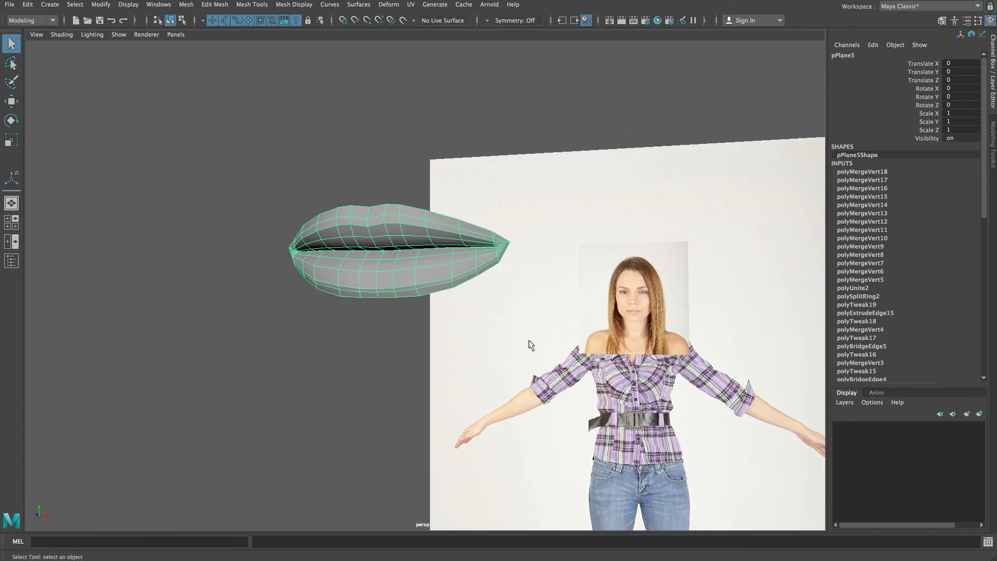